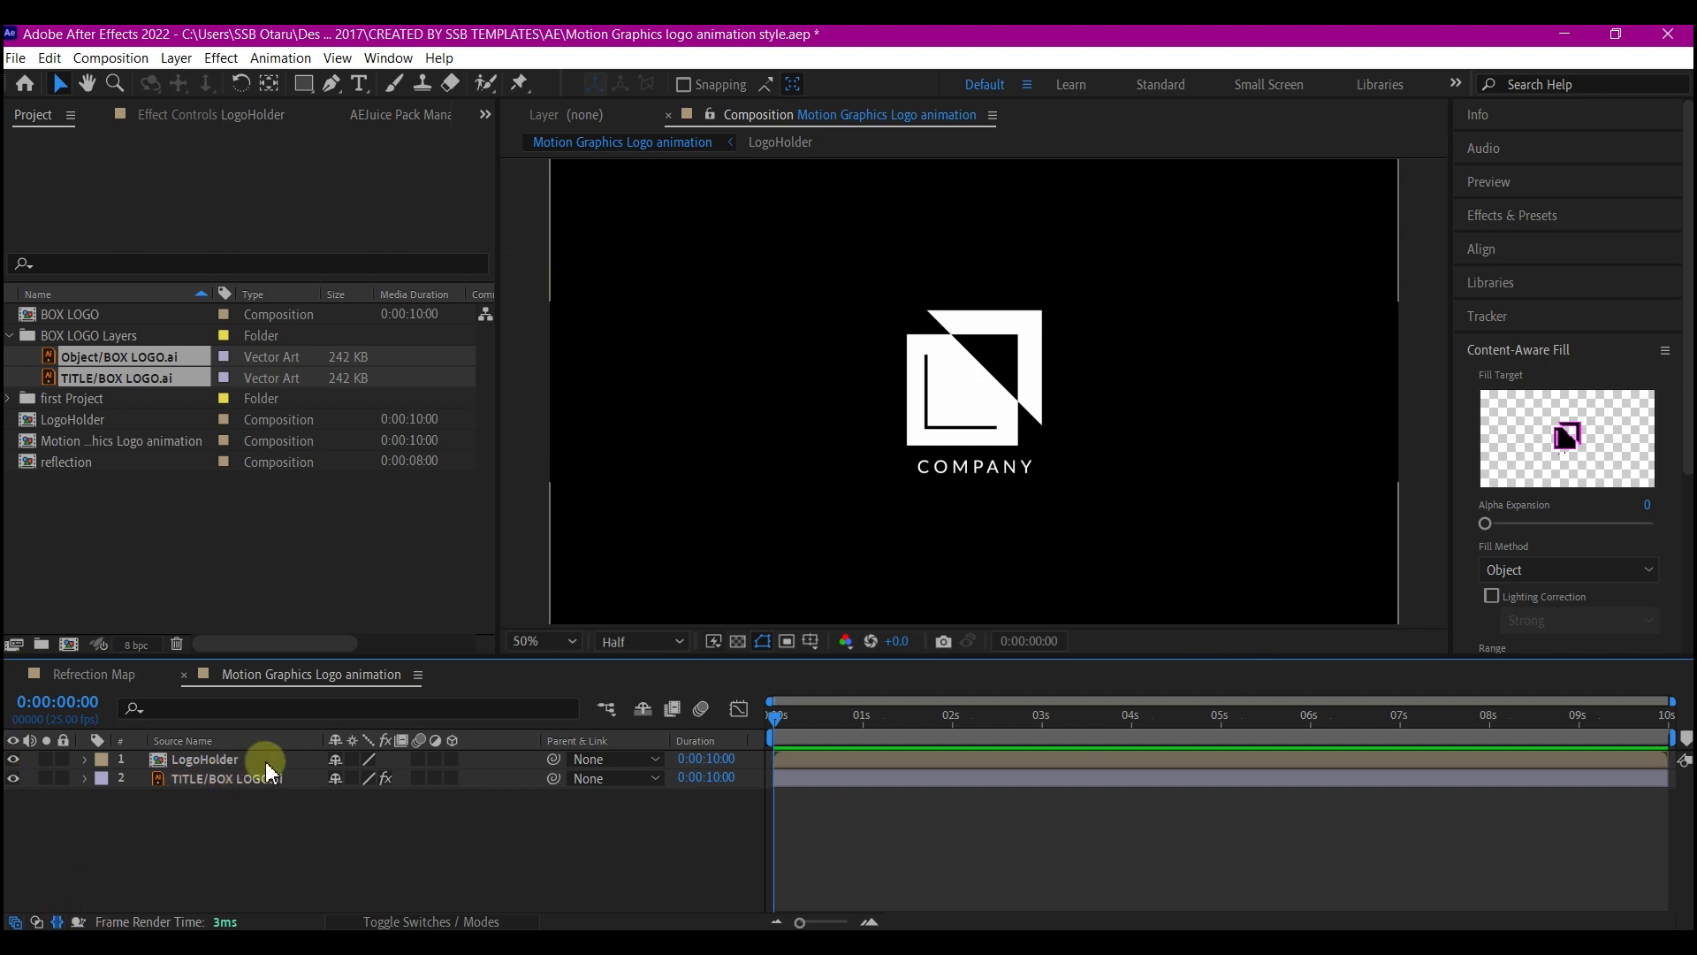
Step: Duplicate the LogoHolder layer and precompose the copy into a new composition named 'logo co;or'
click(969, 765)
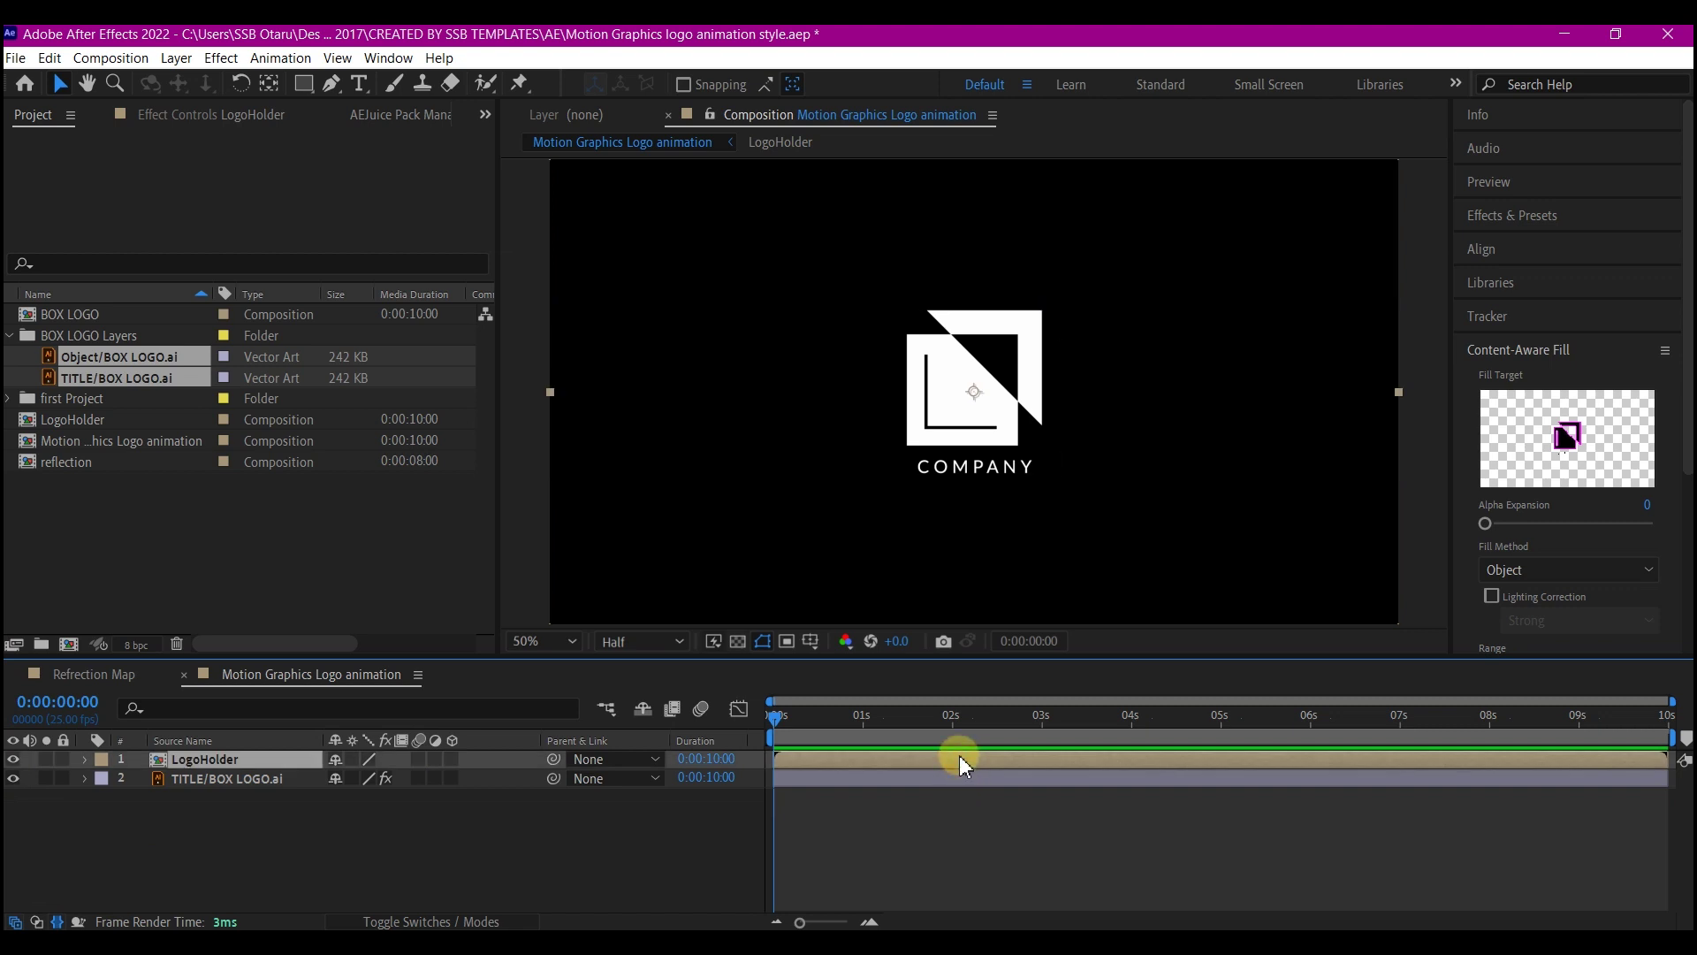
key(ctrl+d)
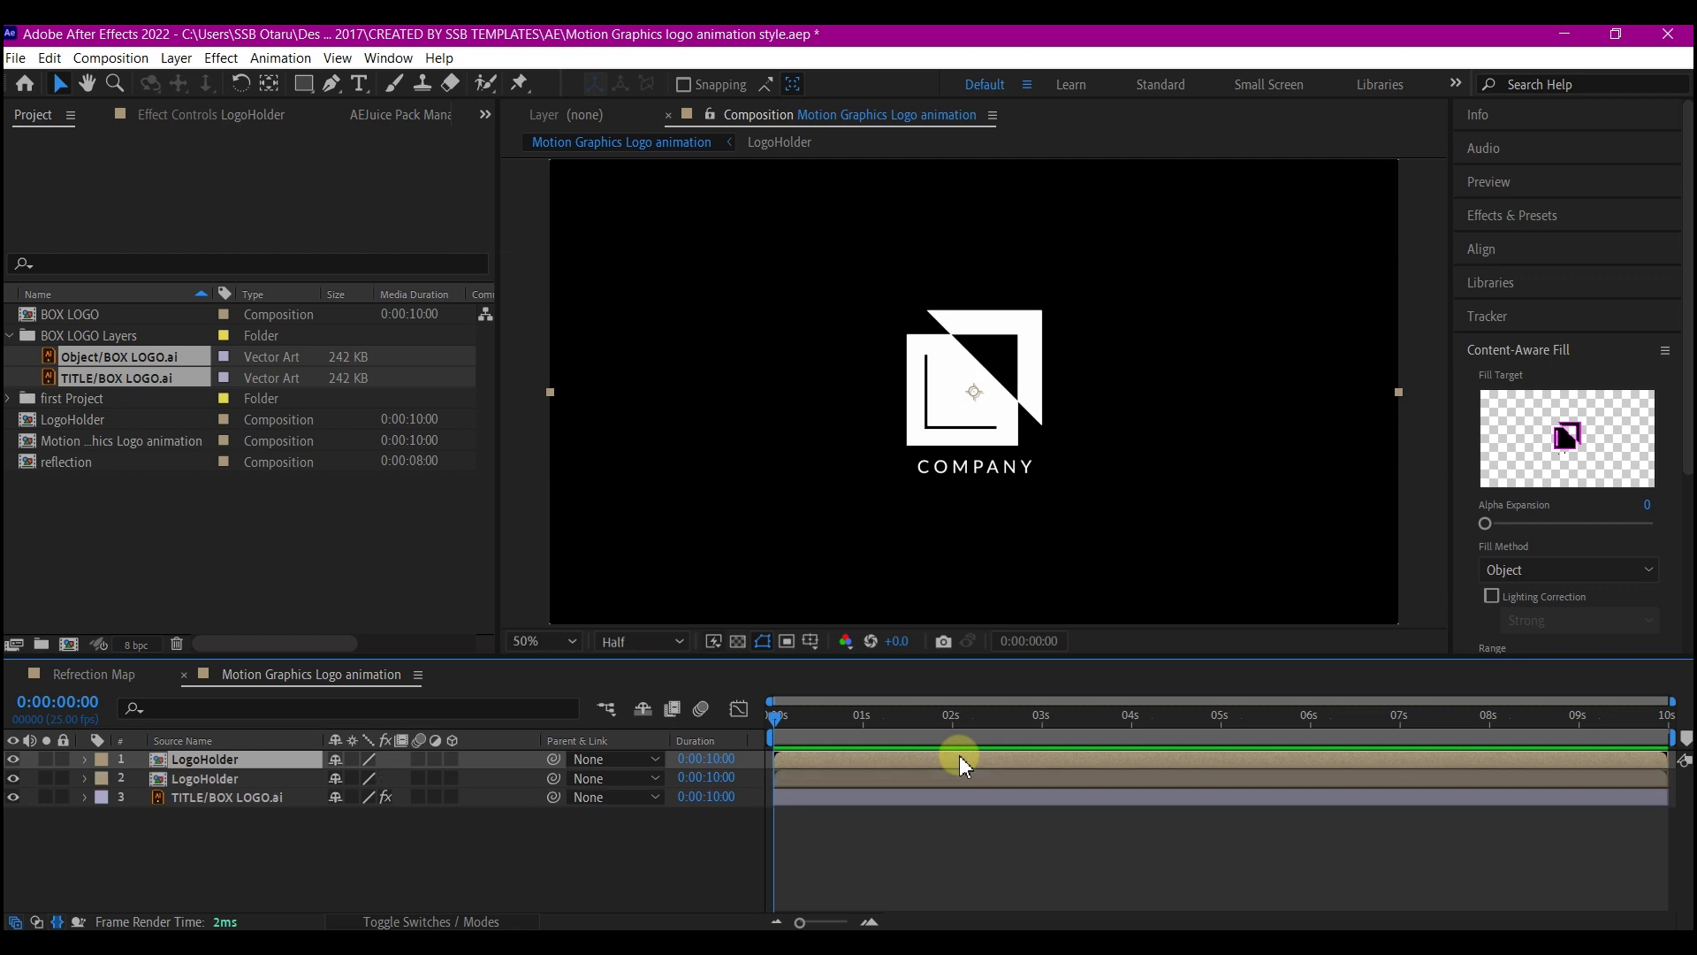
key(ctrl+shift+c)
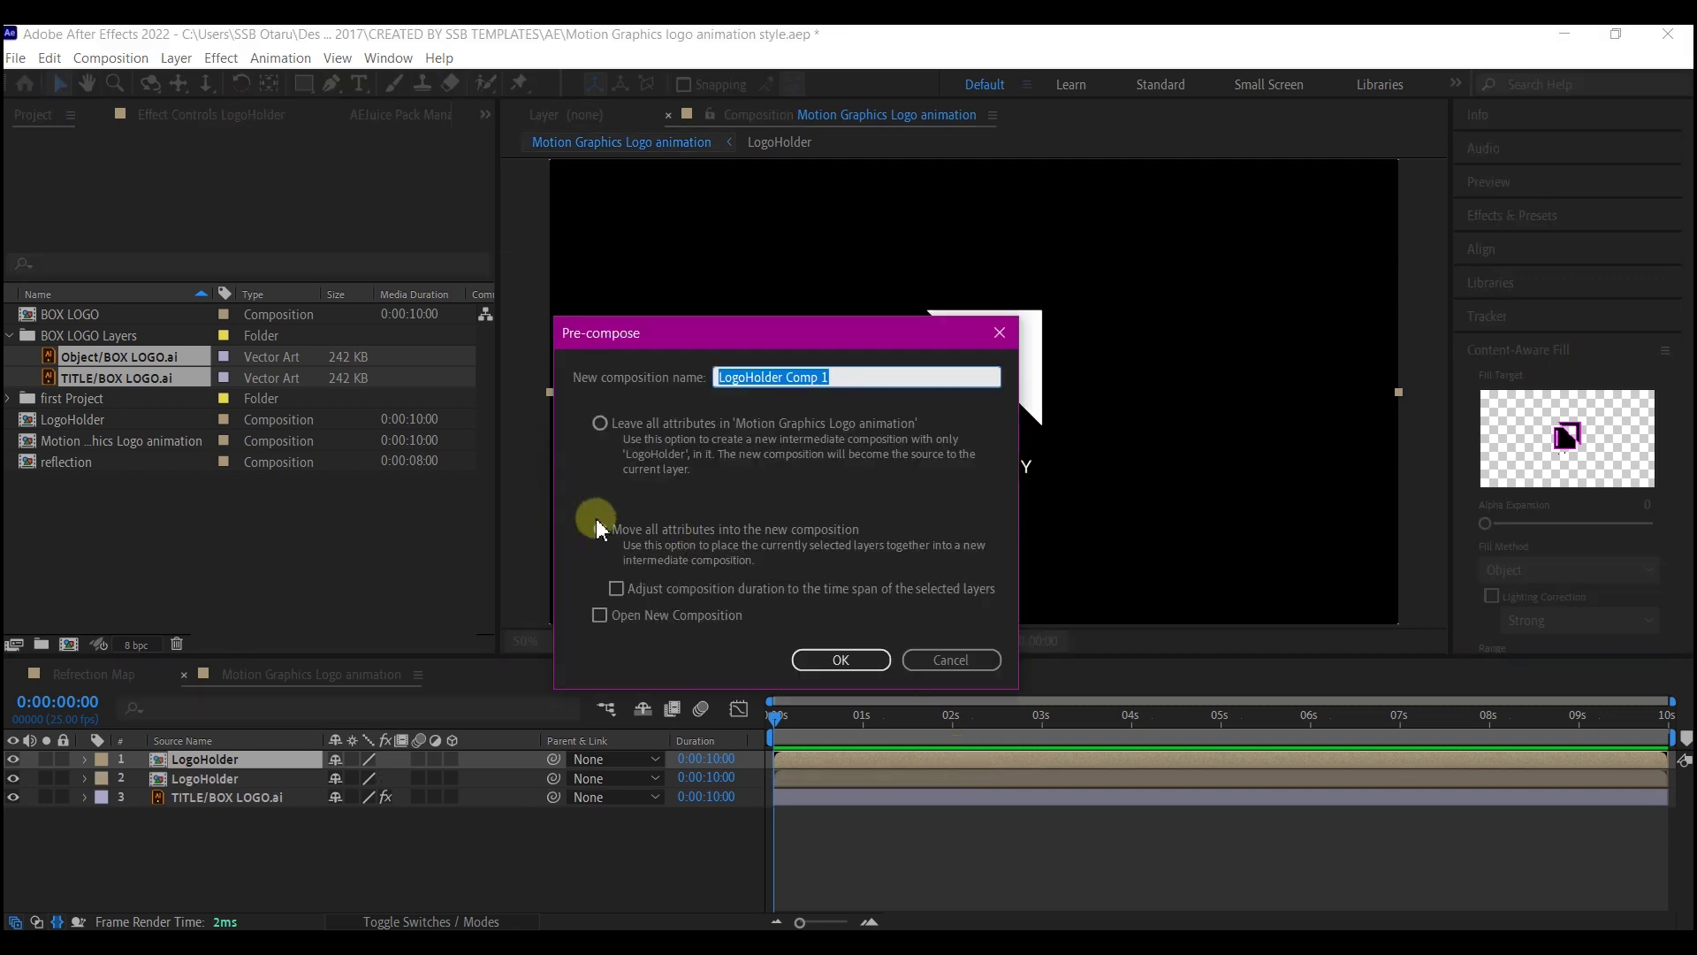
text(logo co;or)
click(841, 659)
Step: Inside logo co;or, add a composition-sized solid named 'color'
double_click(166, 762)
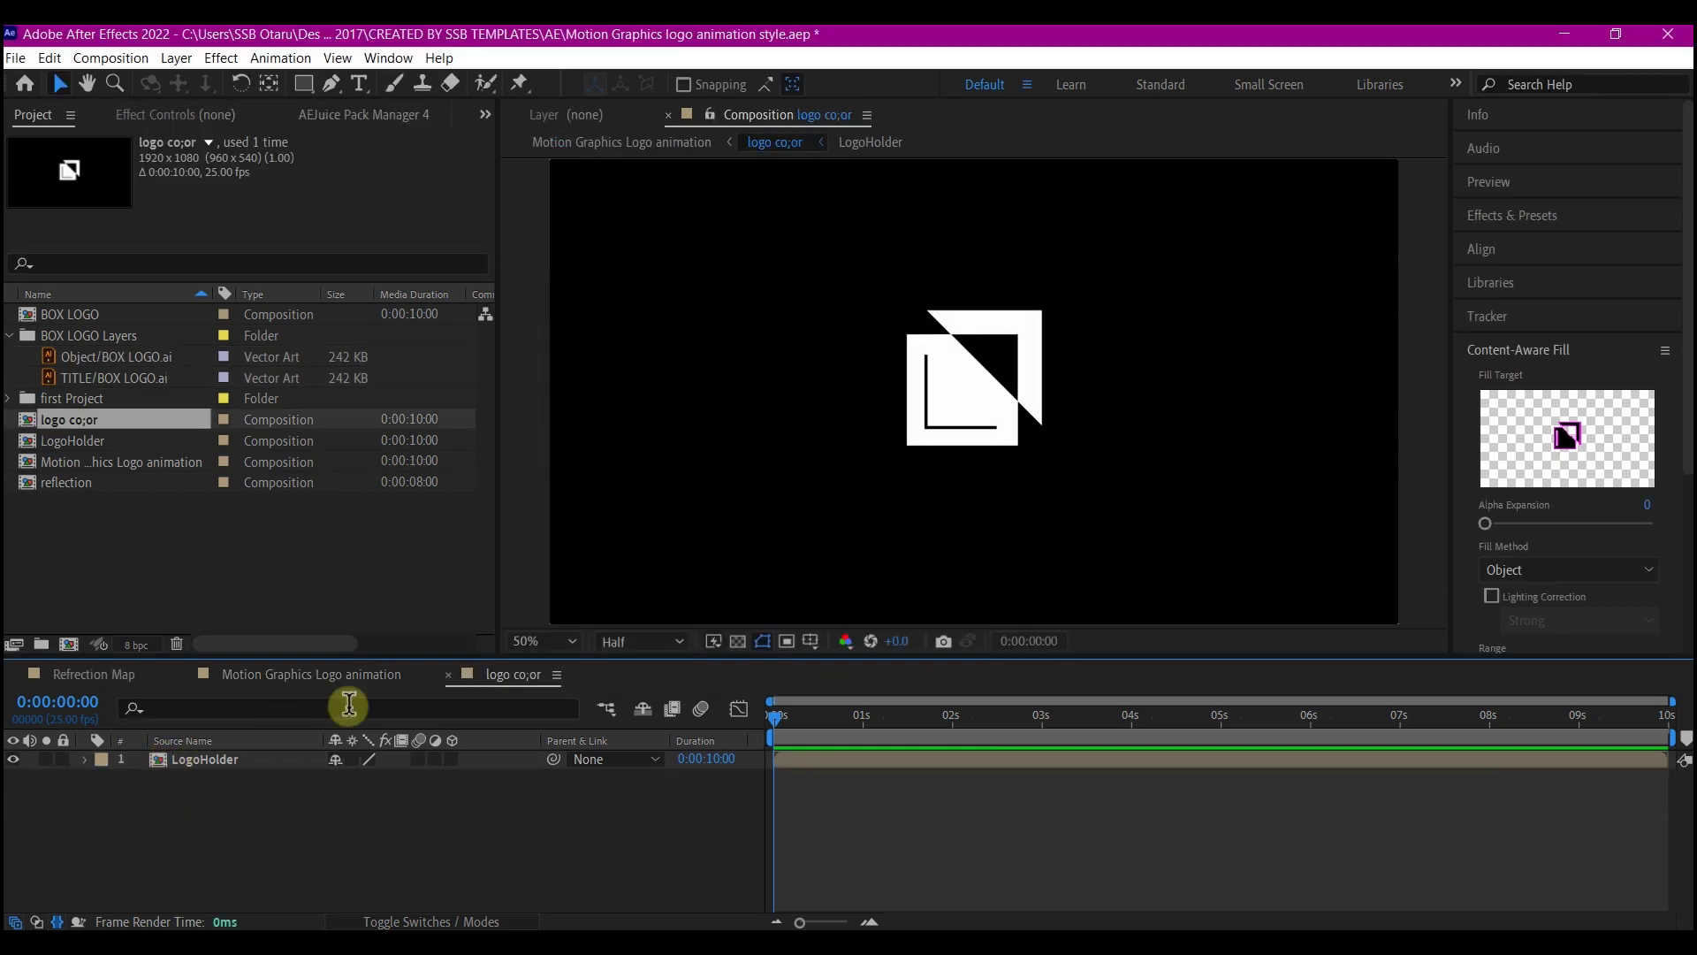
right_click(668, 810)
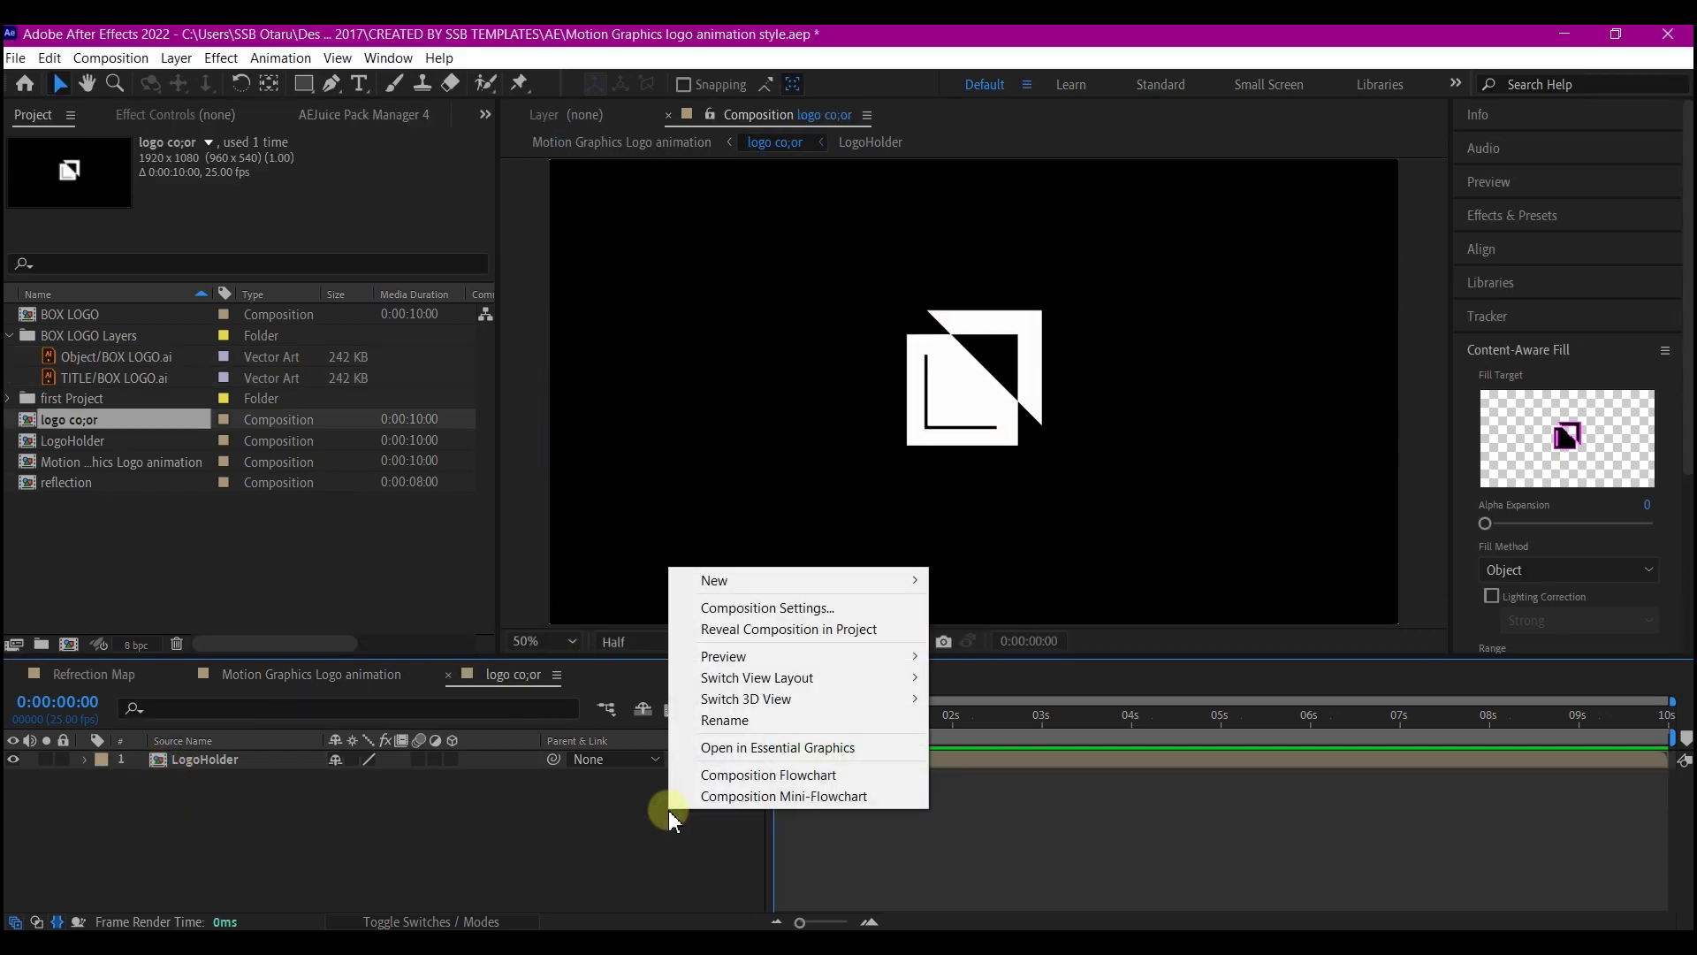
mouse_move(714, 583)
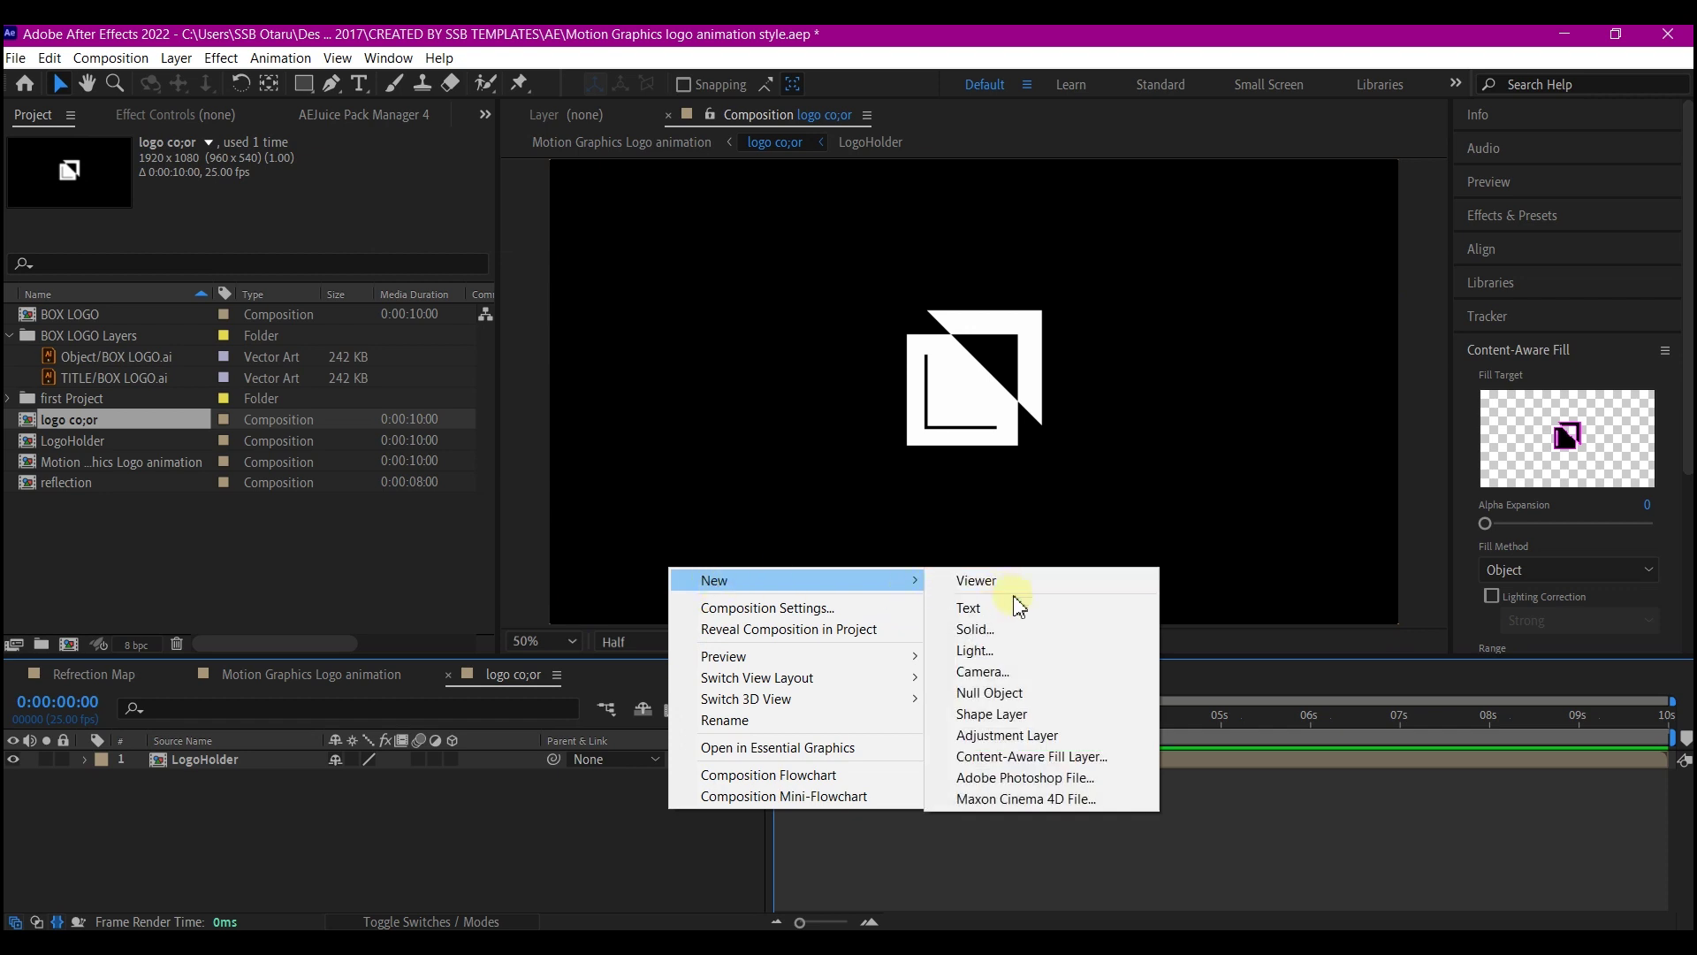
click(975, 630)
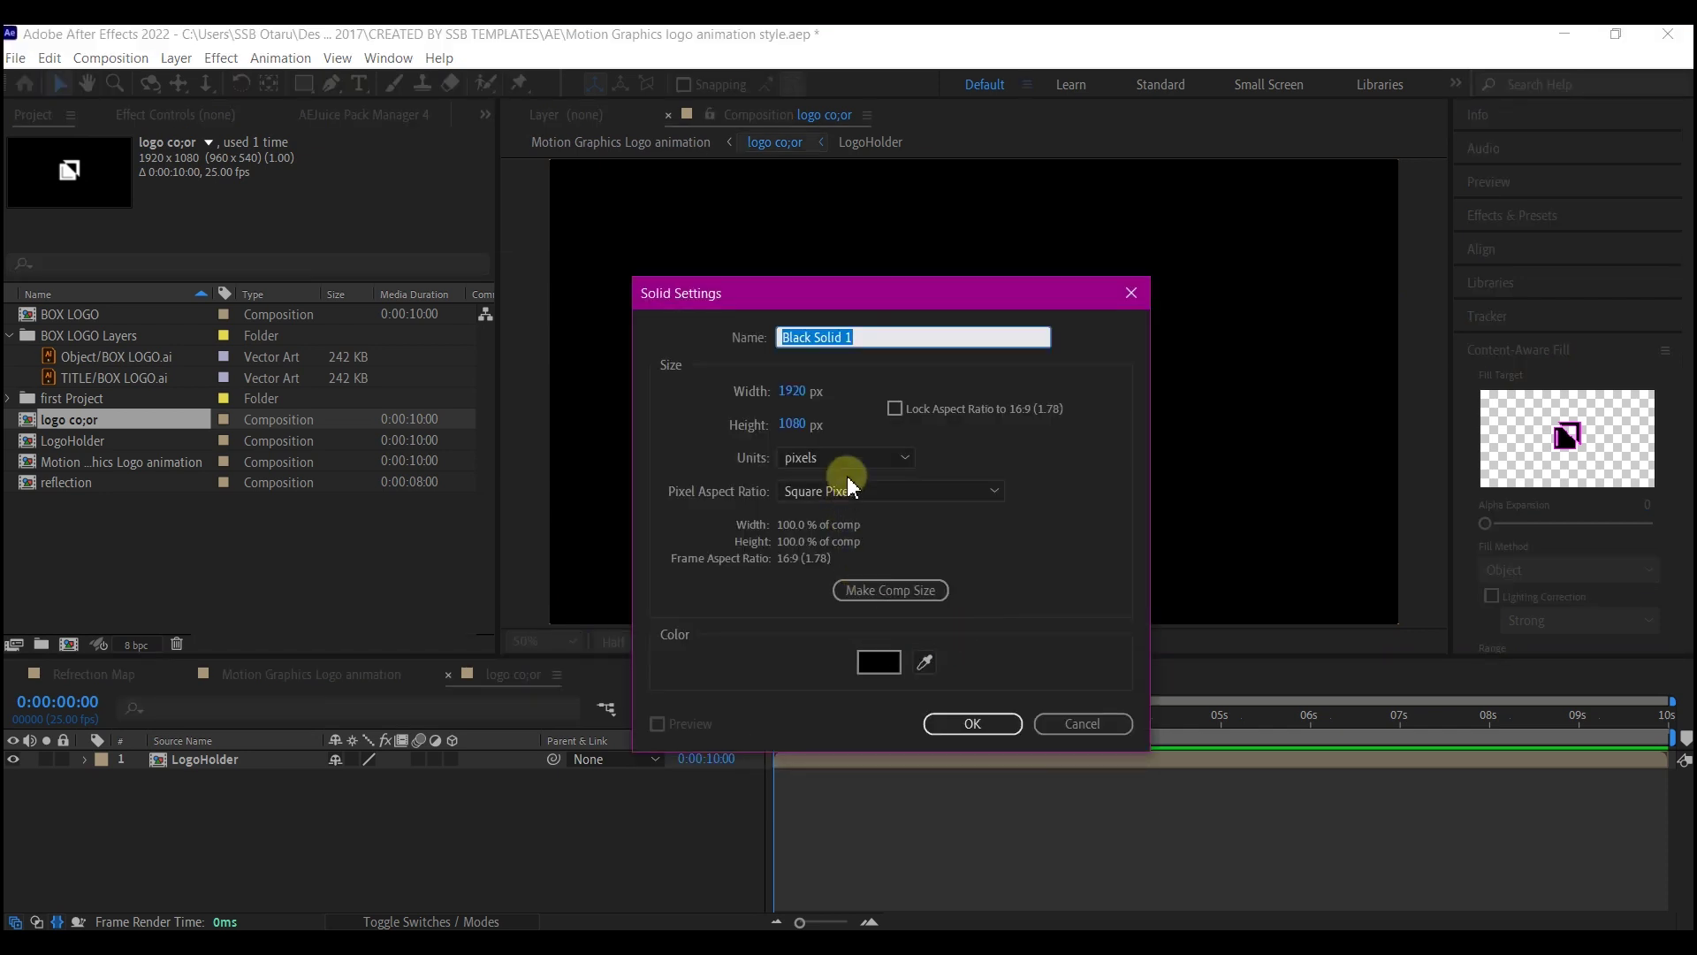
text(color)
click(882, 588)
click(970, 723)
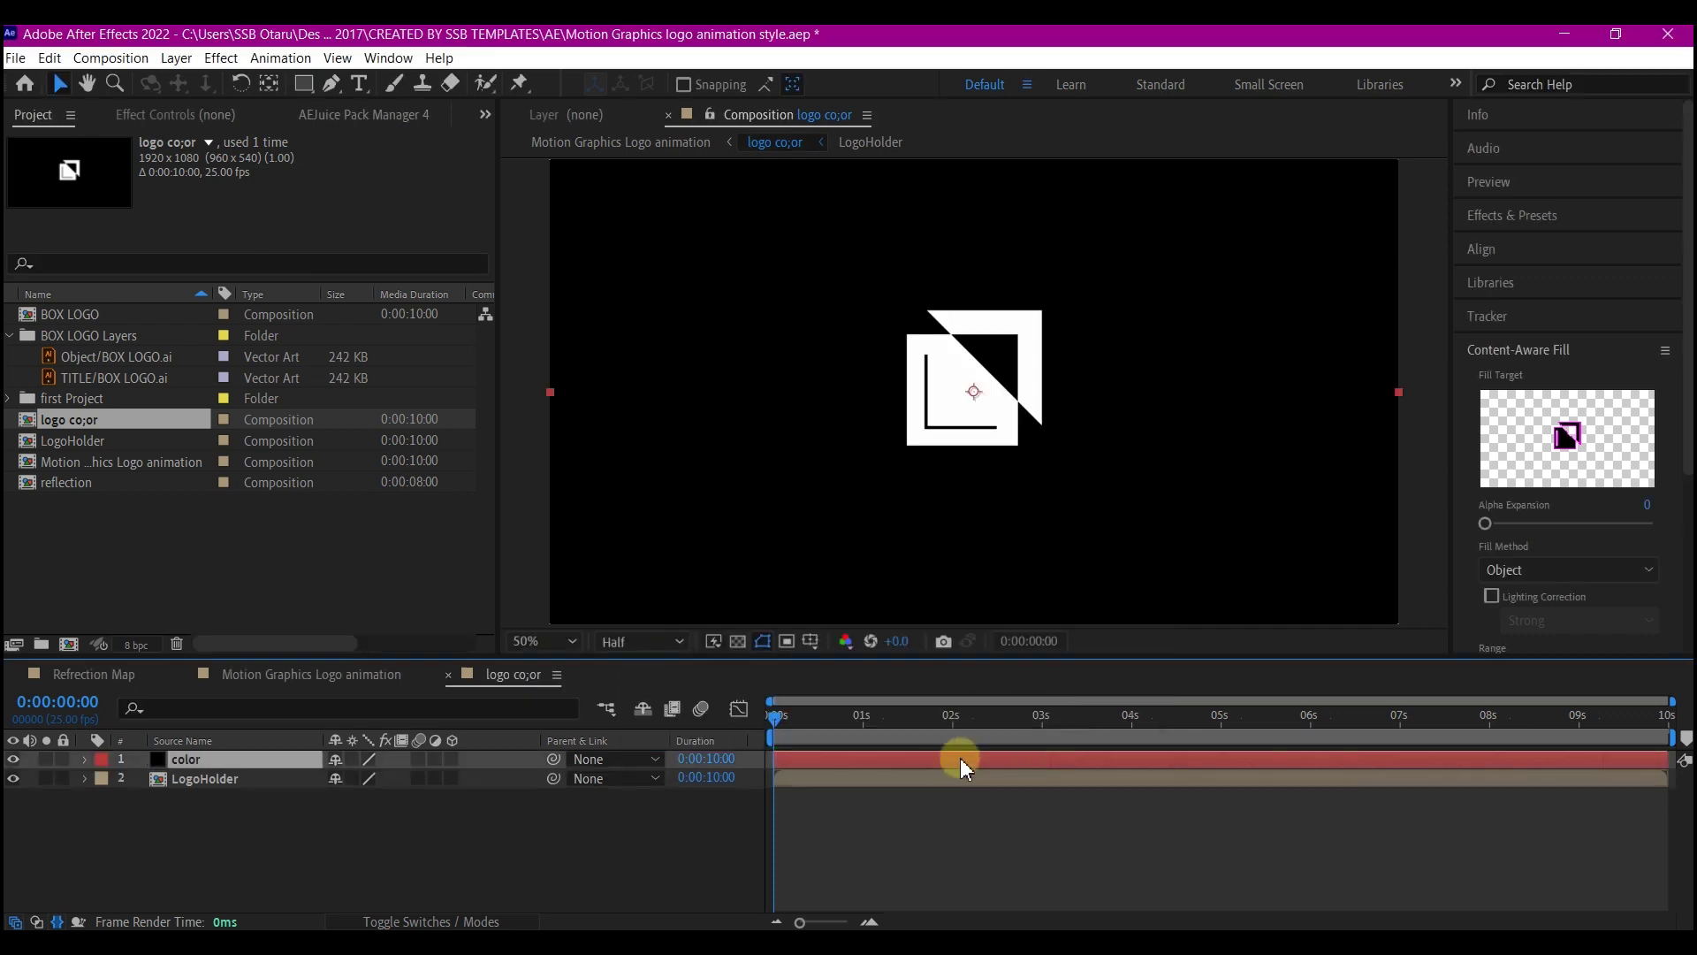
Step: Apply 4-Color Gradient to the color solid with orange and light blue as the first colours
key(ctrl+space)
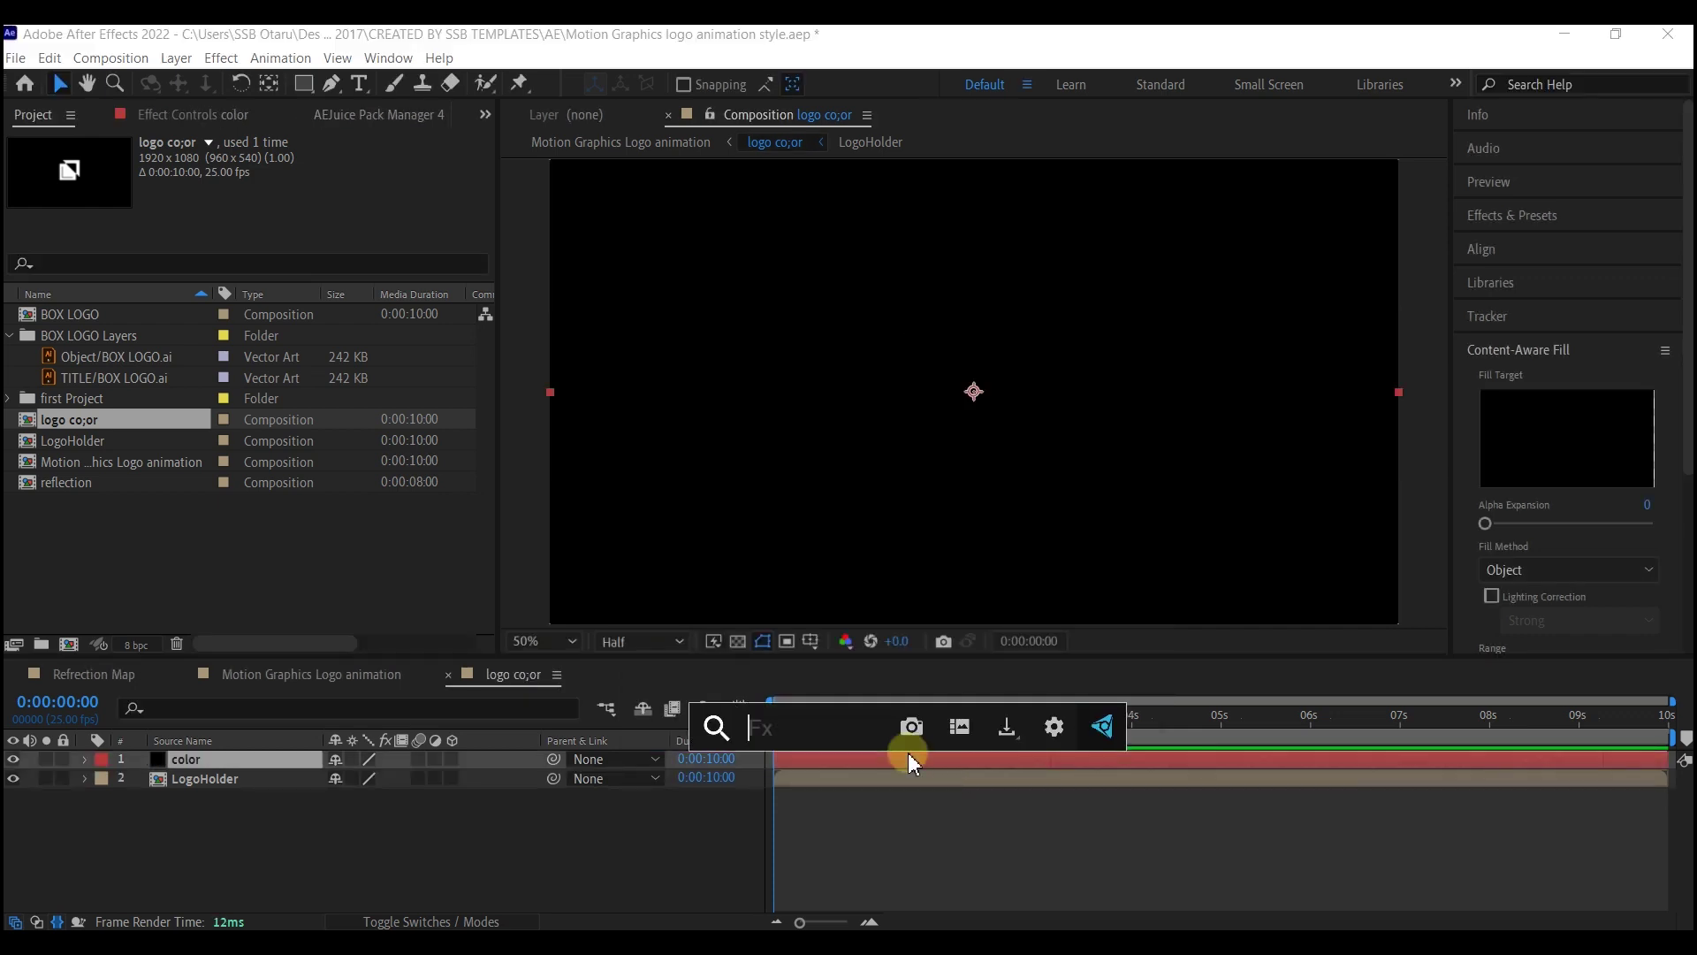
text(4)
click(835, 794)
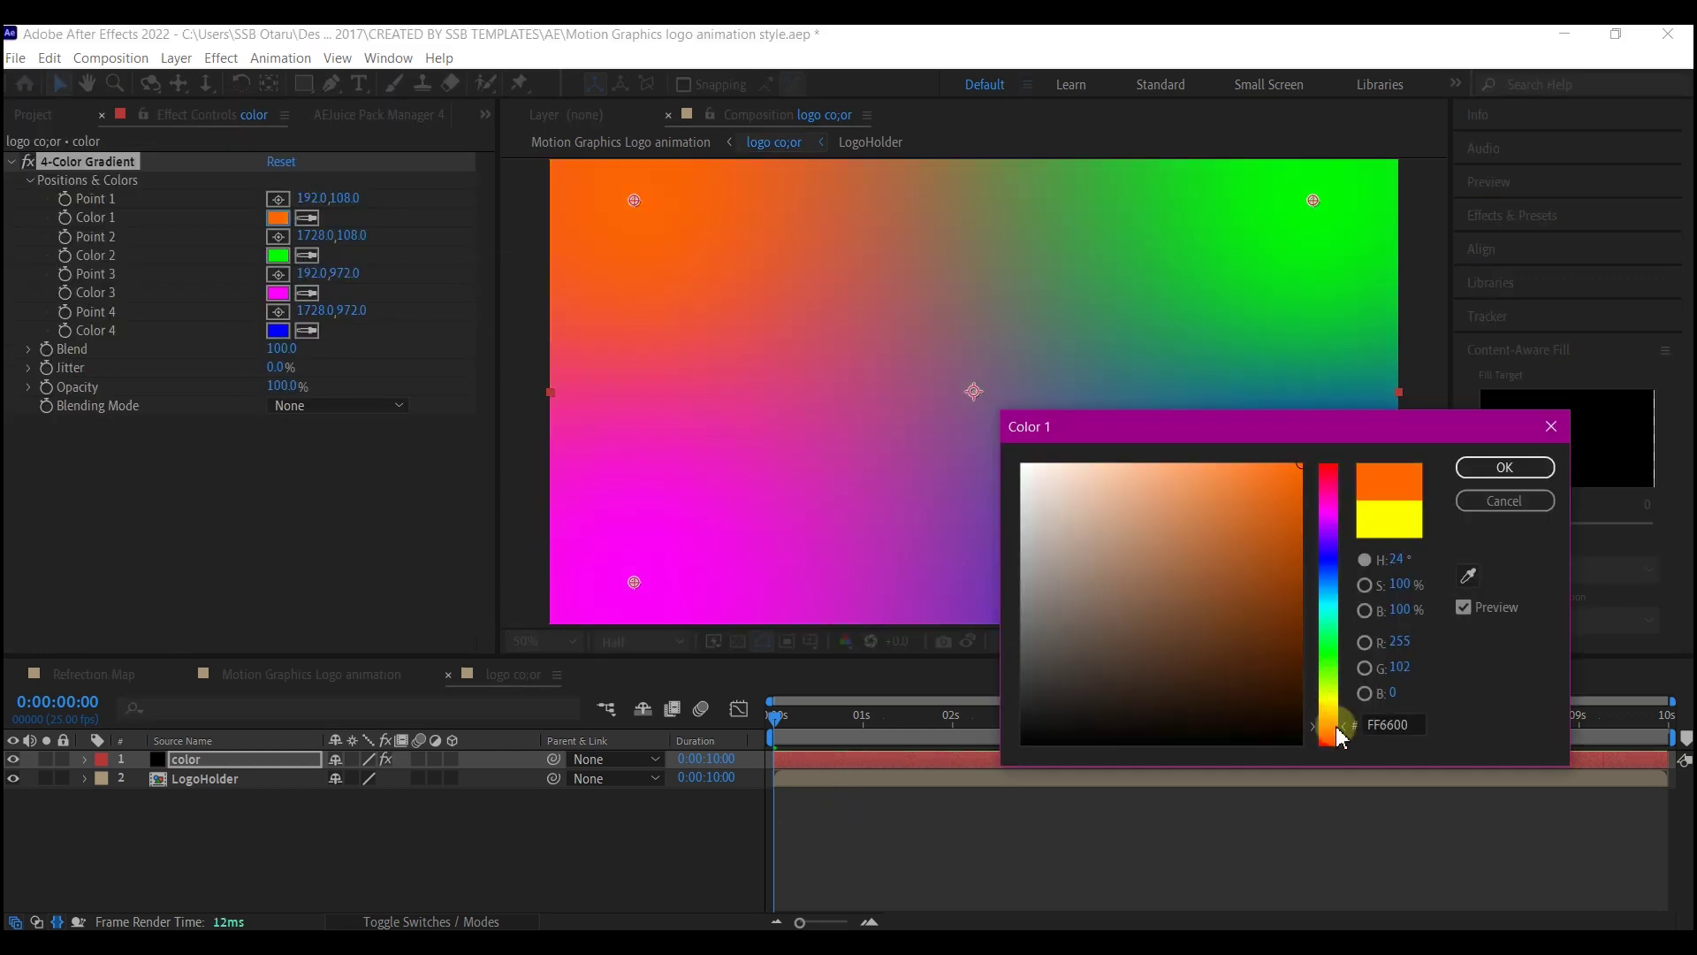
click(1505, 467)
click(277, 254)
drag(1342, 642, 1327, 595)
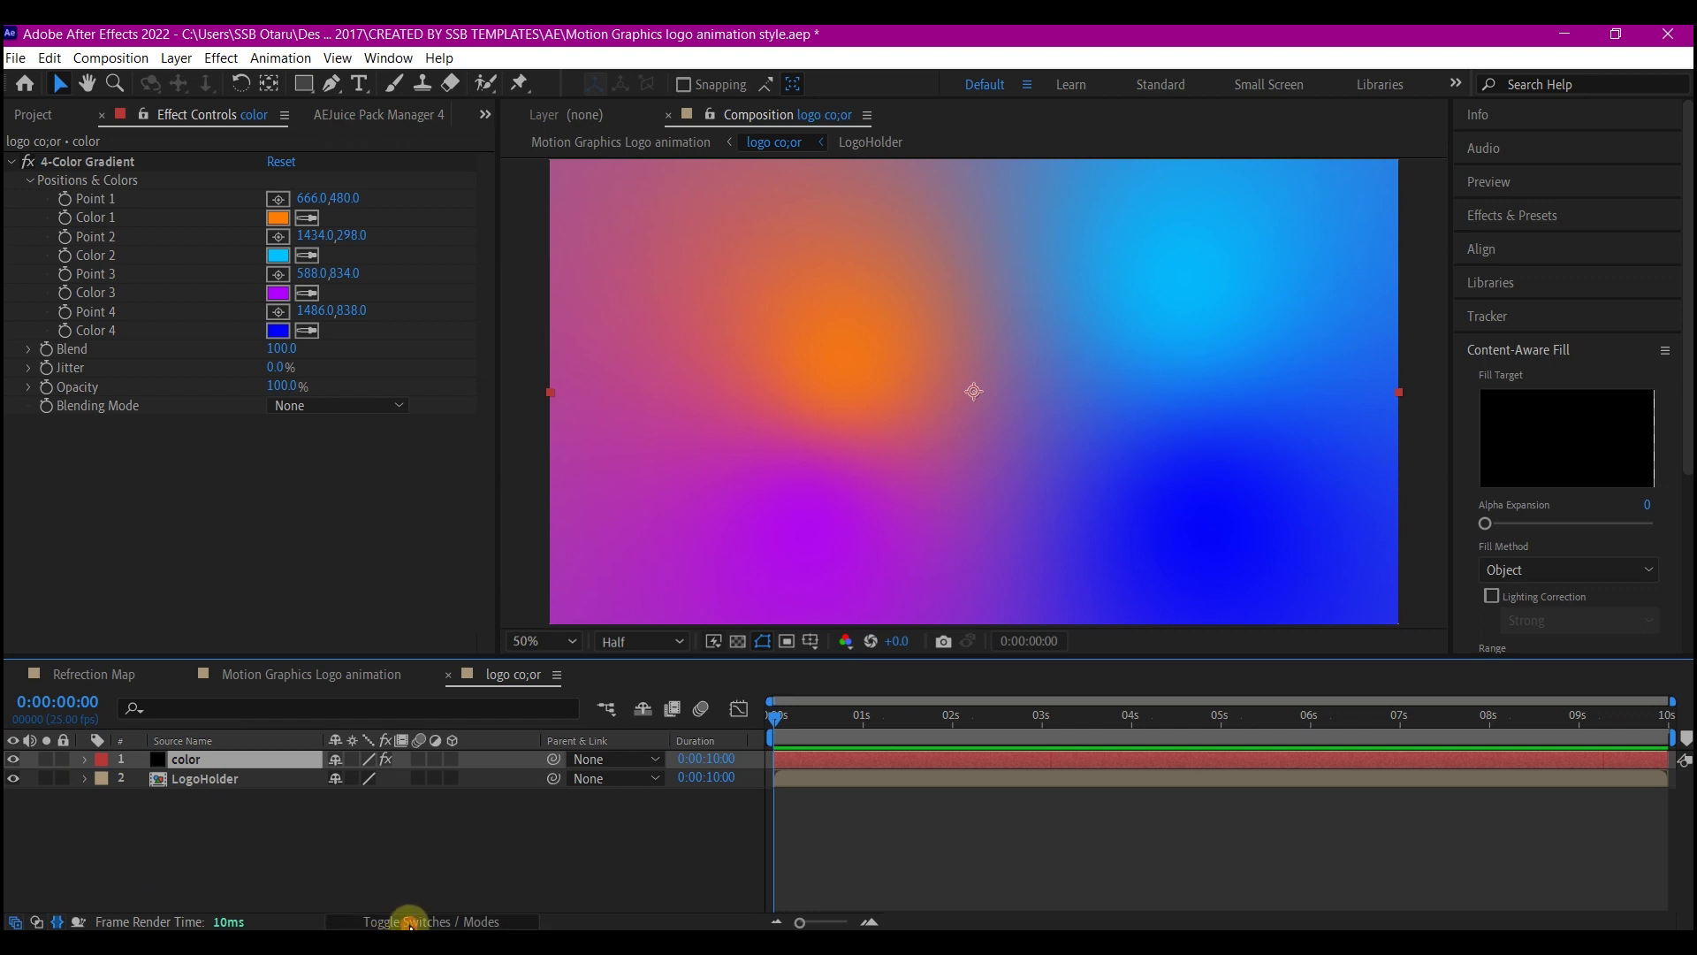
Step: Move LogoHolder above the color solid and set color's track matte to Alpha Matte 'LogoHolder'
click(410, 922)
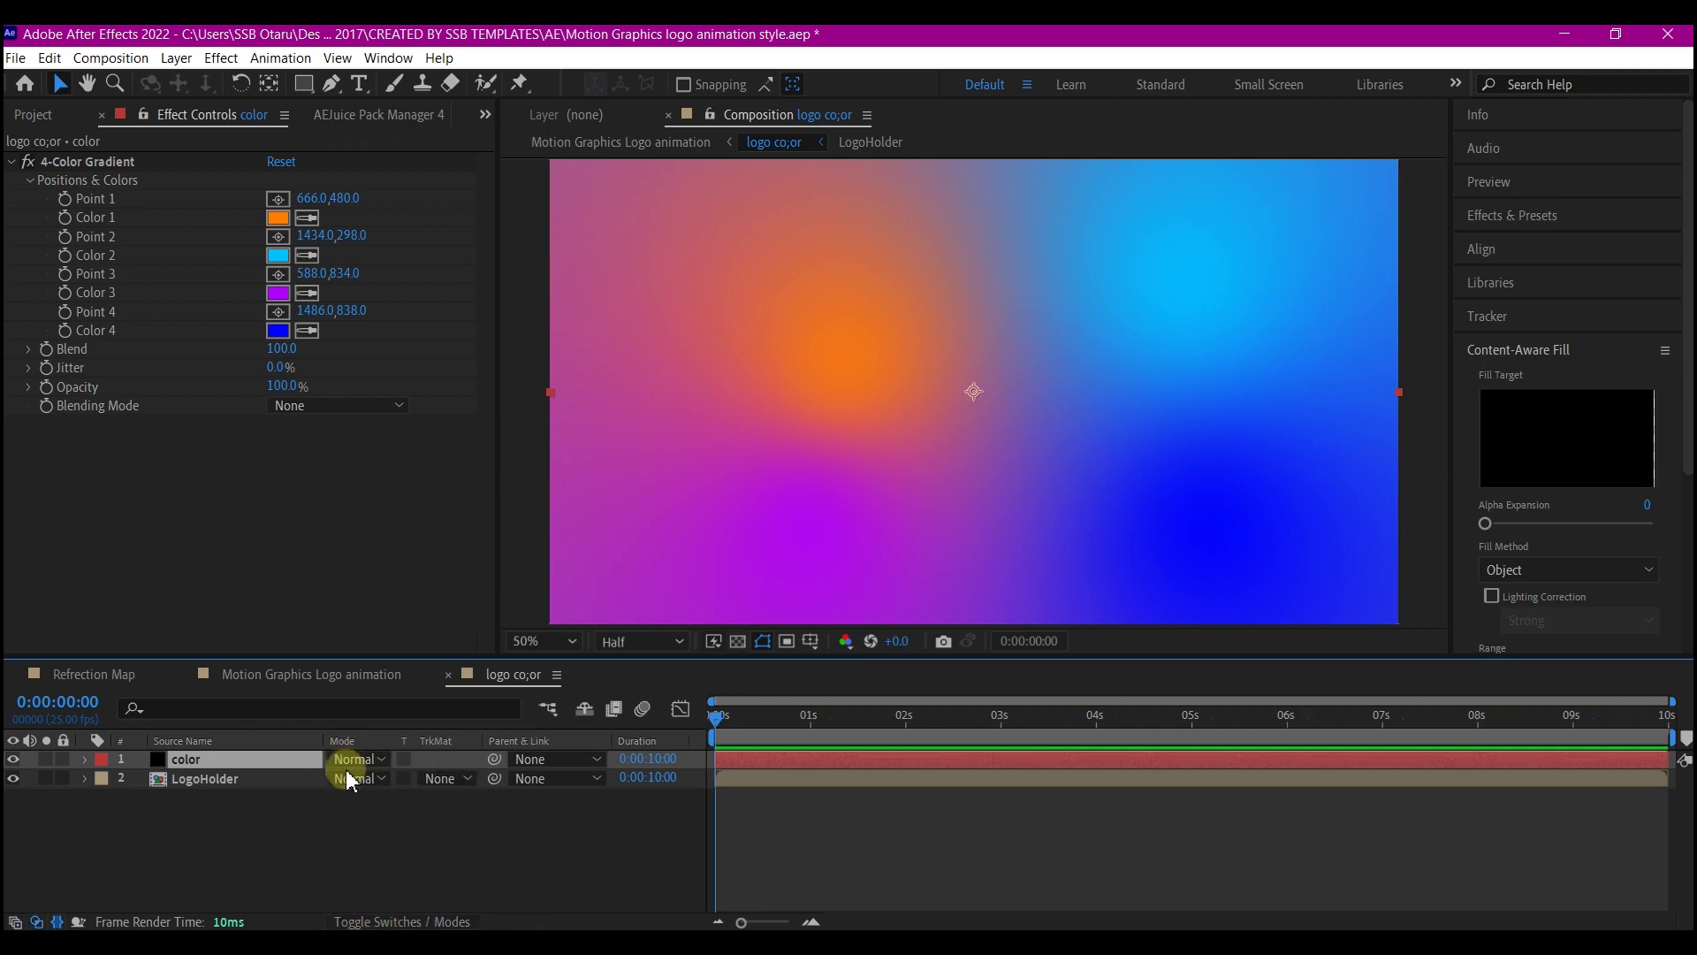
click(212, 785)
mouse_move(212, 789)
mouse_down()
mouse_move(225, 769)
mouse_move(208, 763)
mouse_up()
click(197, 778)
click(439, 778)
click(299, 782)
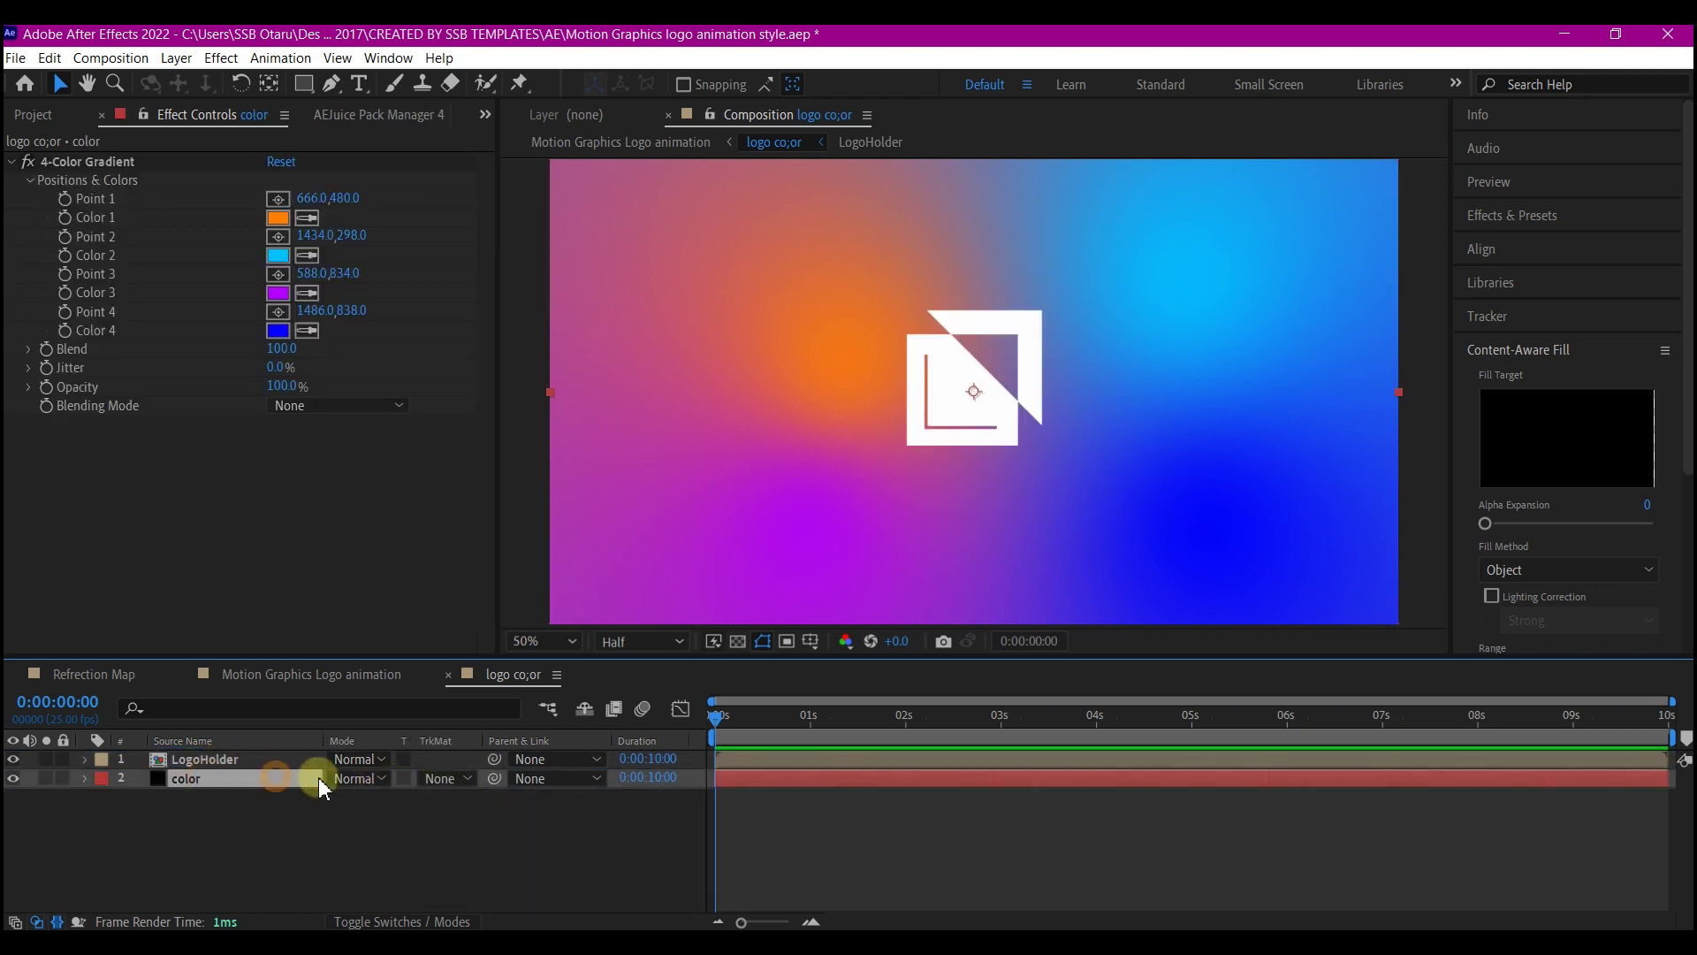
click(437, 778)
click(472, 828)
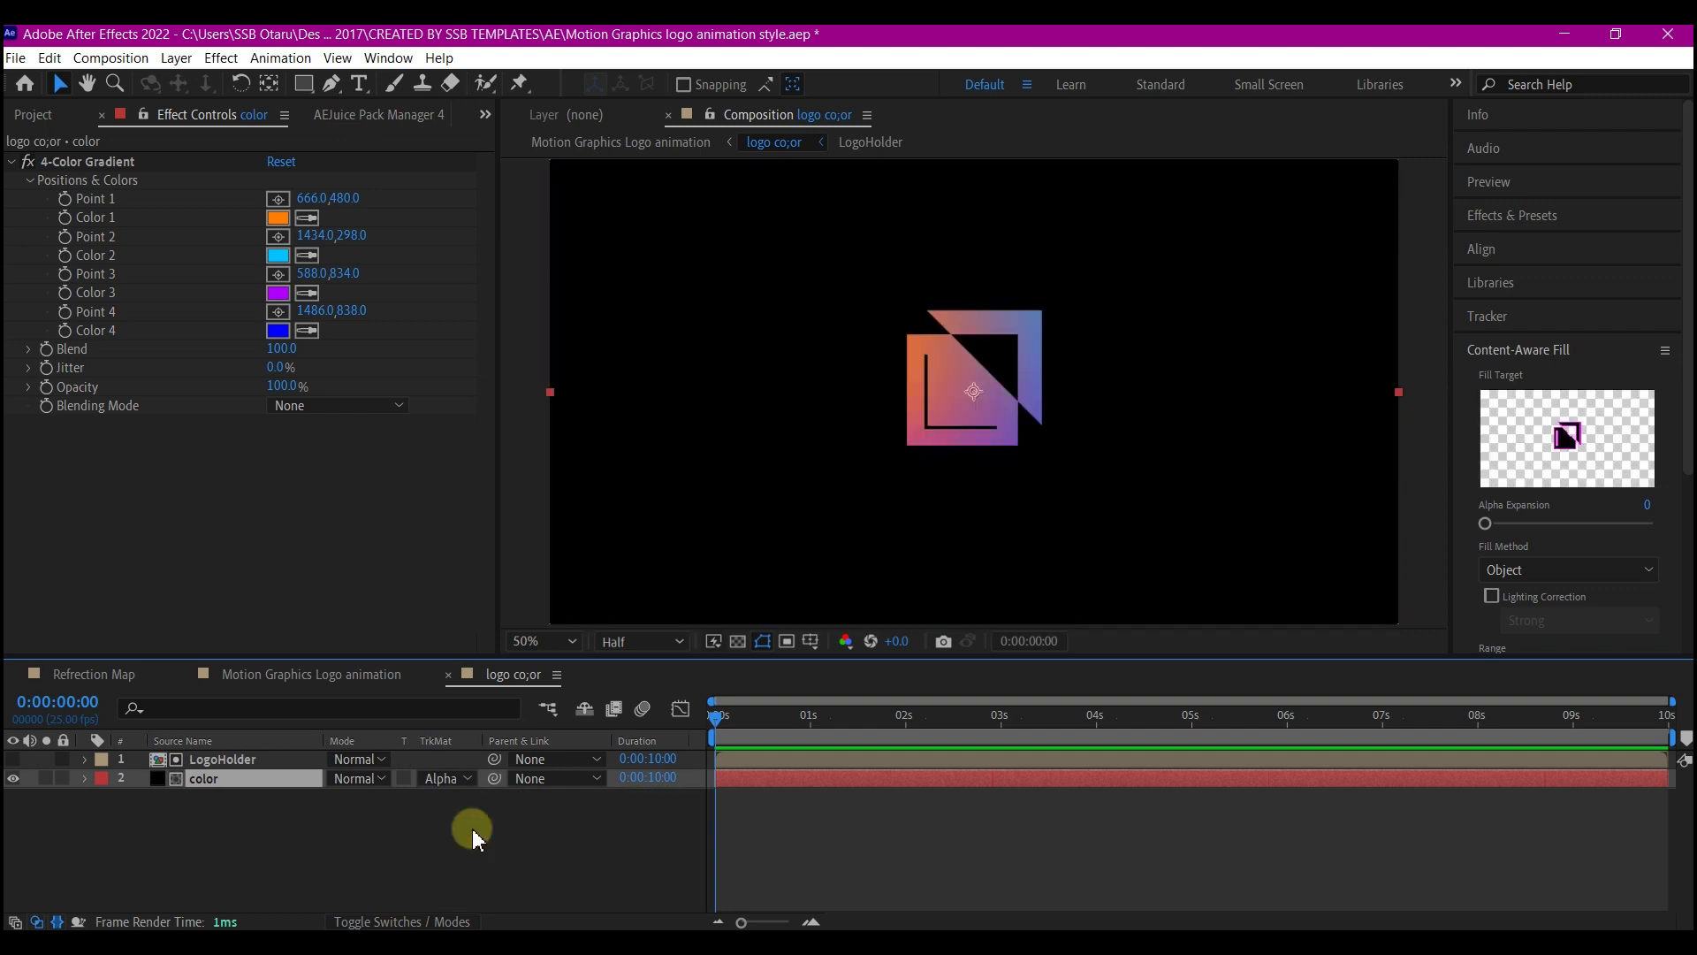
Step: In Motion Graphics Logo animation, duplicate LogoHolder and precompose the copy as 'bump map'
click(259, 679)
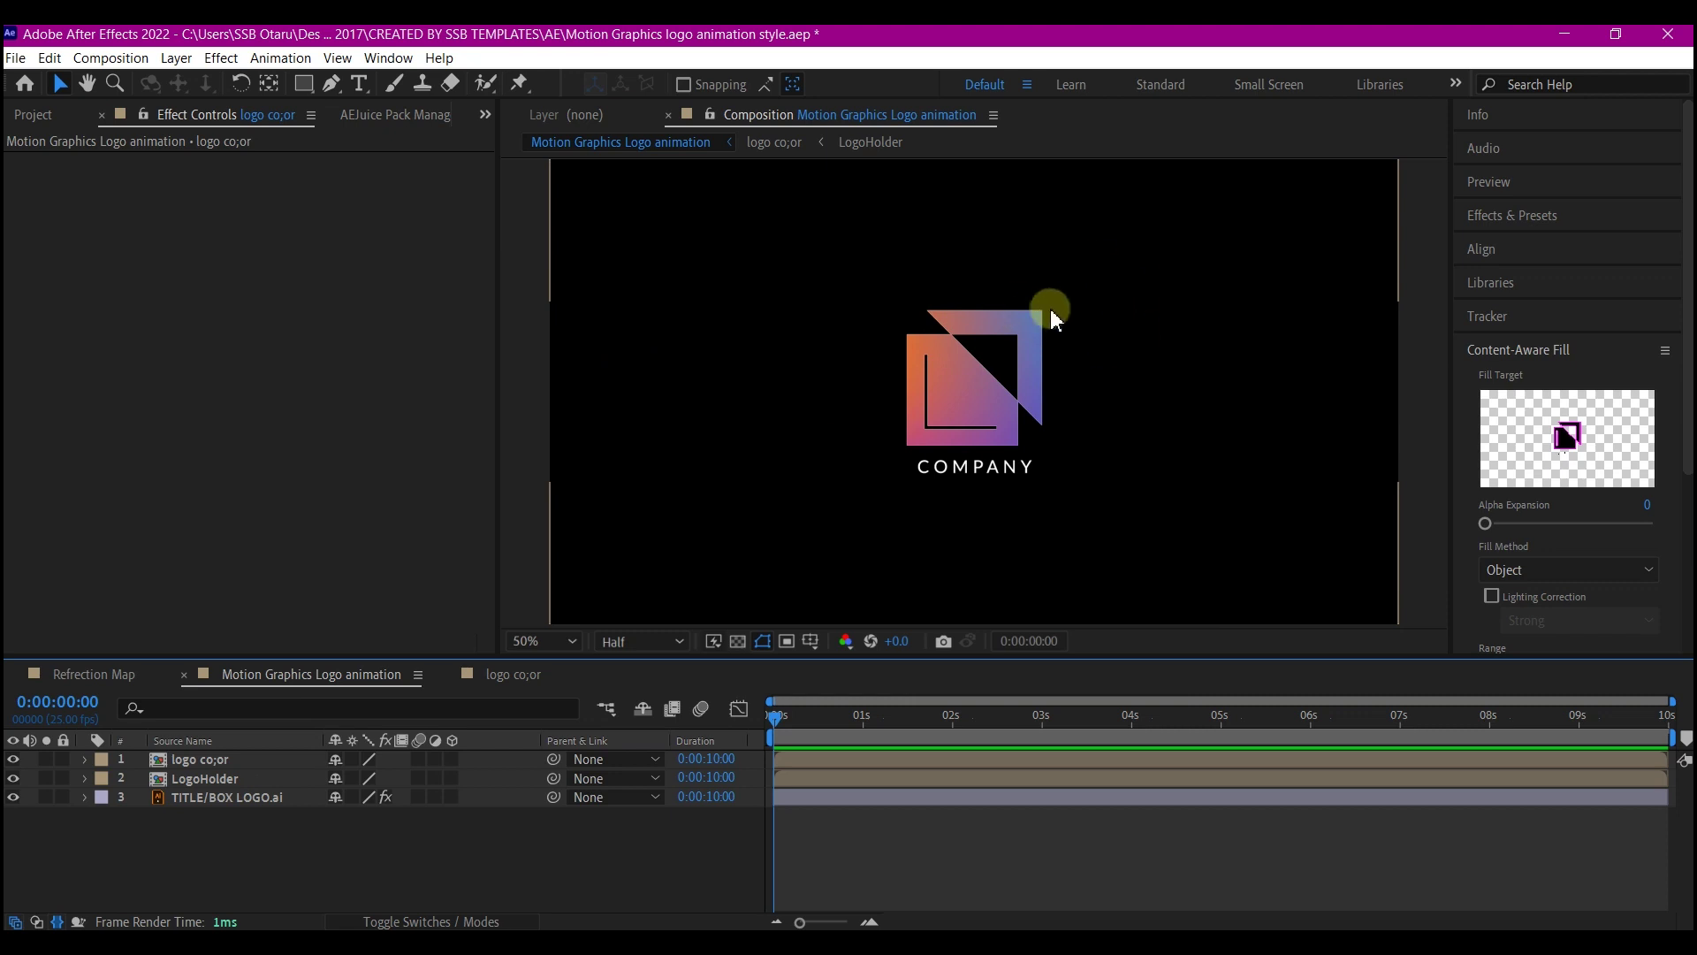
click(204, 781)
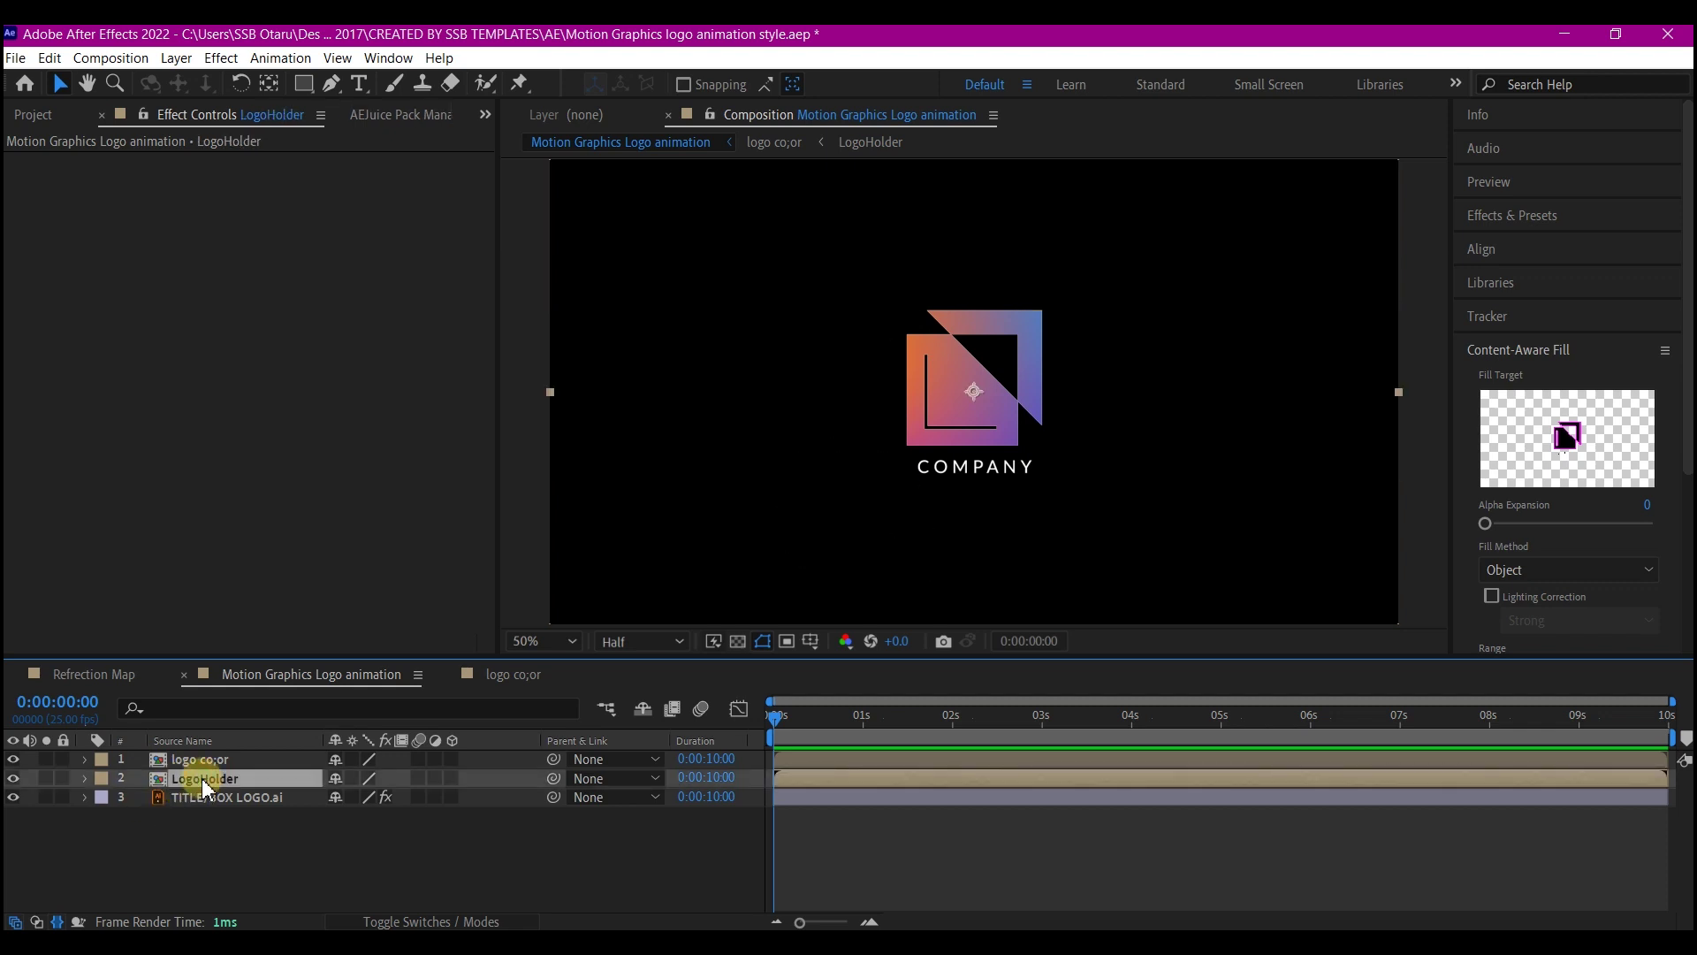
key(ctrl+d)
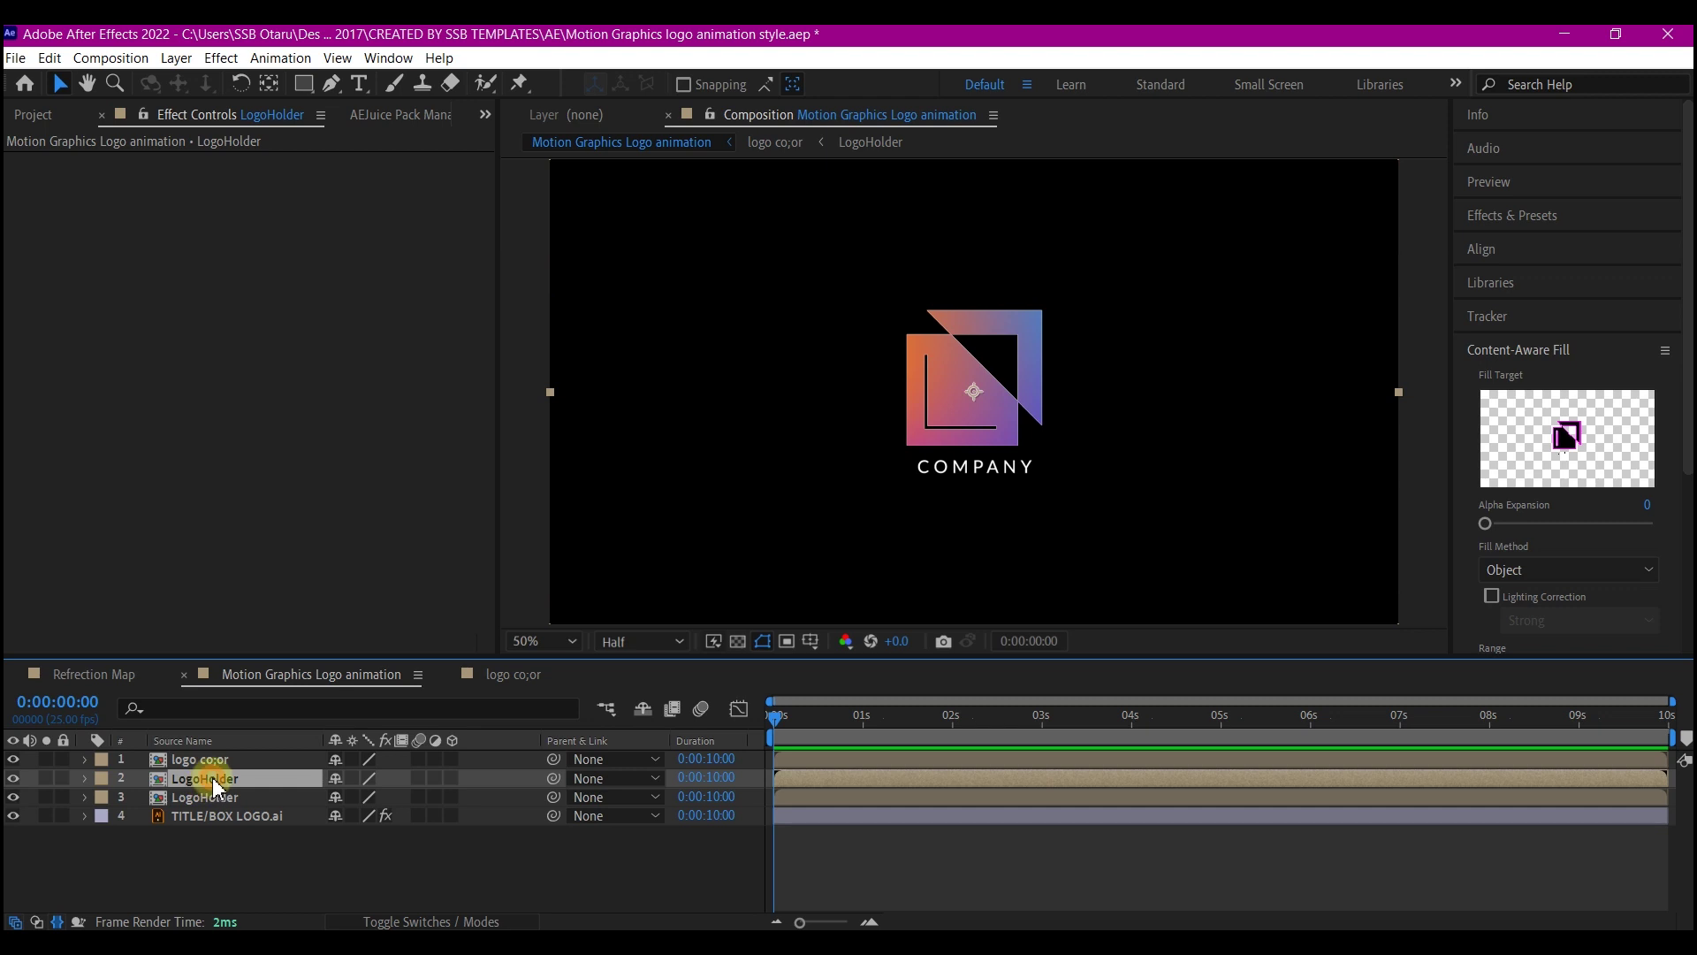
key(ctrl+shift+c)
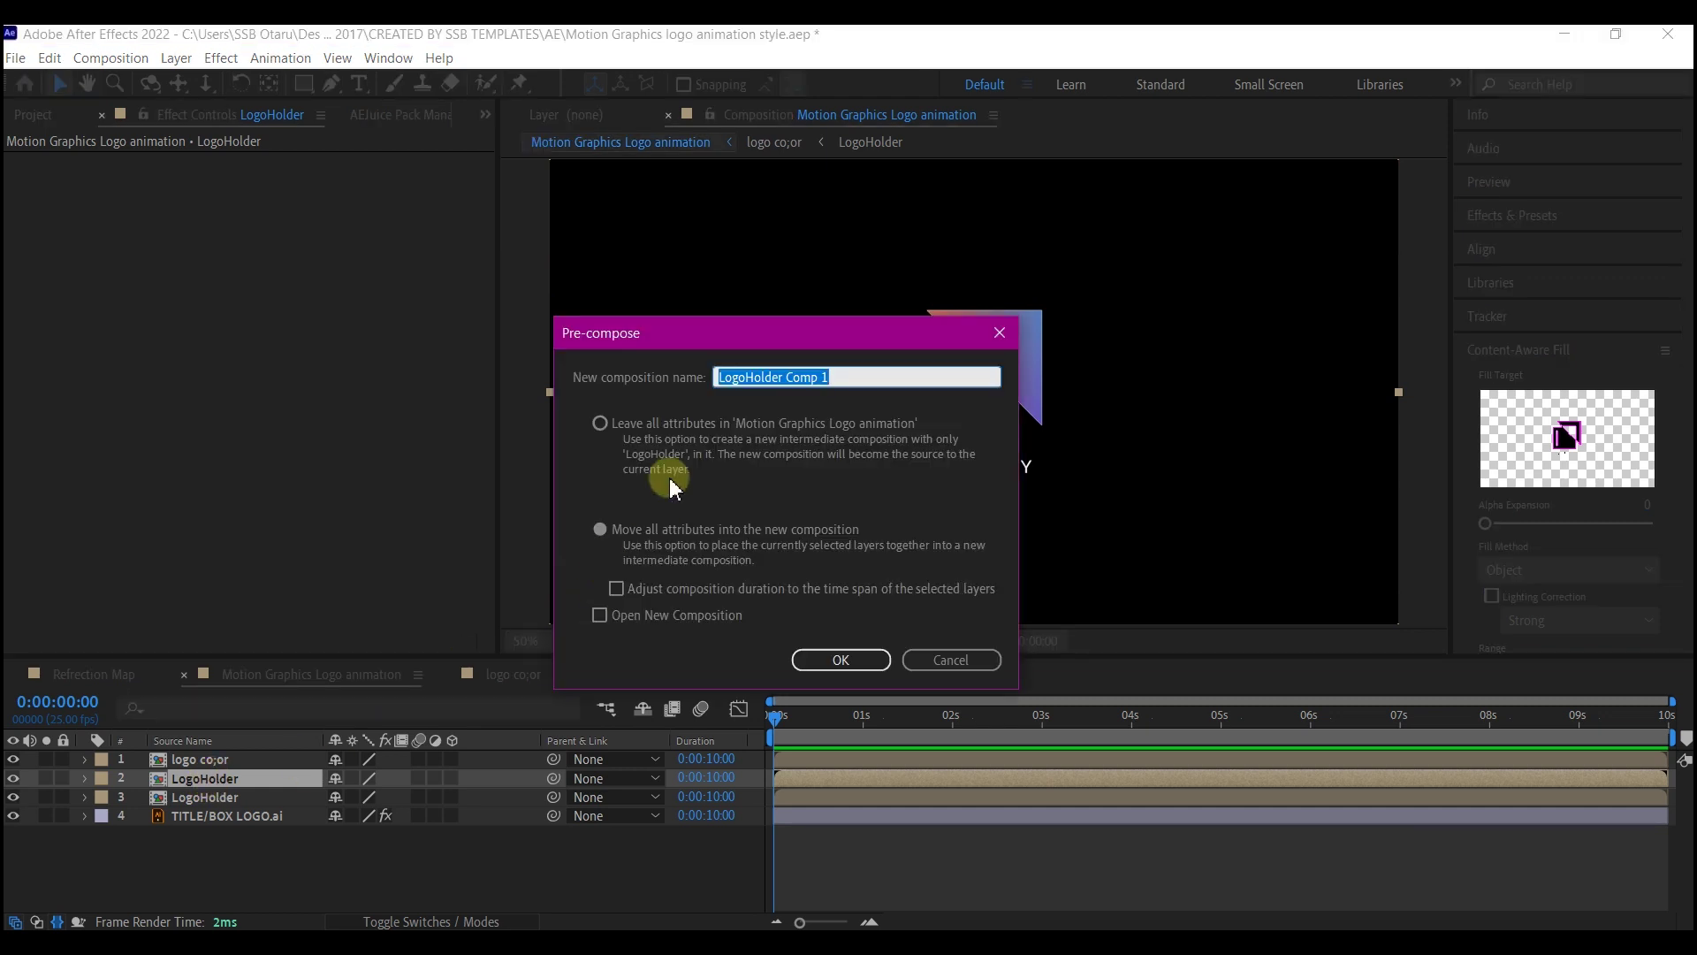
text(bump map)
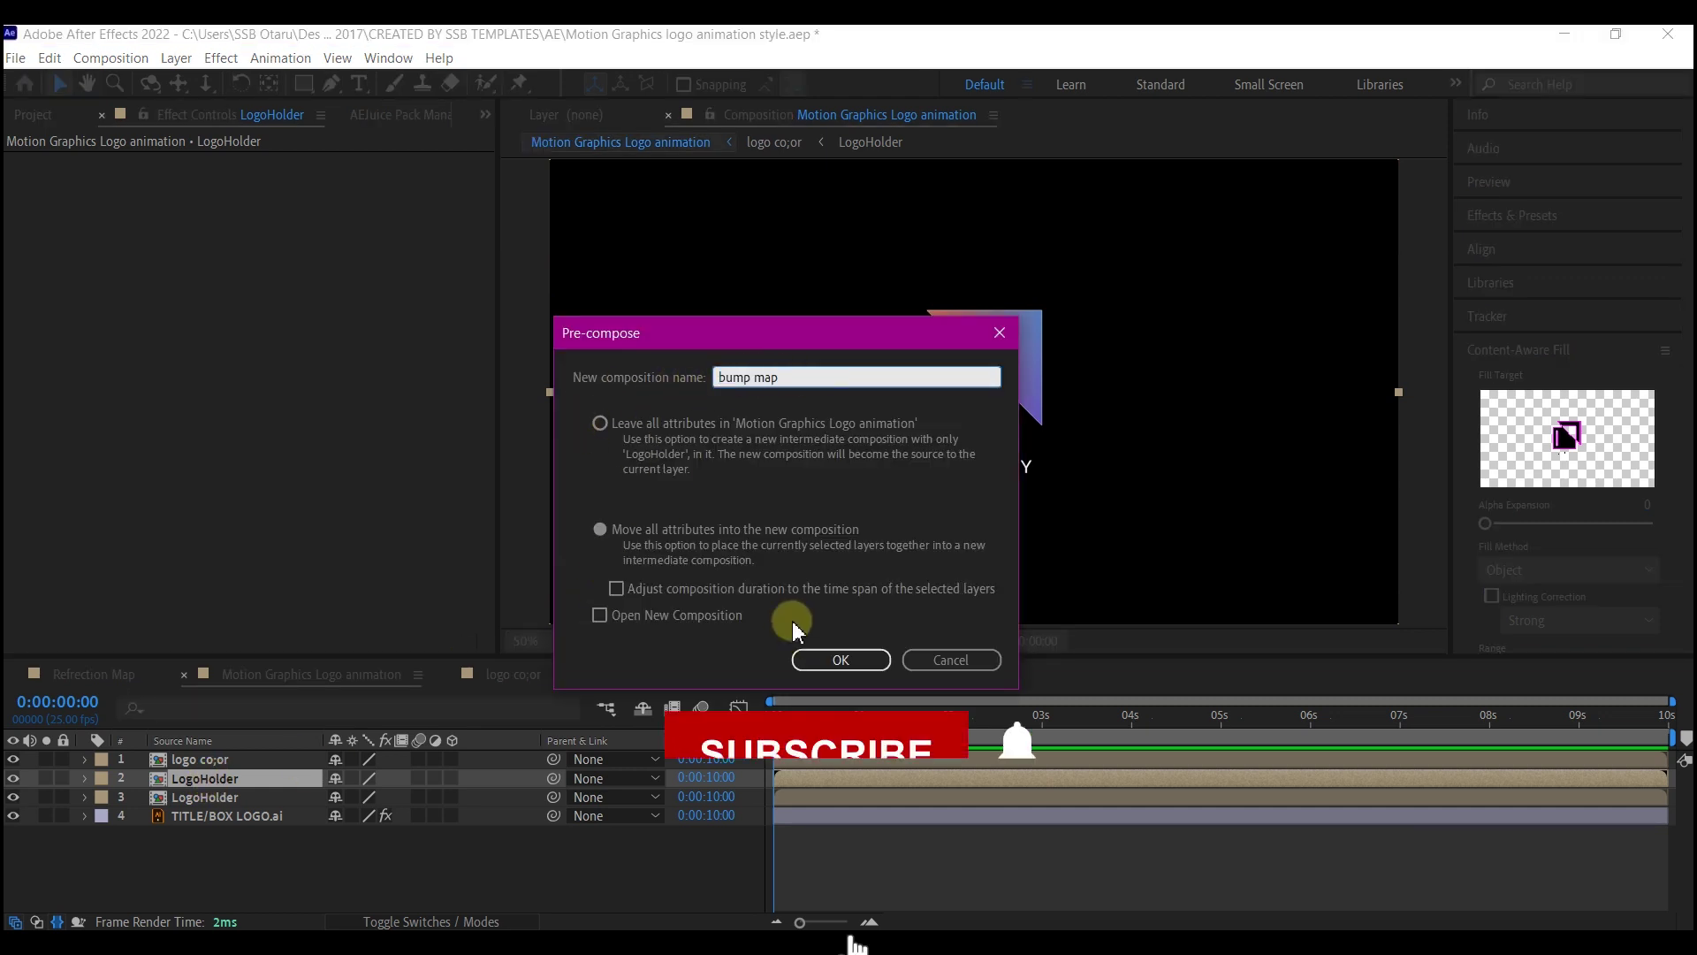
click(876, 659)
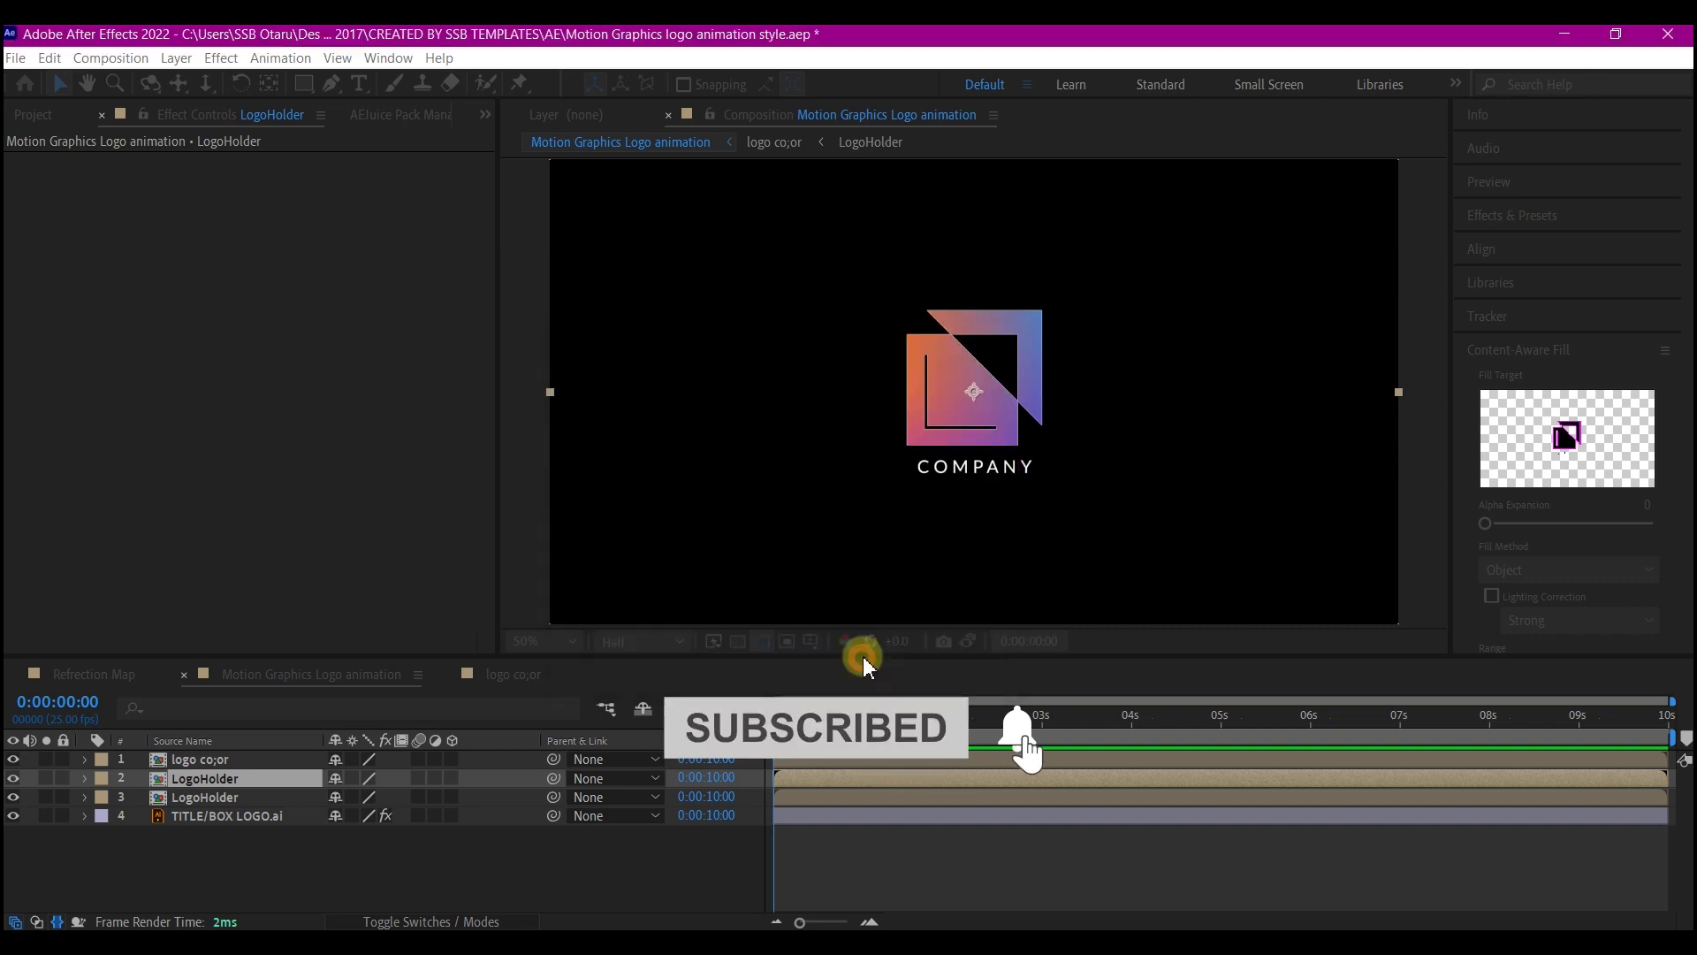
Step: In bump map, add a Stroke layer style to LogoHolder with black colour and size 34.4
double_click(155, 776)
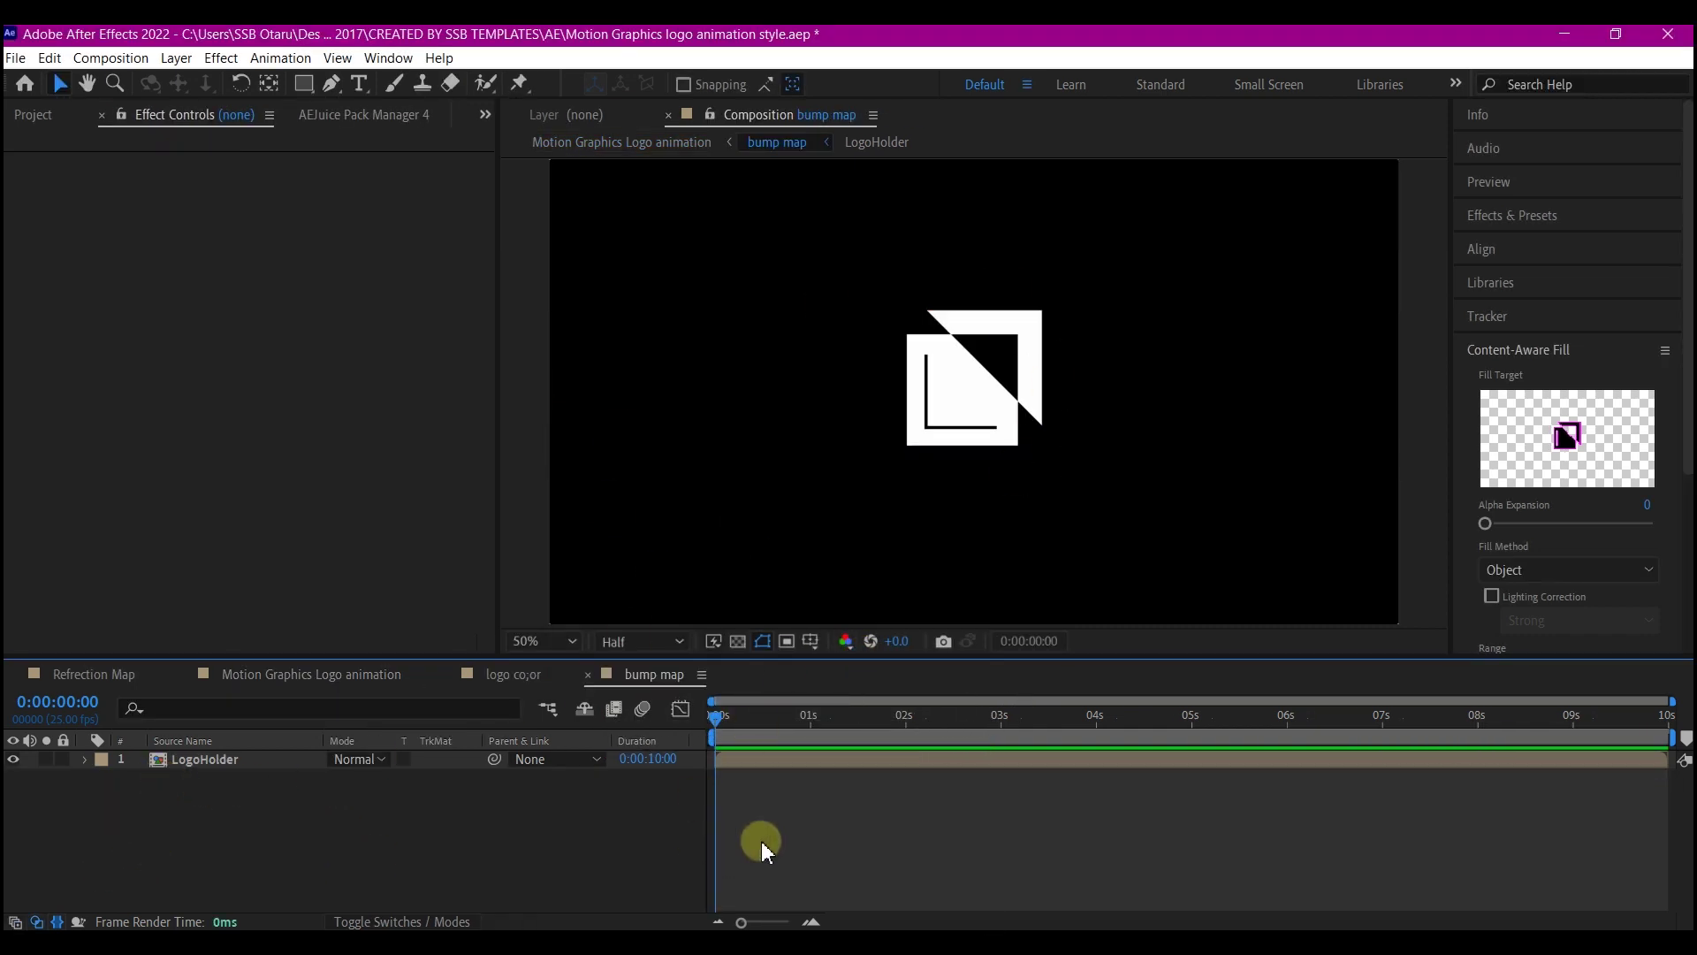
right_click(797, 765)
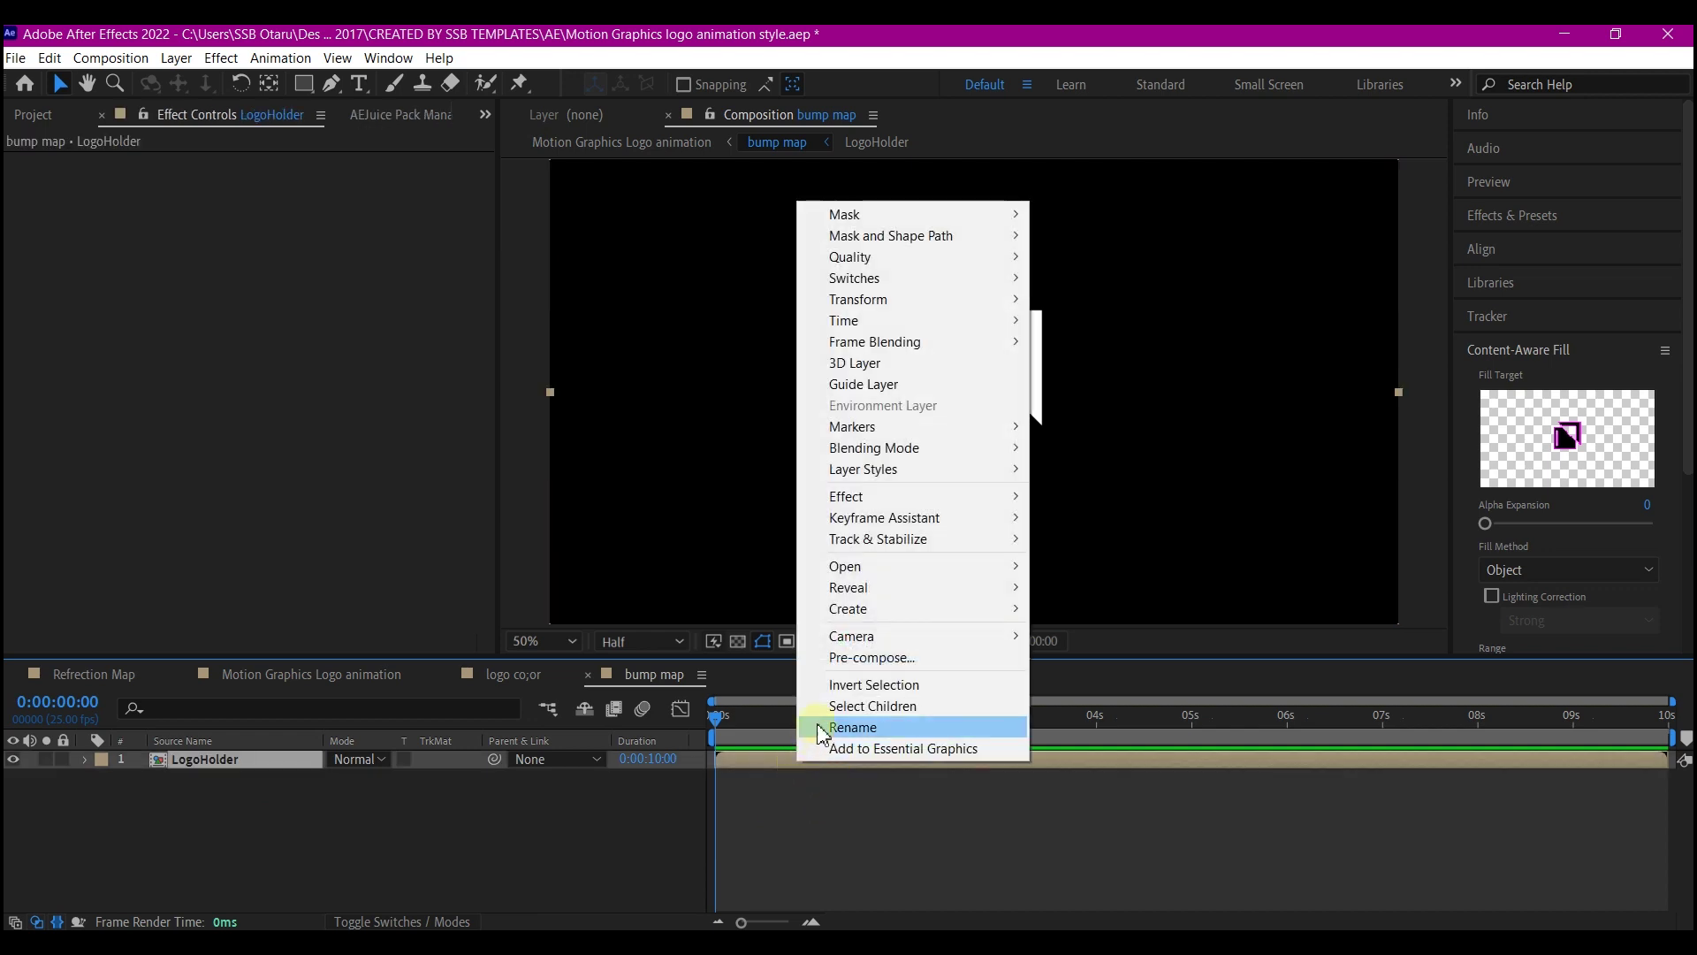
mouse_move(864, 469)
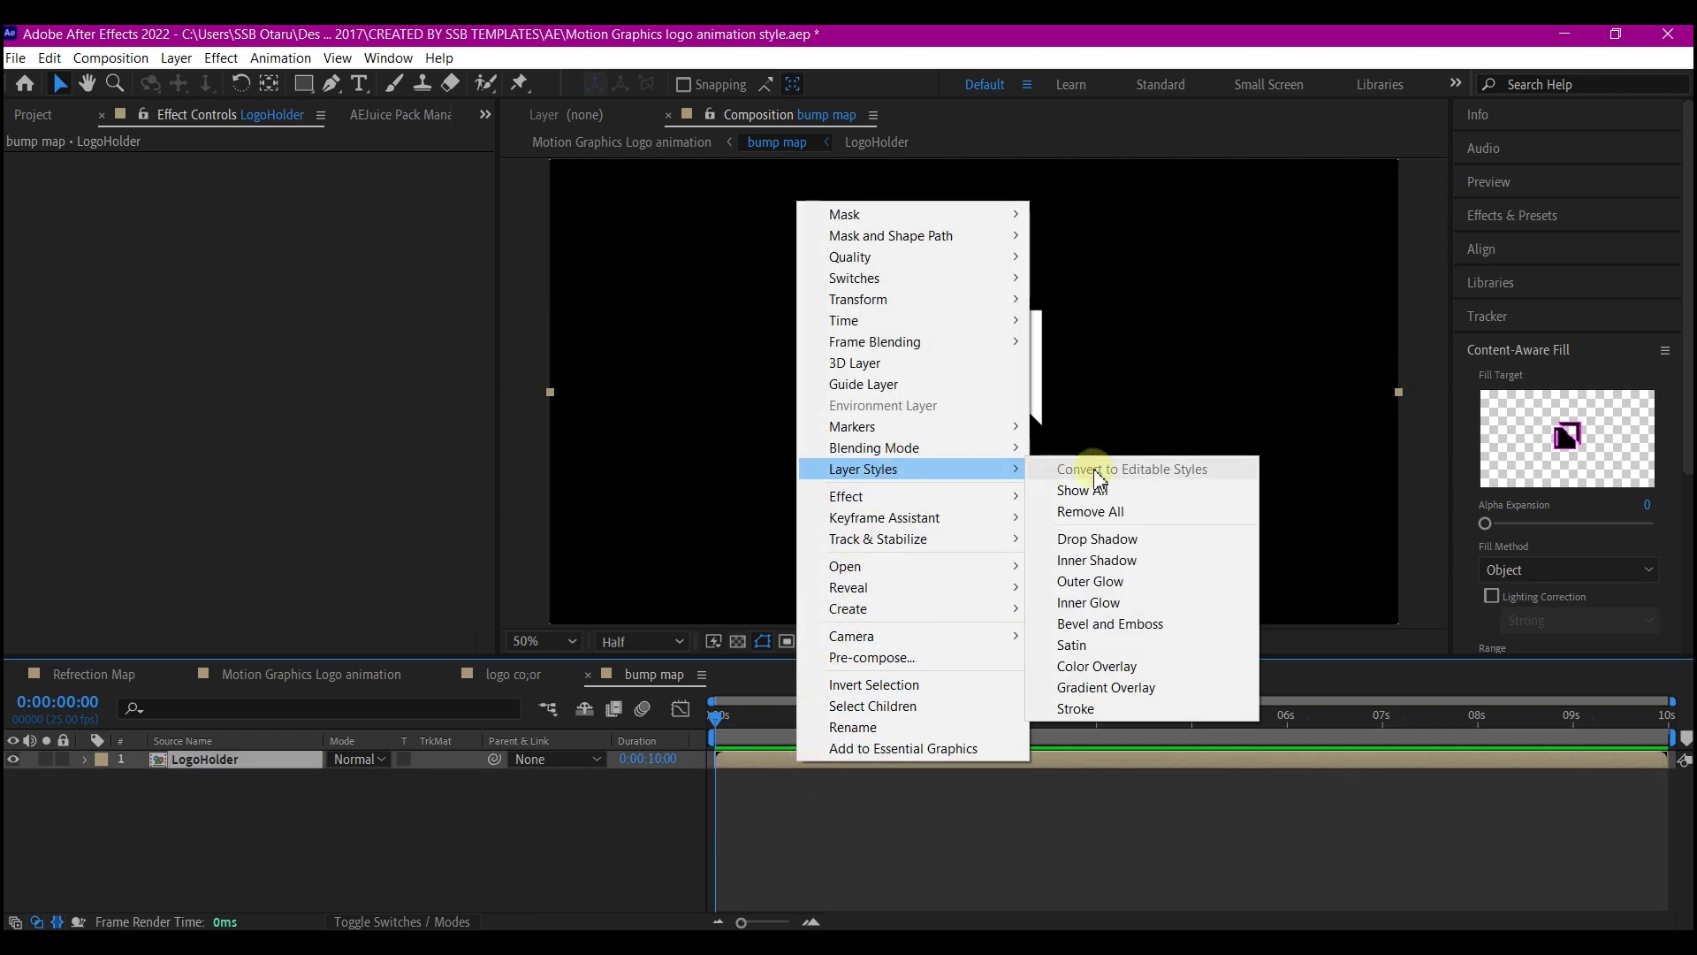
click(1082, 711)
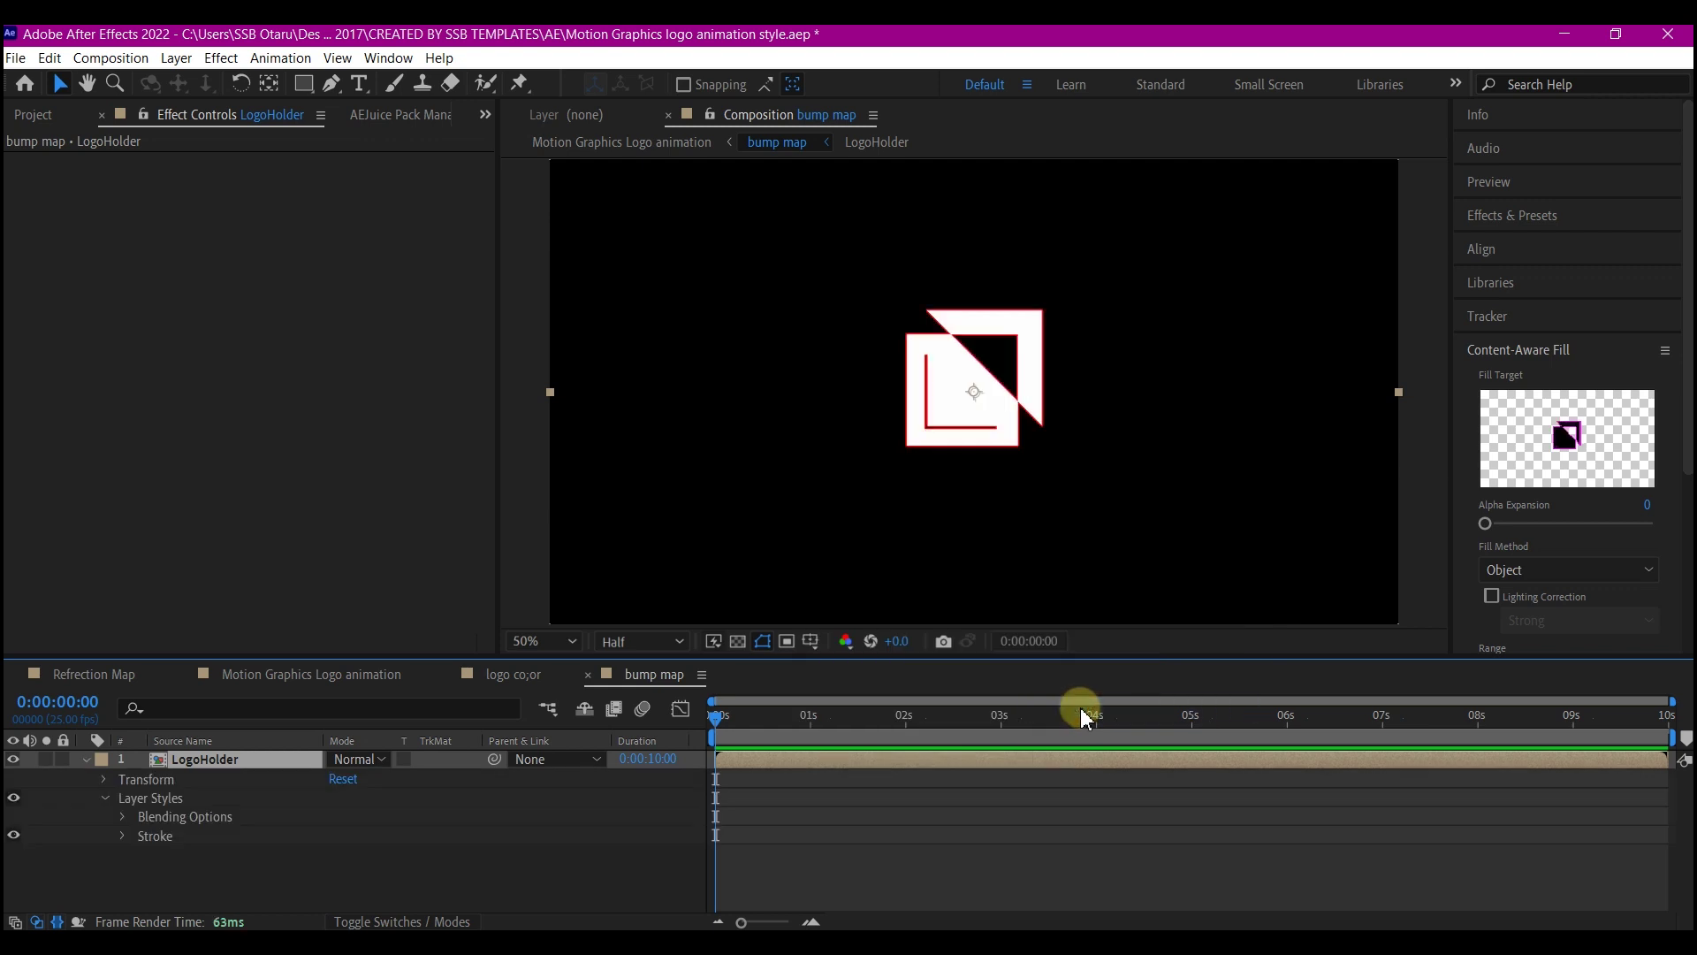
click(124, 836)
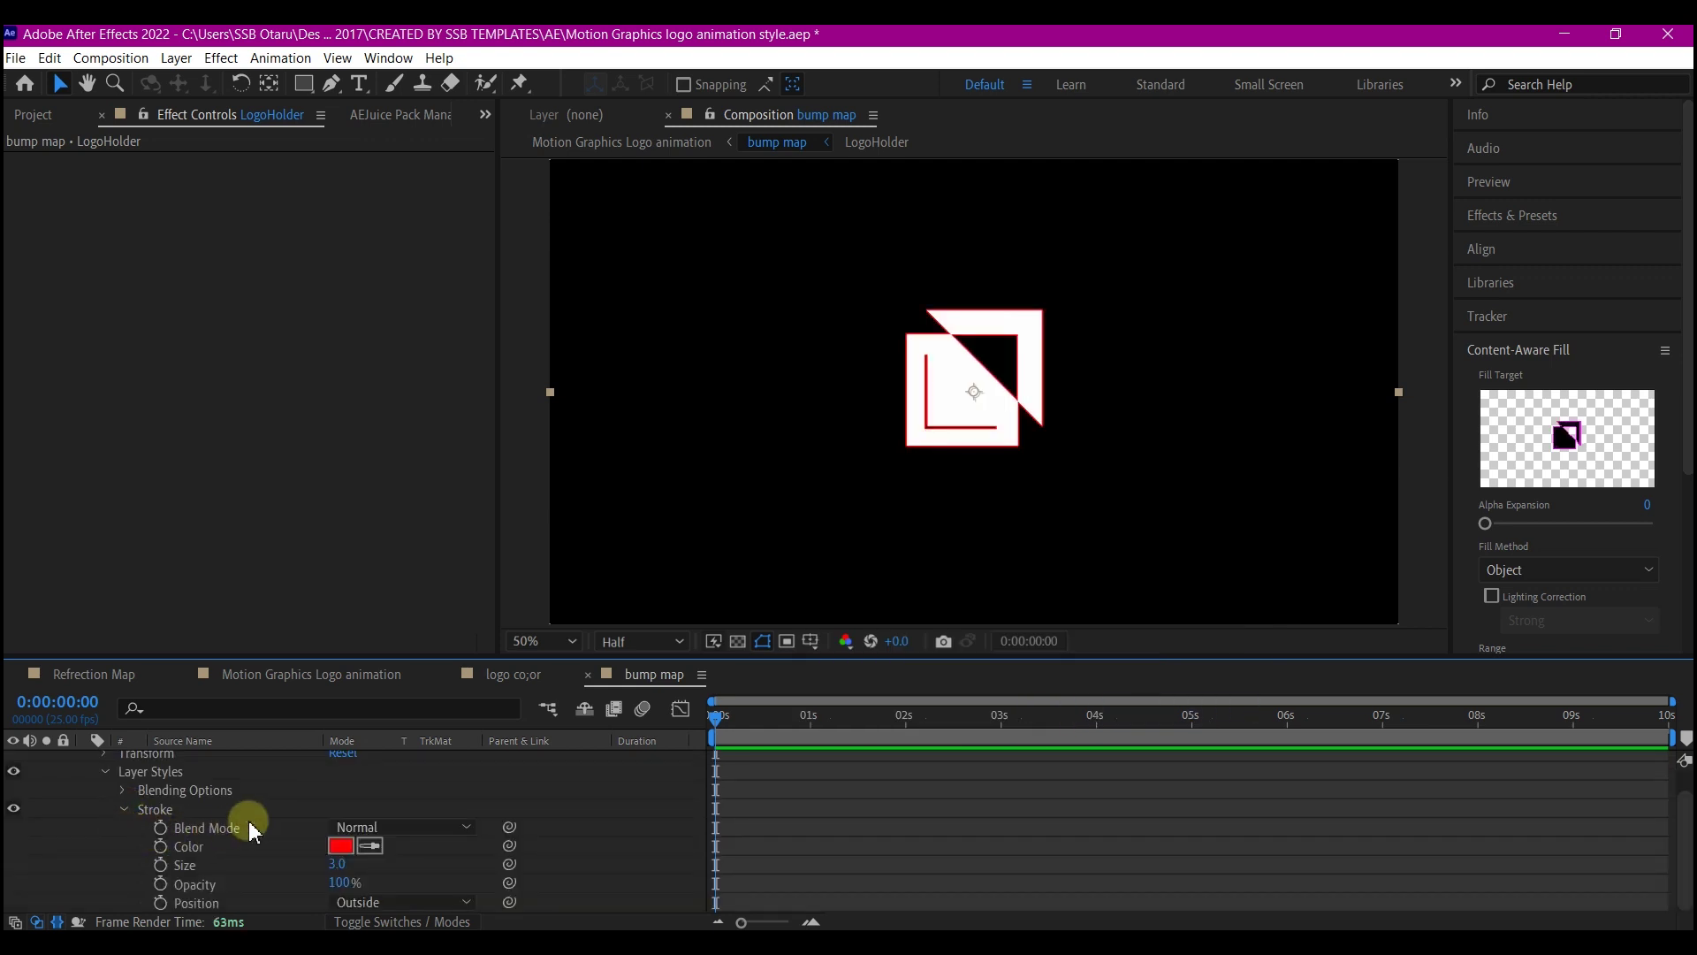
click(343, 853)
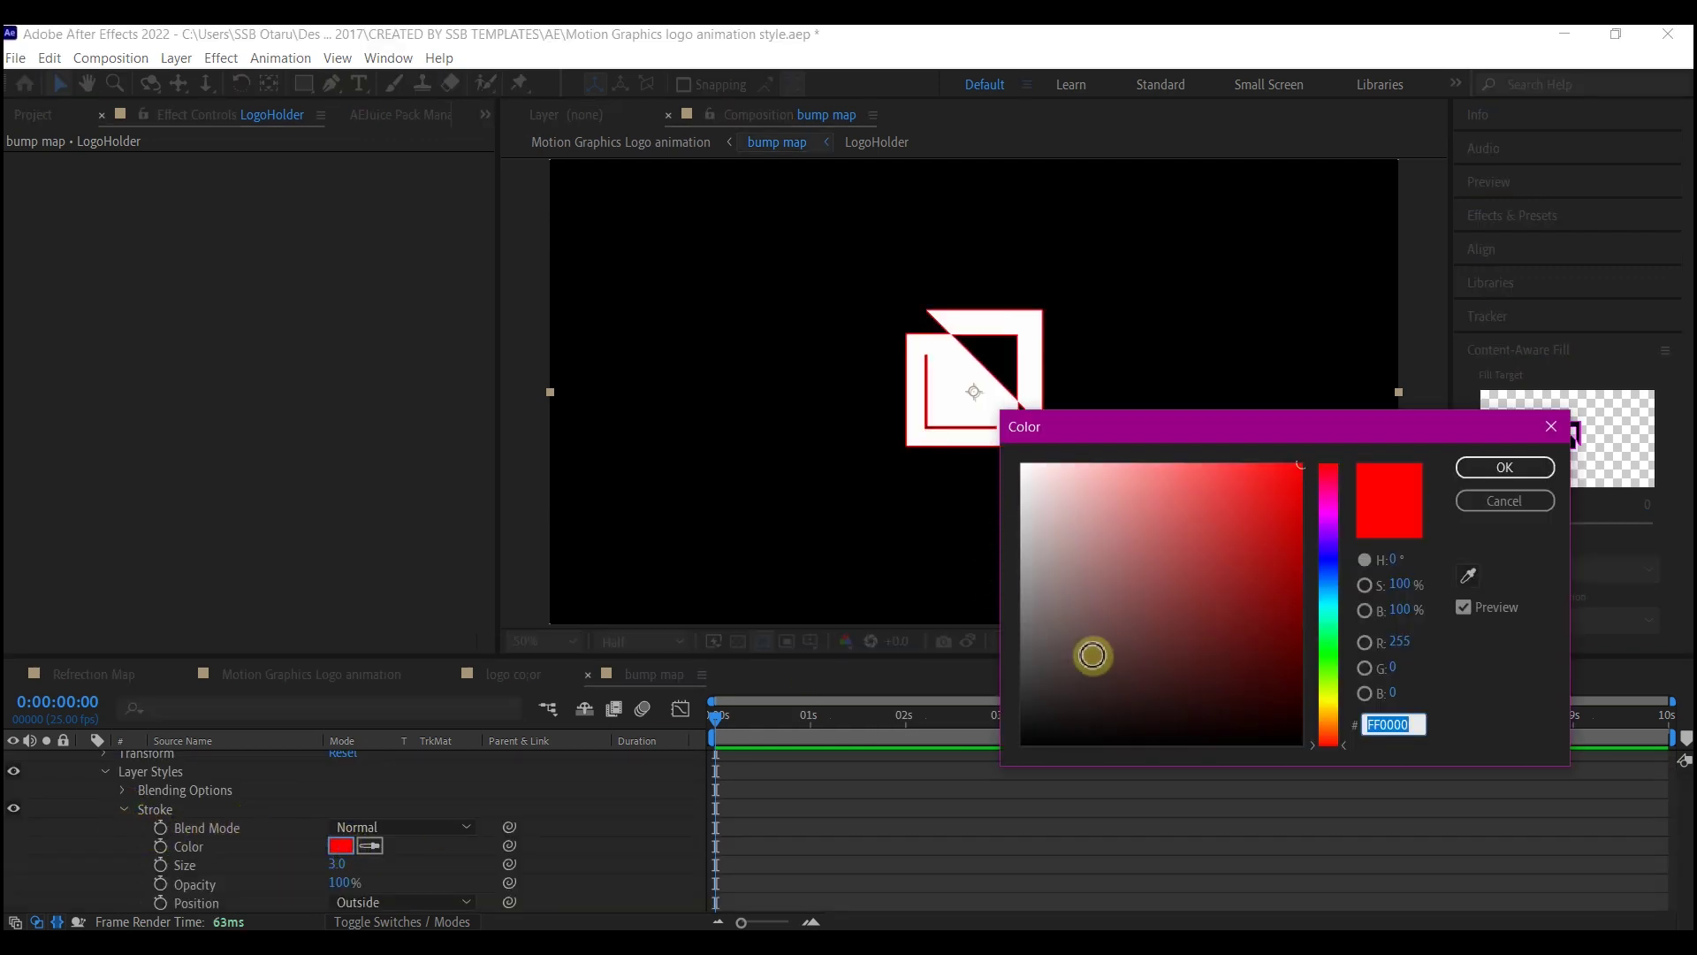
drag(1090, 659, 1024, 743)
click(1500, 468)
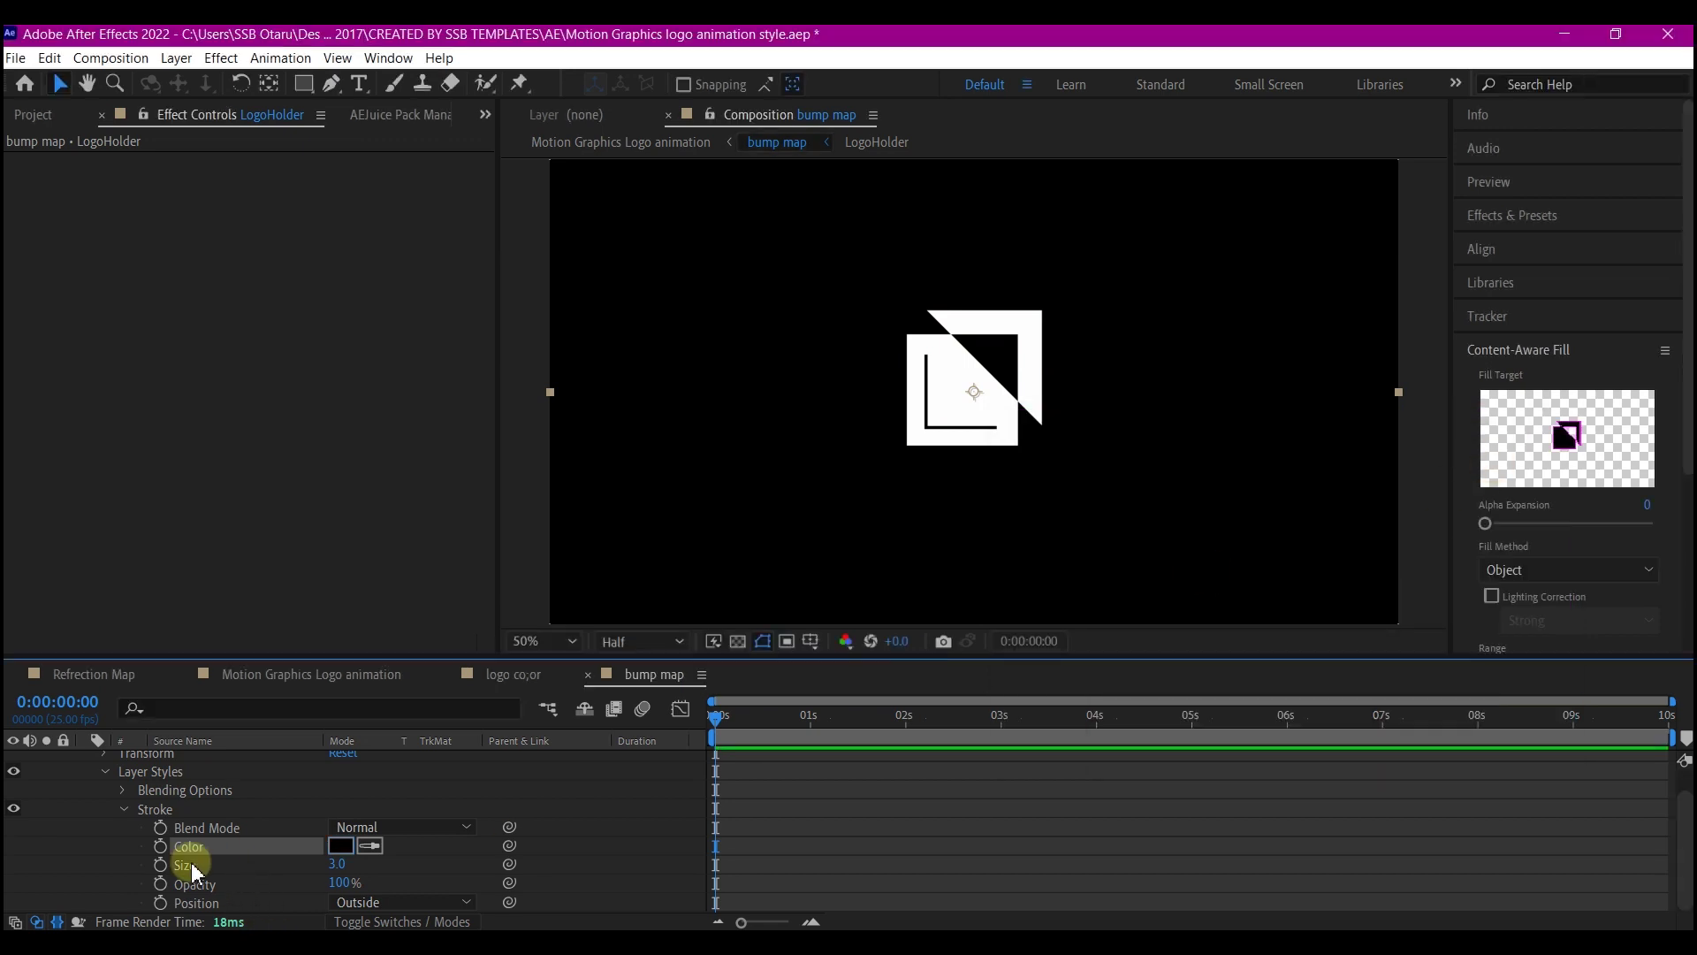
click(340, 874)
text(34.4)
key(Return)
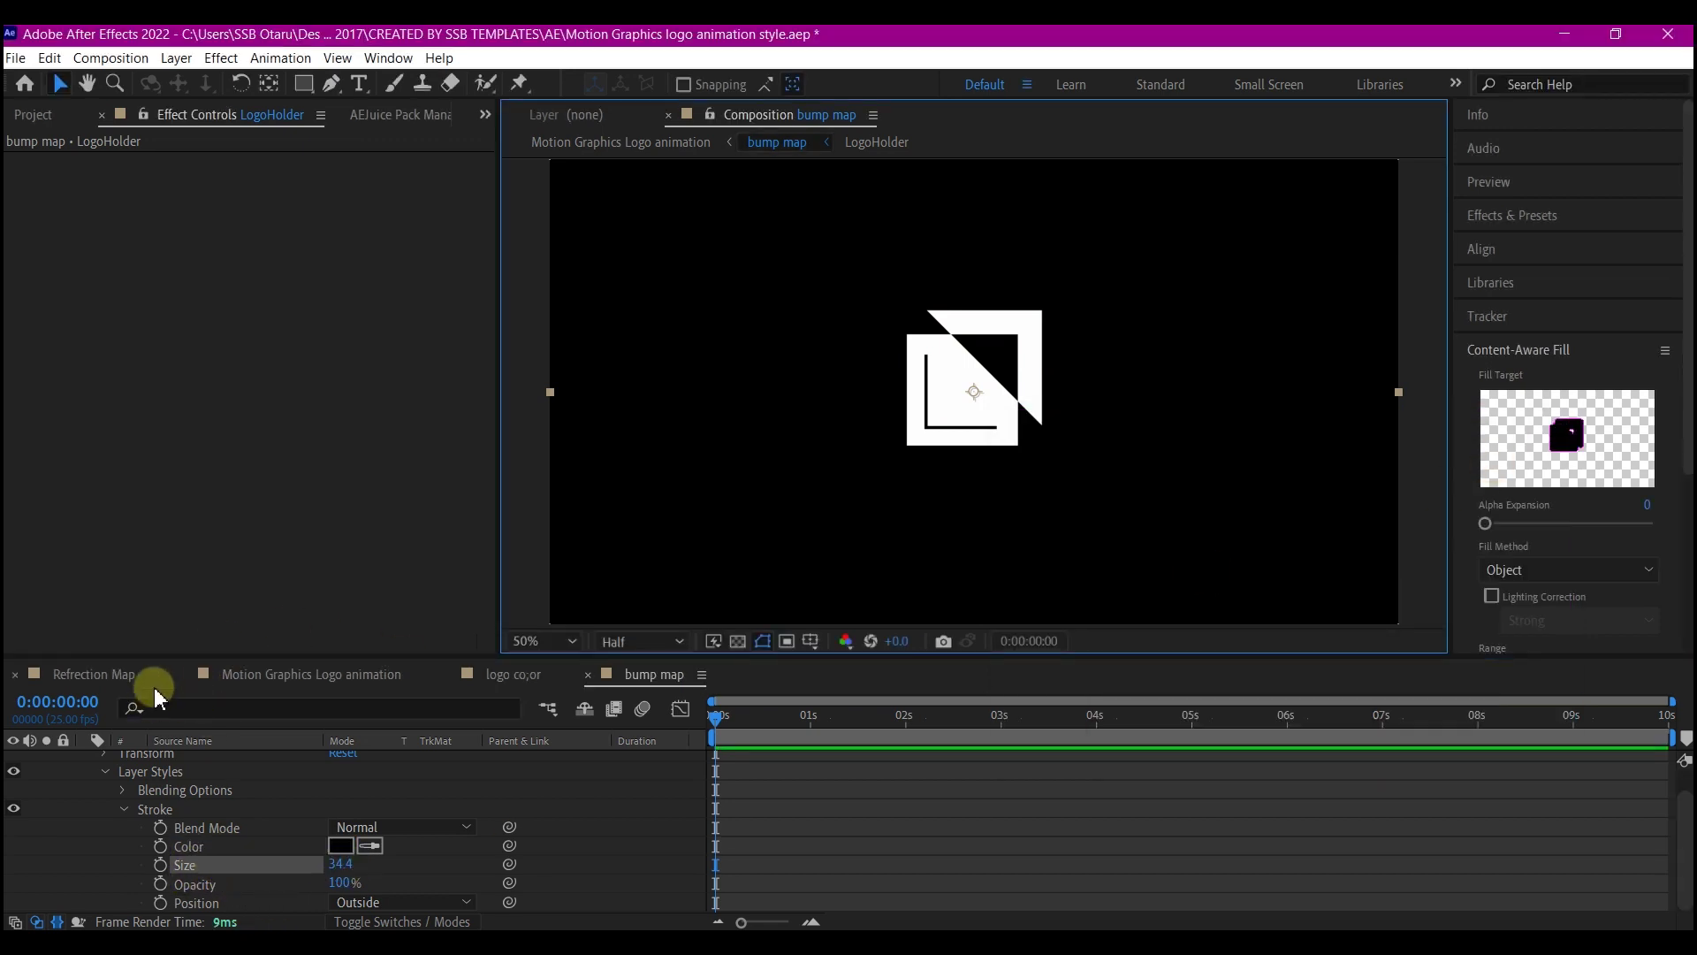
Step: Back in the main composition, apply CC Color Offset to the logo color layer
click(298, 679)
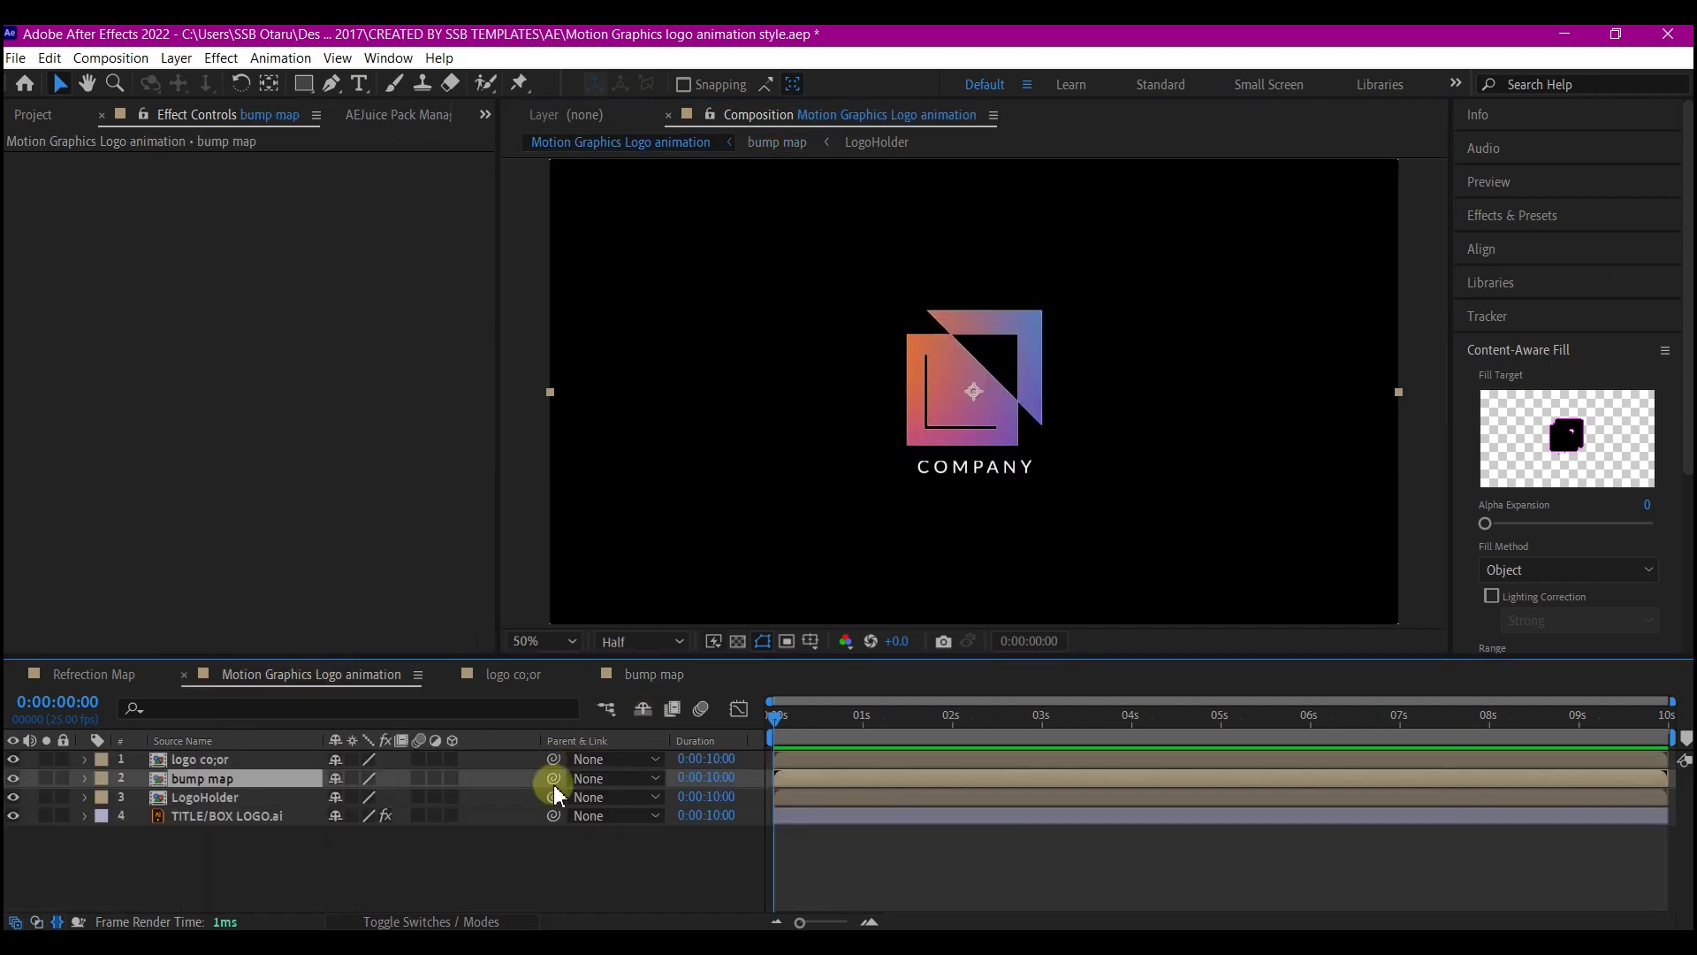
click(216, 758)
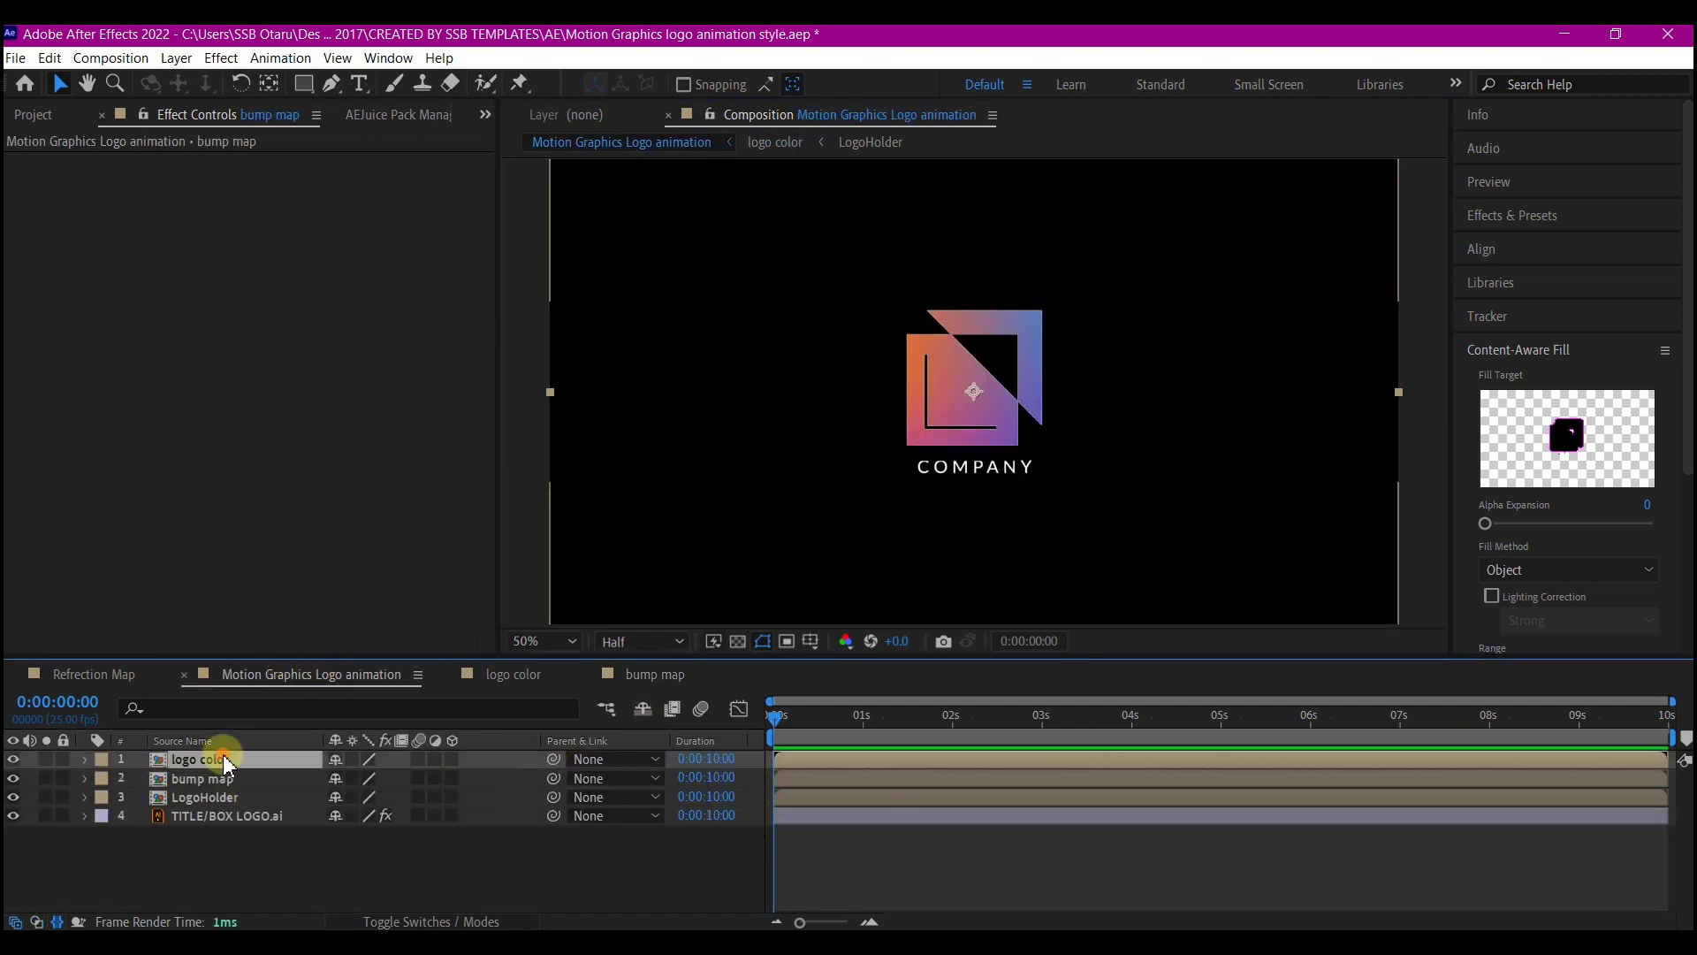
key(ctrl+space)
text(cc colo)
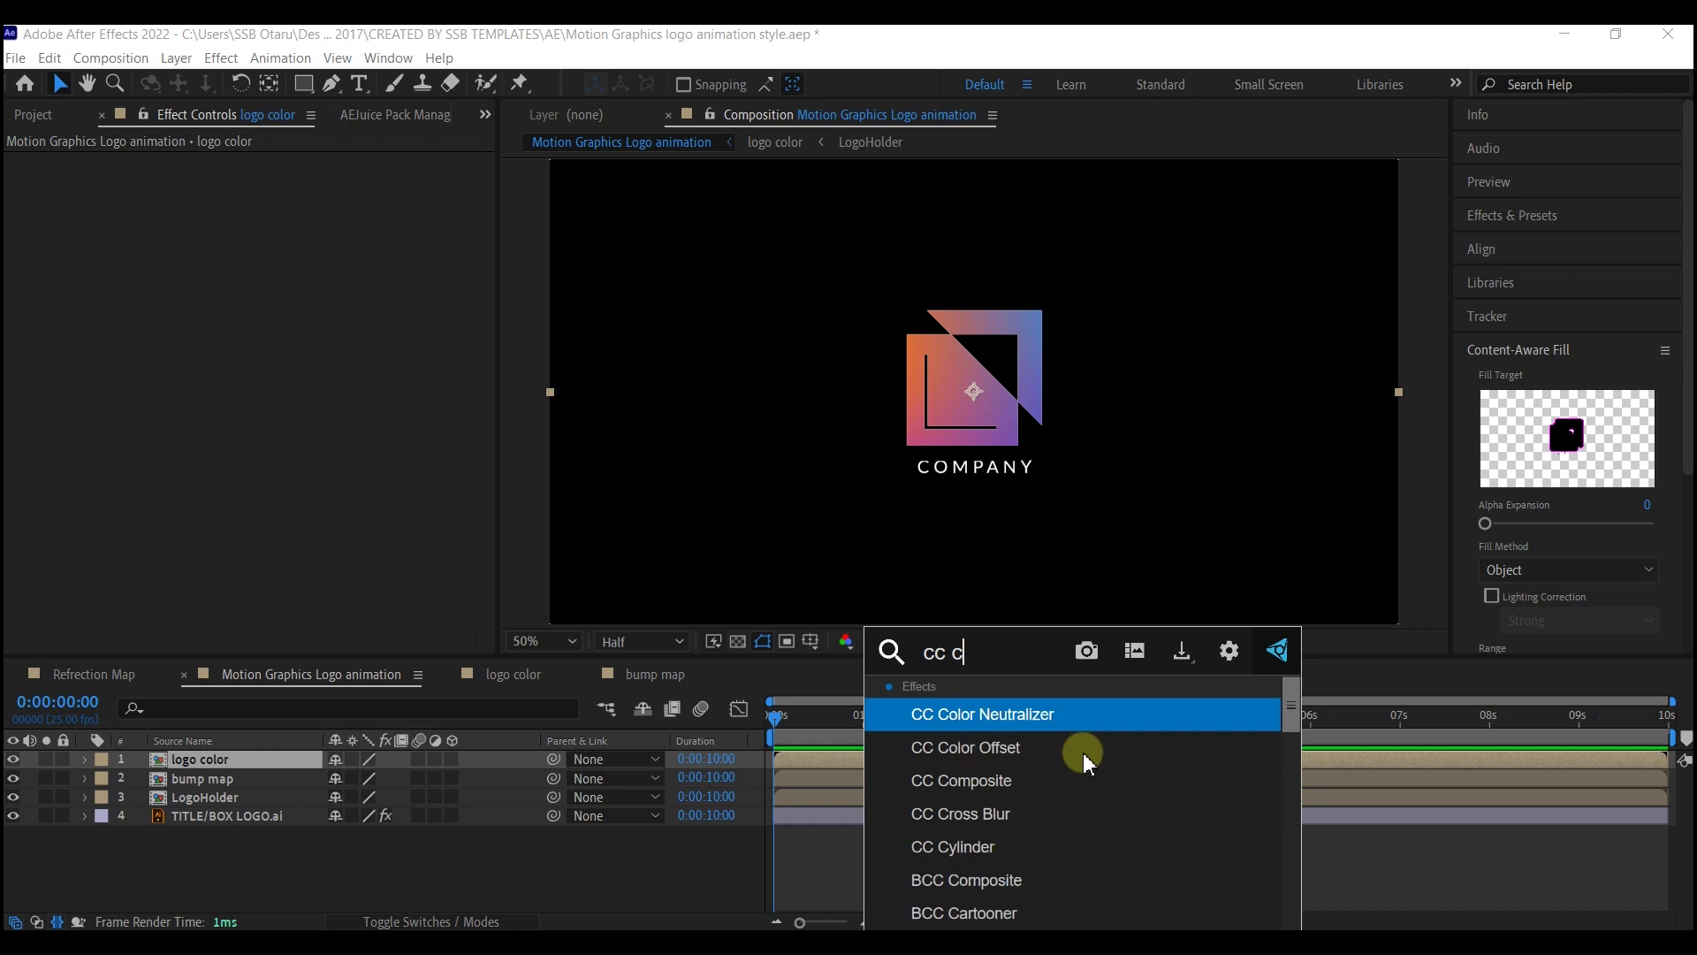
click(1006, 747)
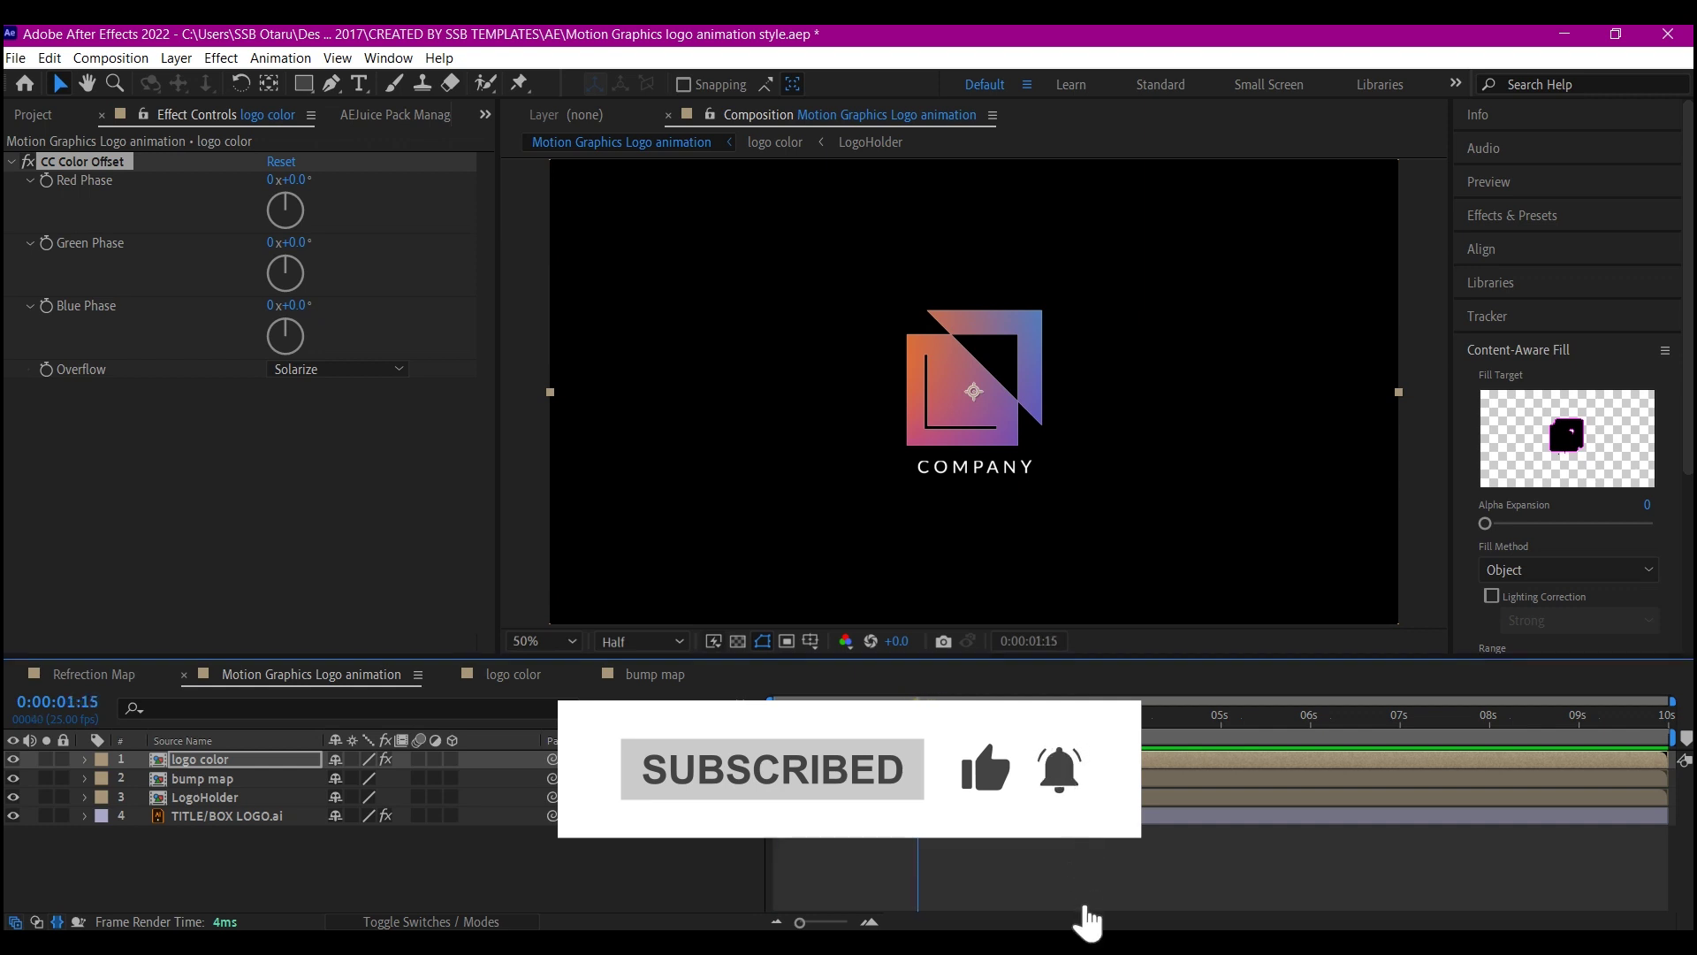
Step: Keyframe the phases between 0:00:01:13 and 0:00:07:03, ending at Red −100°, Green −257°, Blue −279°
click(911, 721)
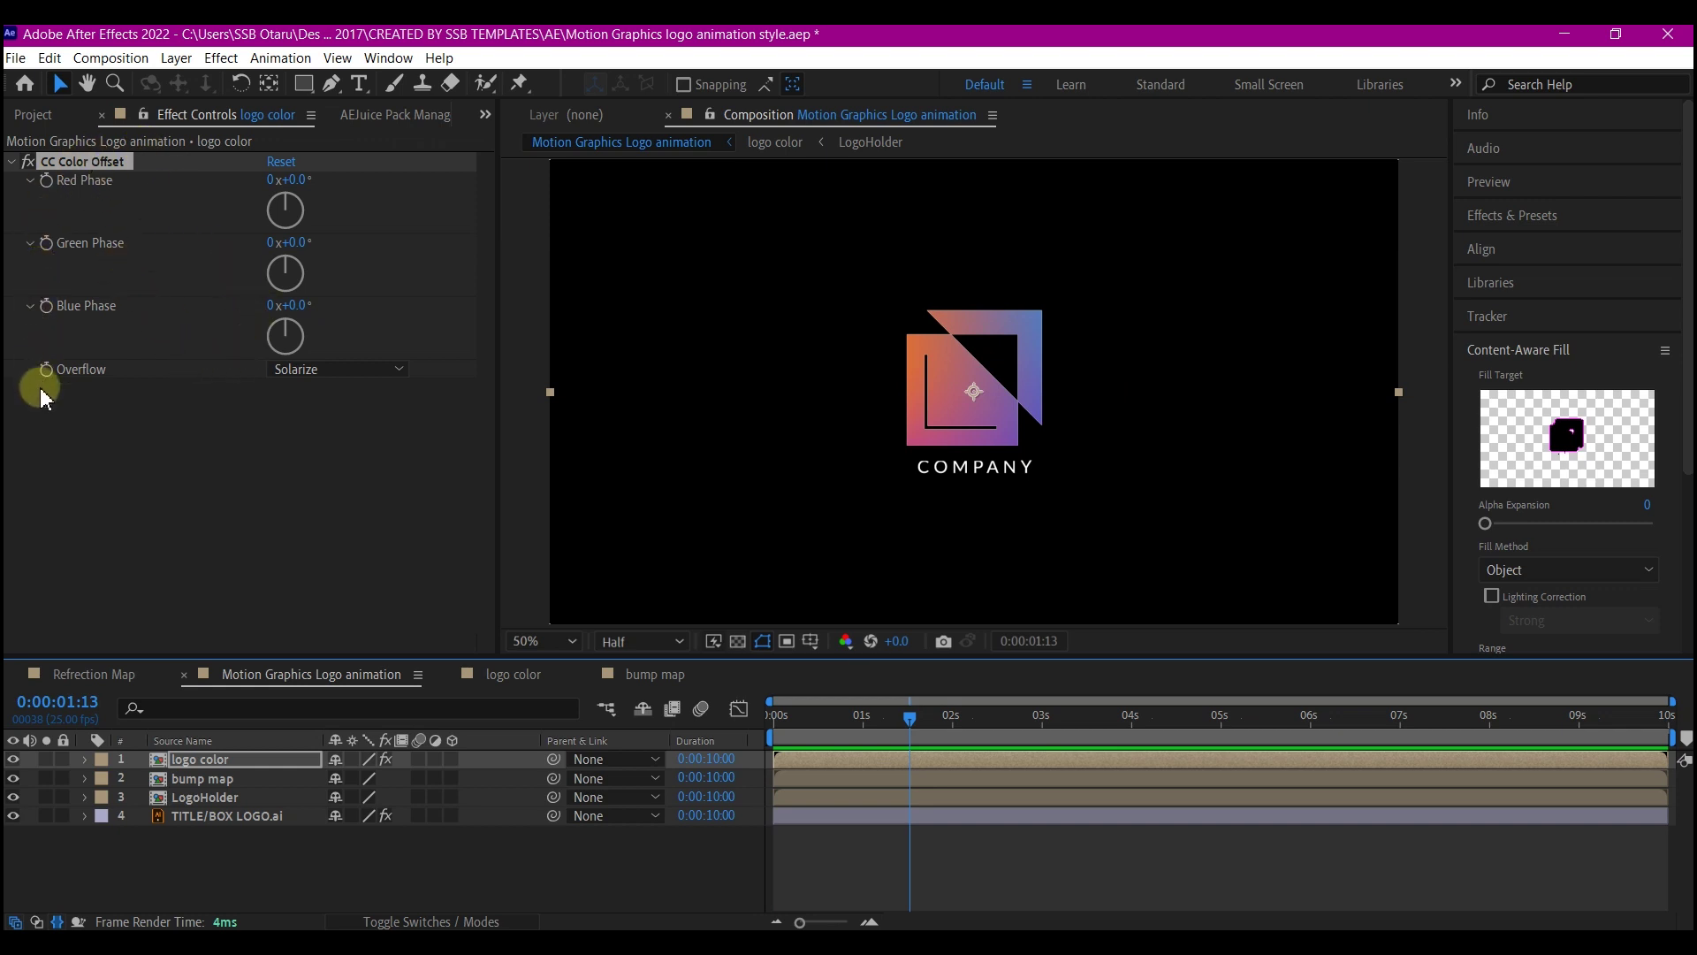
click(55, 295)
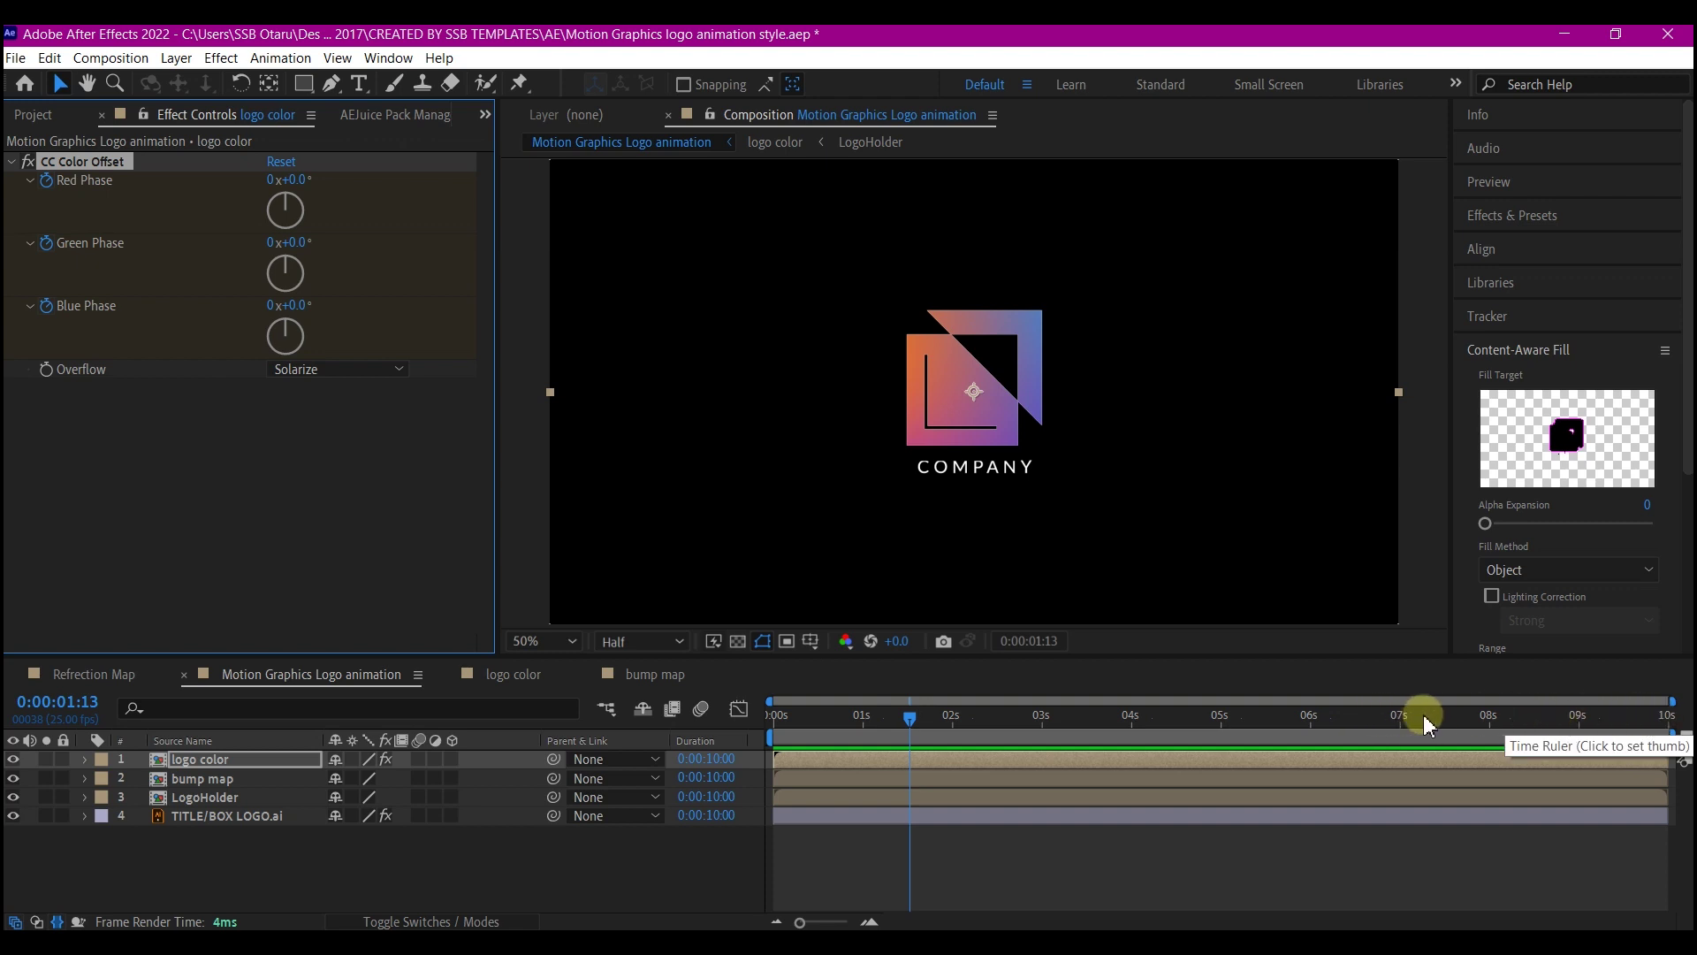
click(1454, 718)
drag(1457, 725, 1358, 730)
click(304, 193)
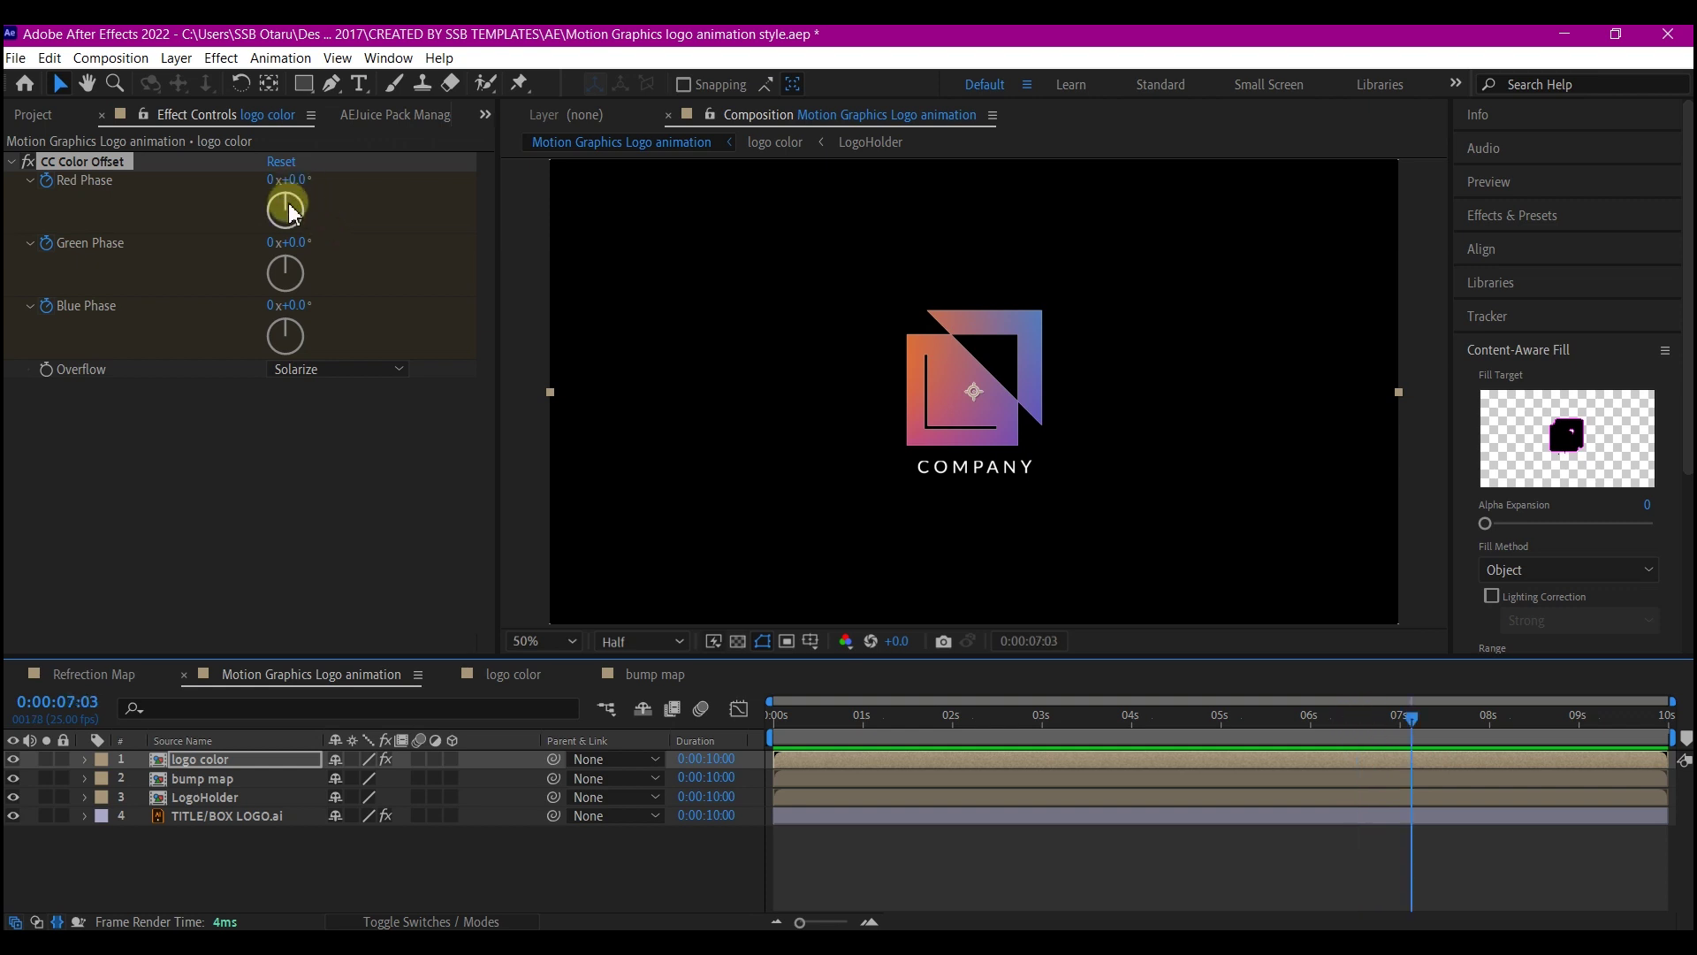
drag(290, 213, 318, 279)
click(285, 277)
click(298, 343)
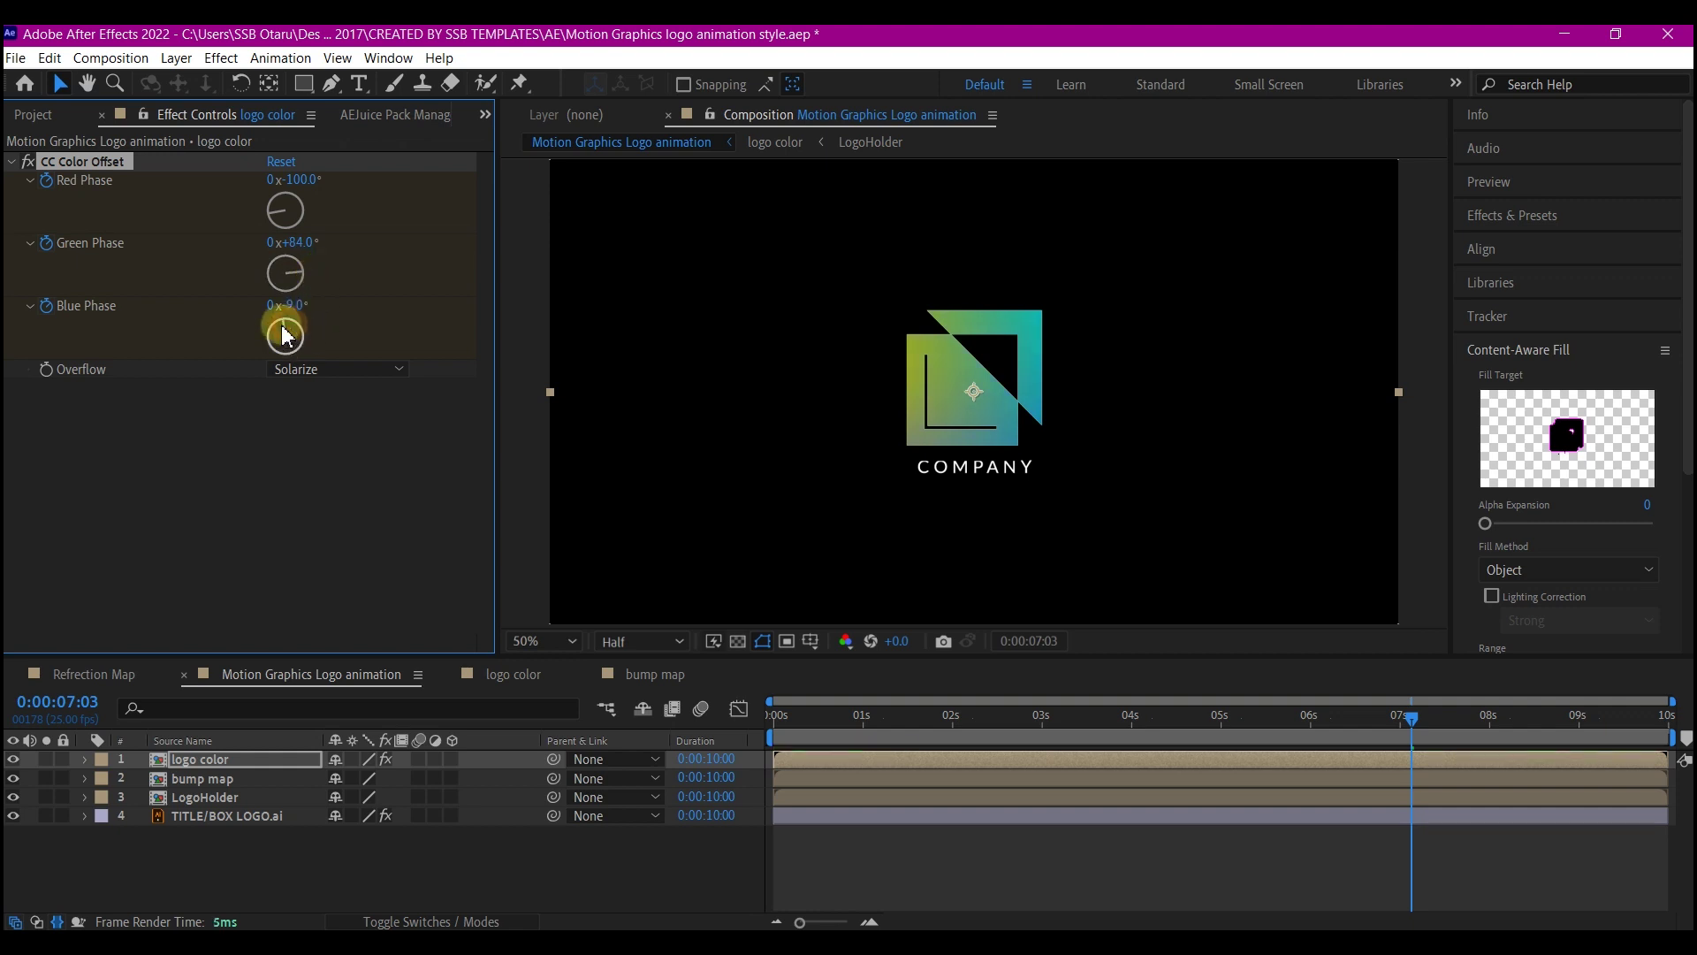
drag(882, 712, 1584, 730)
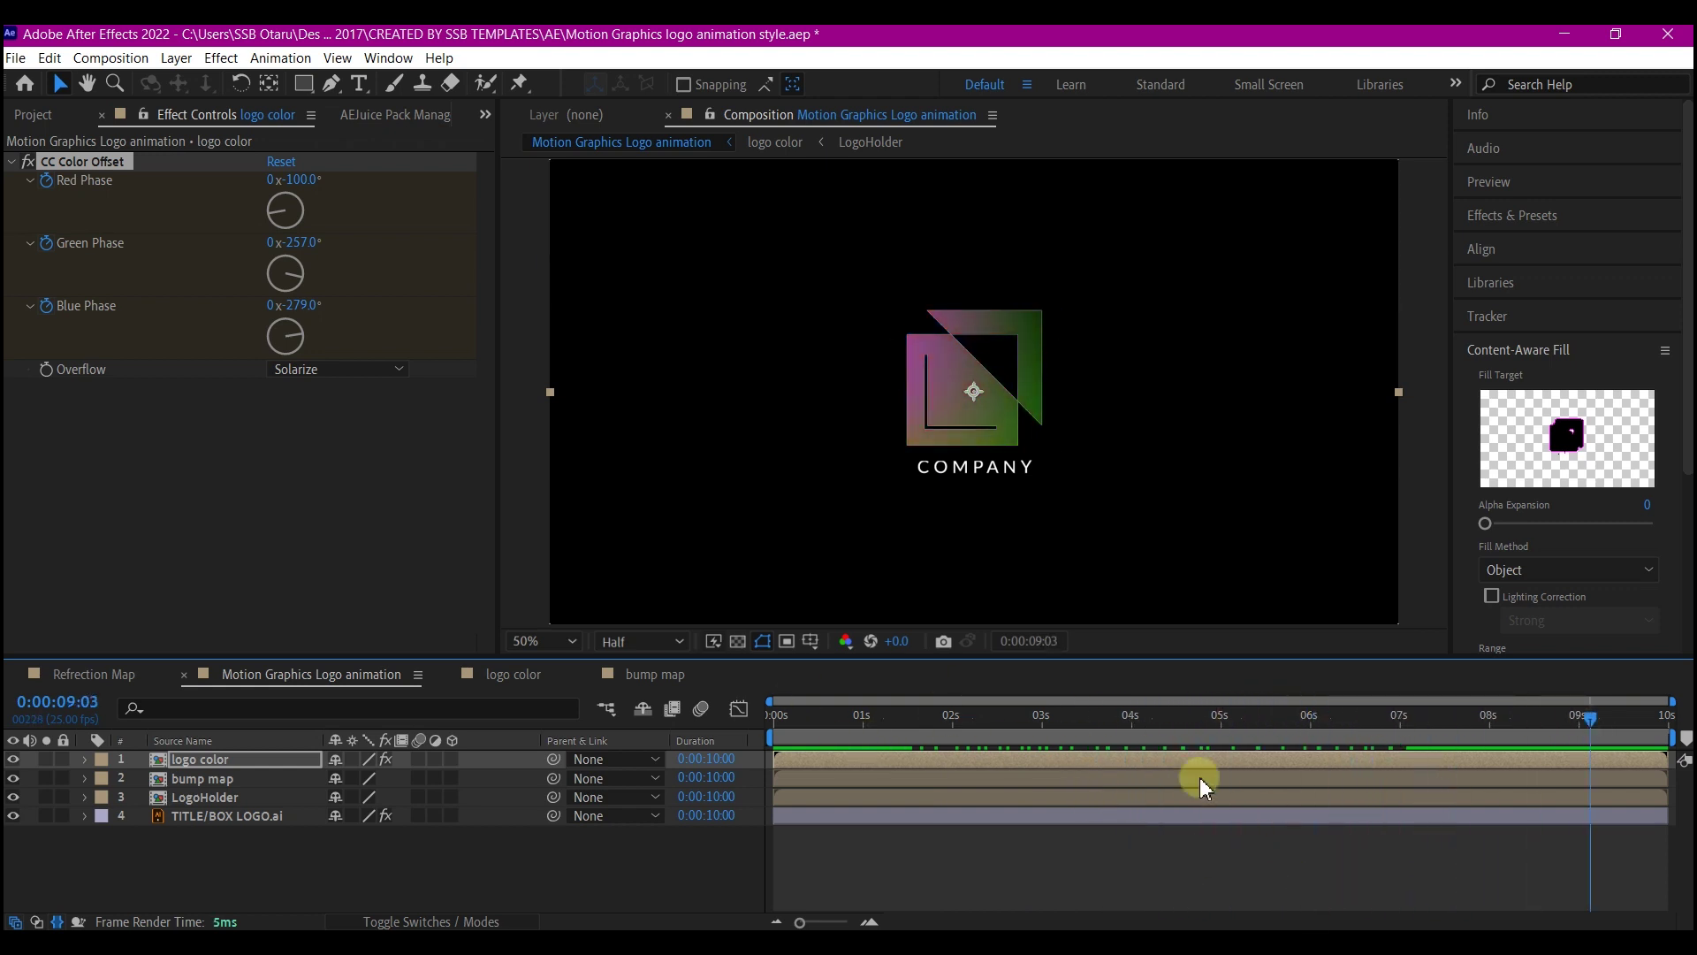
Step: Apply Bevel Alpha to the logo color layer with Edge Thickness 4.90
key(ctrl+space)
text(beve)
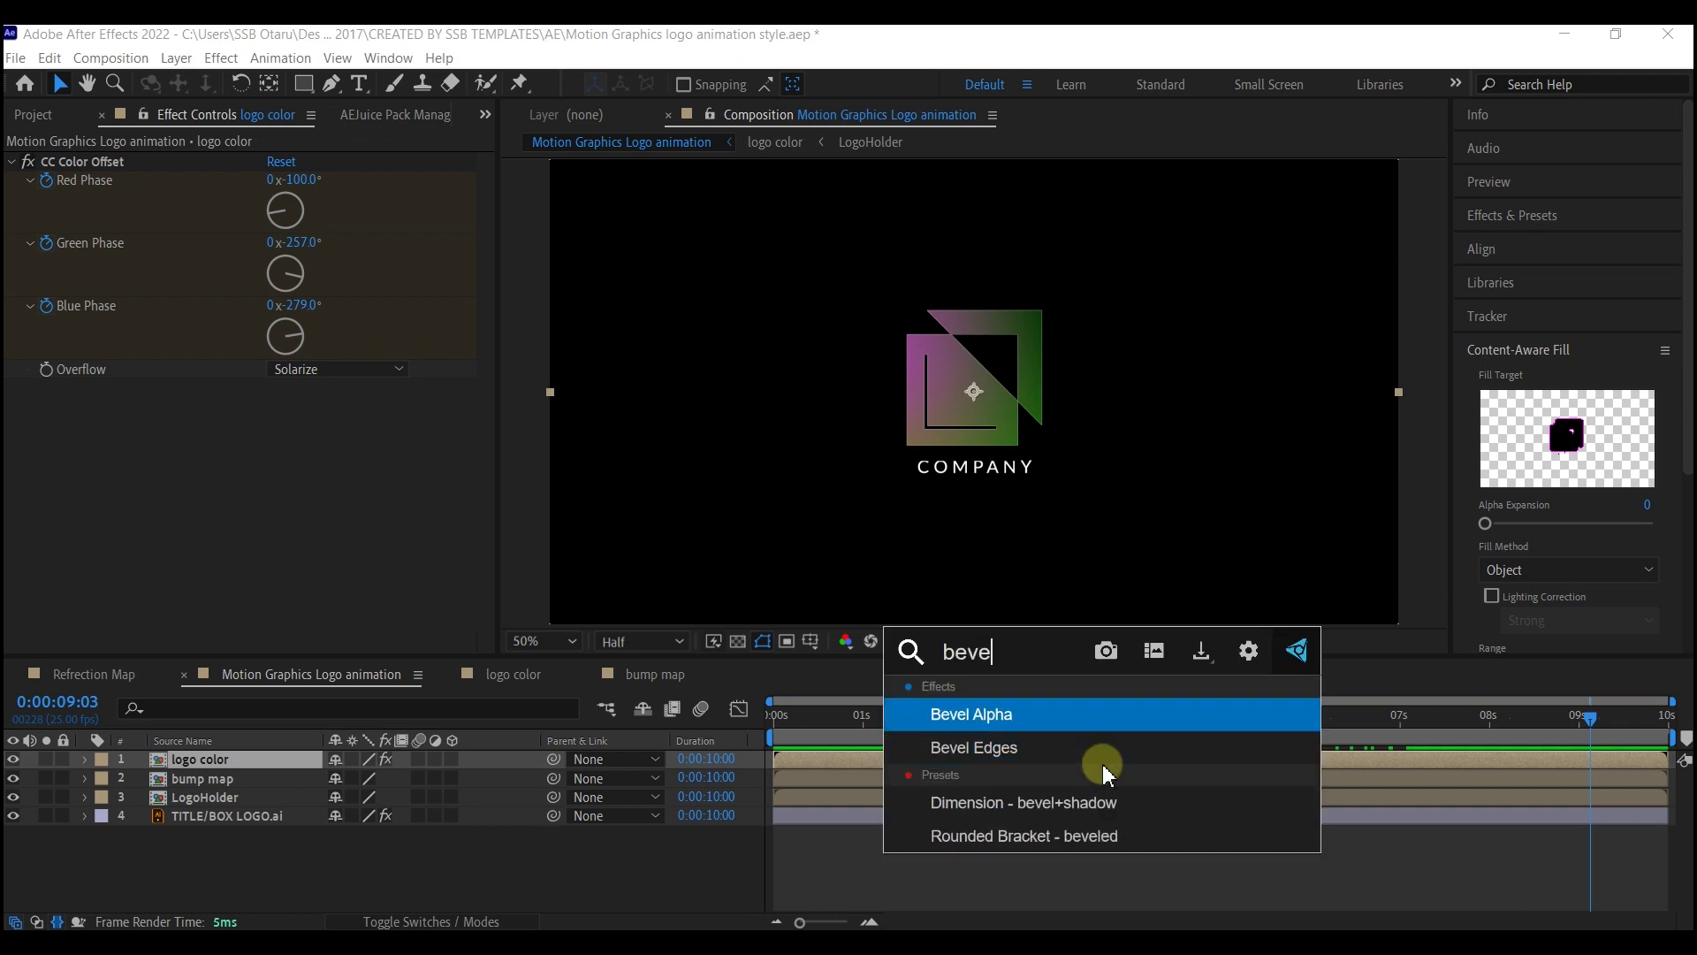
click(1072, 714)
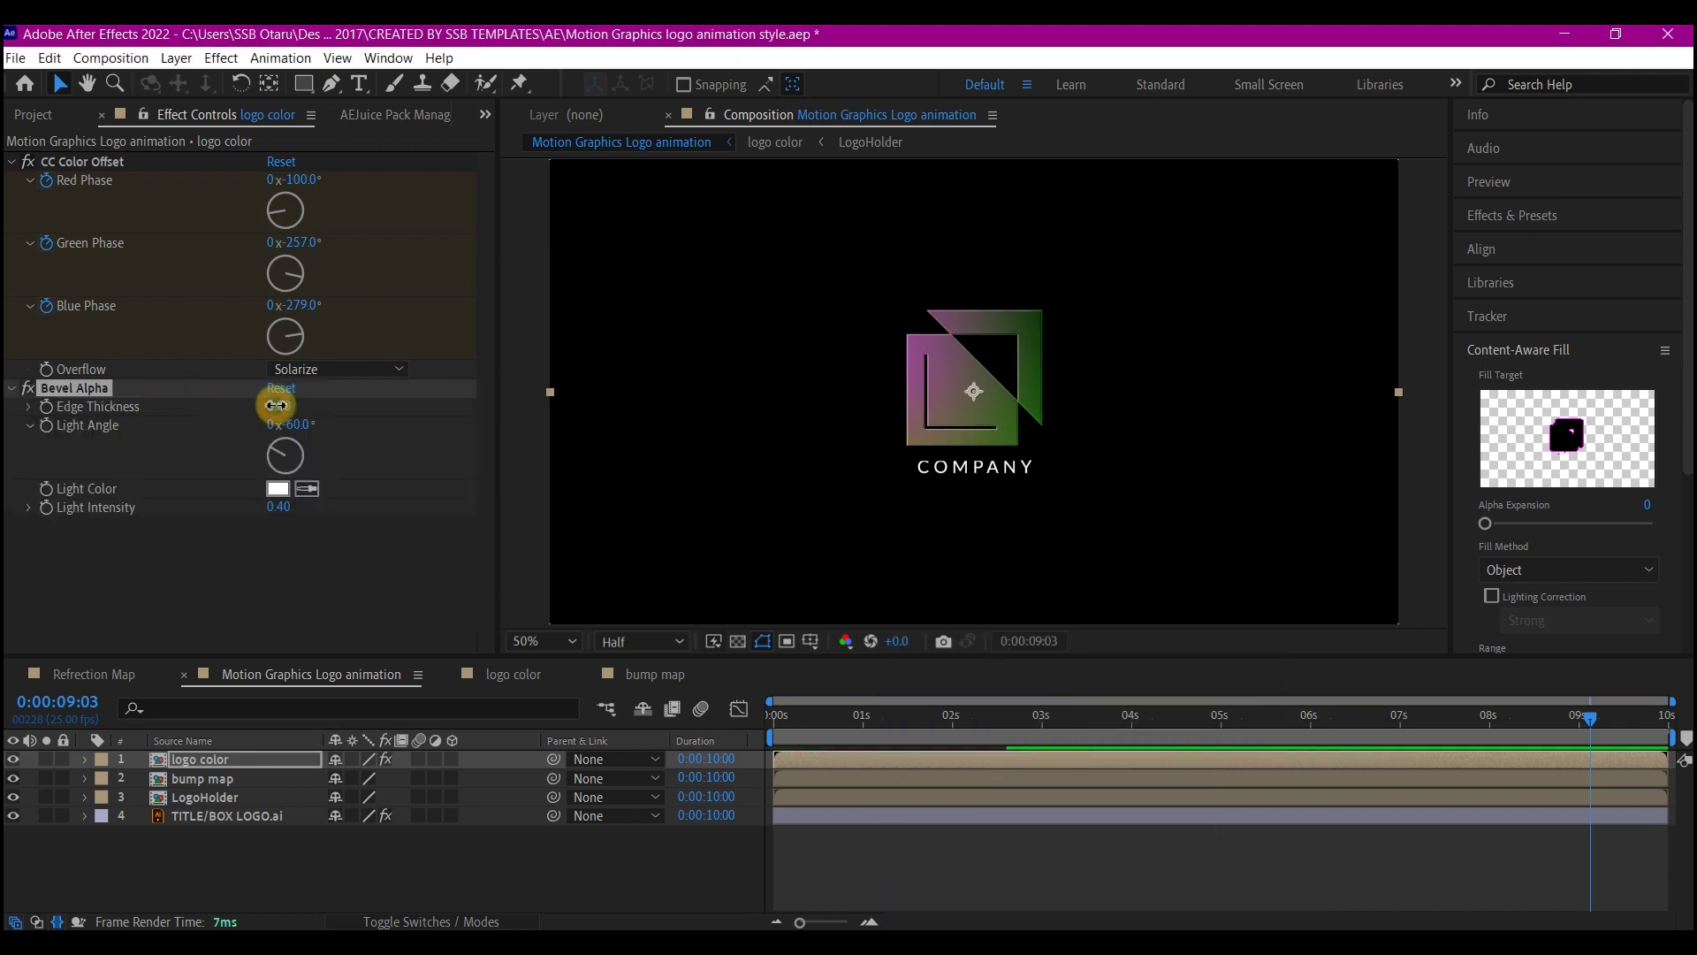
drag(275, 405, 302, 408)
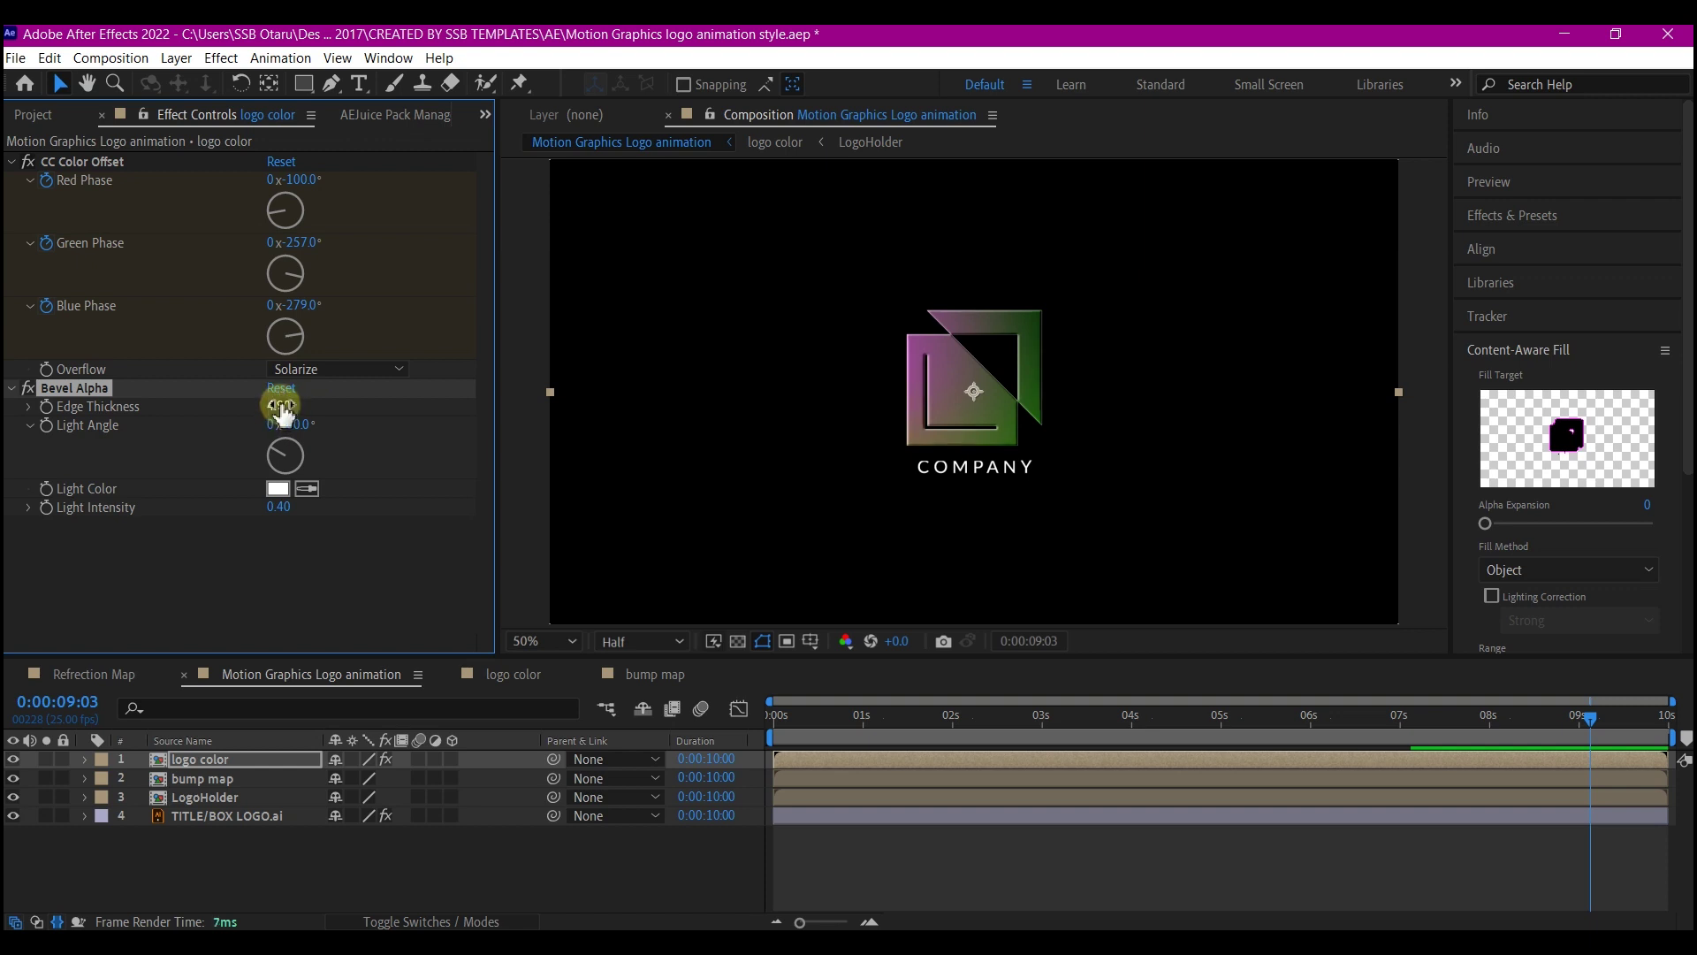
Step: Duplicate the logo color layer and select the copy's Bevel Alpha effect
click(239, 766)
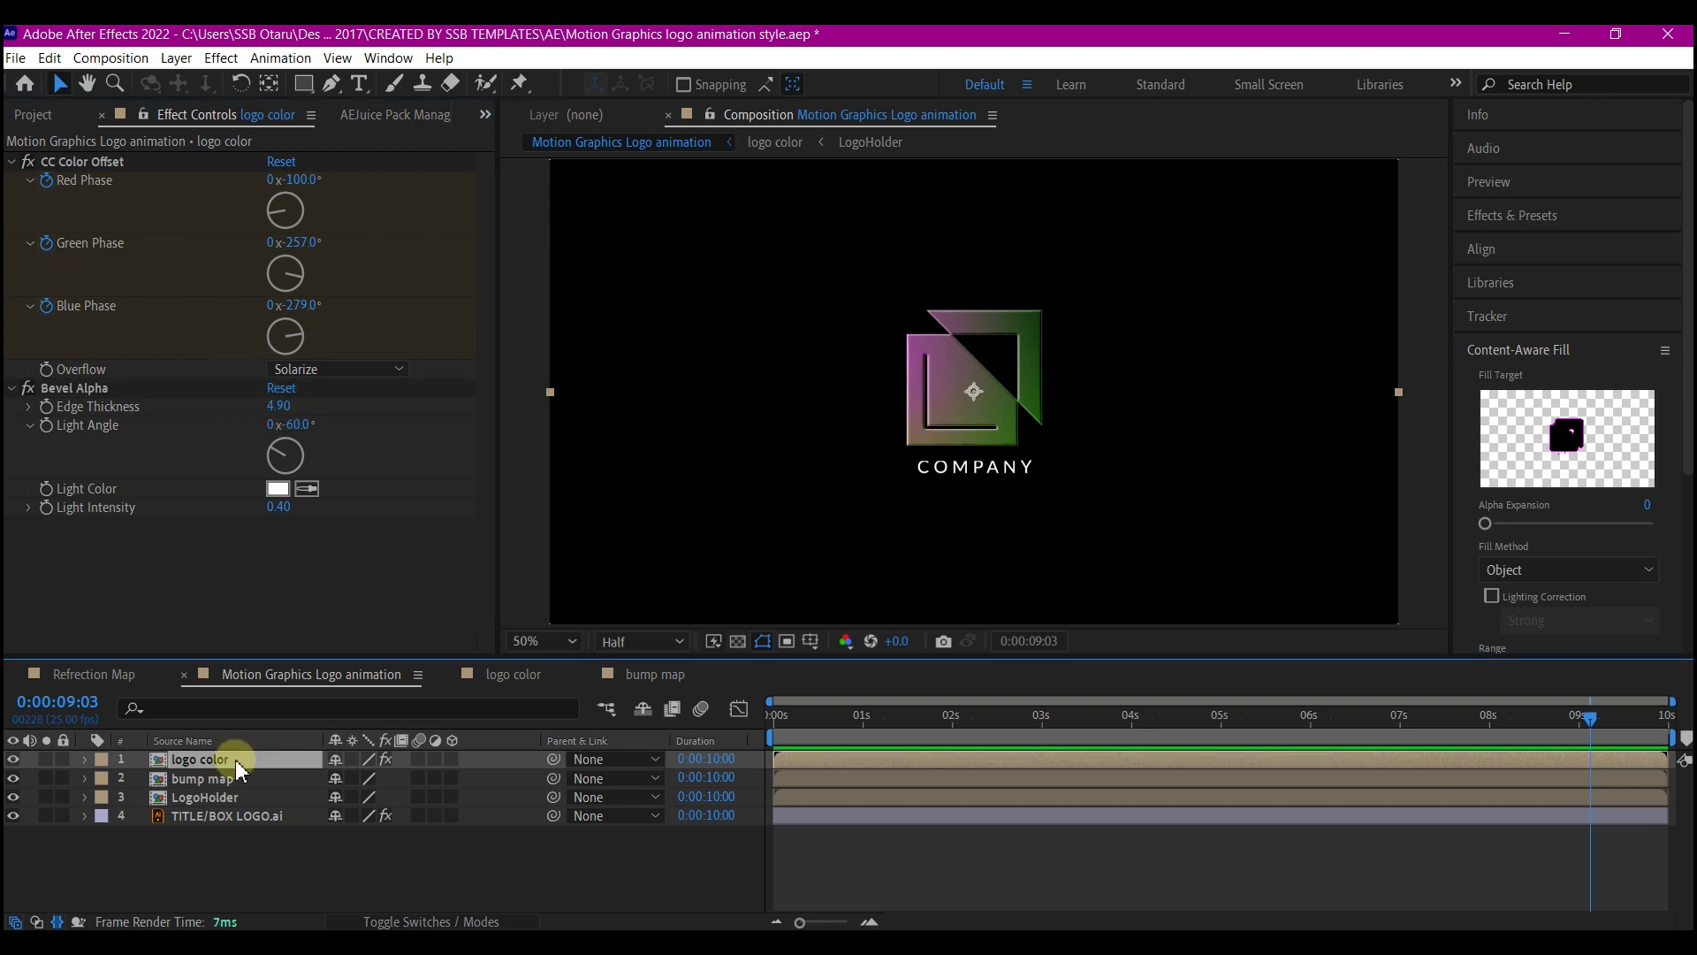
key(ctrl+d)
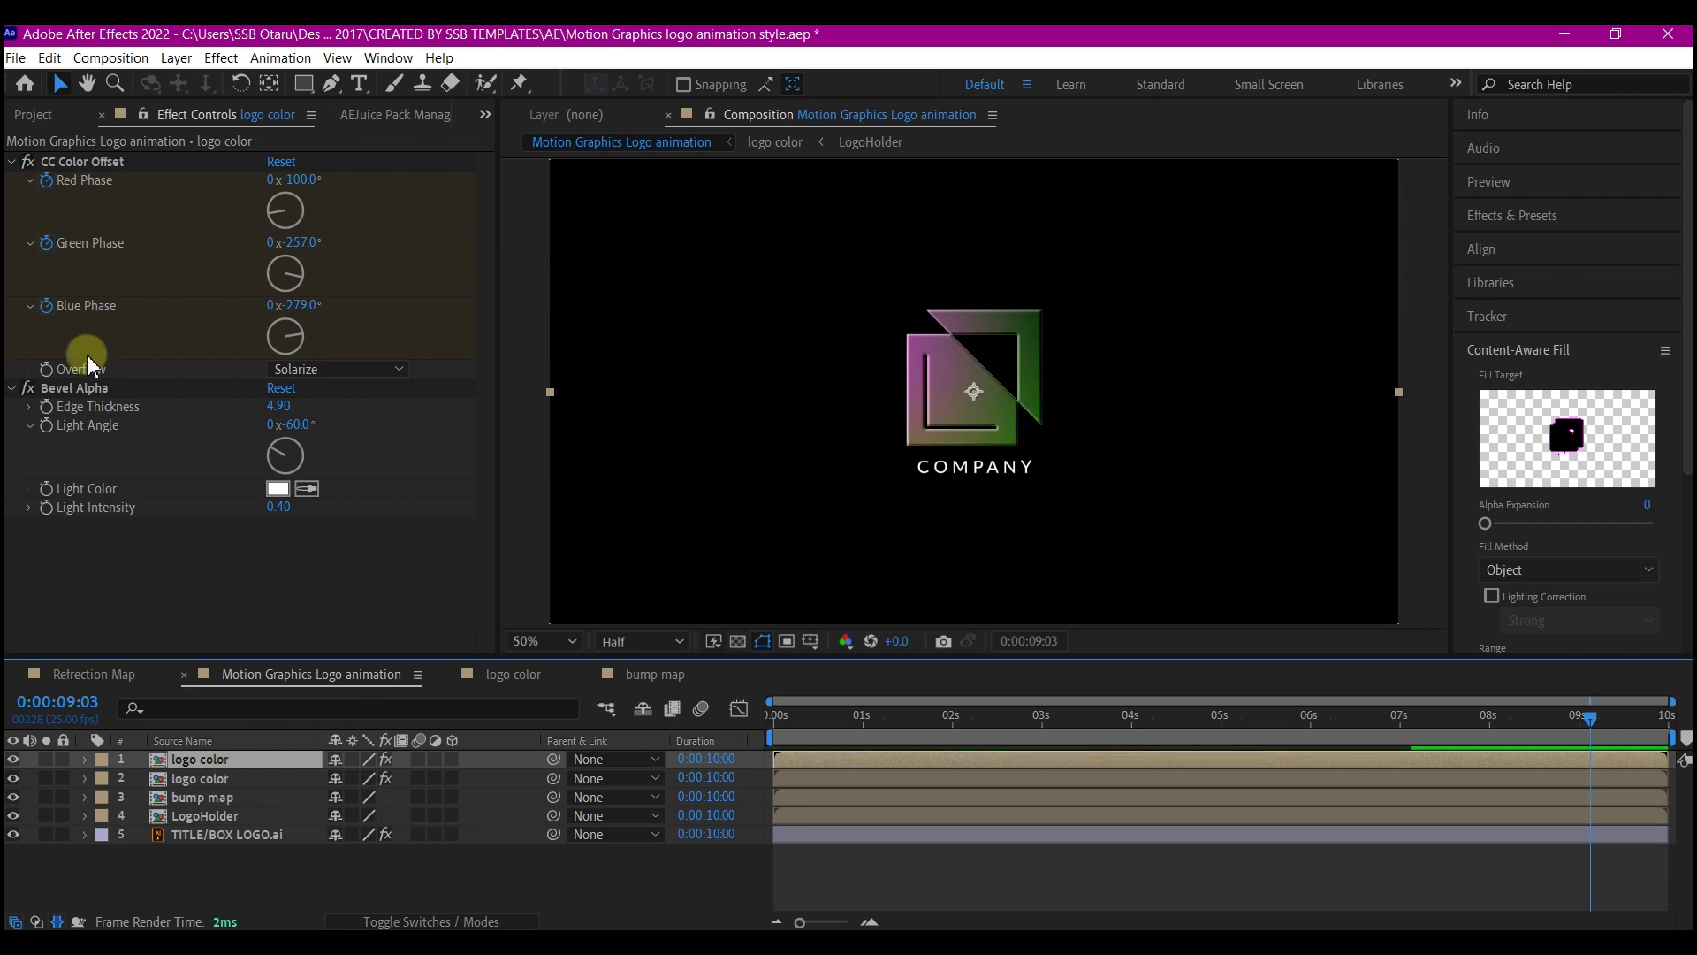
click(12, 162)
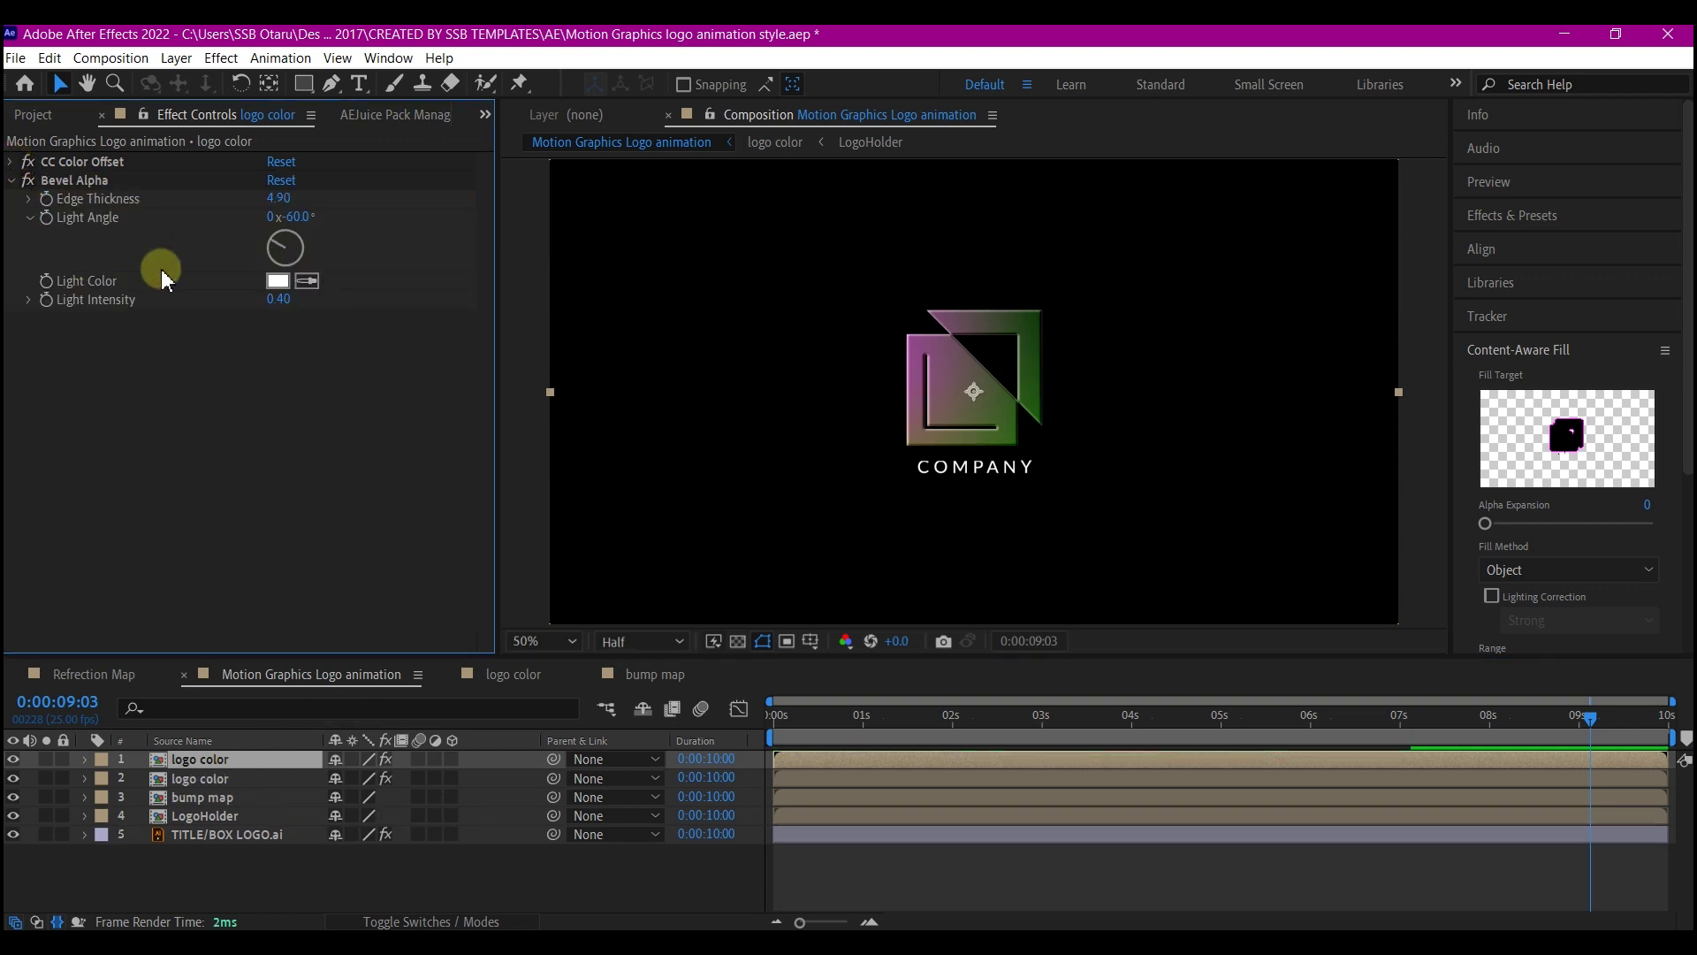
click(74, 182)
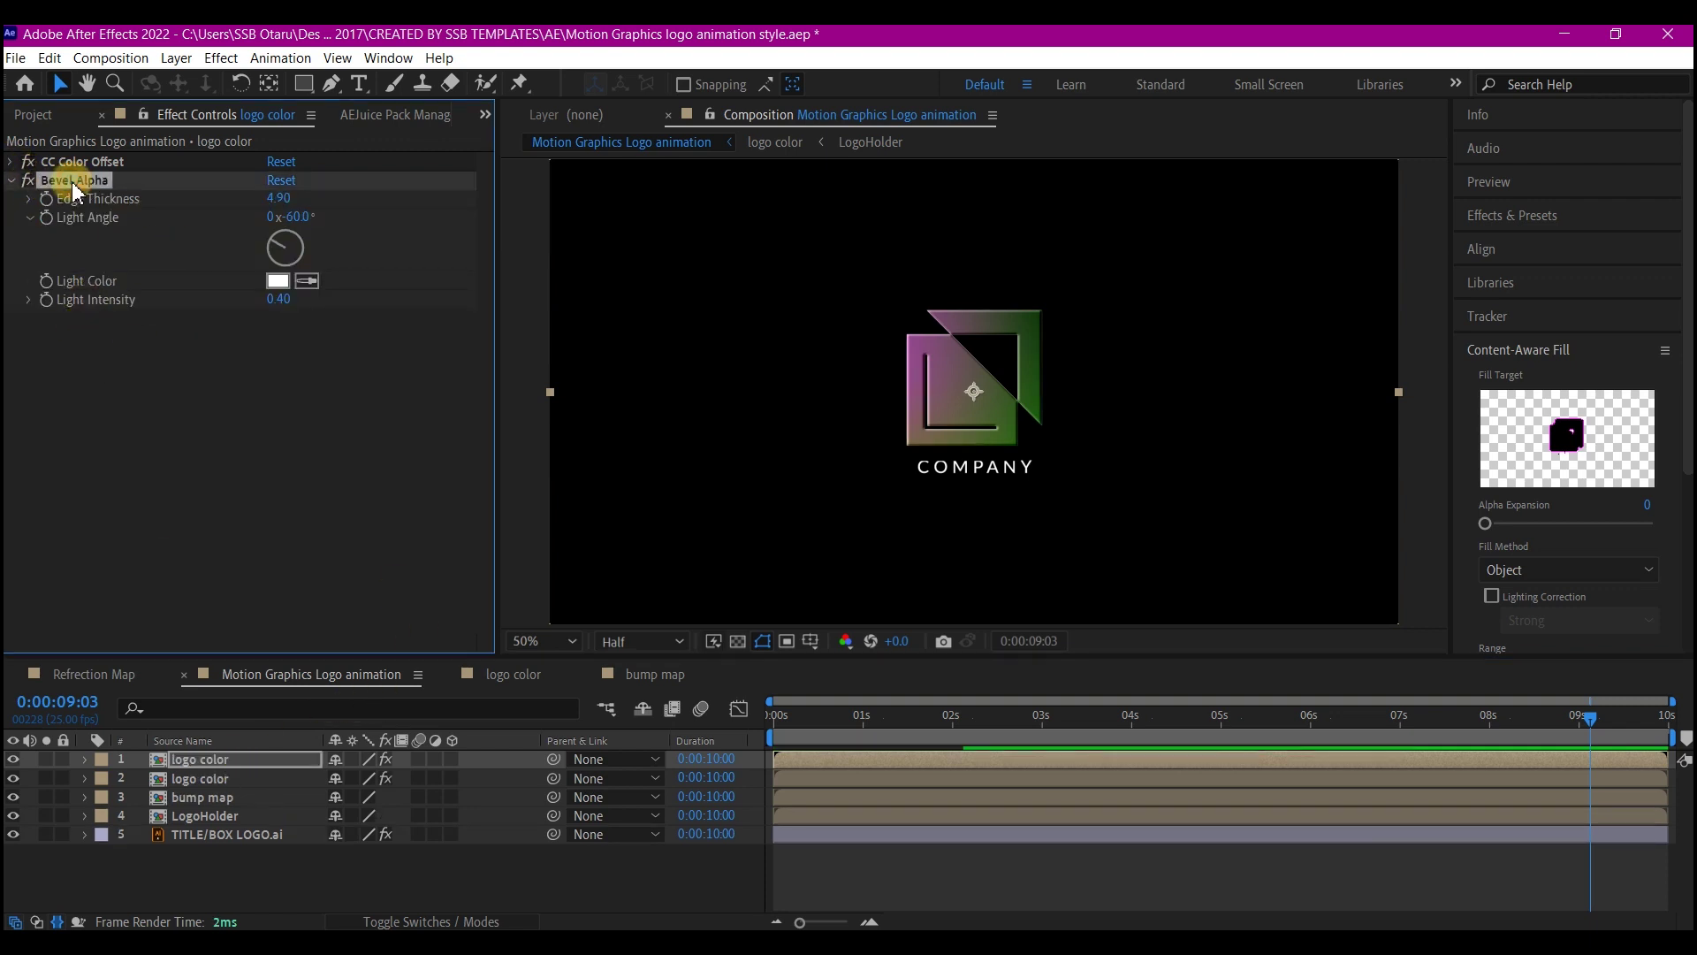
Step: Replace the top layer's Bevel Alpha with the Vegas effect
key(Delete)
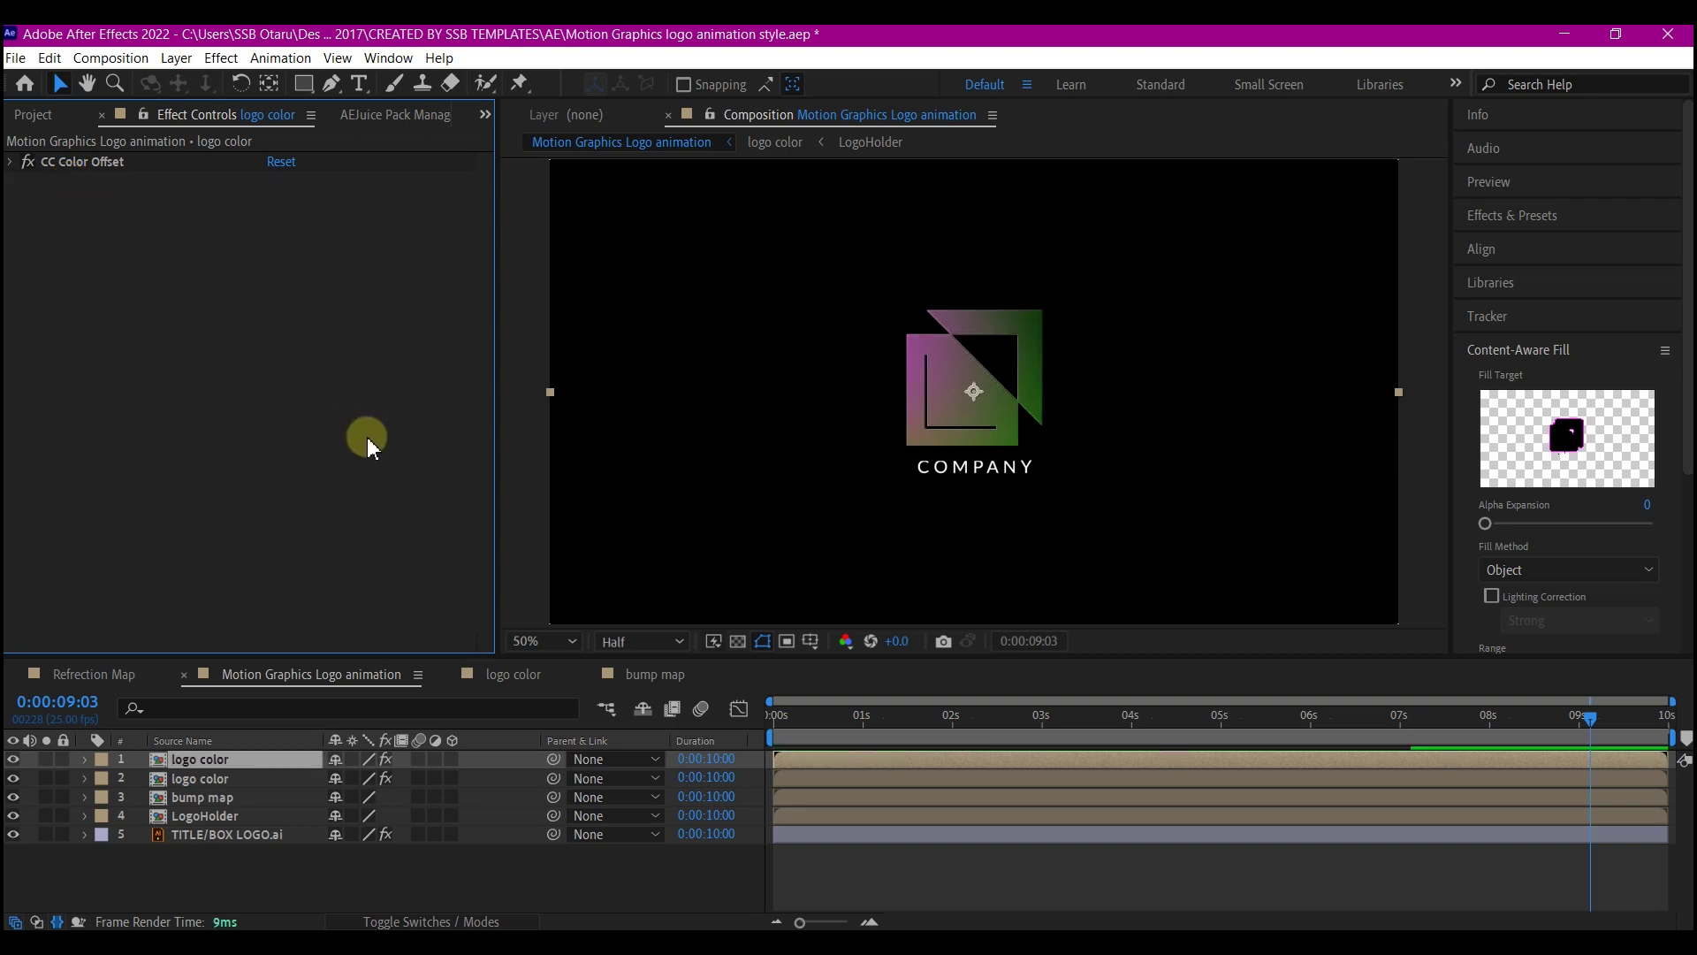
key(ctrl+space)
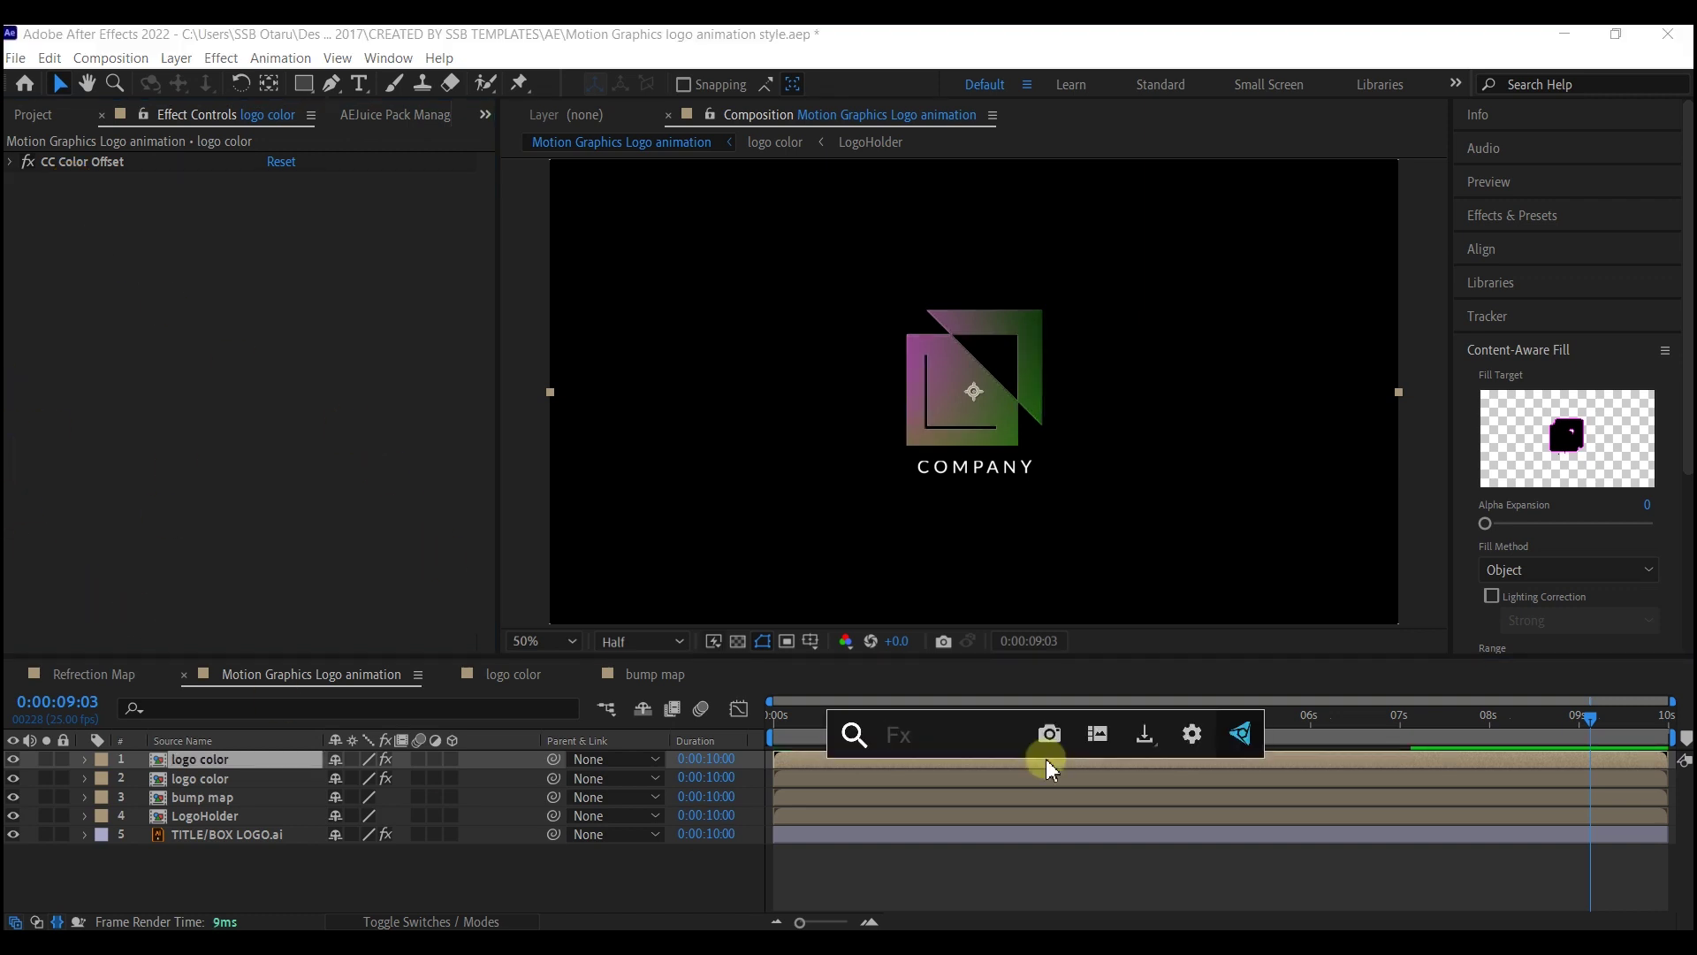
text(vega)
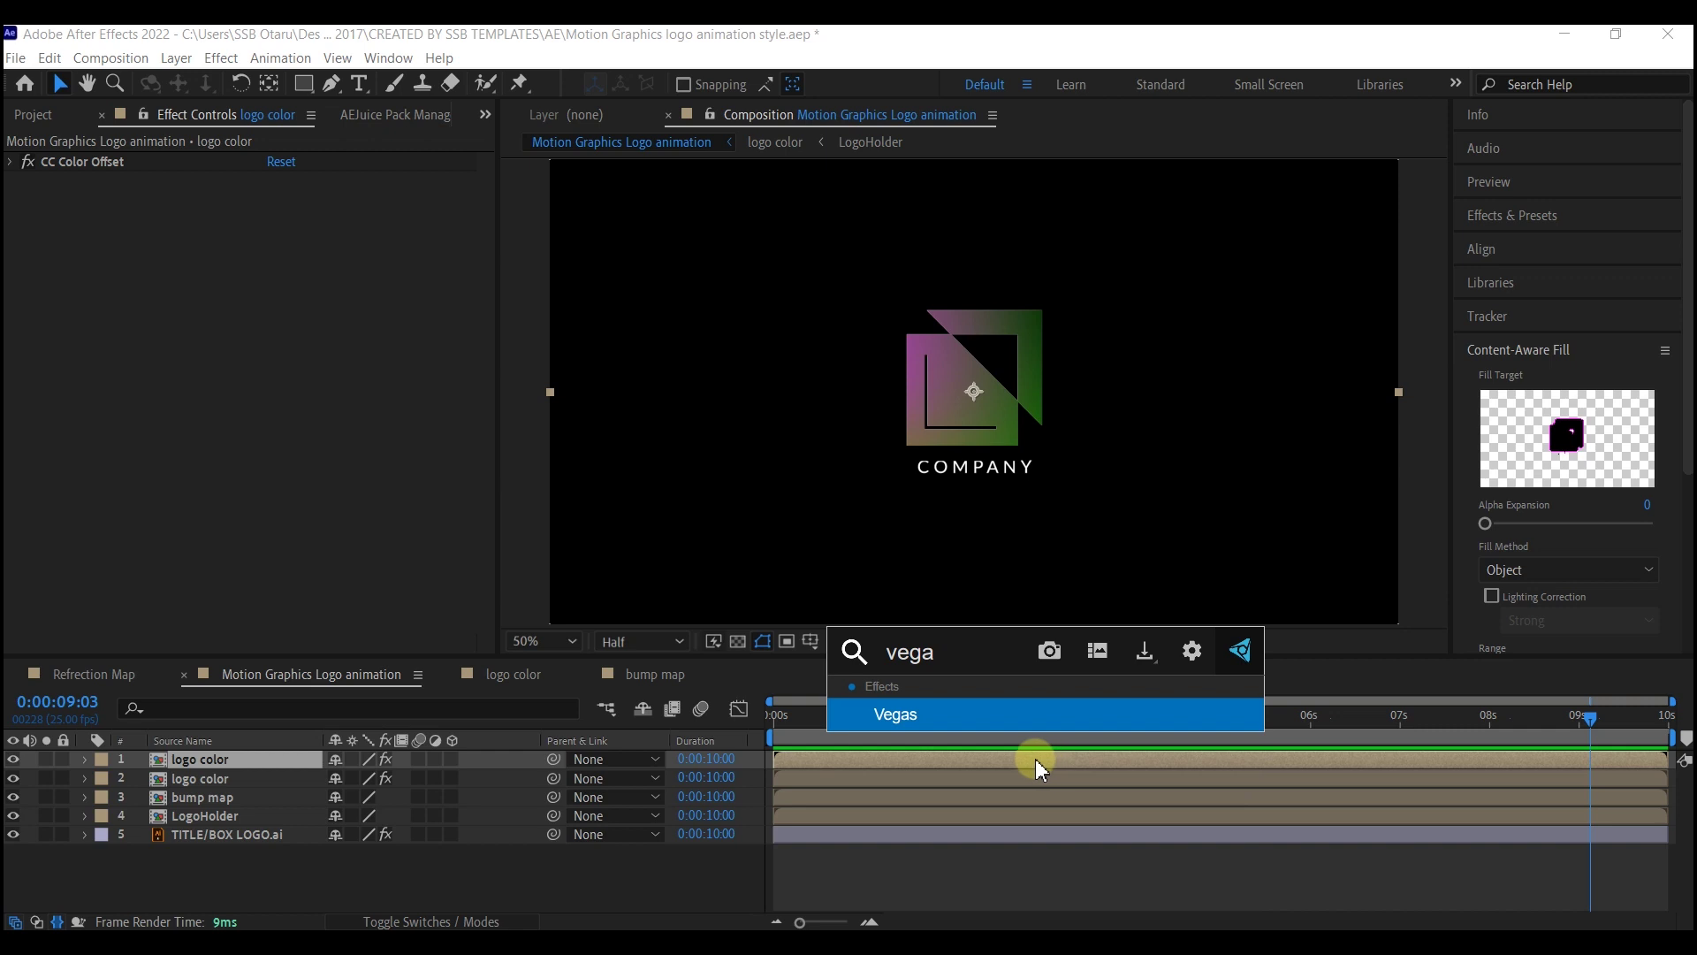
click(912, 721)
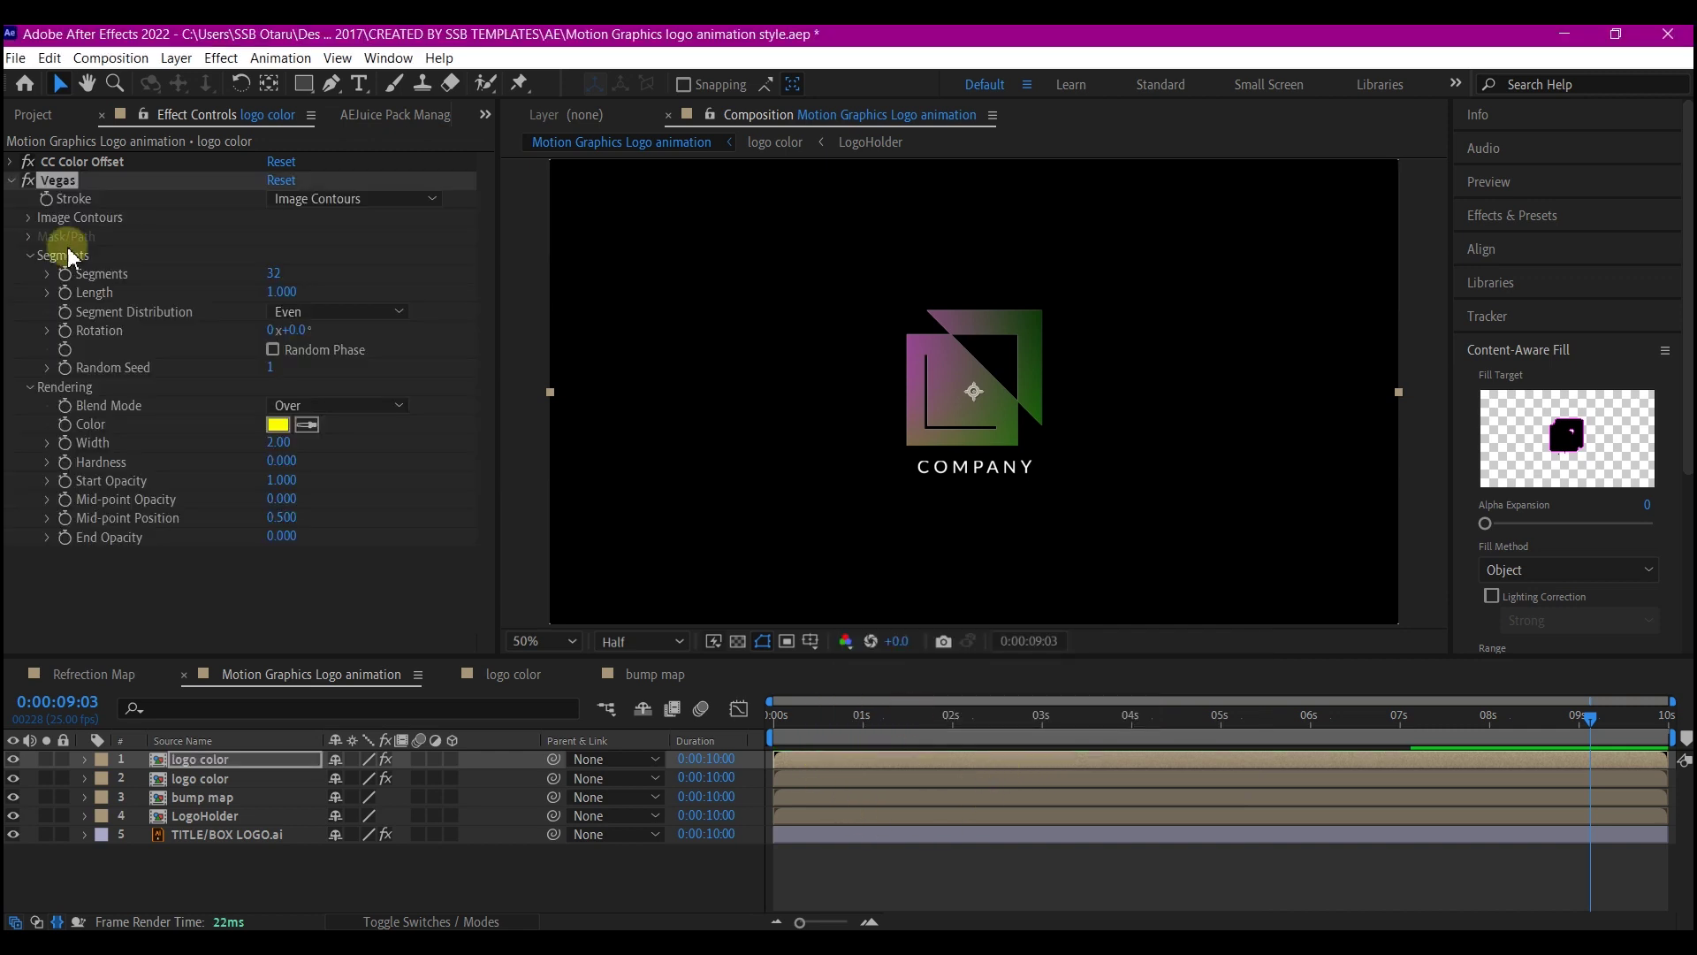
Step: Set Vegas to Image Contours with yellow colour, 2 segments and threshold 25
click(29, 218)
scroll(133, 425, down, 3)
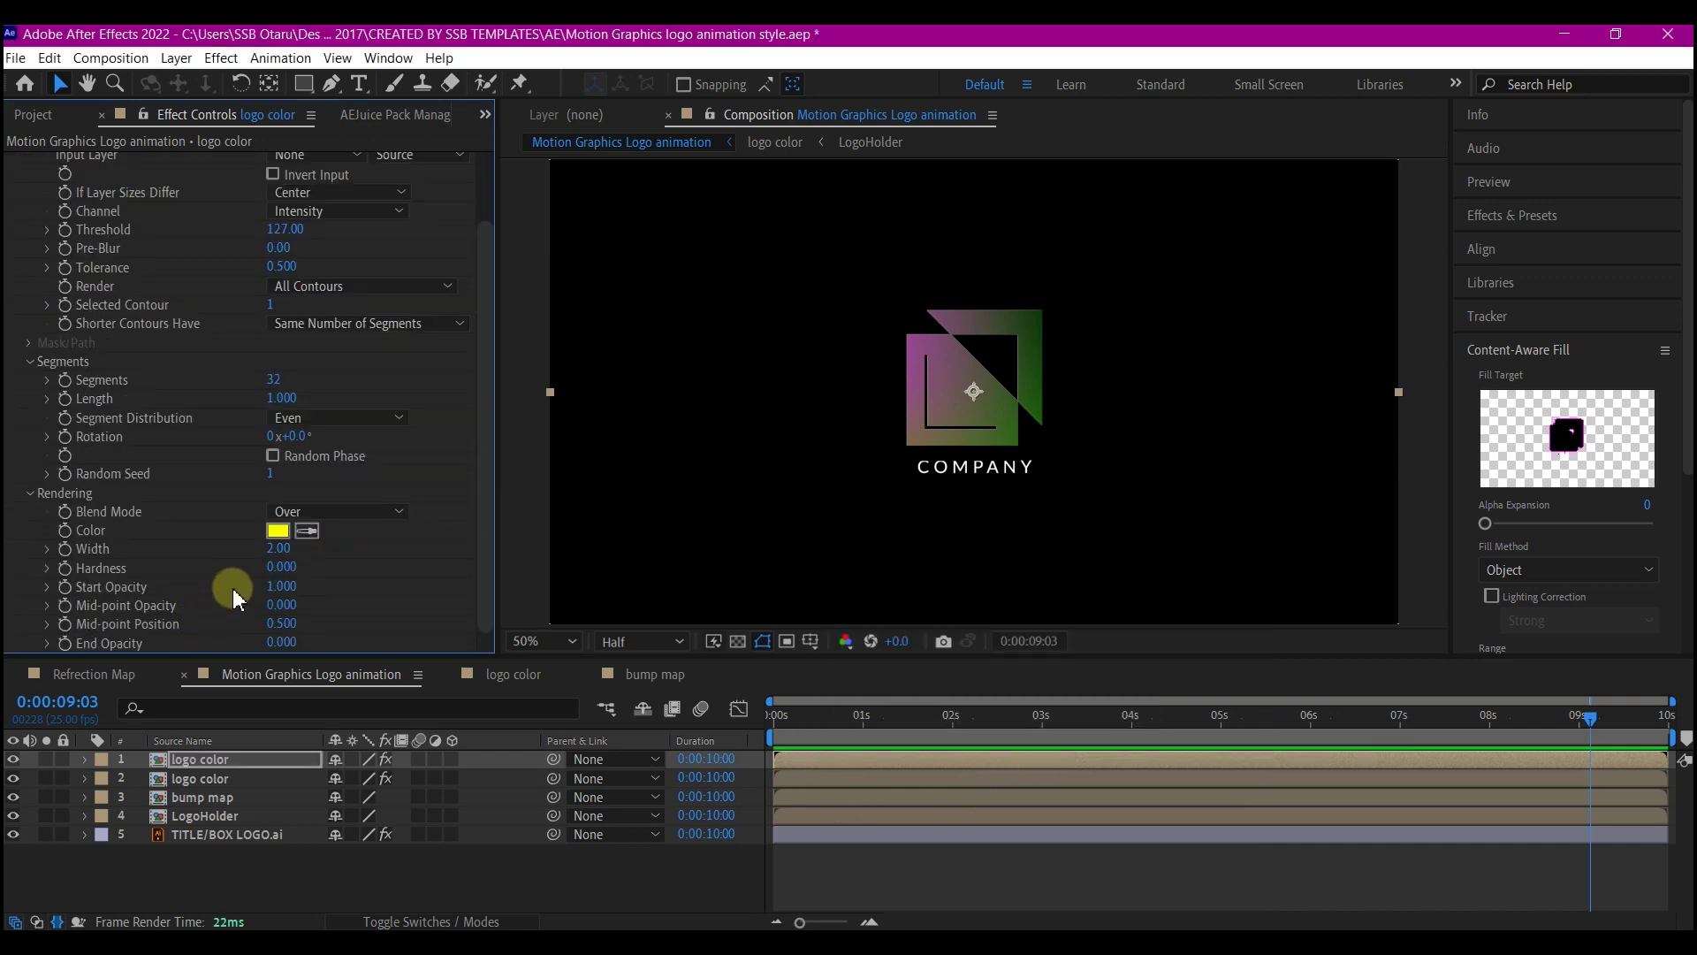
click(278, 531)
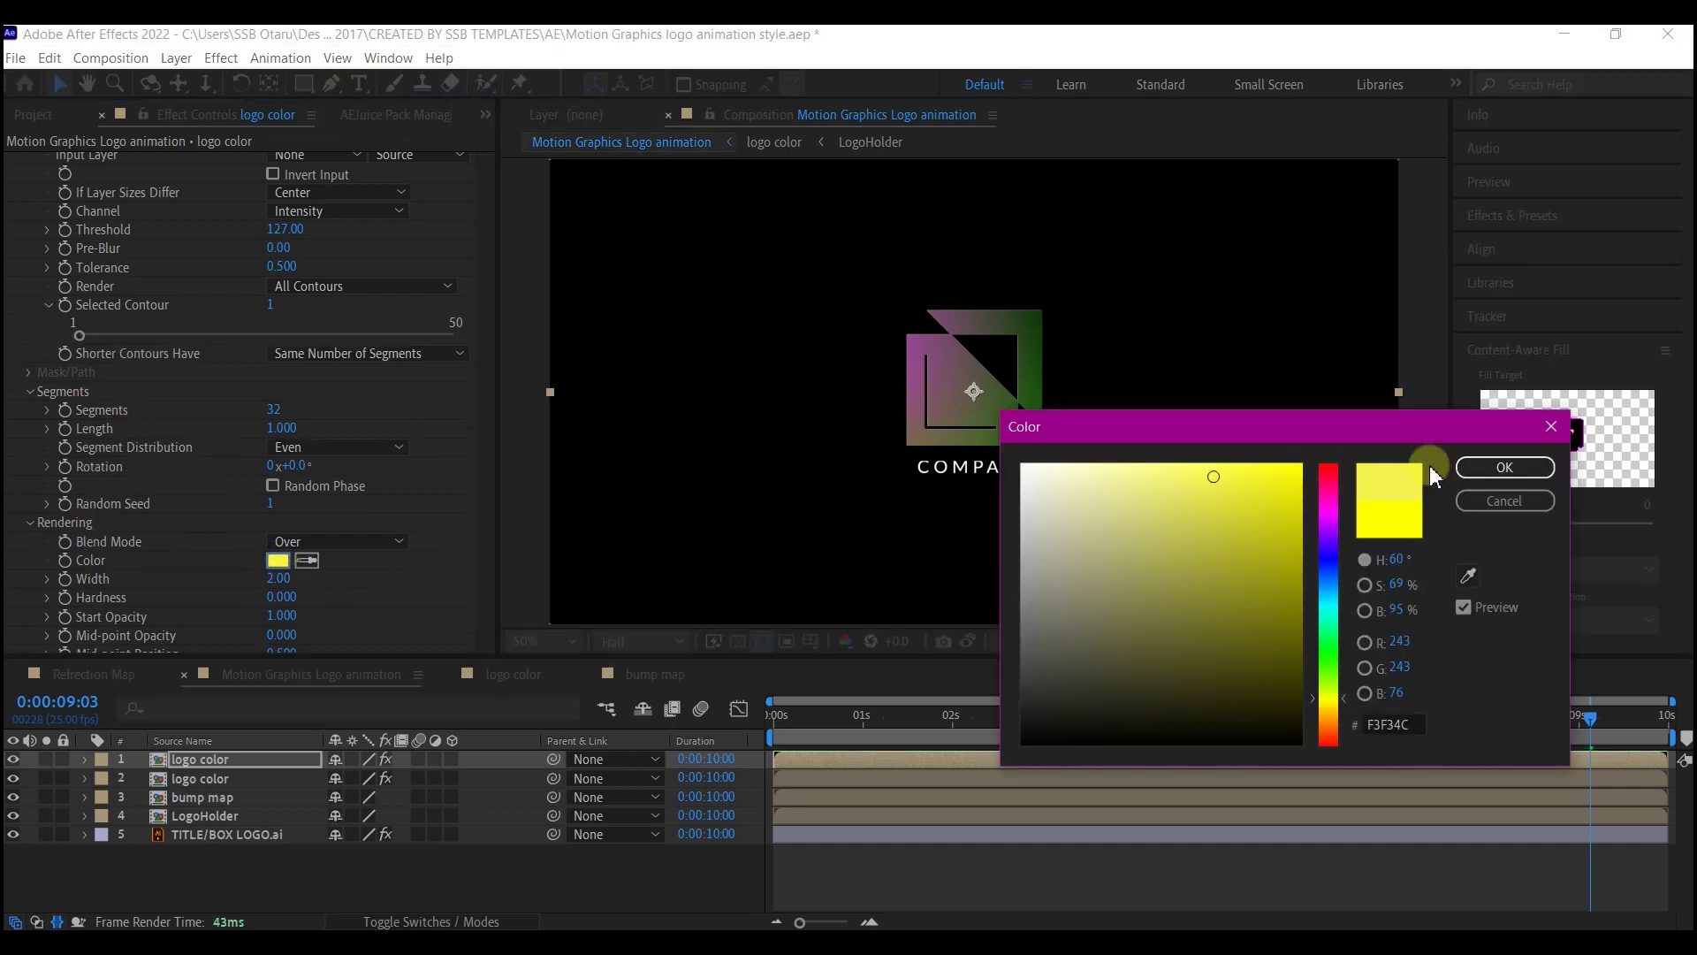
click(1494, 464)
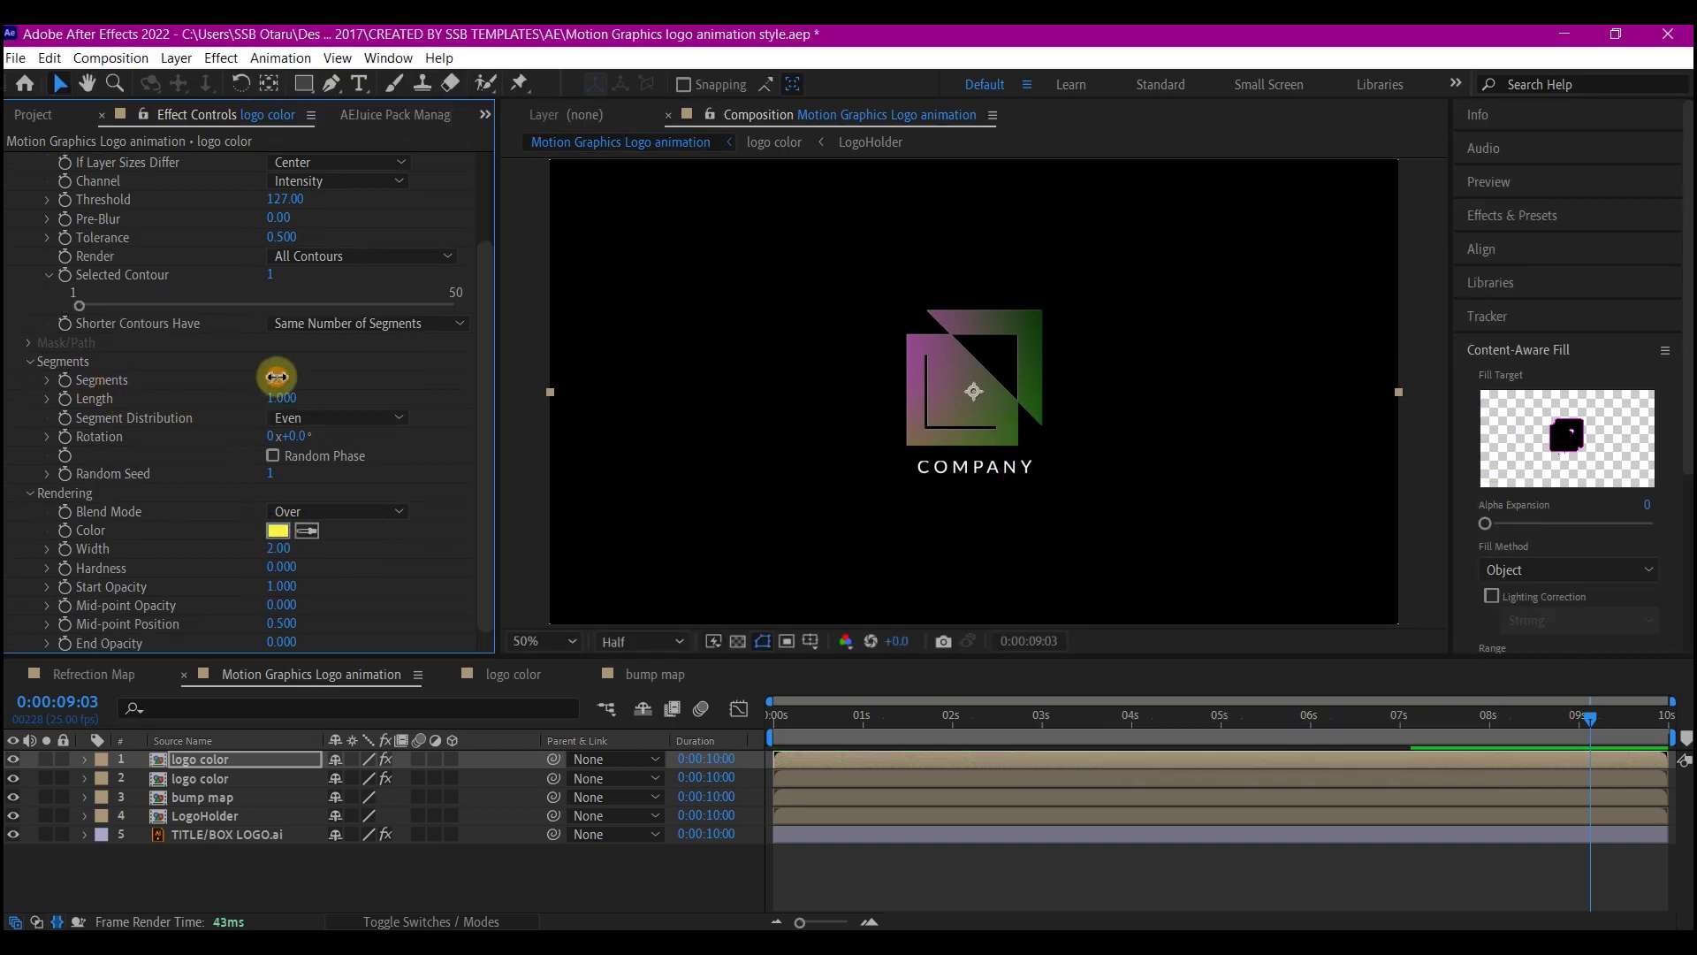
click(281, 202)
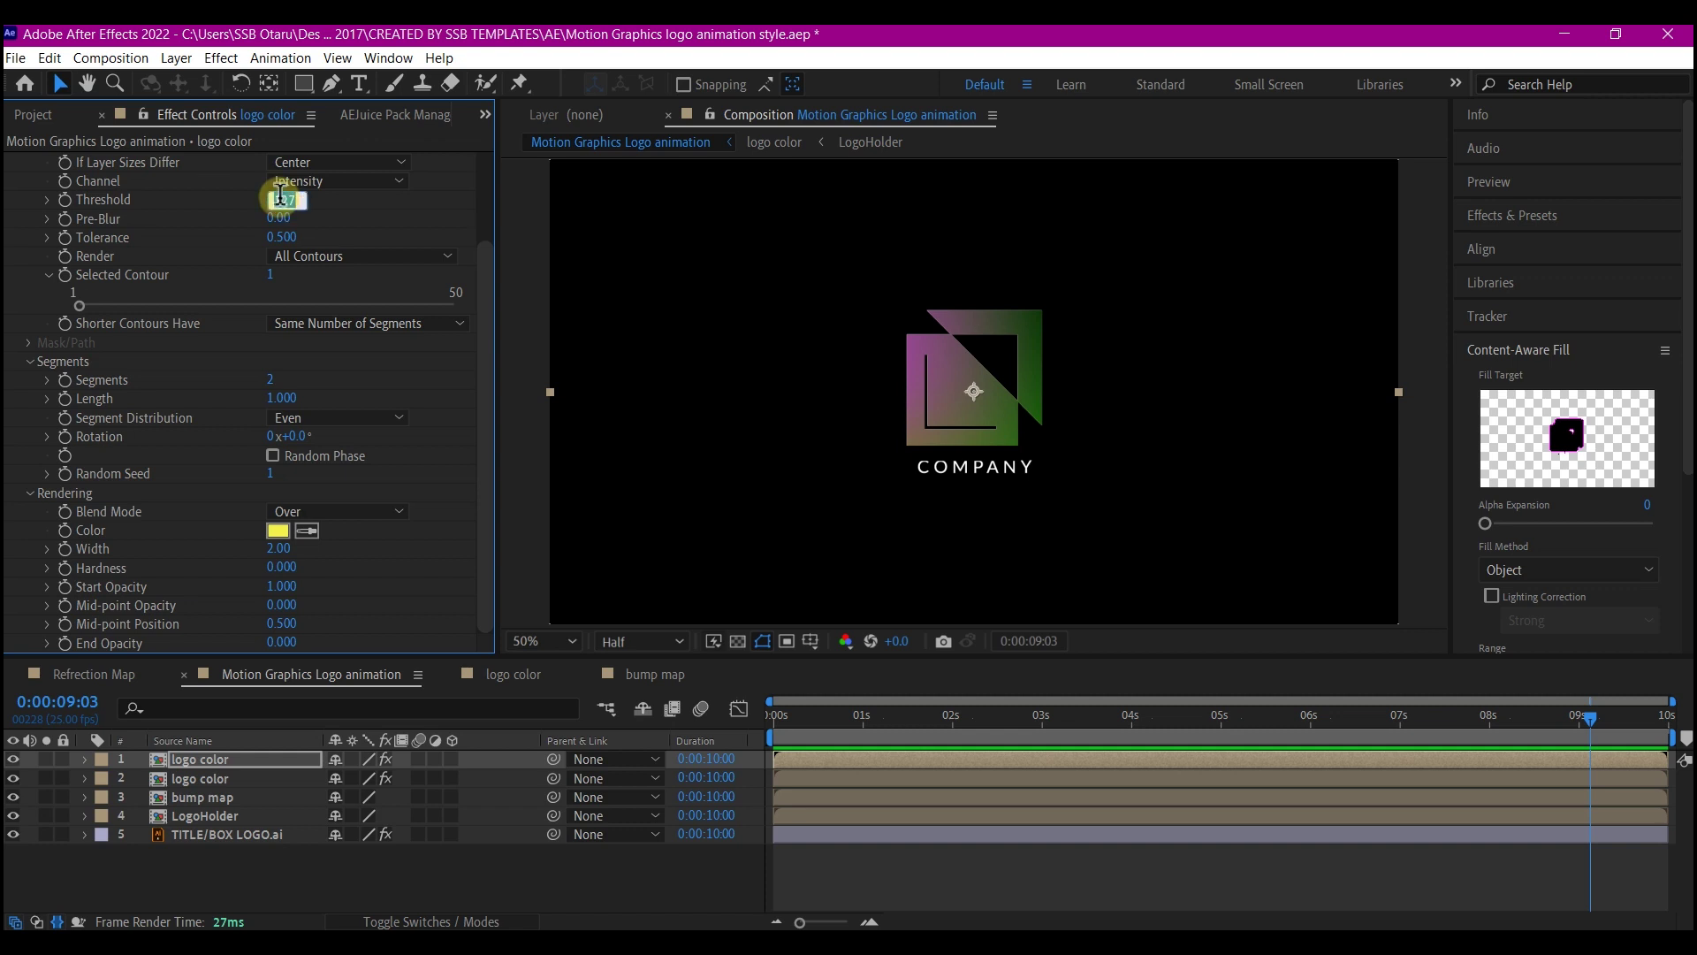
text(25)
key(Return)
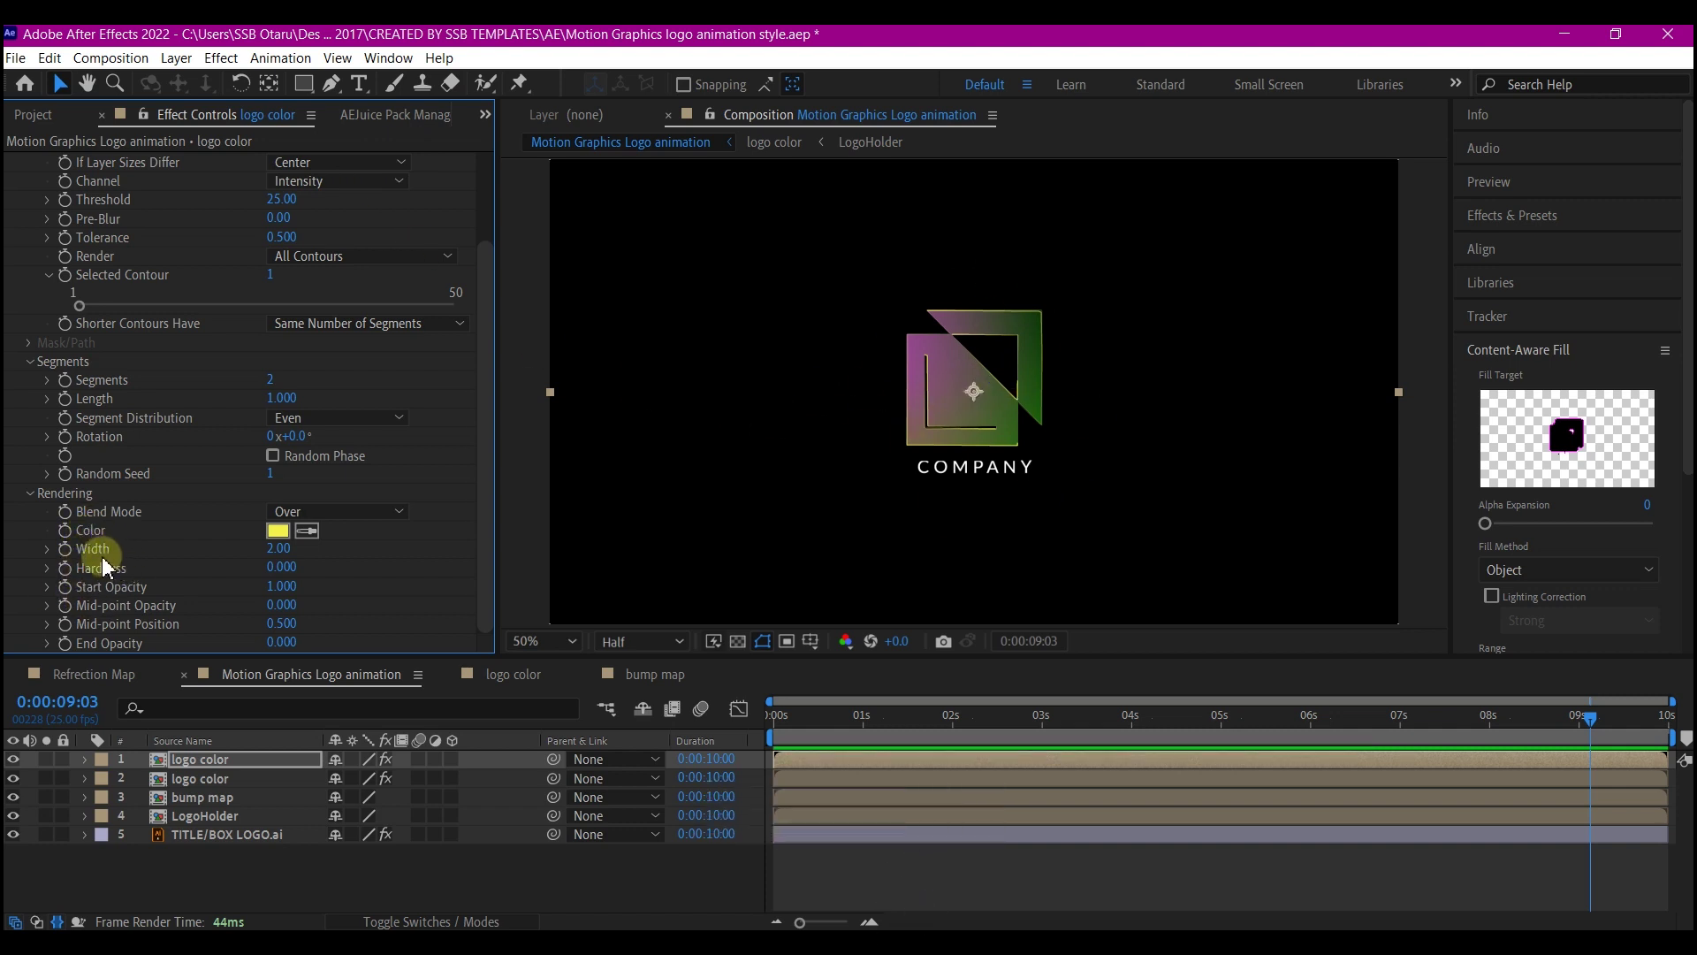
Step: At 0:00:02:01, set keyframes for the Vegas Rotation and Width
click(859, 714)
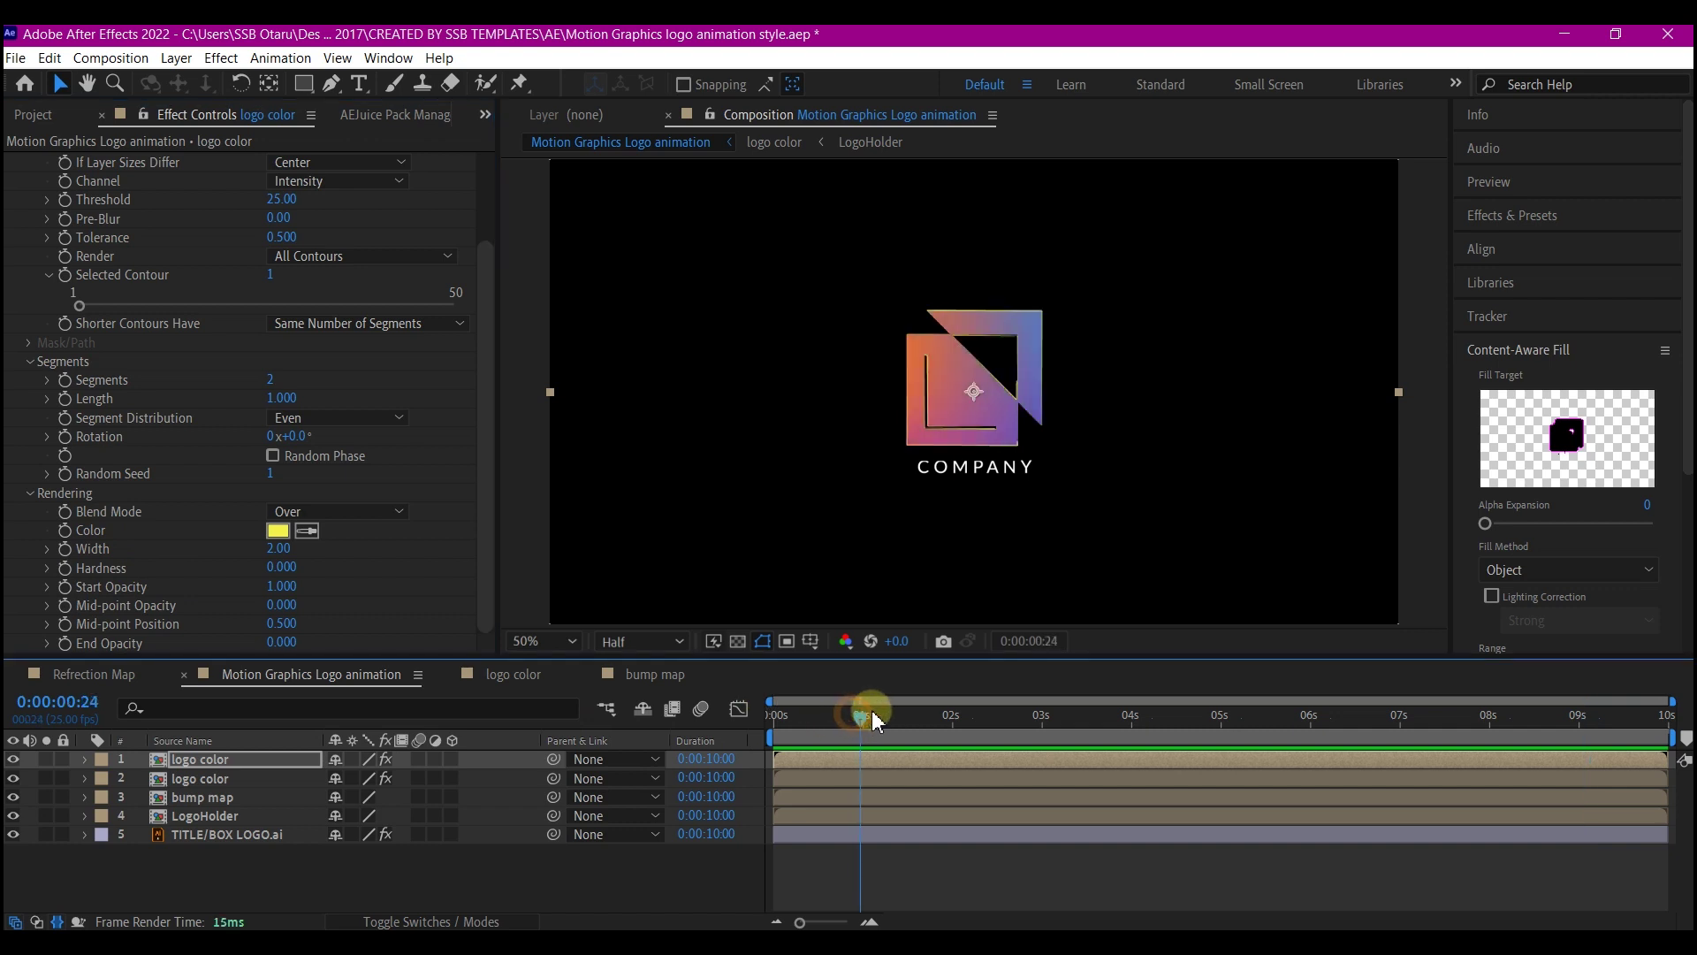
drag(881, 720, 943, 719)
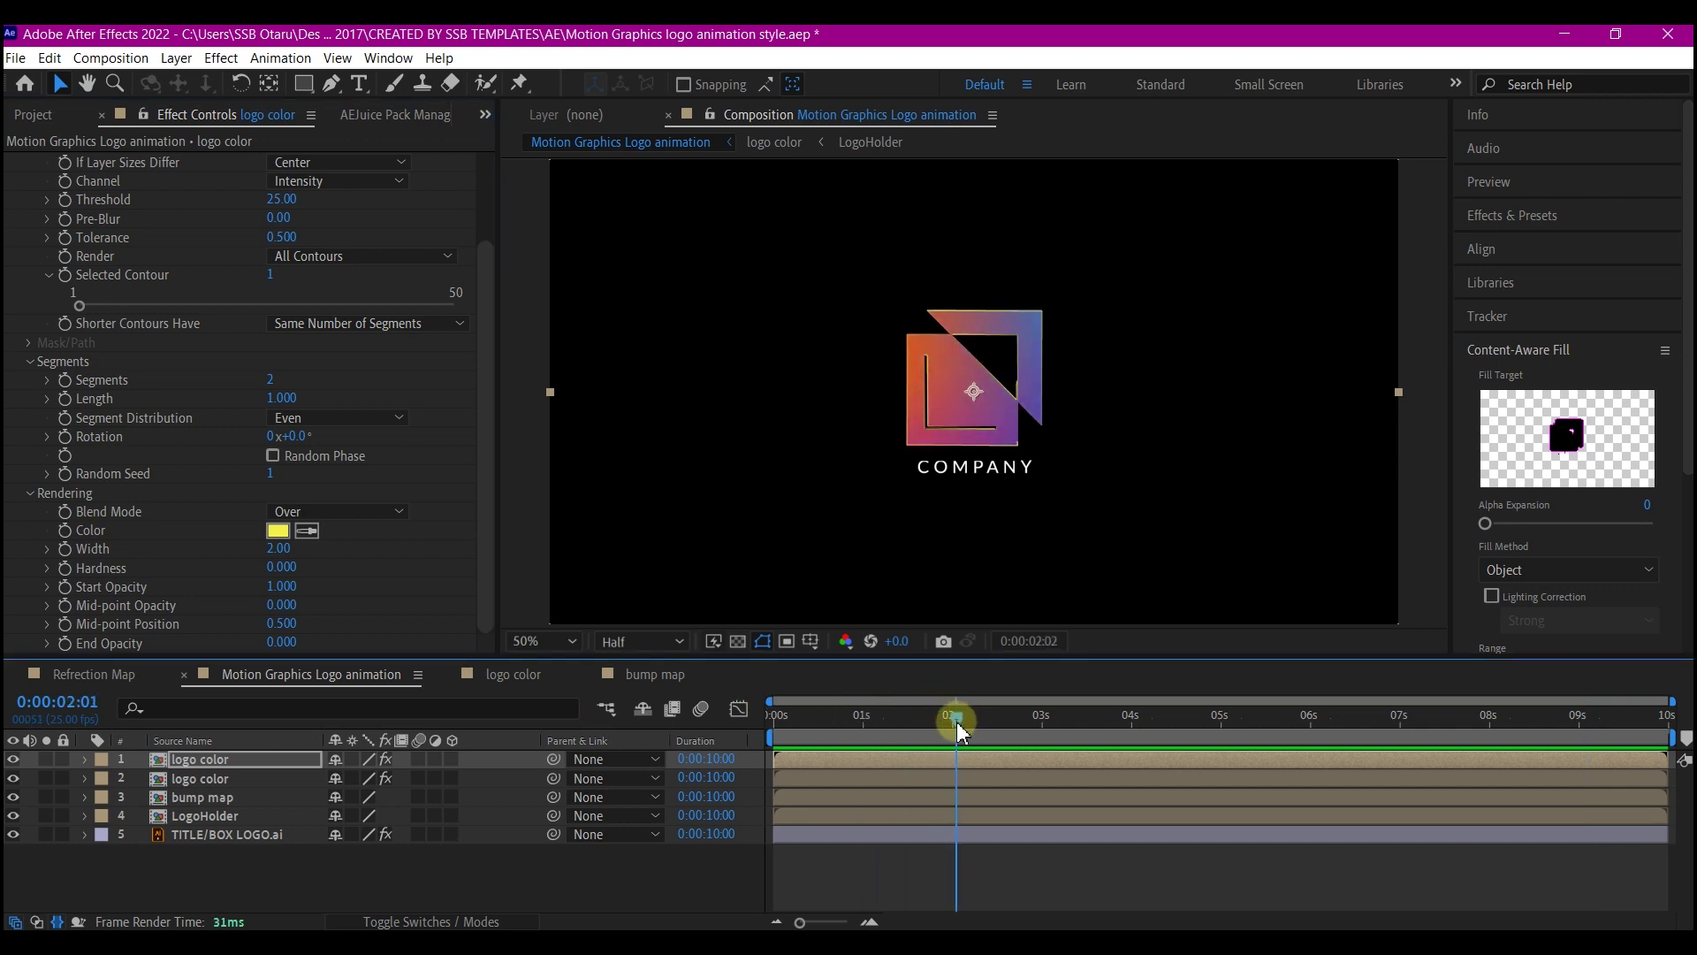
click(73, 557)
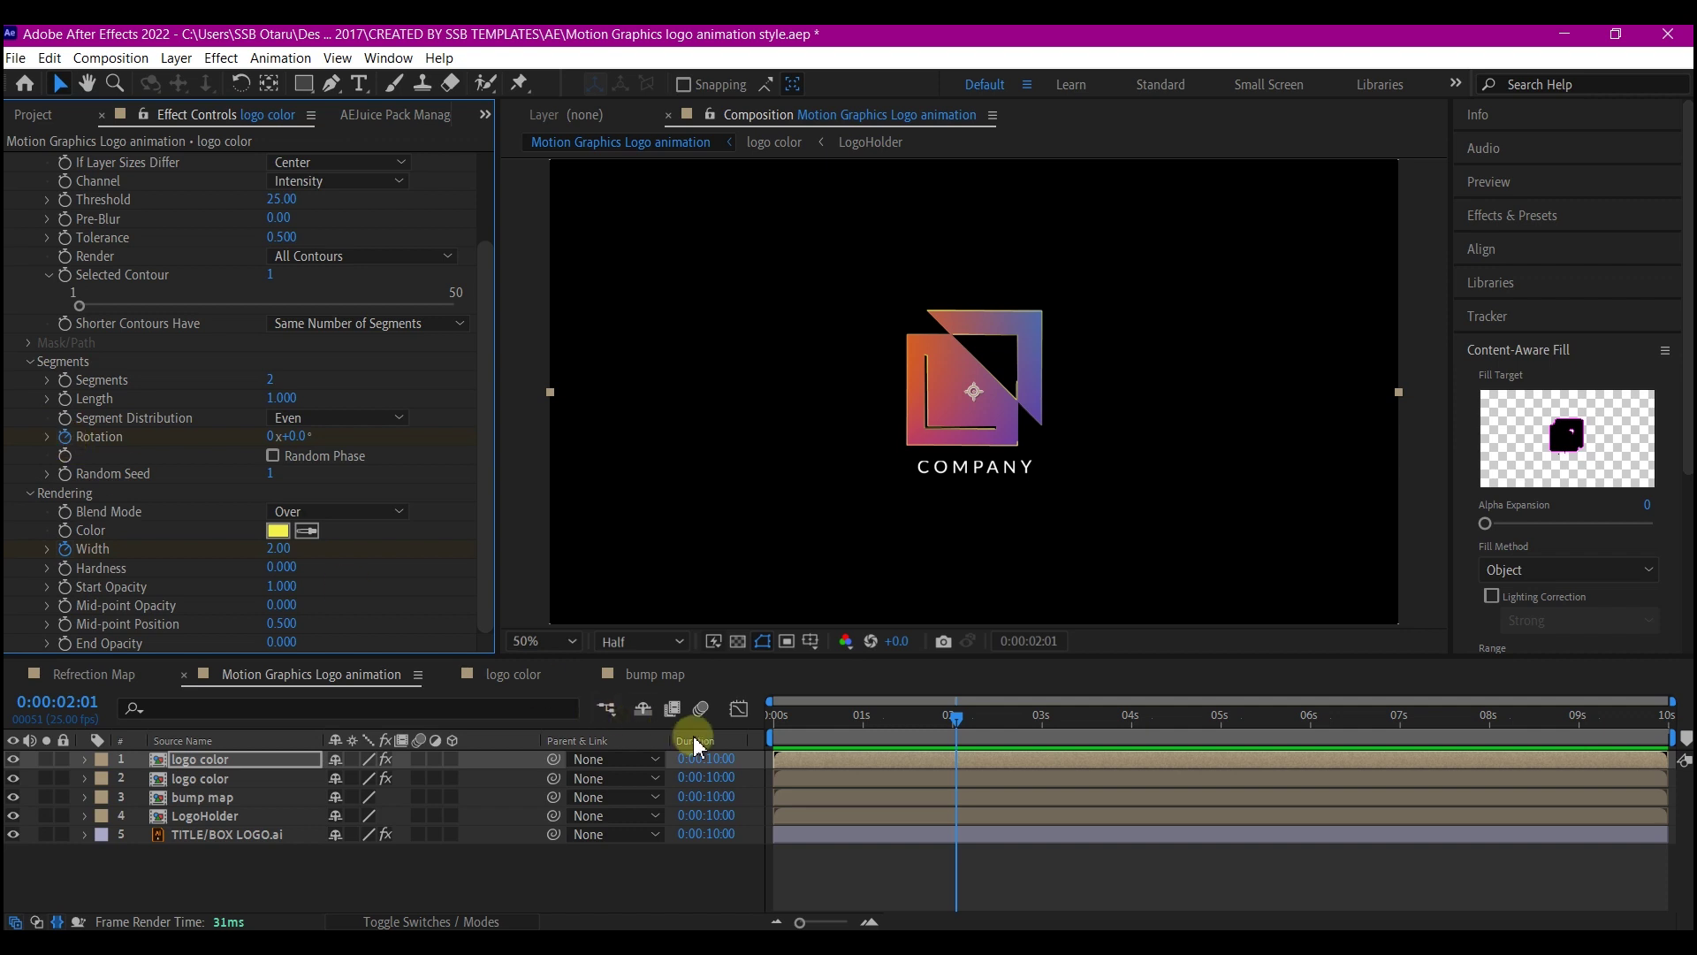
Step: At 0:00:00:00, set Width to 0.50 and Rotation to −2x, then select the keyframes
drag(822, 725, 747, 738)
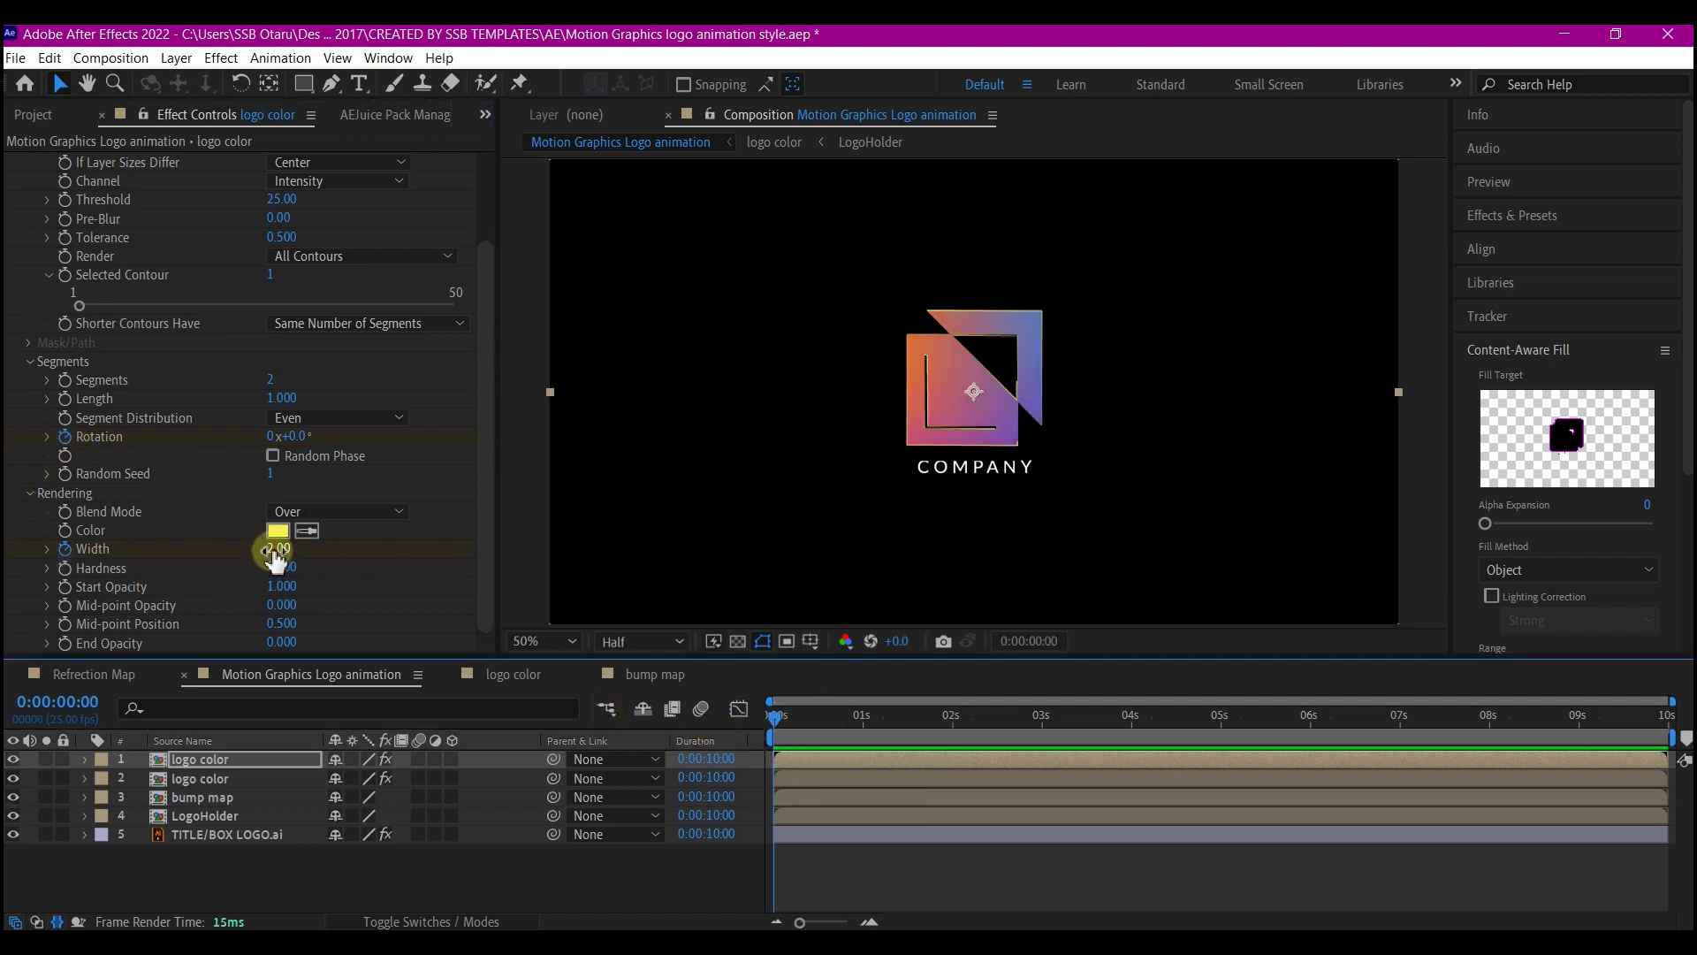
drag(273, 558, 142, 557)
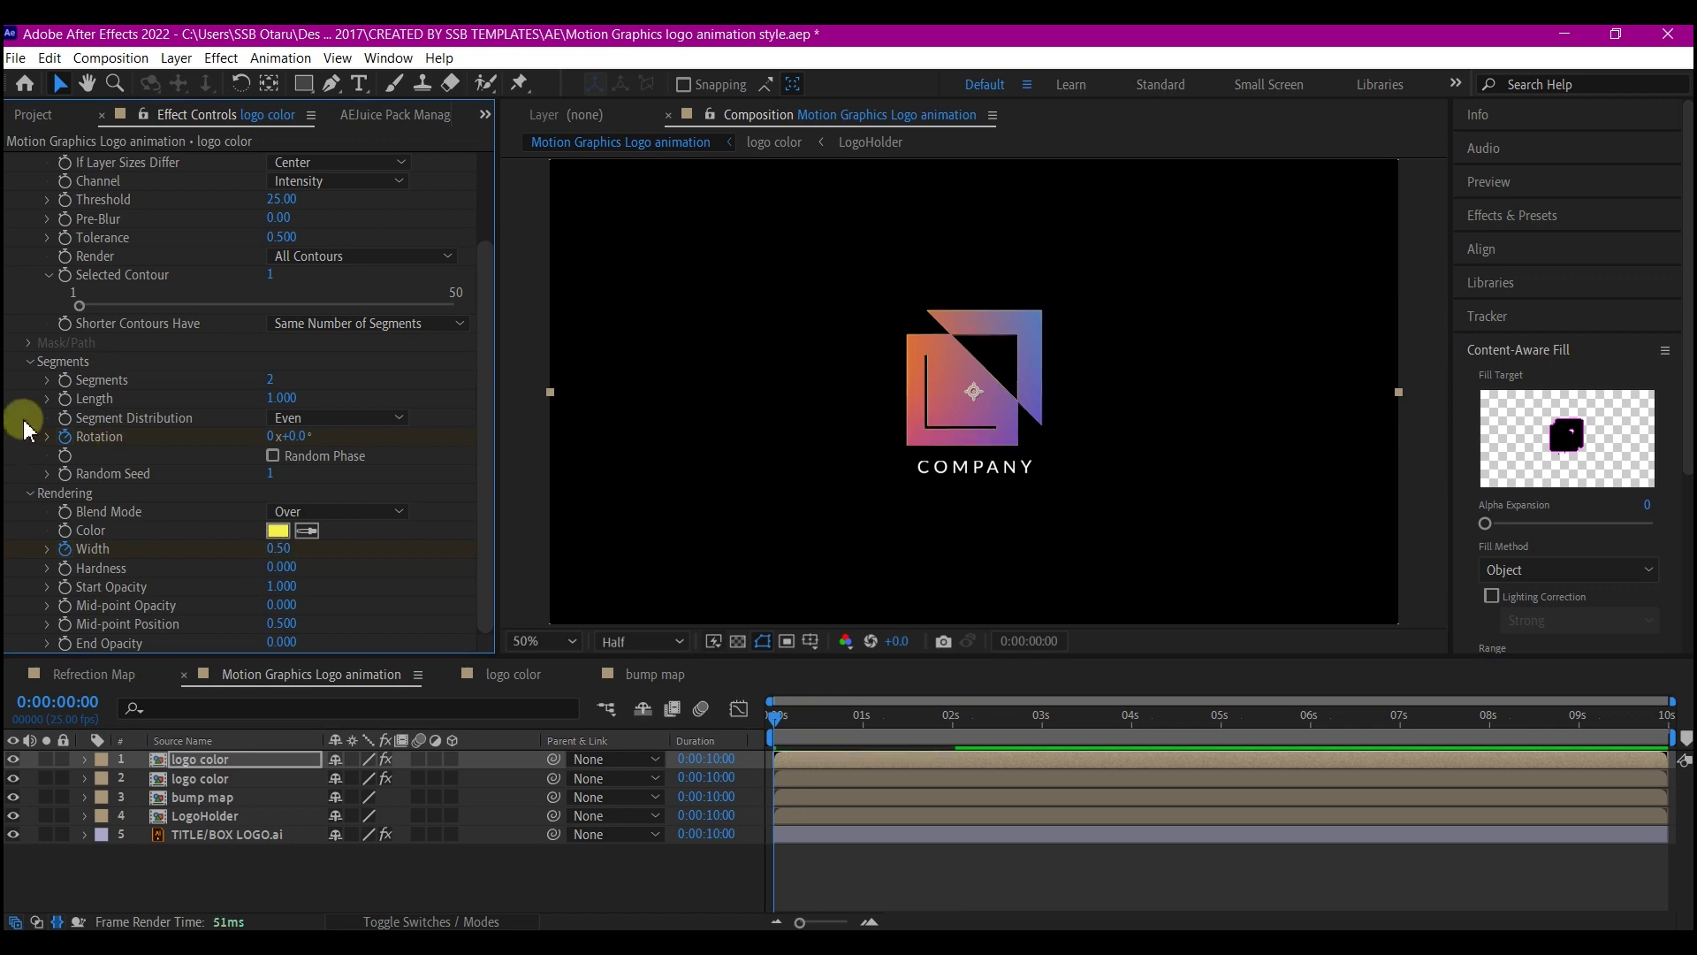
click(270, 436)
text(-2)
key(Return)
key(u)
drag(1030, 789, 751, 844)
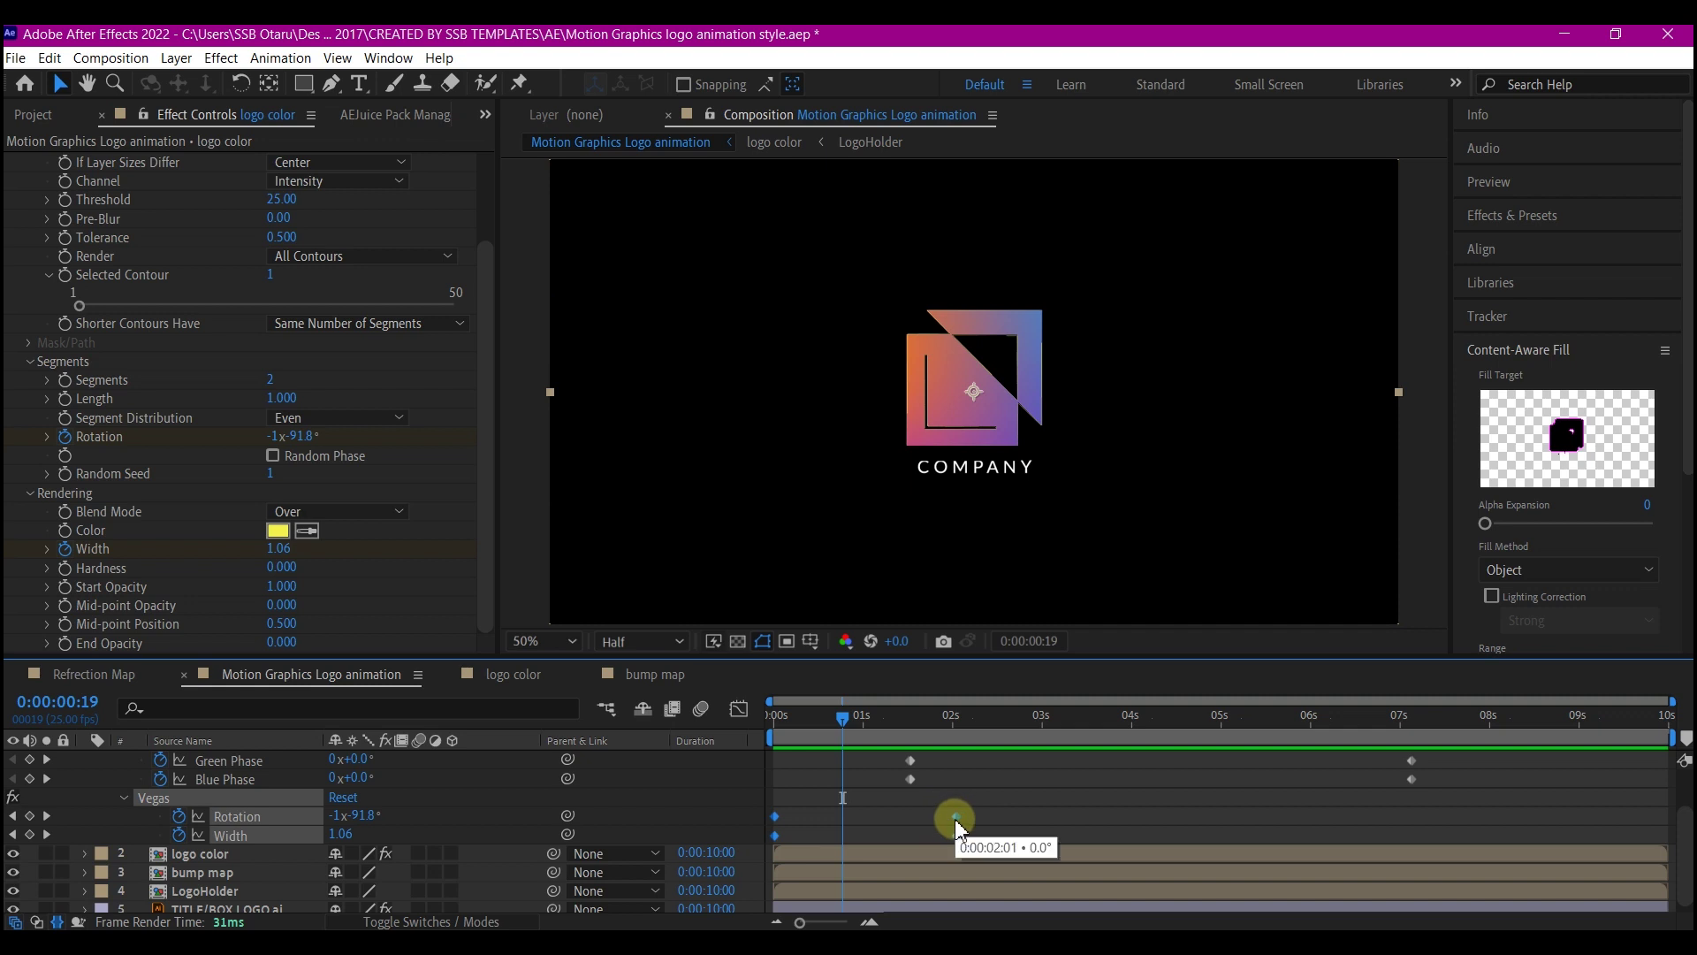
right_click(957, 822)
Step: Make the Rotation and Width keyframes Hold keyframes
click(1039, 712)
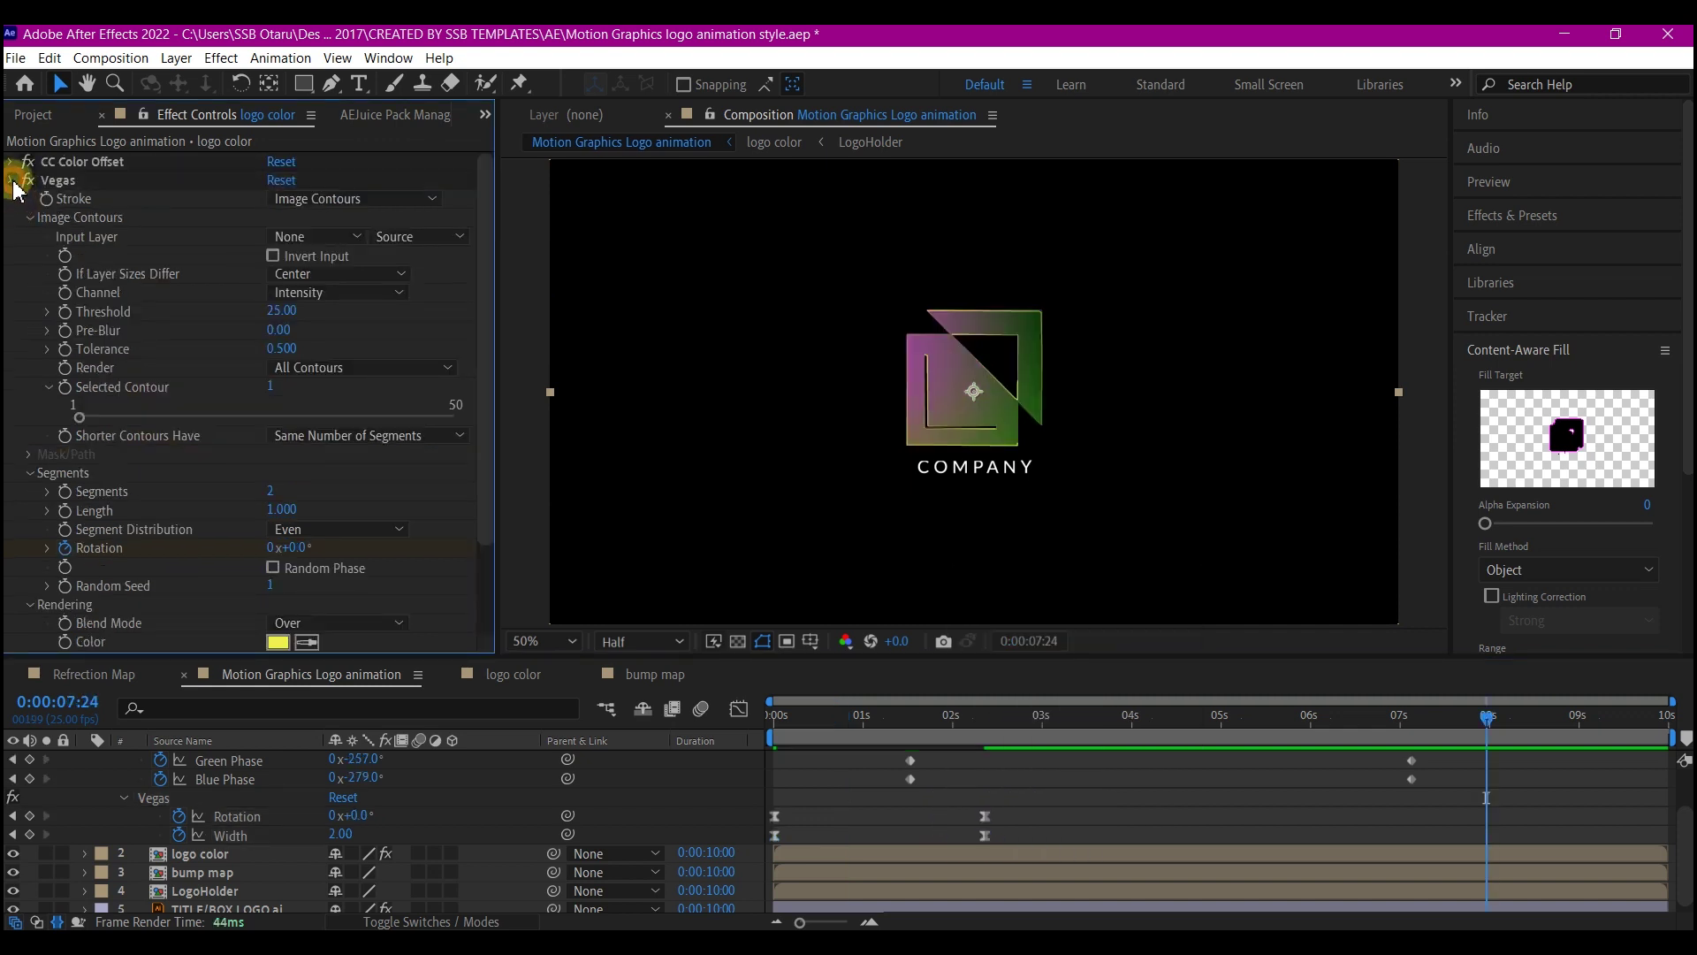
click(9, 181)
scroll(1023, 802, up, 1)
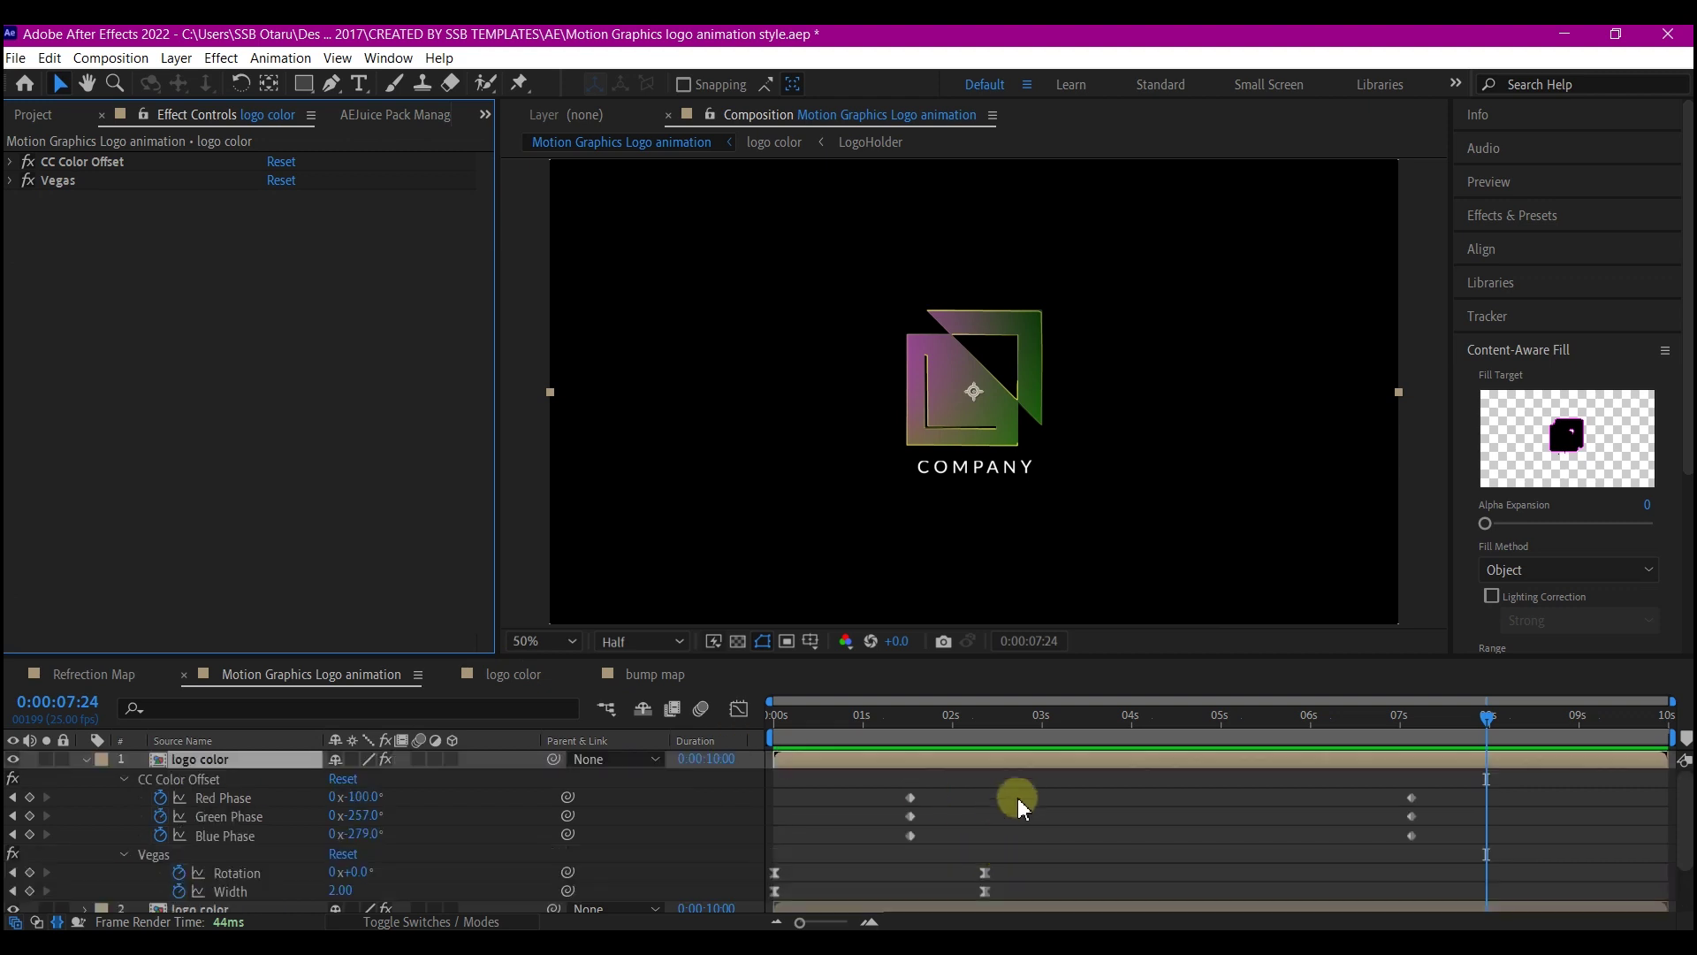
Step: Add a Glow effect to the top logo color layer and duplicate it
click(1045, 772)
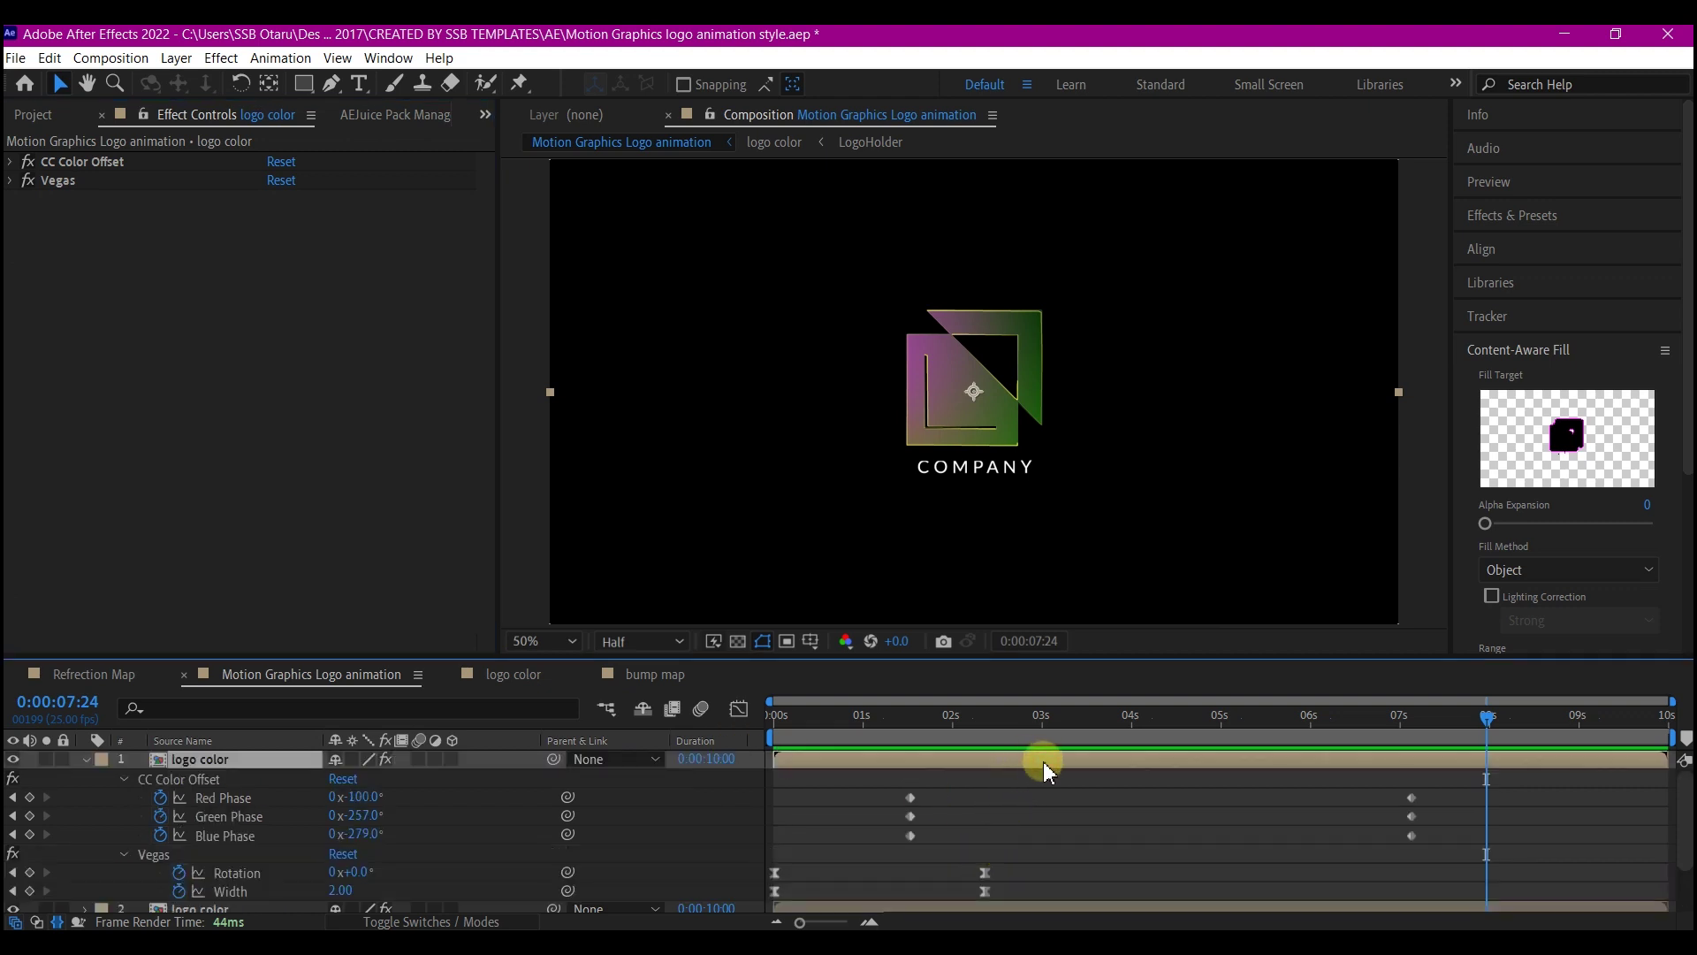
key(ctrl+space)
text(glow)
click(880, 712)
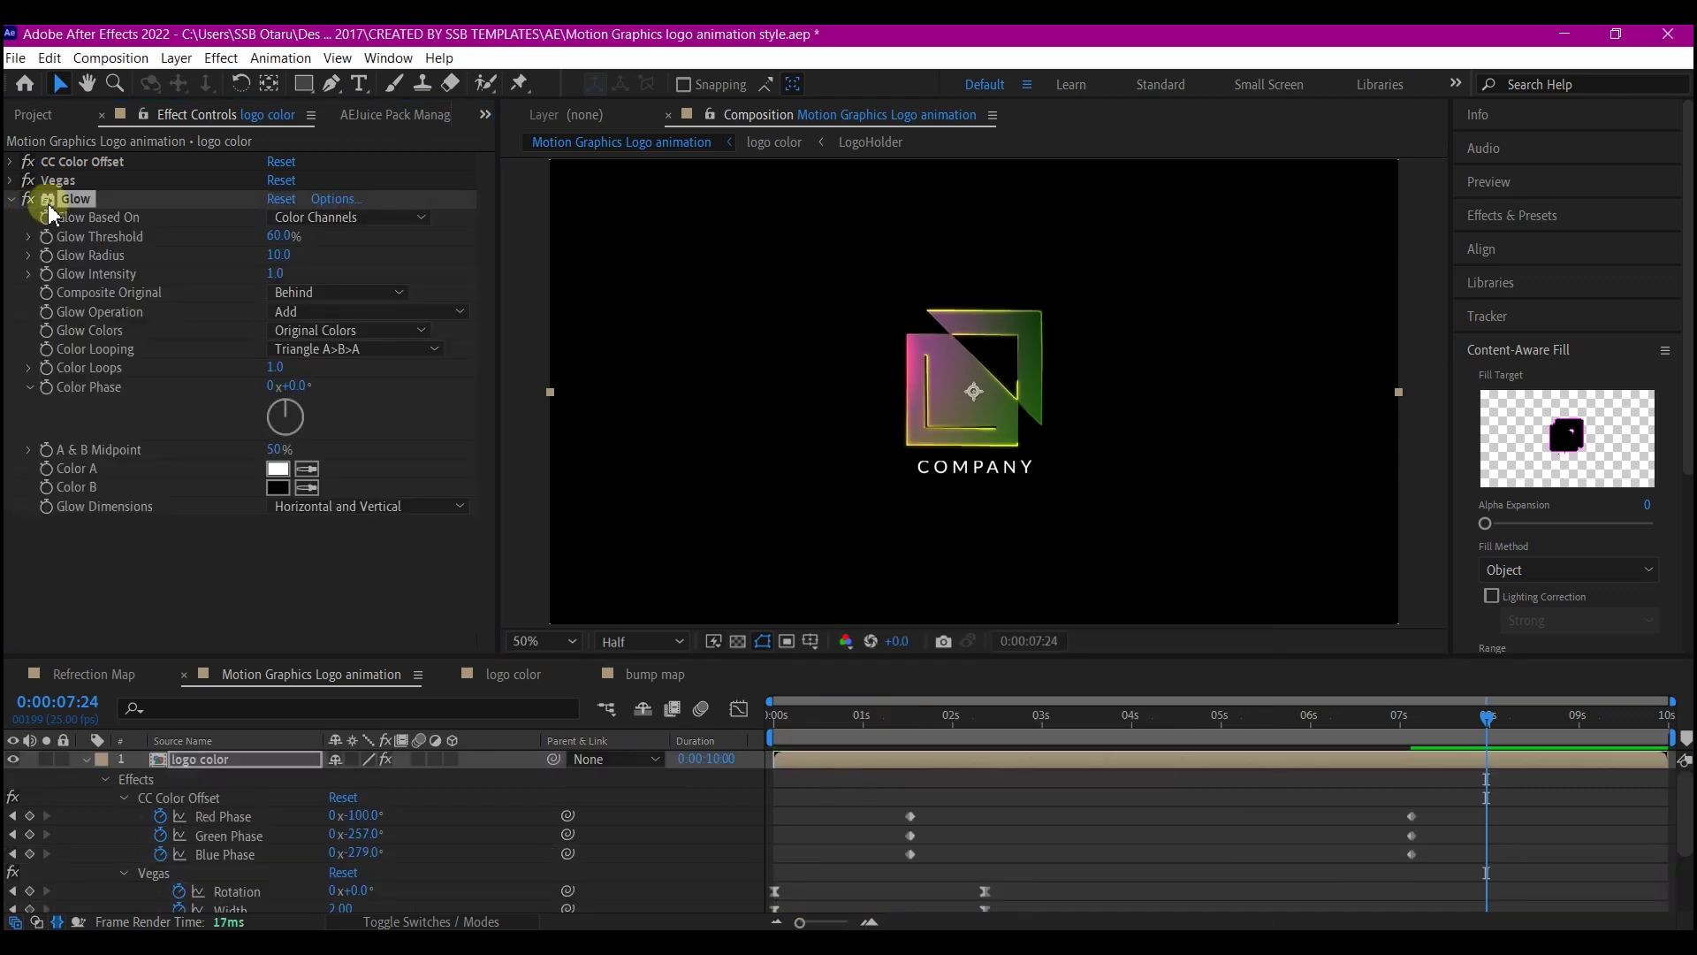
click(65, 206)
key(ctrl+d)
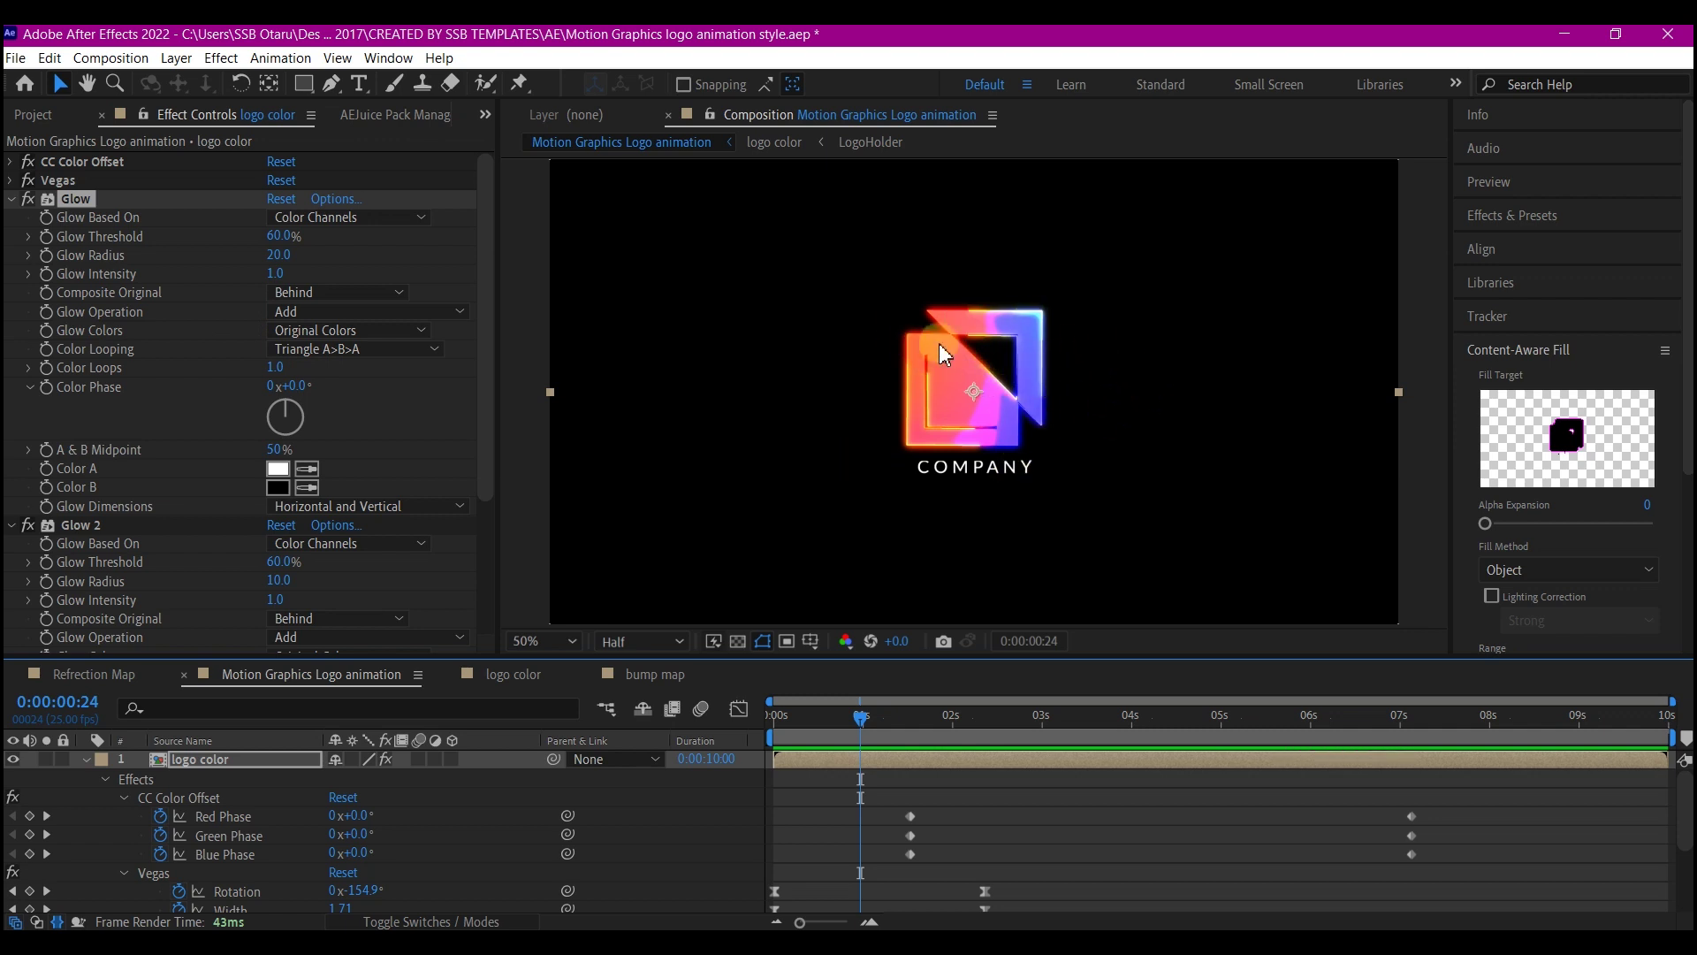
Step: Set the Vegas Rendering Blend Mode to Transparent
click(12, 180)
scroll(67, 353, down, 2)
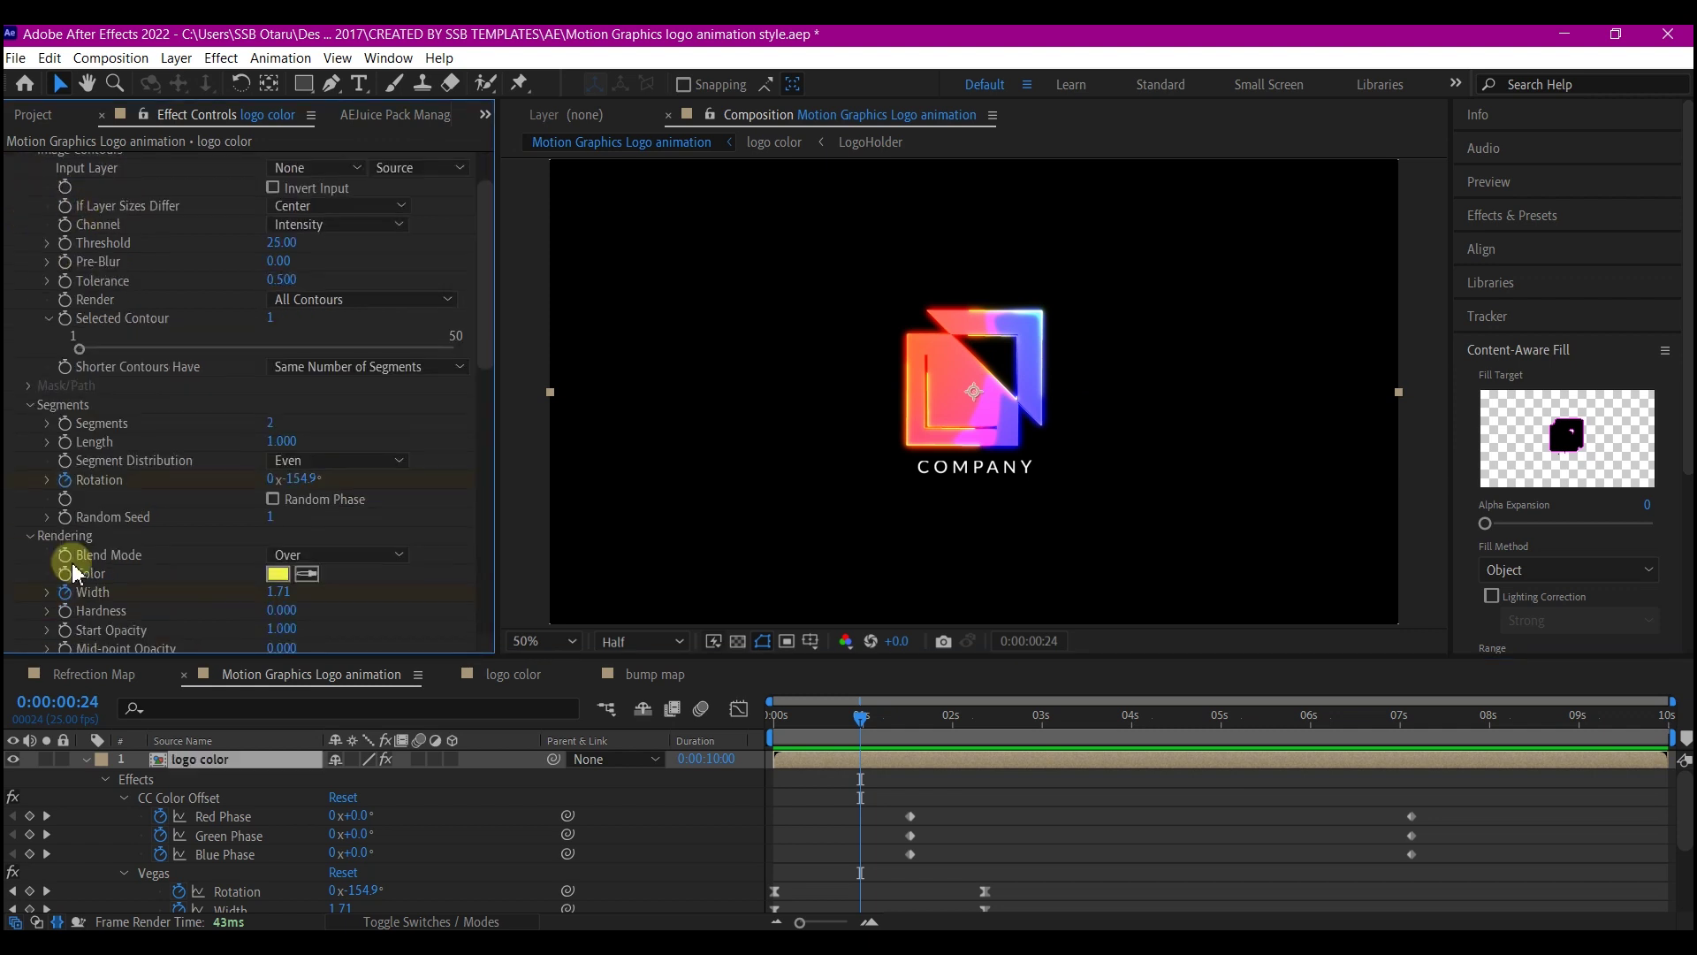
click(305, 555)
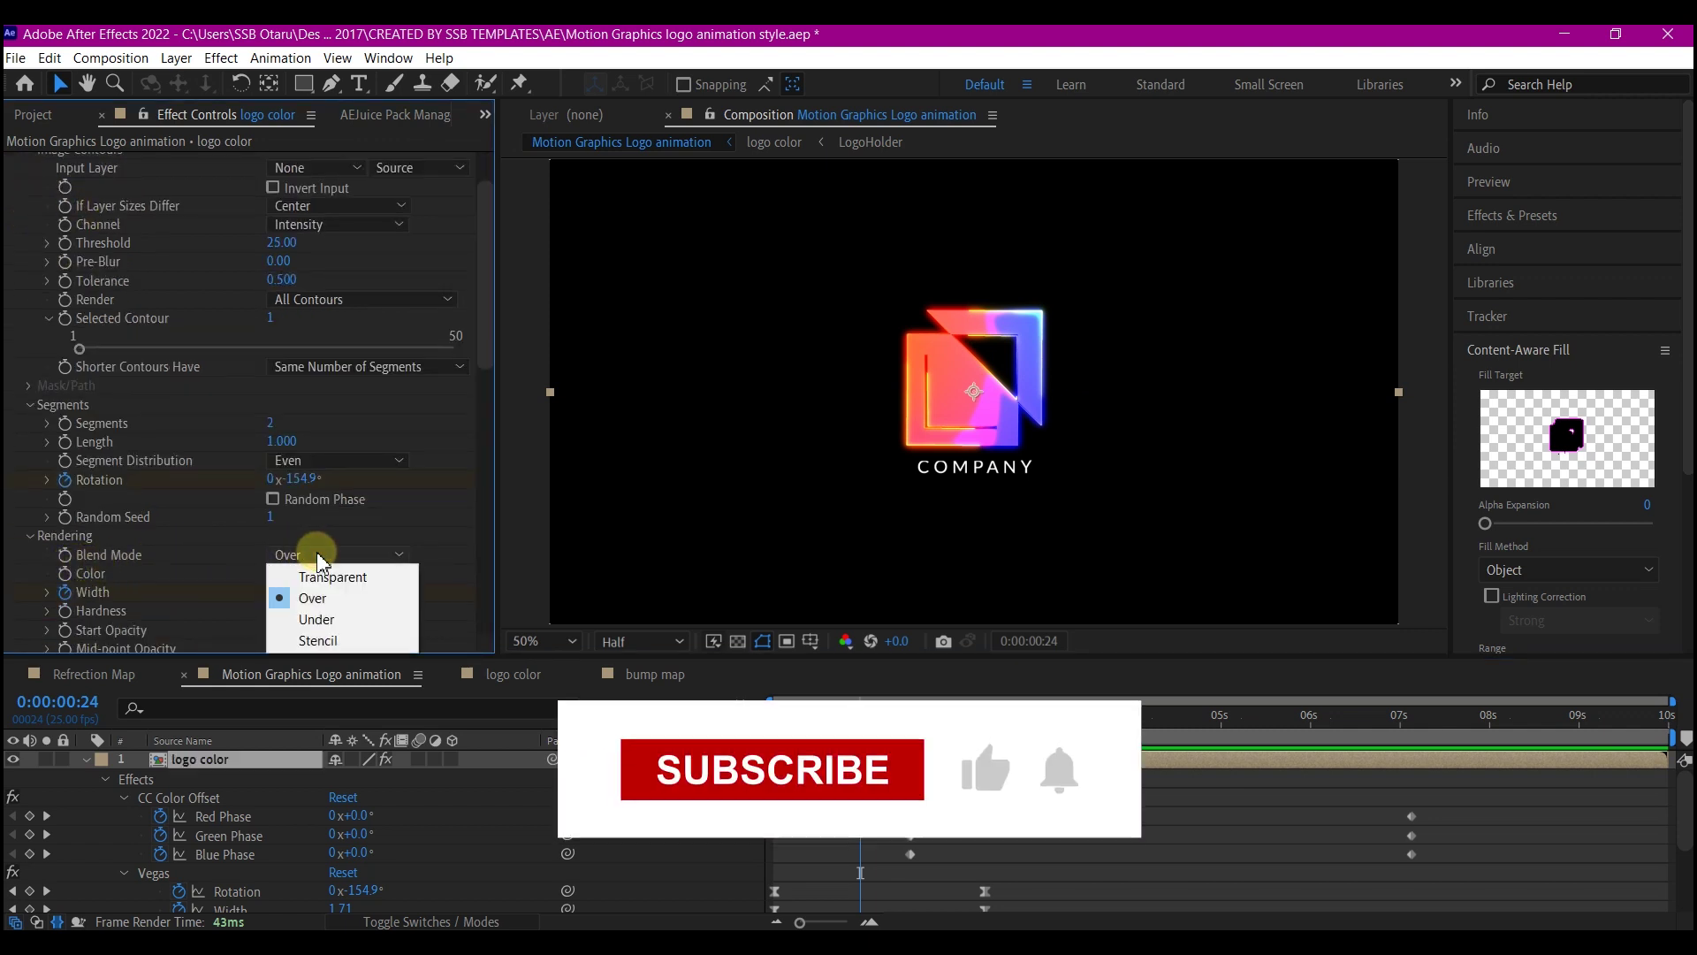
click(314, 578)
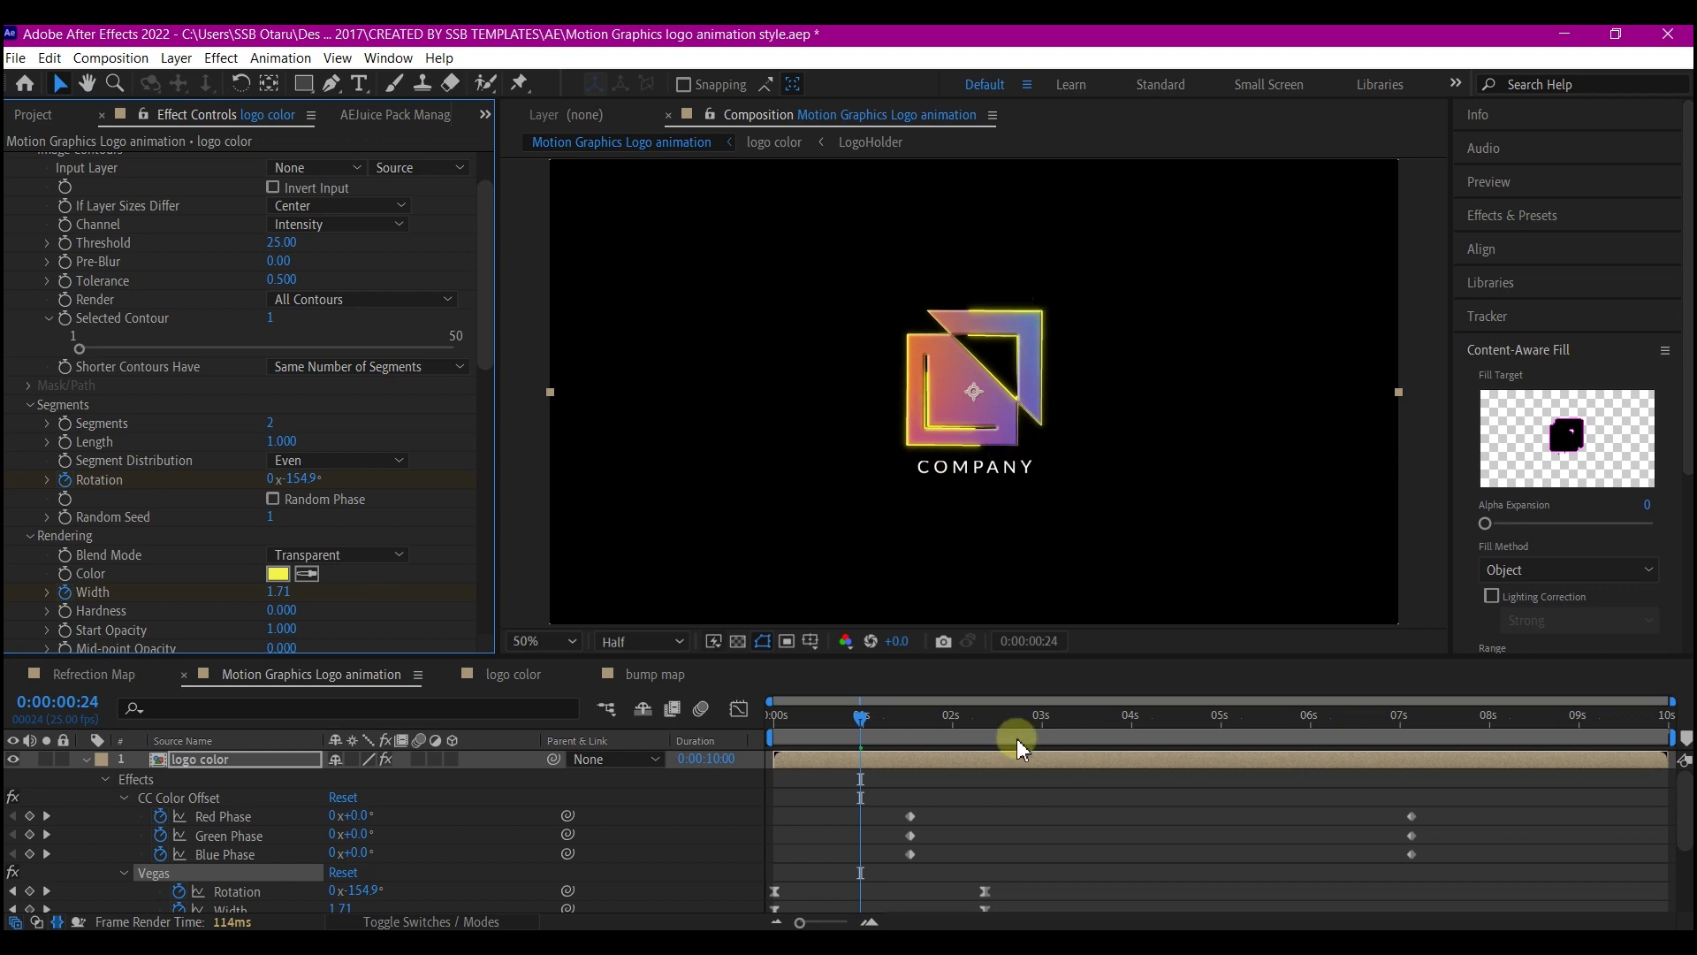
click(251, 762)
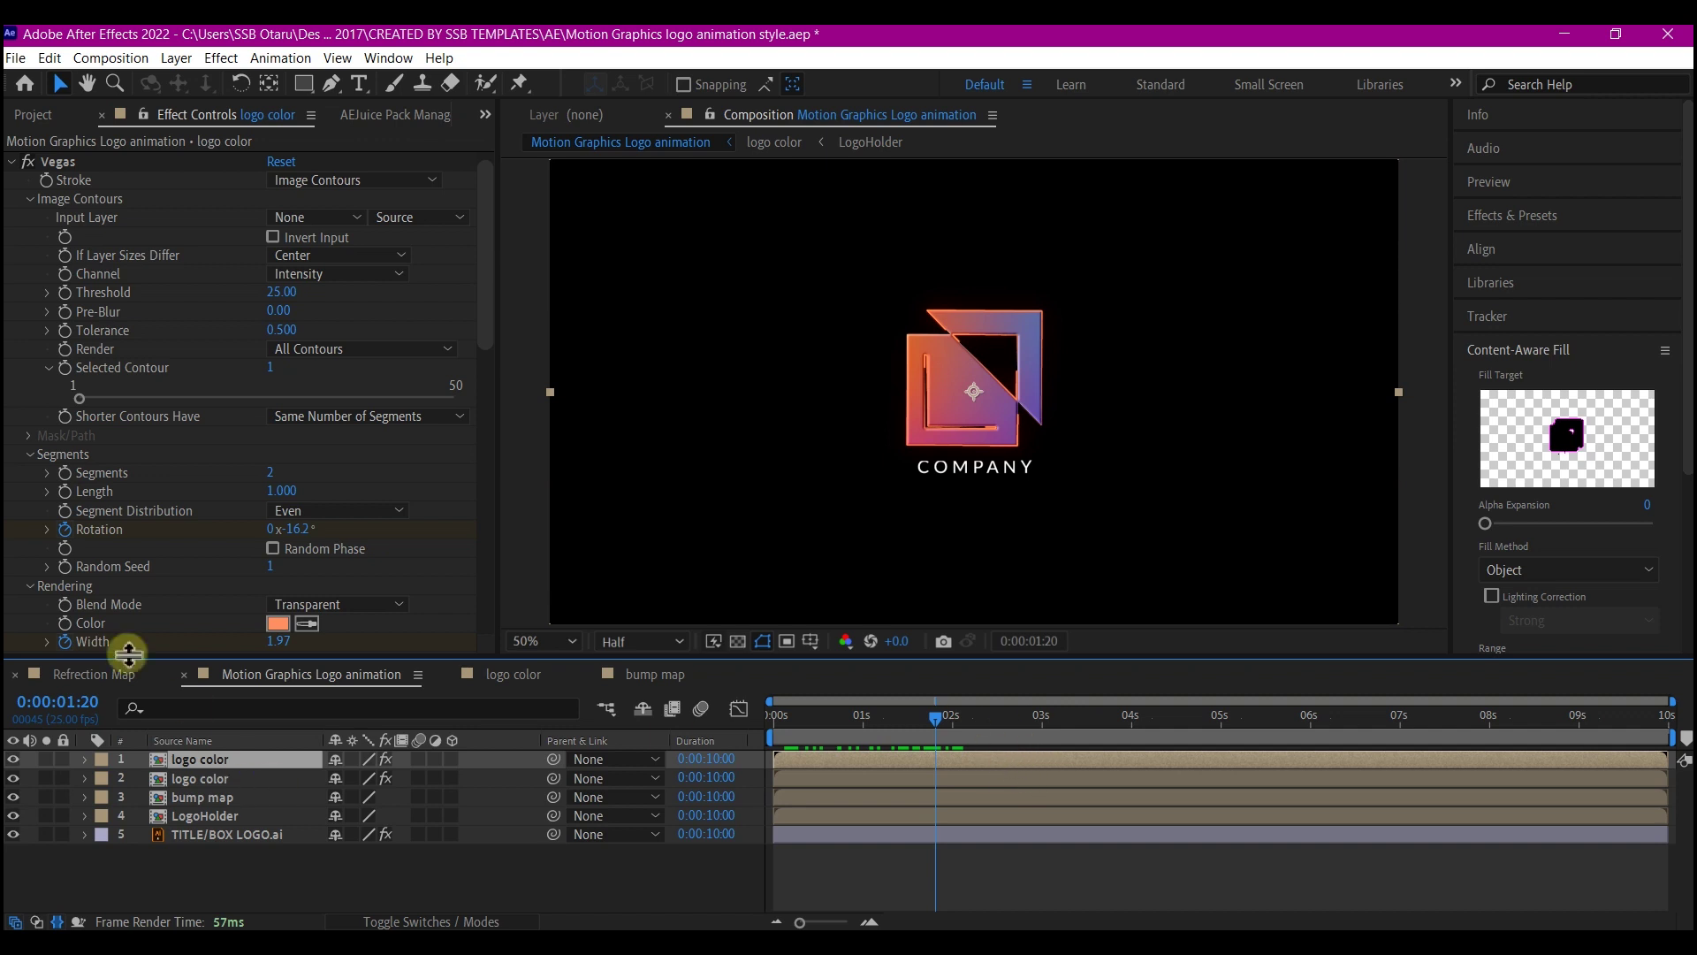
Step: Draw a circular ellipse mask around the logo on the second logo color layer
click(232, 786)
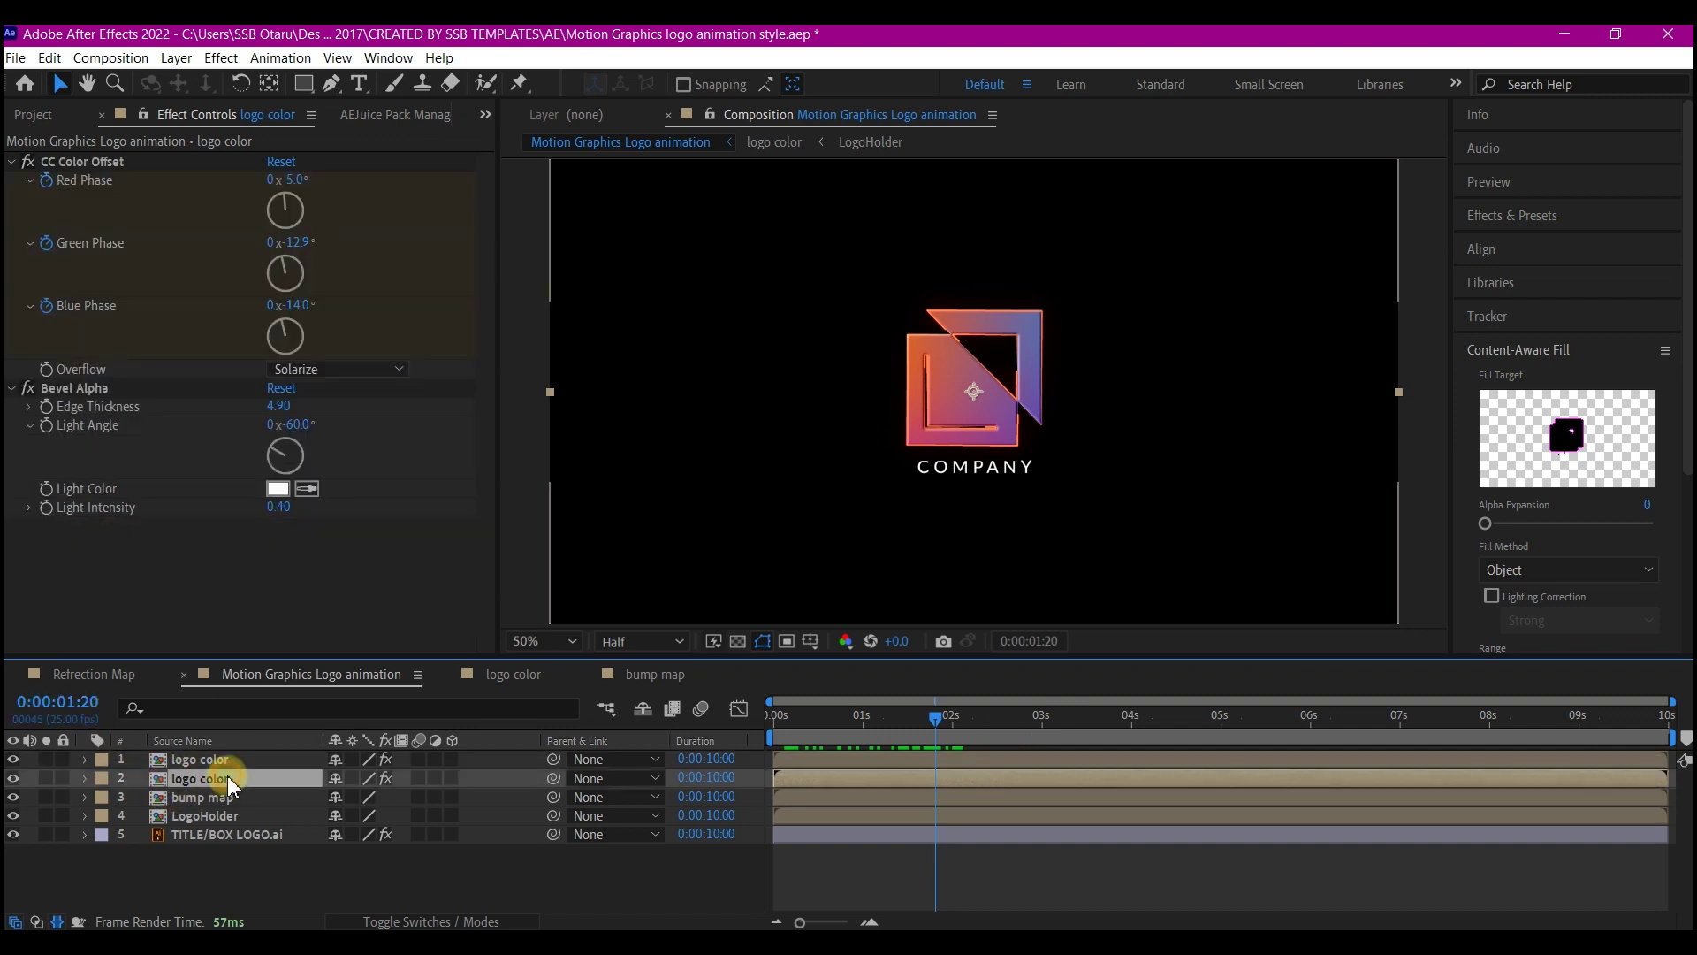
click(304, 85)
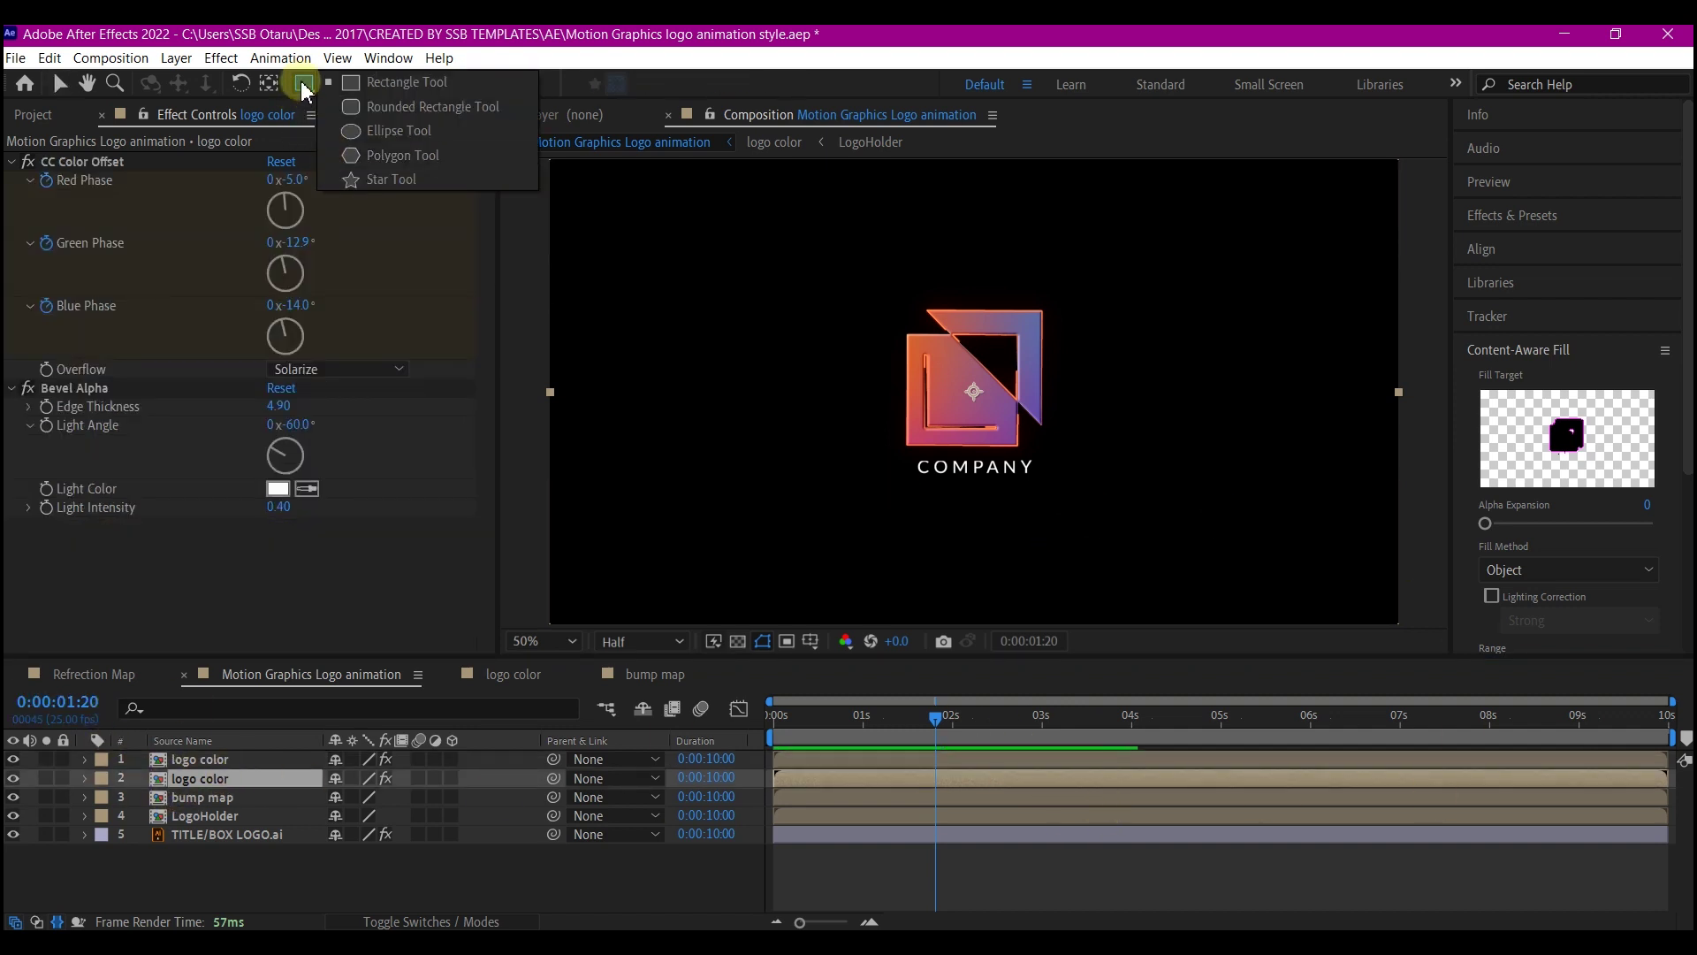
click(393, 131)
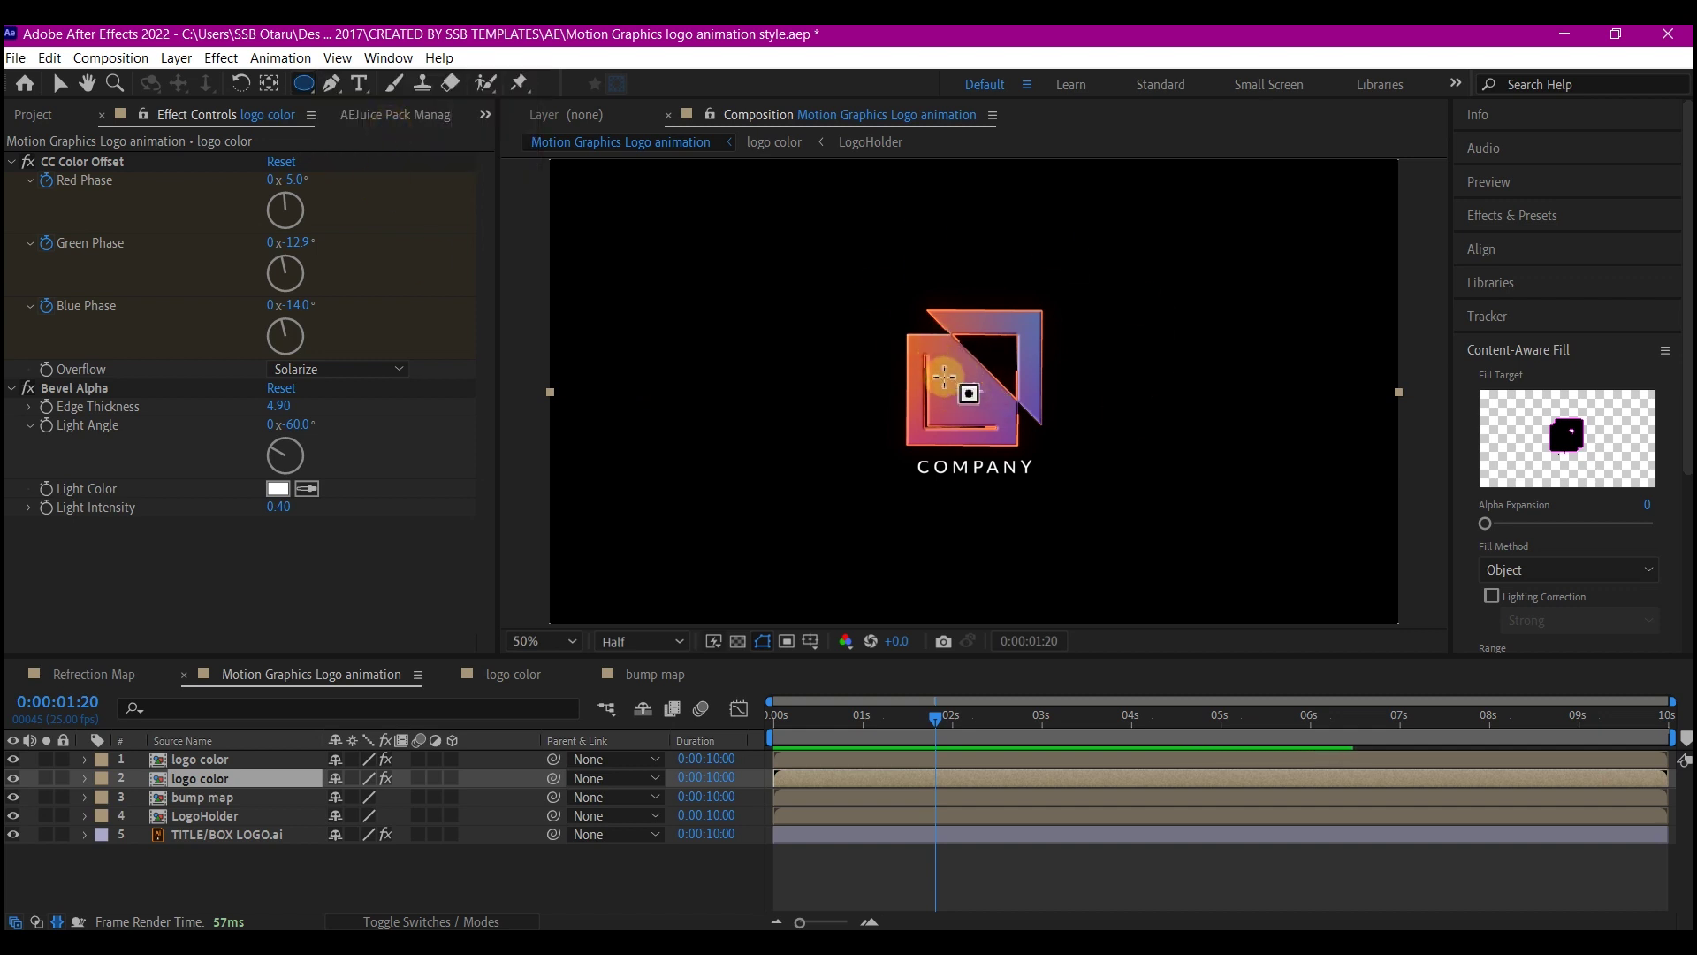
drag(967, 386, 1160, 531)
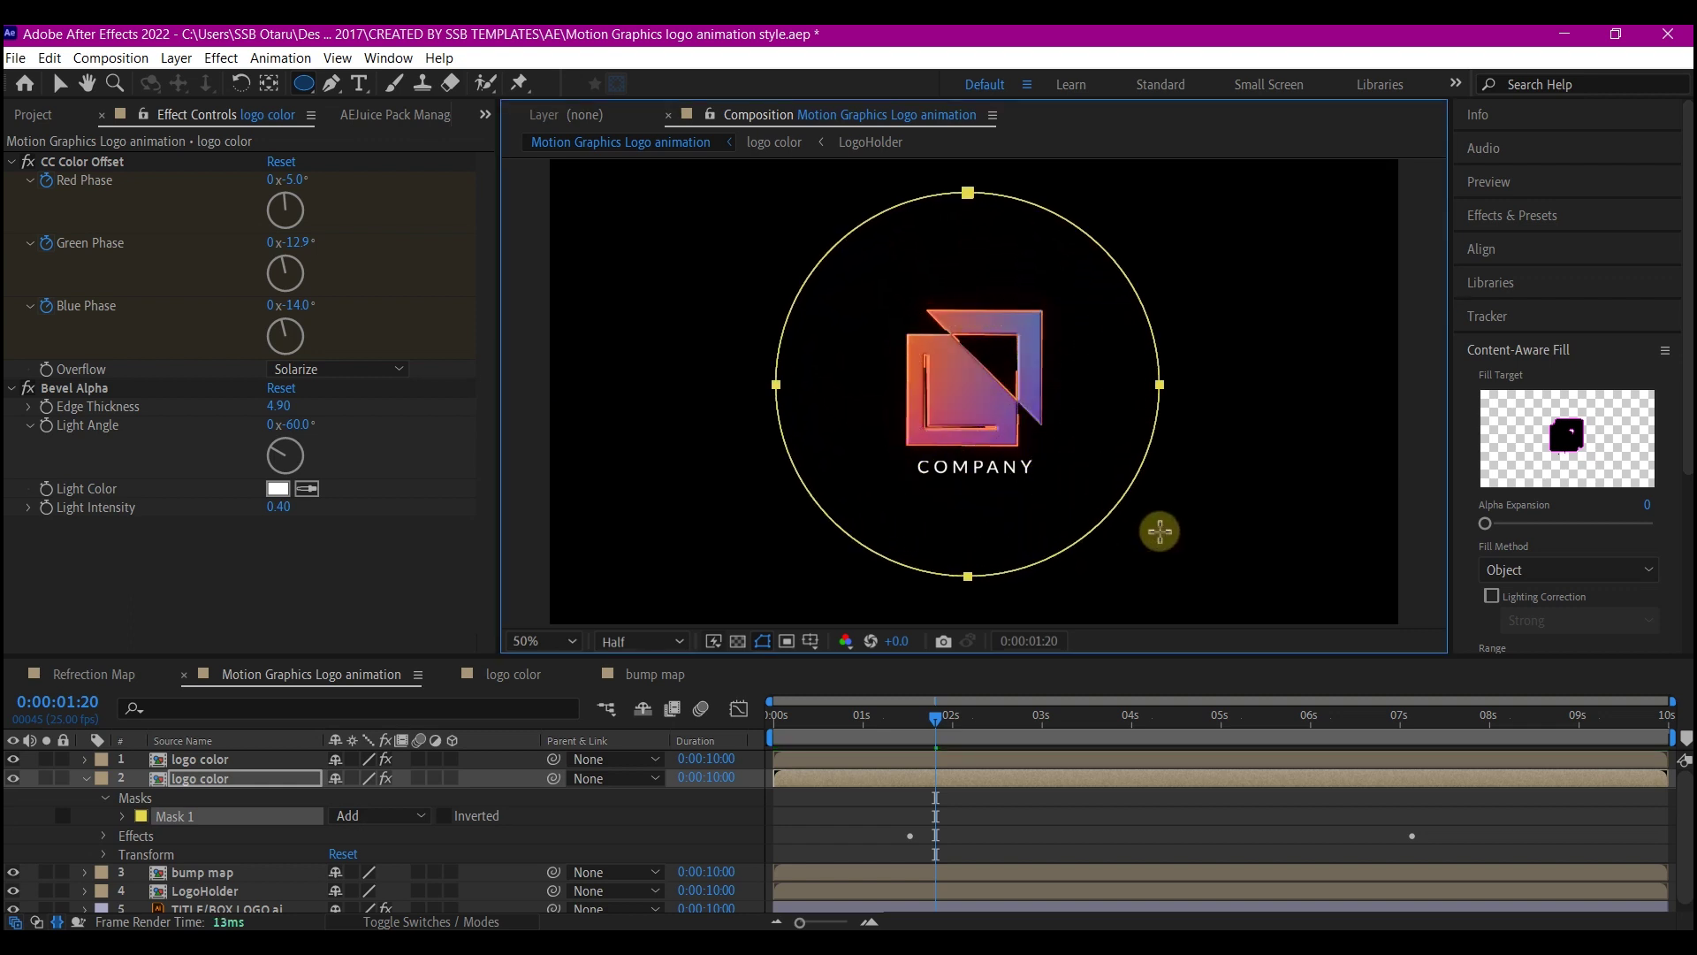
key(v)
key(m)
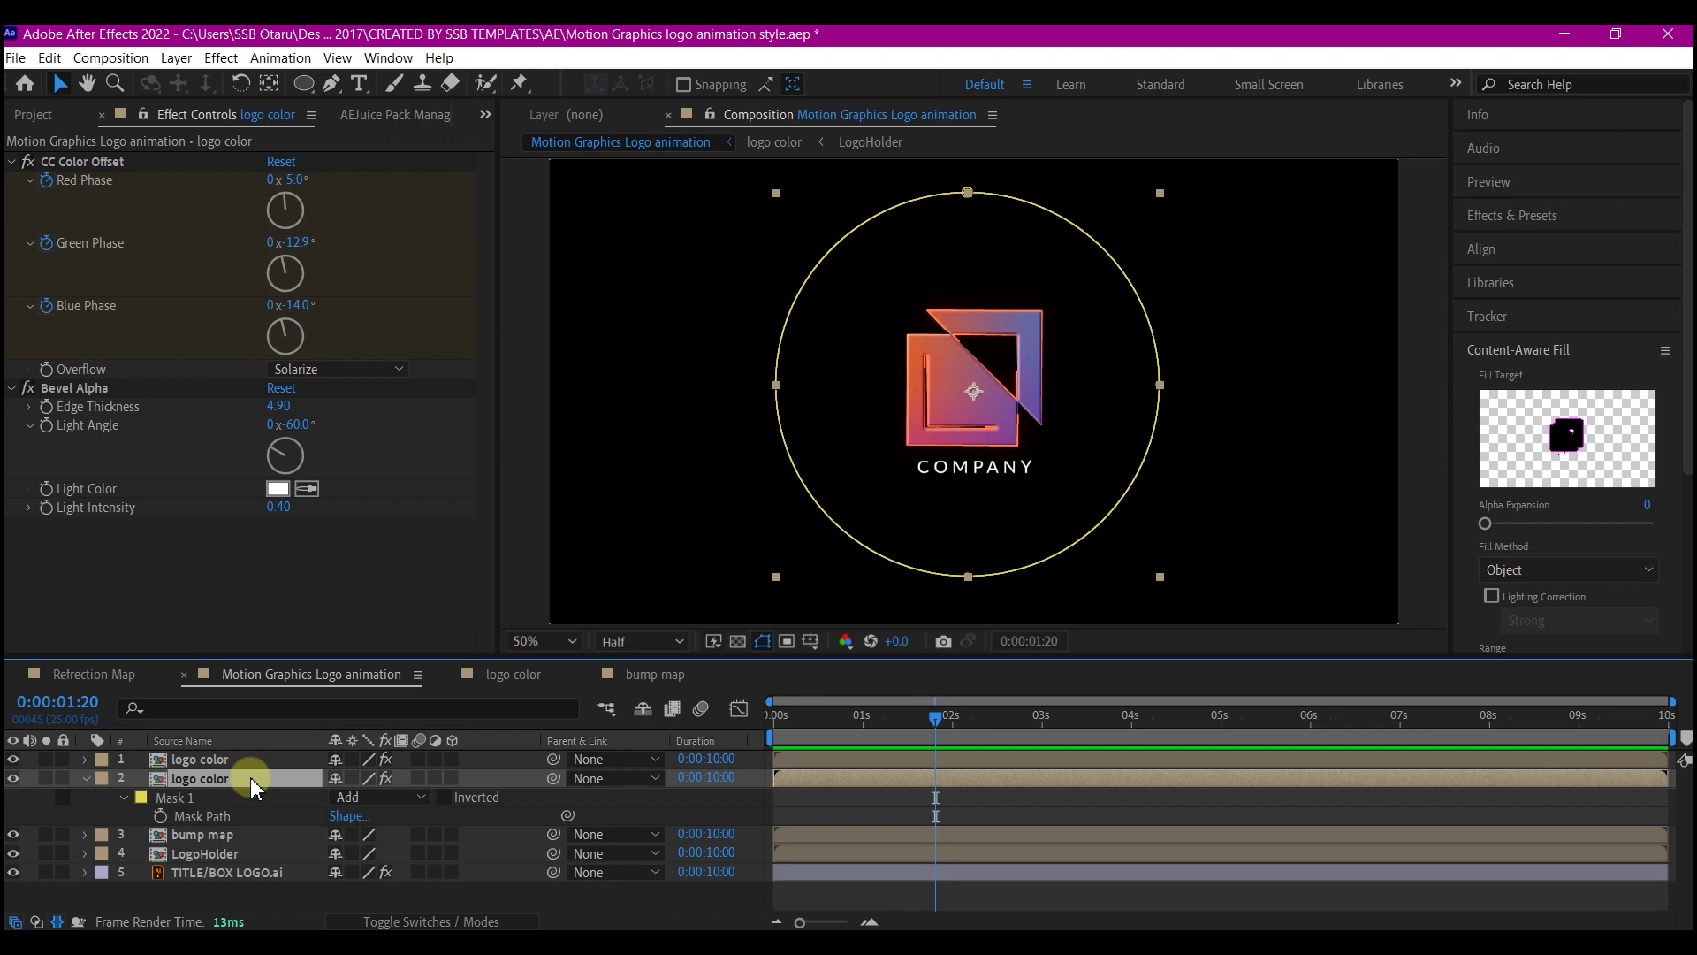
key(m)
key(m)
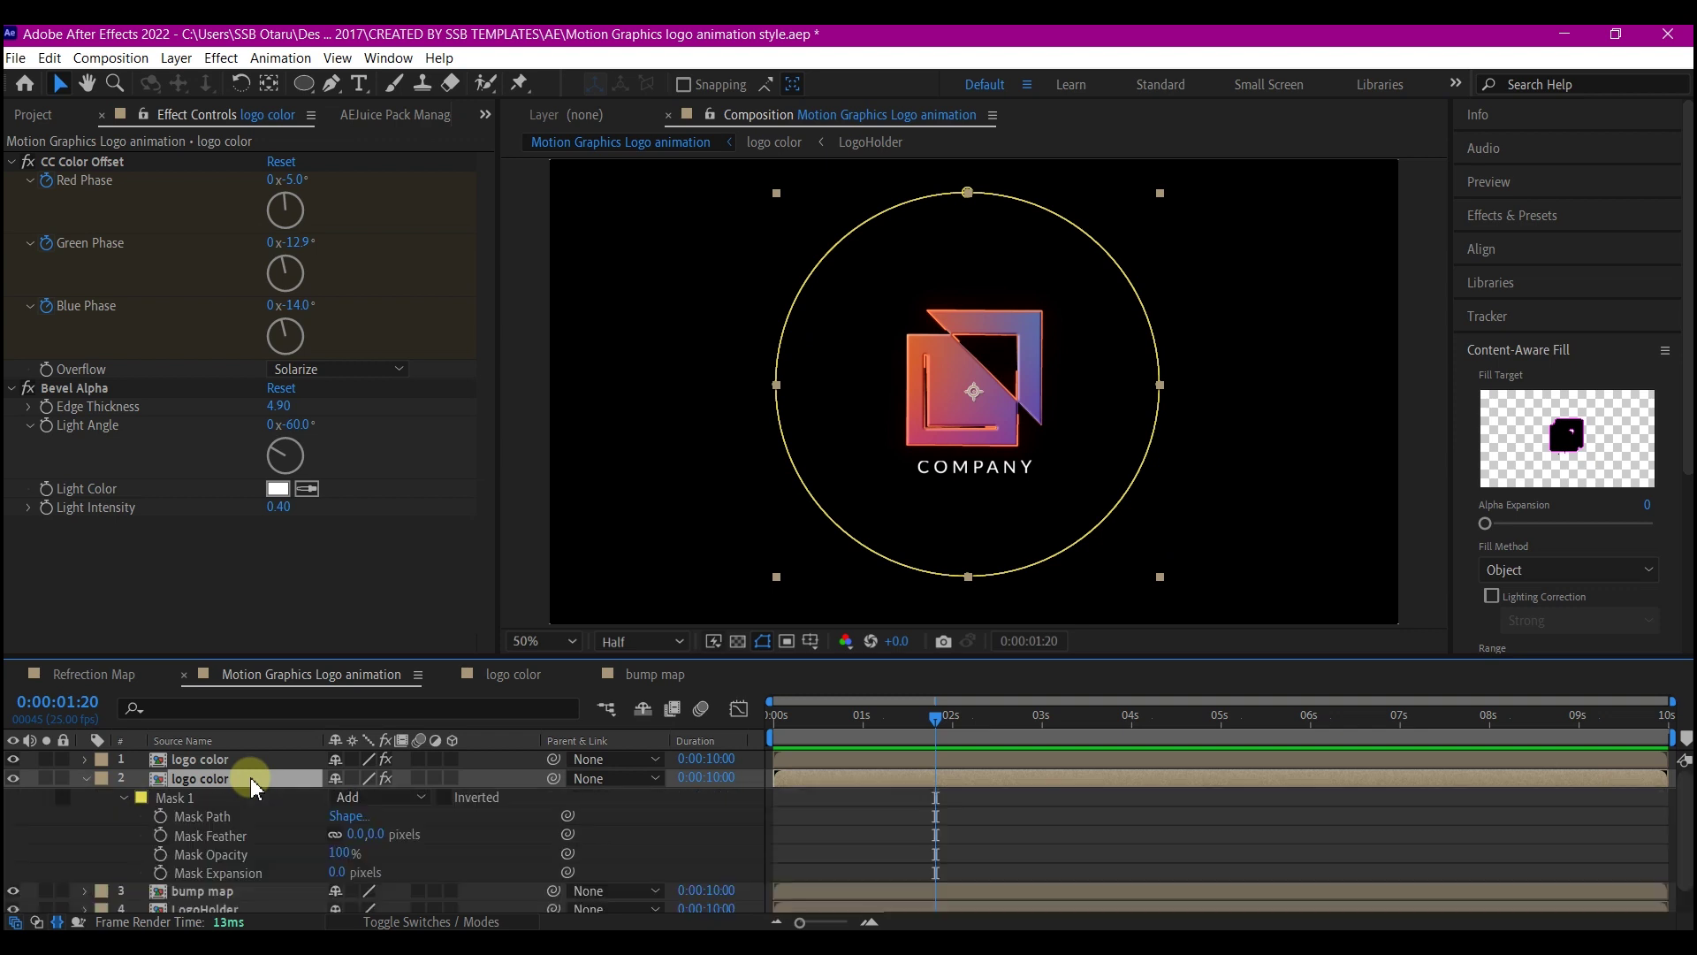
Step: Keyframe the Mask Path at 5 seconds, then move the mask lower-left at about 2 seconds
click(1221, 727)
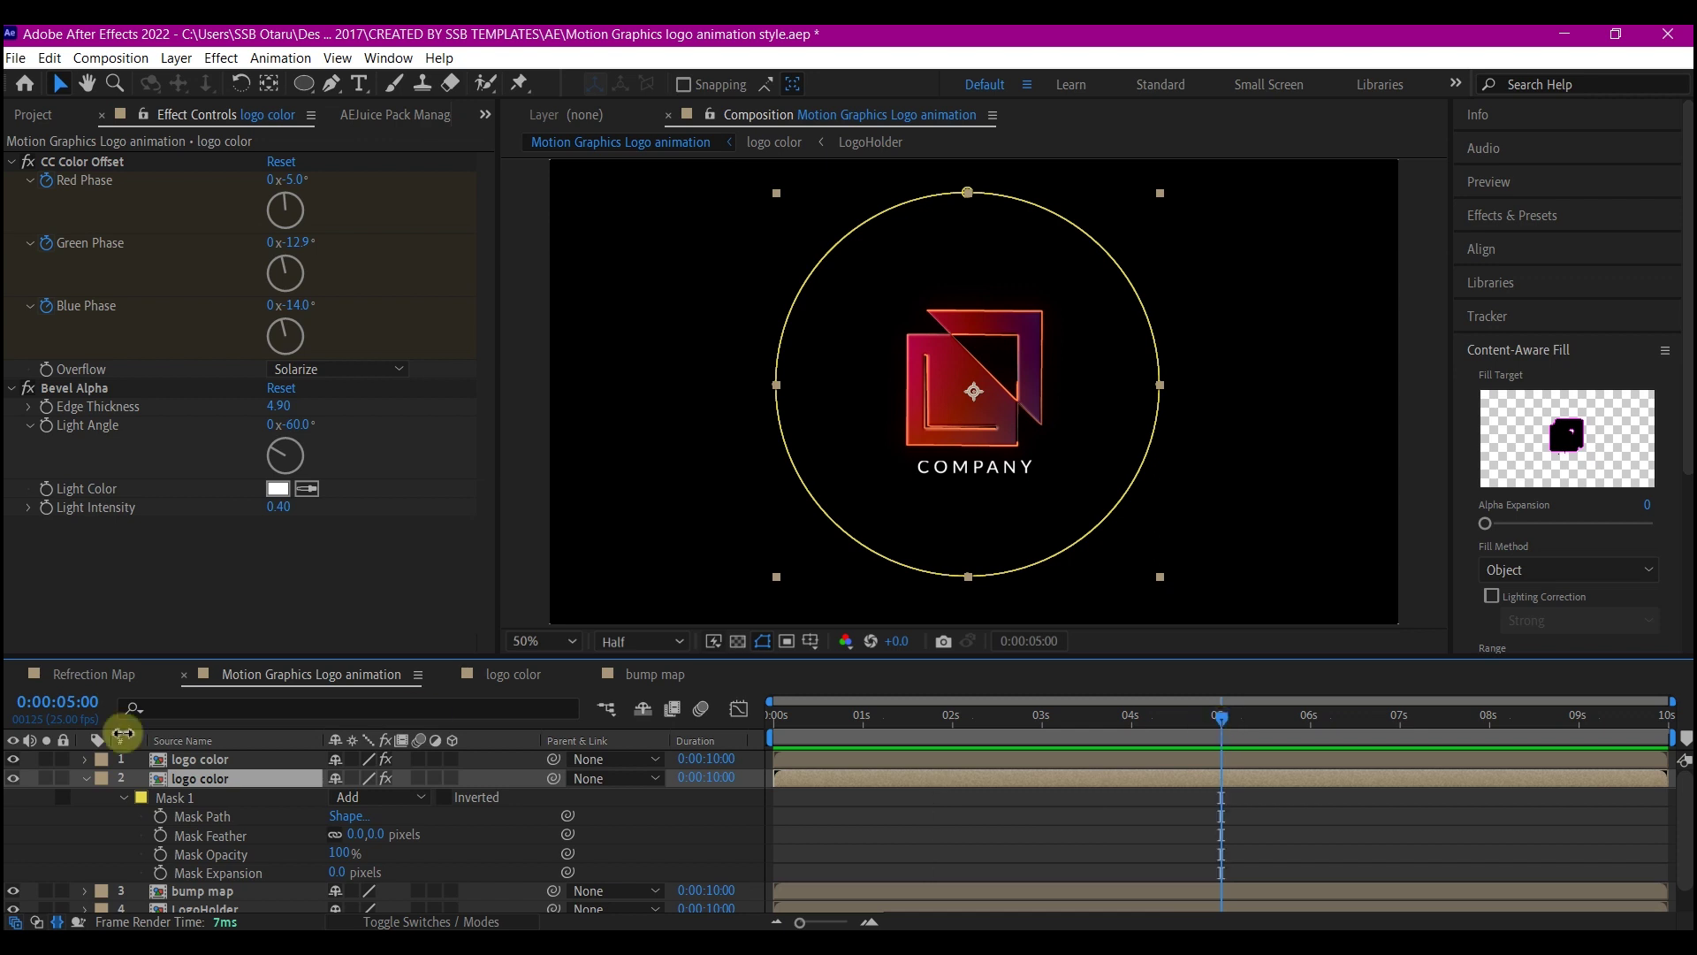
click(161, 816)
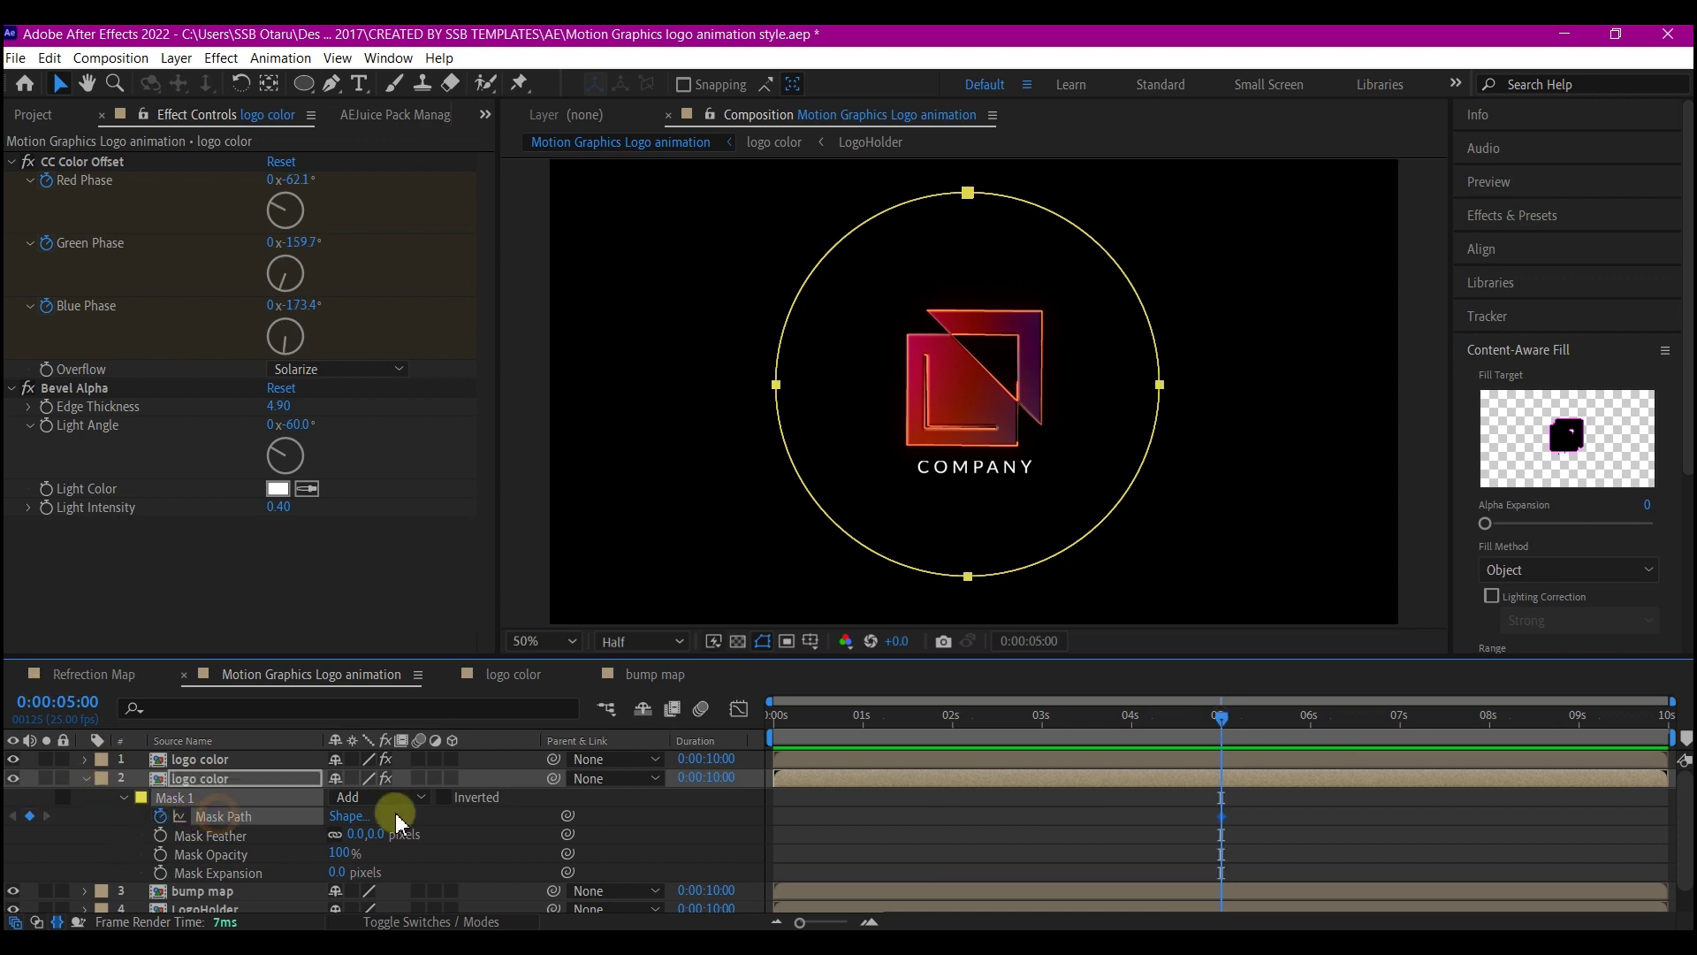
drag(1222, 728, 957, 735)
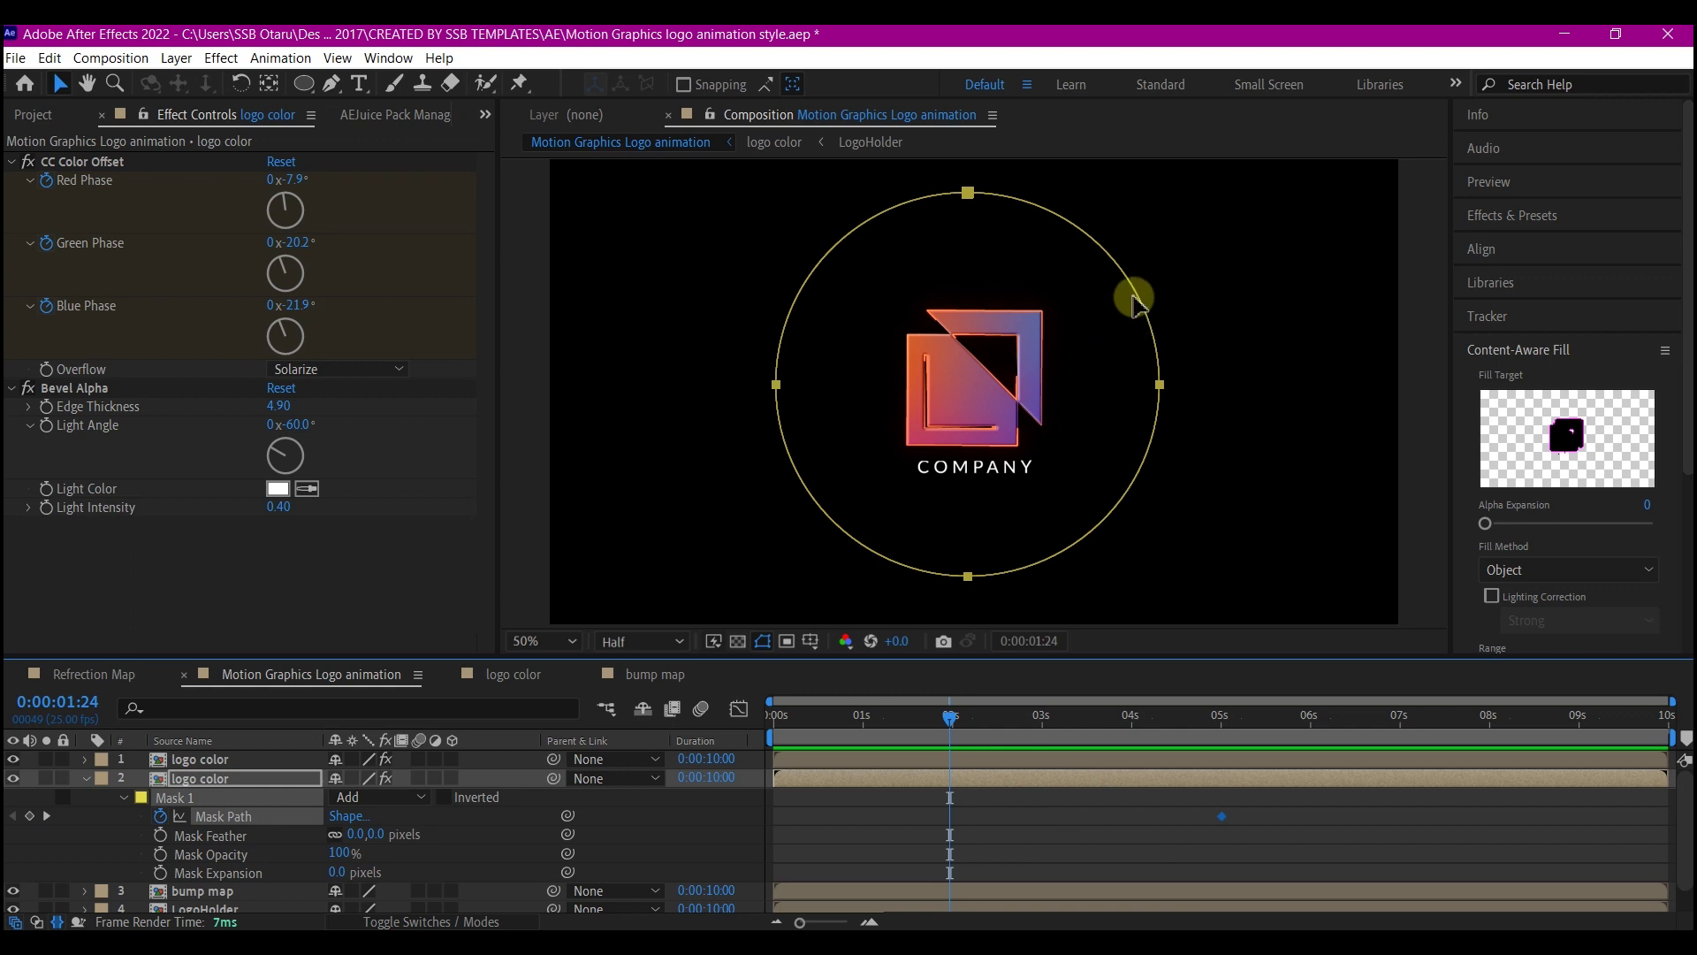
drag(1139, 298, 863, 443)
Step: Push the circular mask further to the lower left and scrub the timeline to check its reveal
click(155, 844)
drag(194, 847, 26, 879)
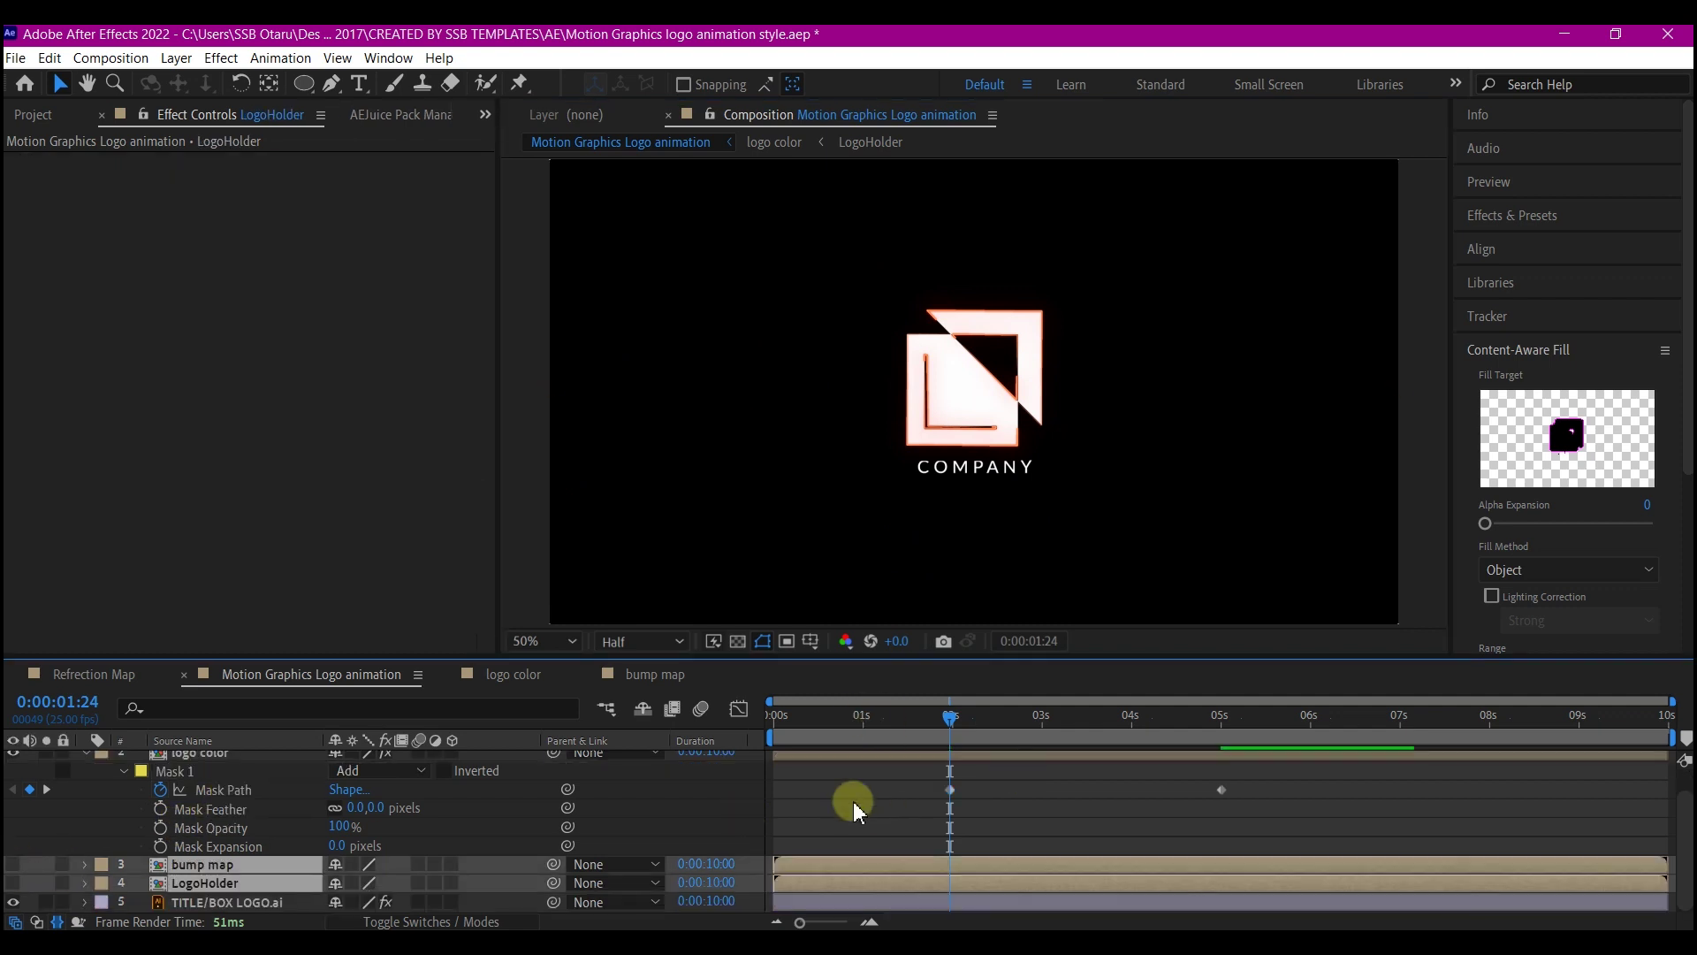
mouse_move(1113, 928)
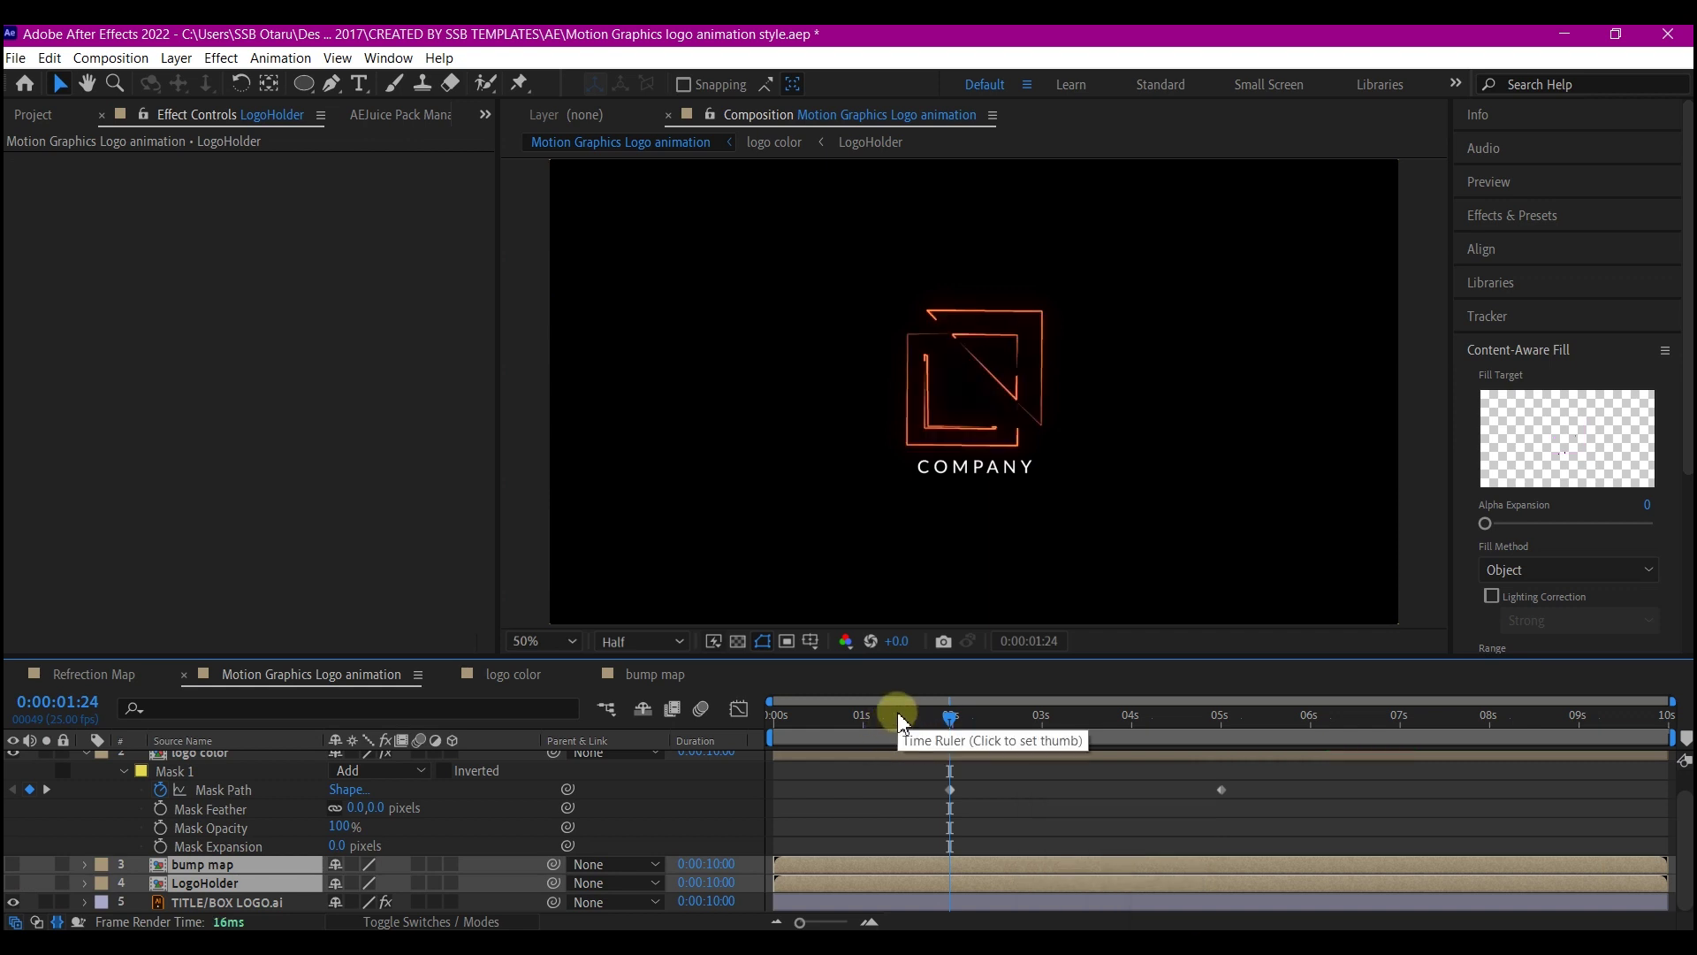
click(952, 716)
drag(952, 716, 1143, 720)
click(762, 817)
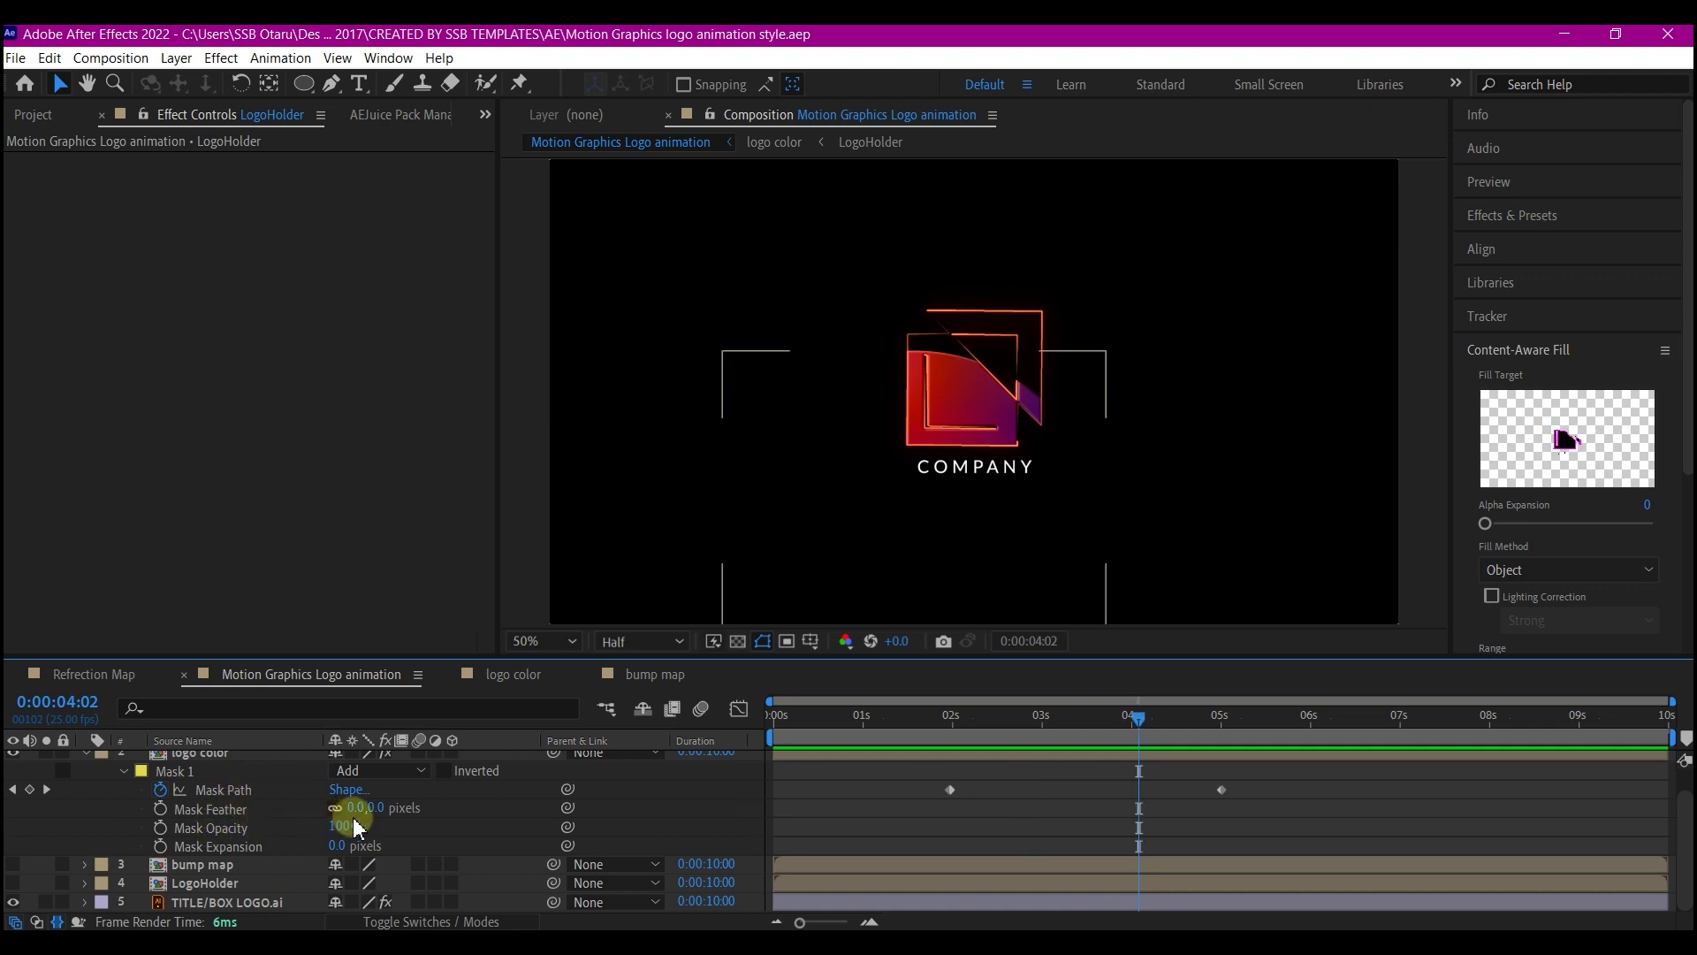
Step: Feather the mask edge to 147 pixels and shift both Mask Path keyframes about one second earlier
drag(349, 808, 499, 787)
click(971, 714)
drag(1262, 780, 872, 827)
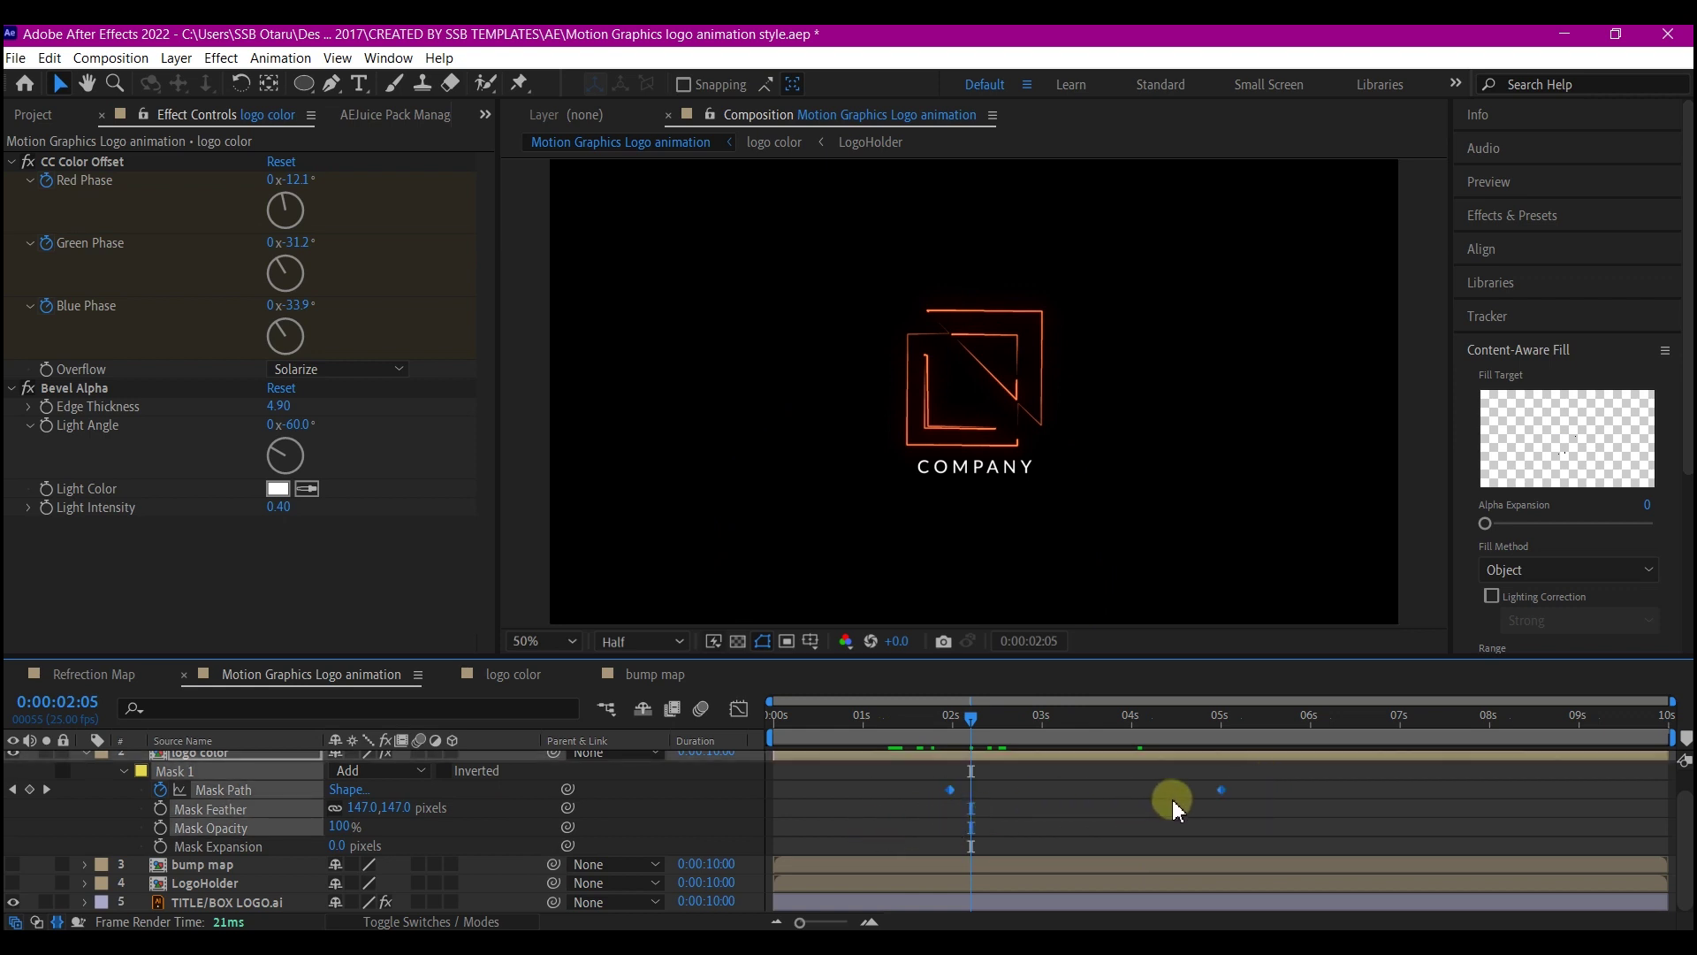
click(1222, 791)
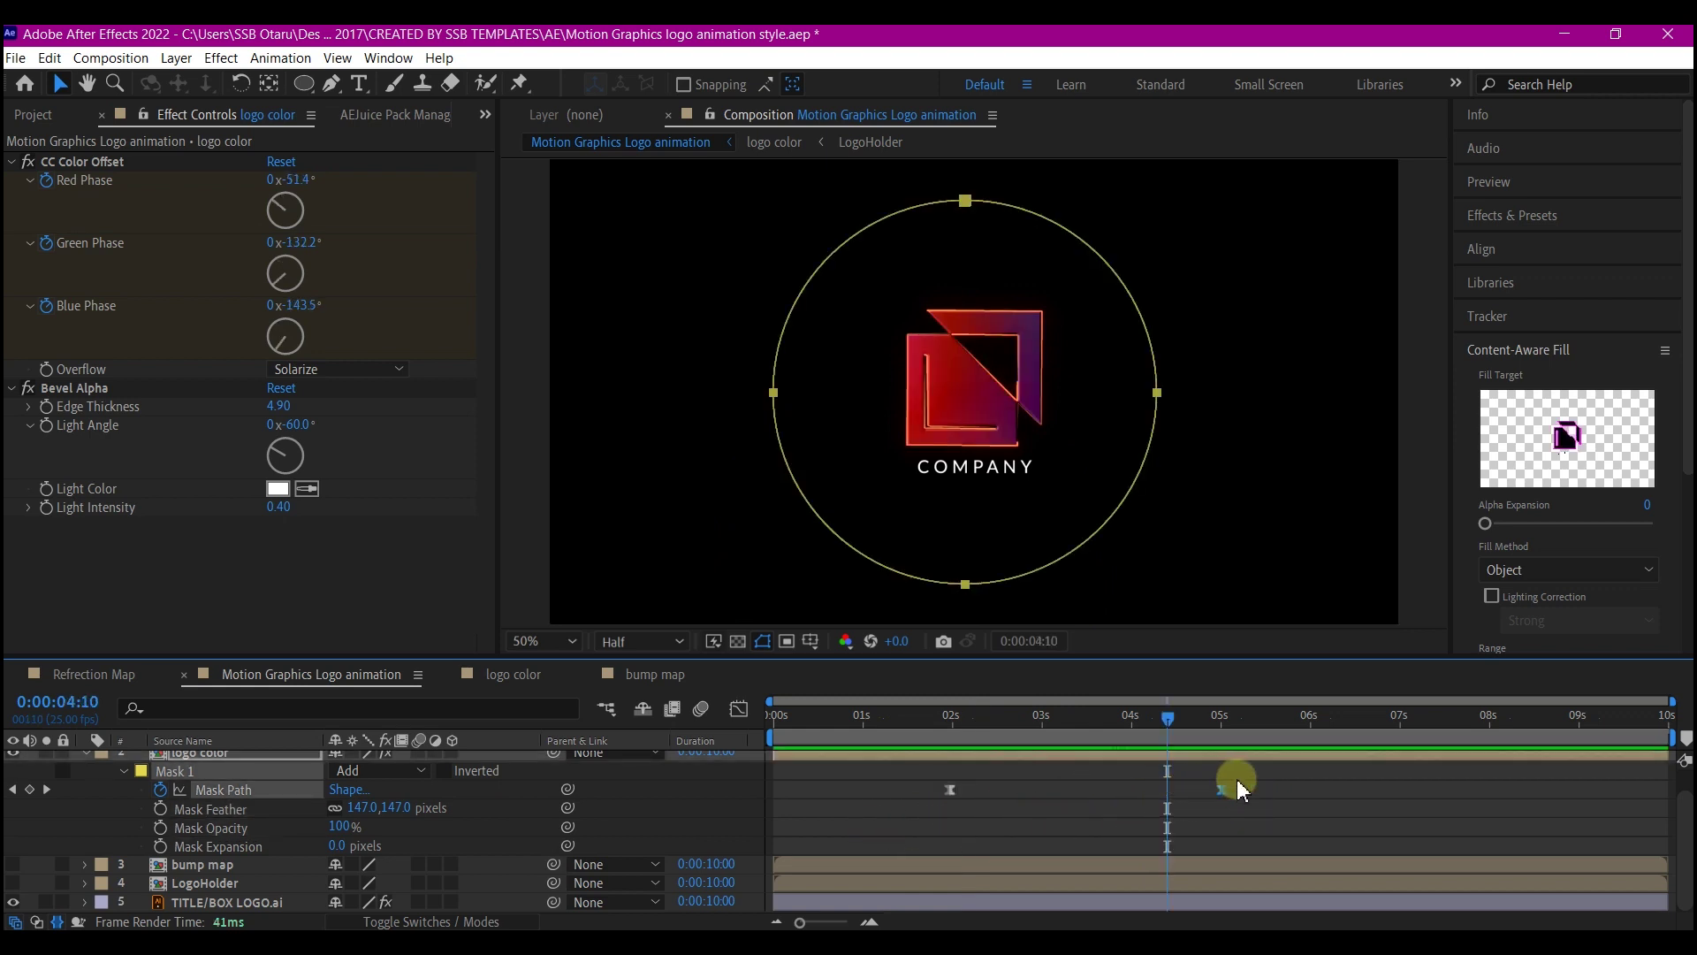
drag(1275, 778, 916, 846)
drag(951, 788, 852, 788)
mouse_move(787, 714)
mouse_down()
mouse_move(984, 720)
mouse_move(814, 721)
mouse_up()
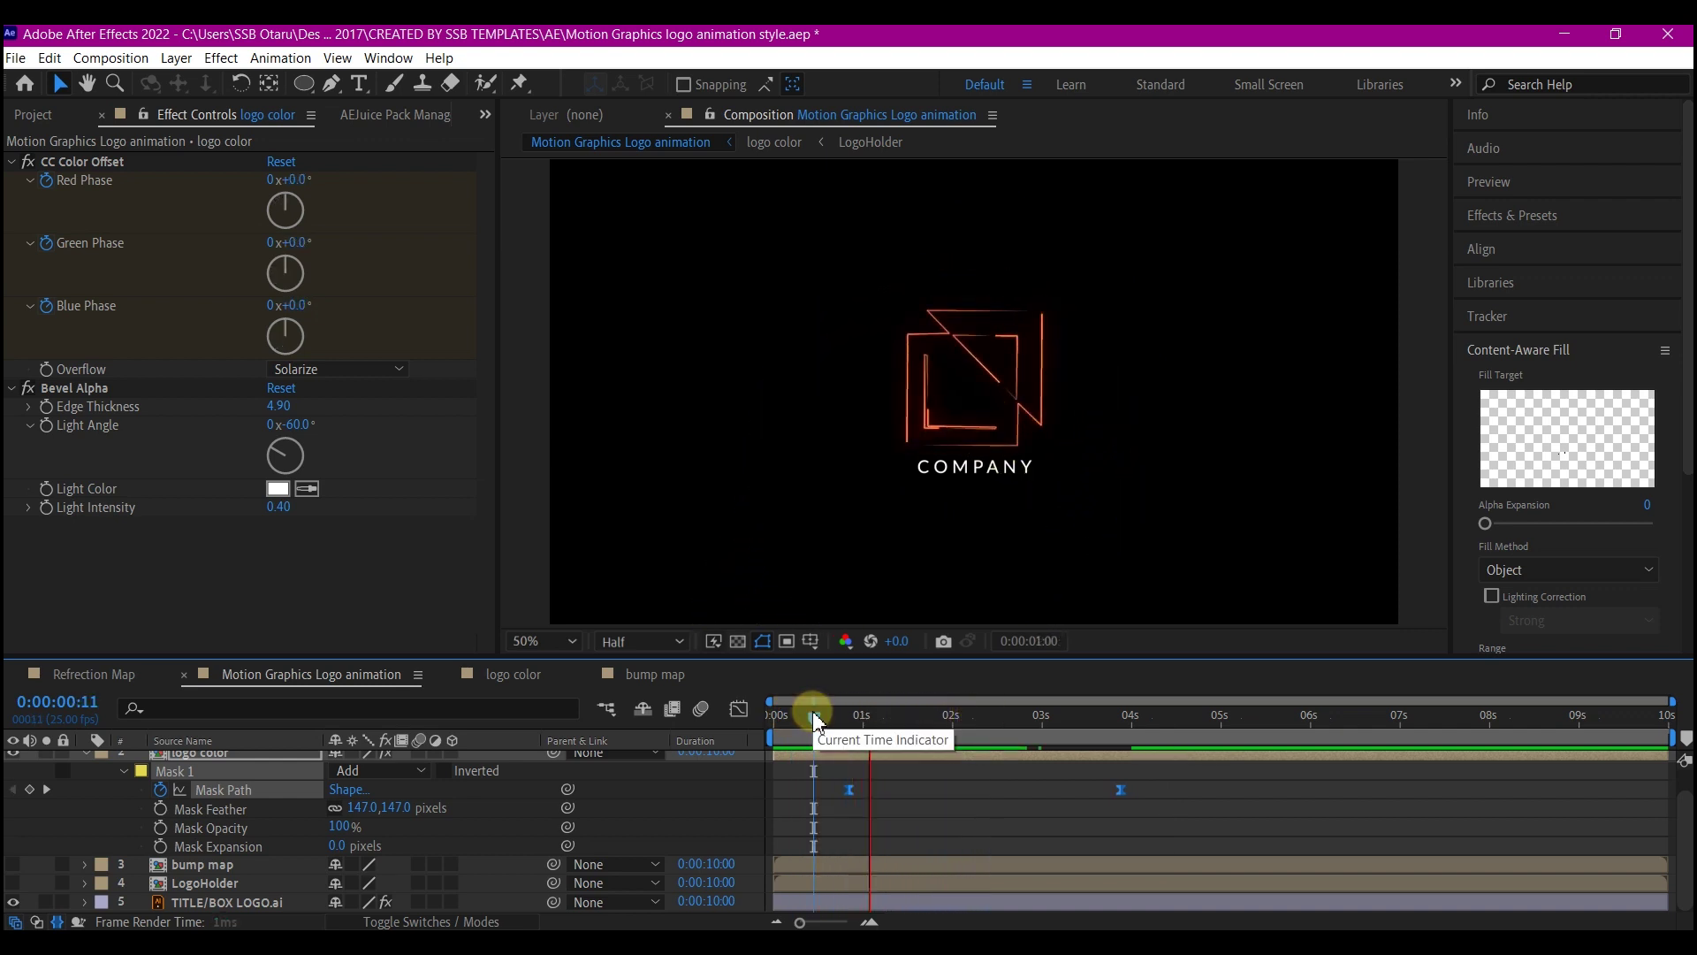
Step: Keyframe the top layer's opacity to fade to 0% by about 3 seconds, then preview from the start
key(space)
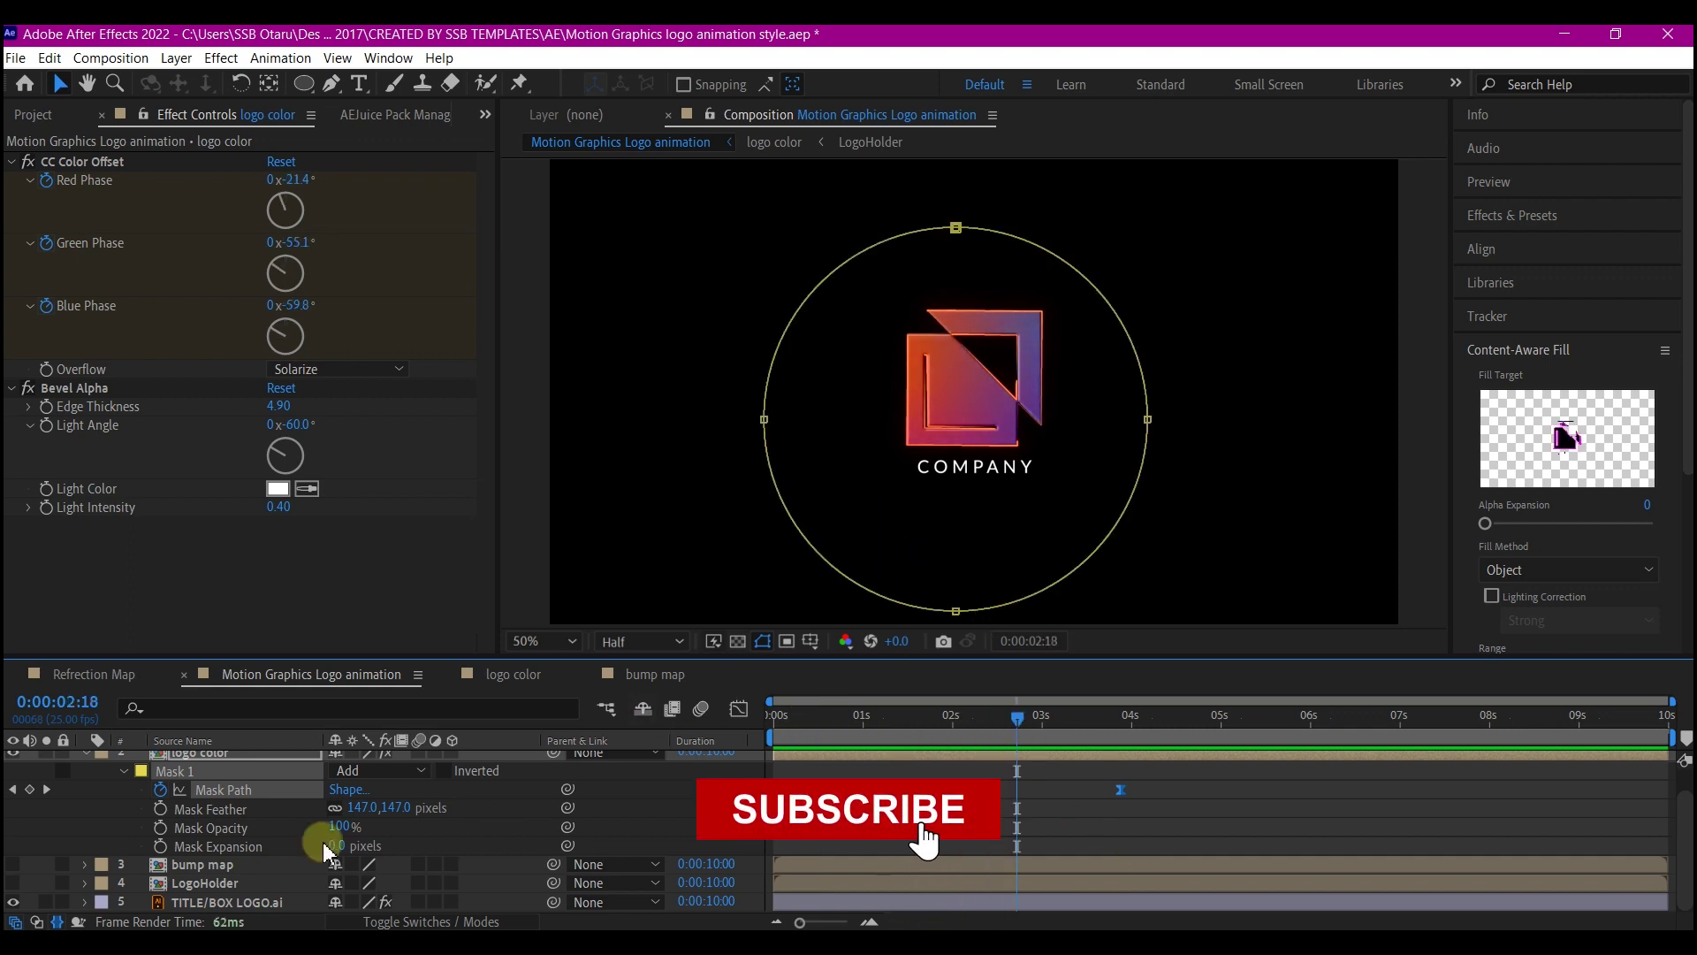
click(958, 730)
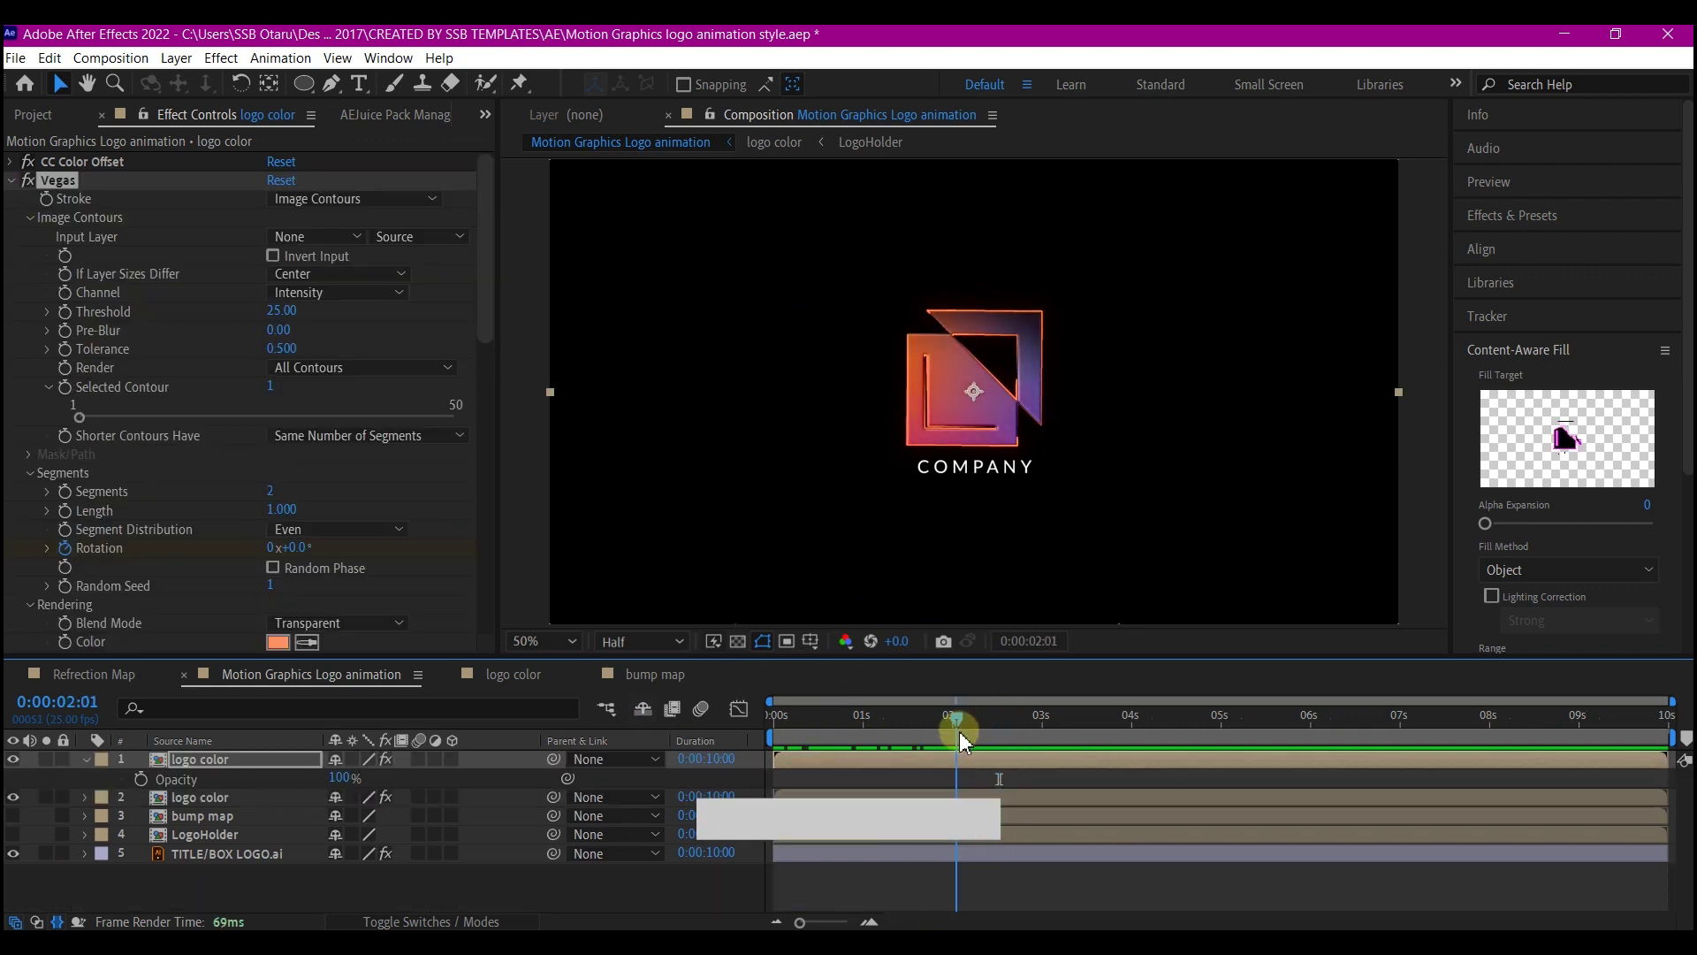
drag(958, 730, 972, 726)
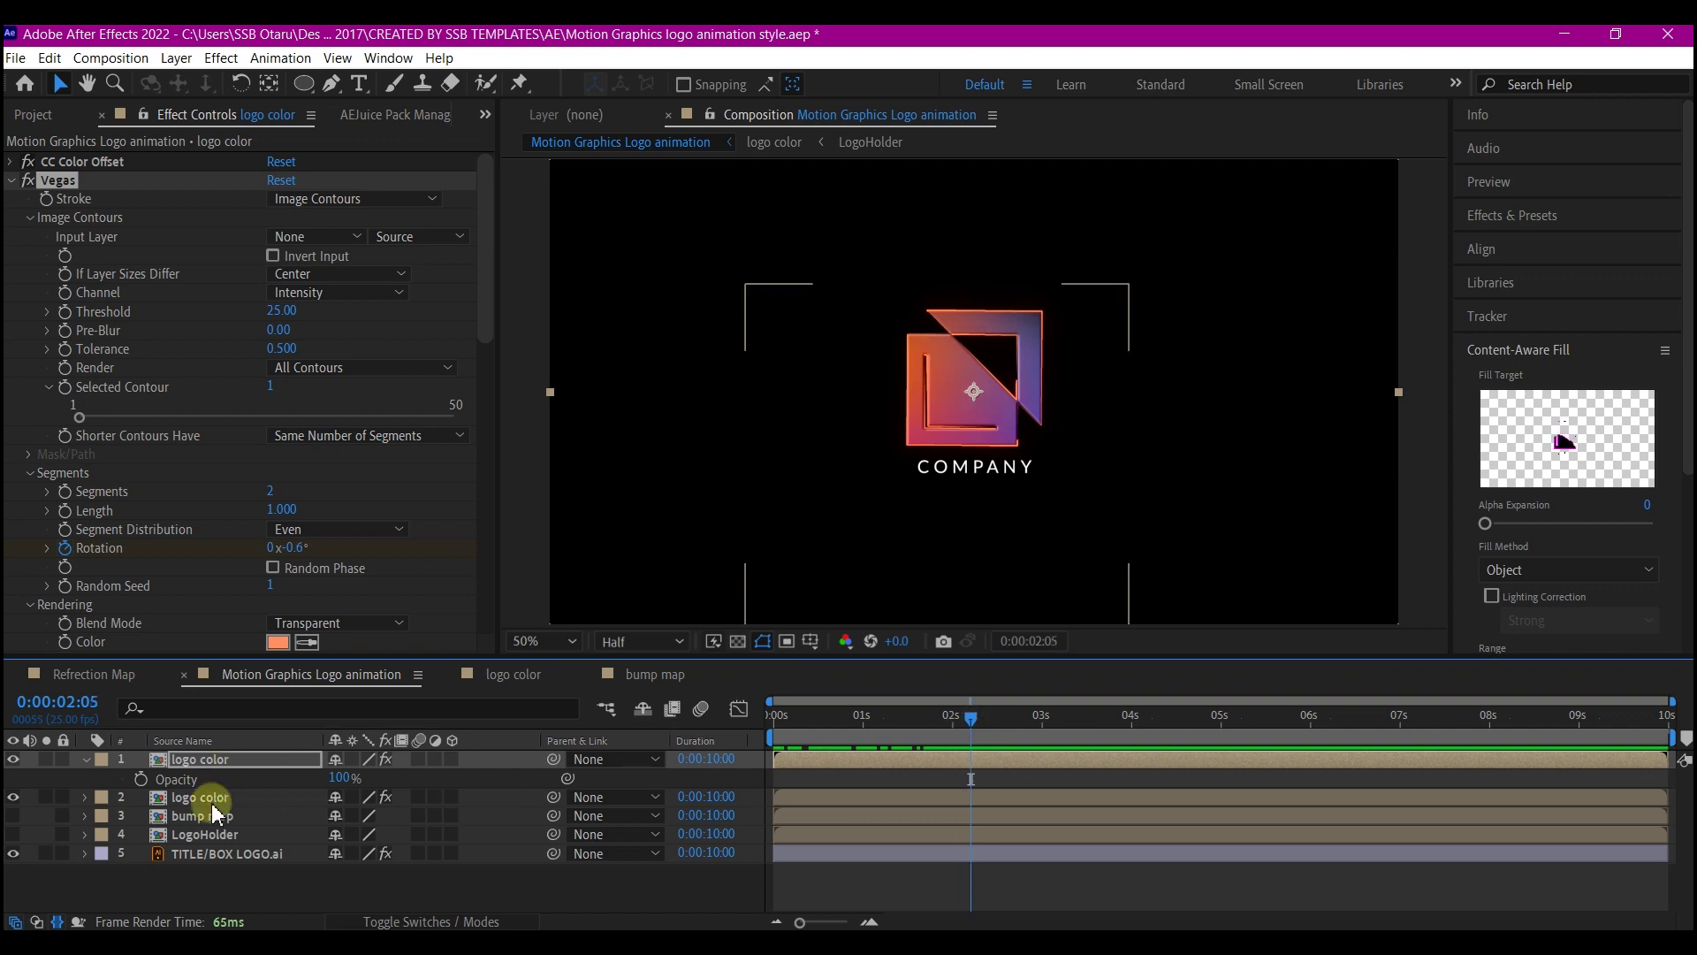
click(141, 780)
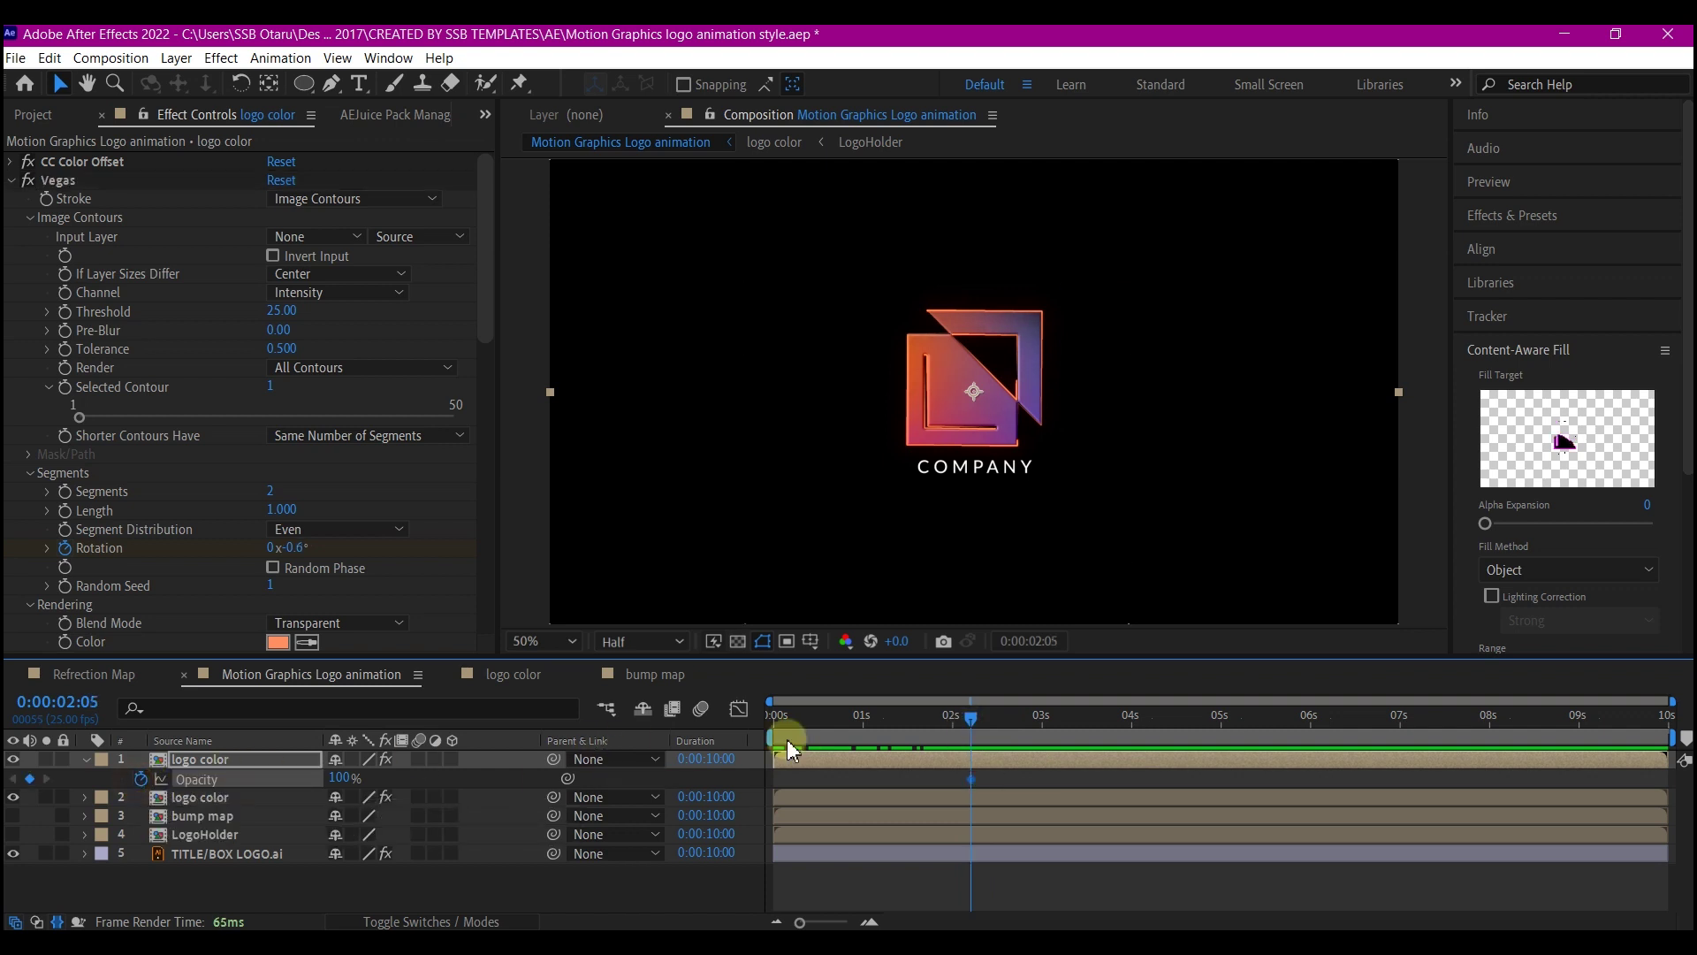
drag(972, 716, 1028, 723)
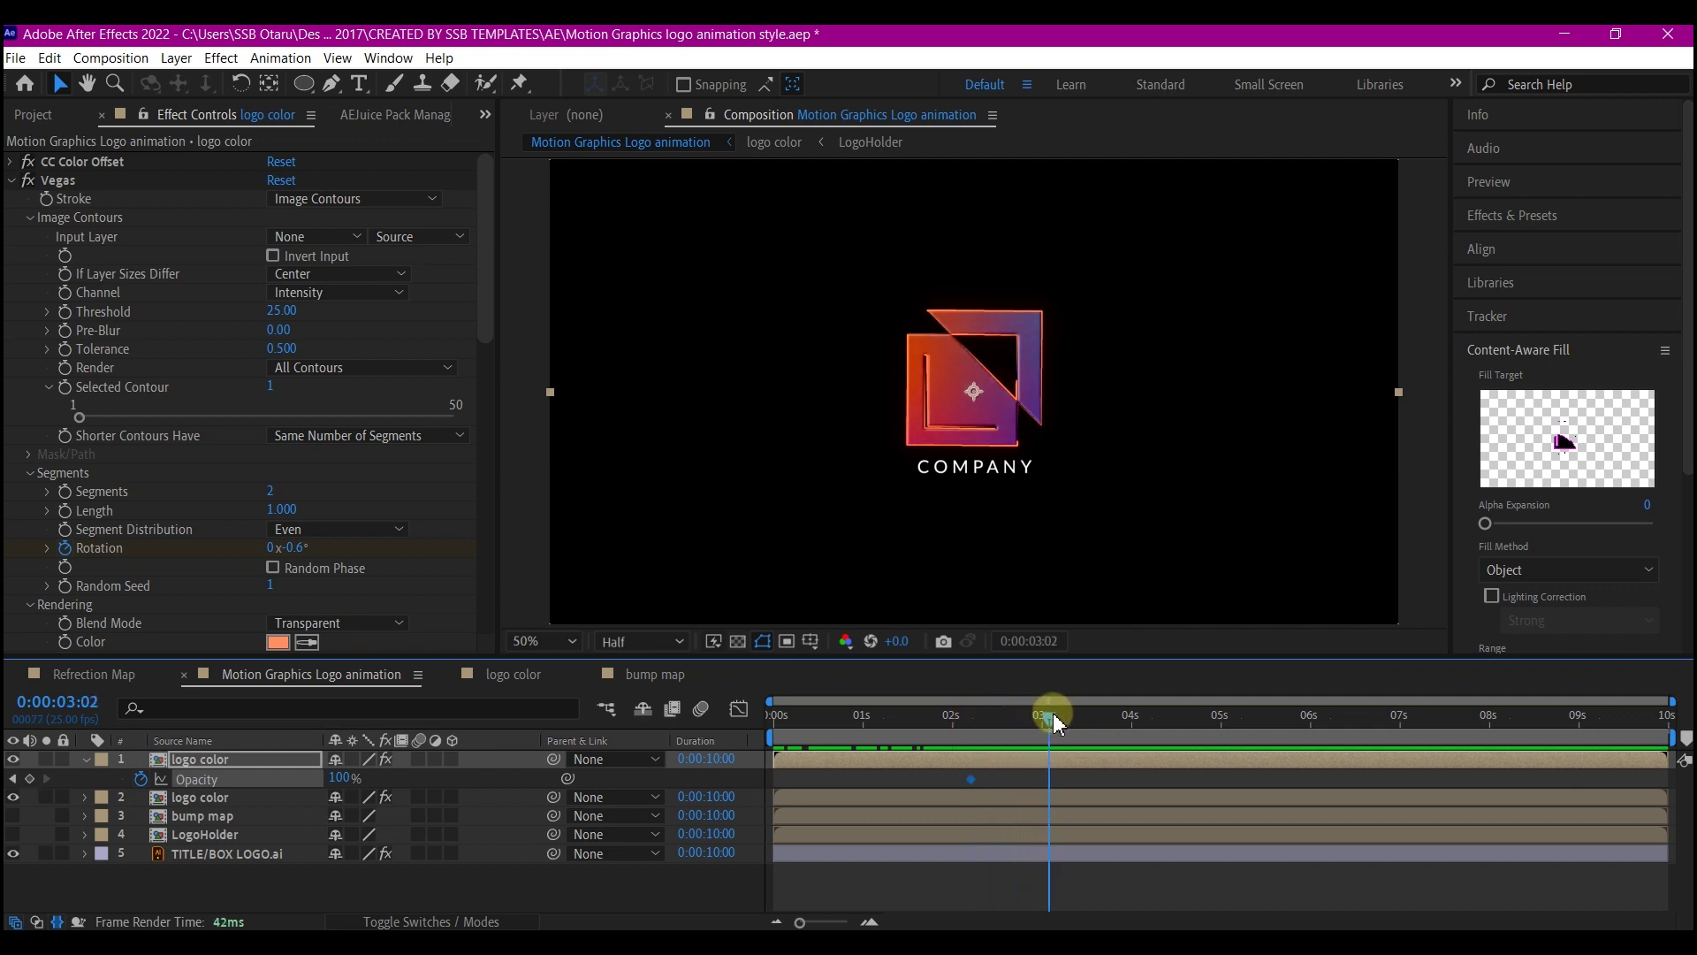
drag(1053, 712, 1057, 714)
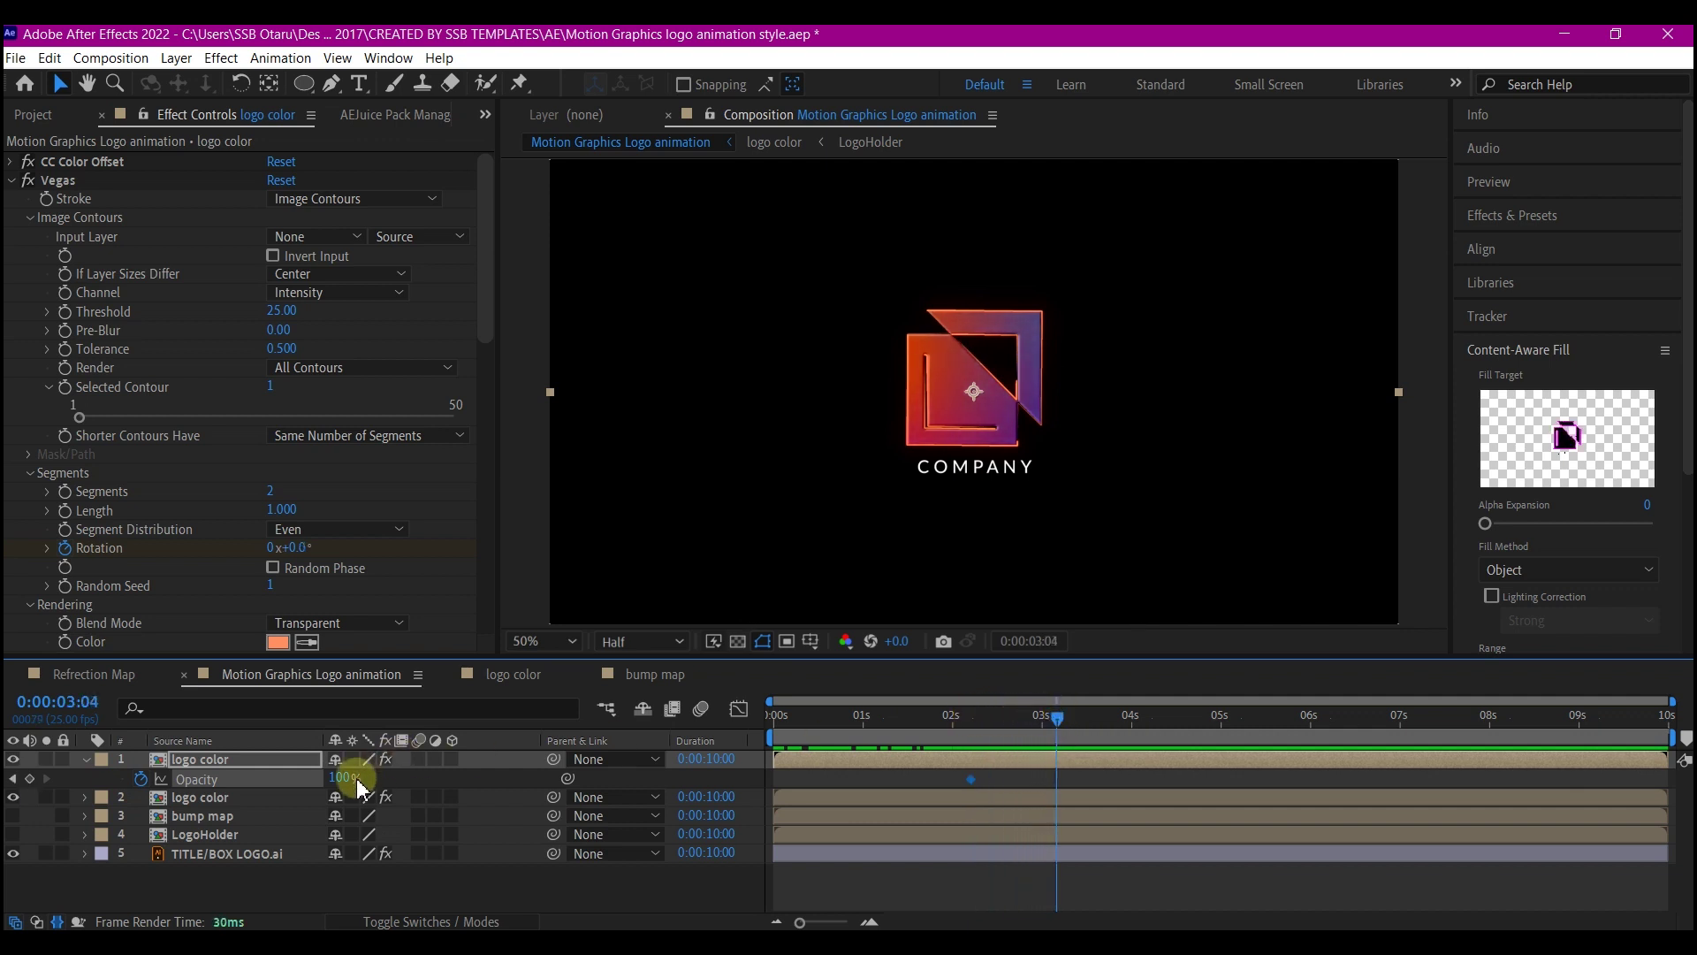
drag(339, 778, 8, 815)
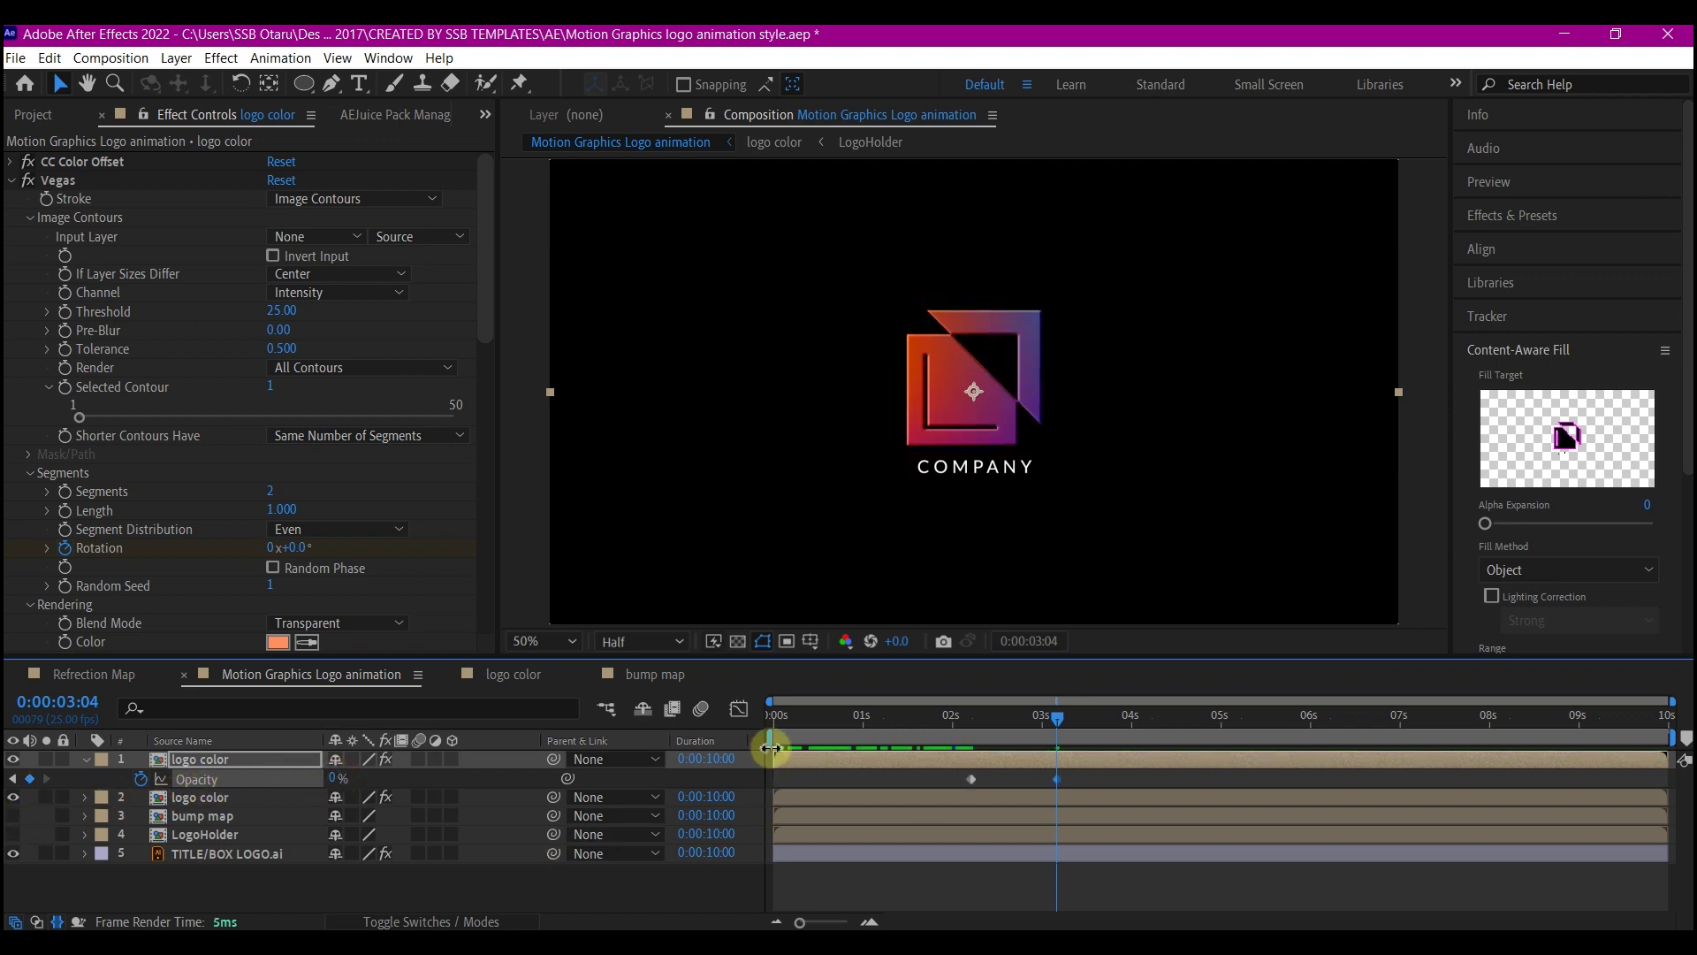
drag(855, 717, 757, 719)
key(space)
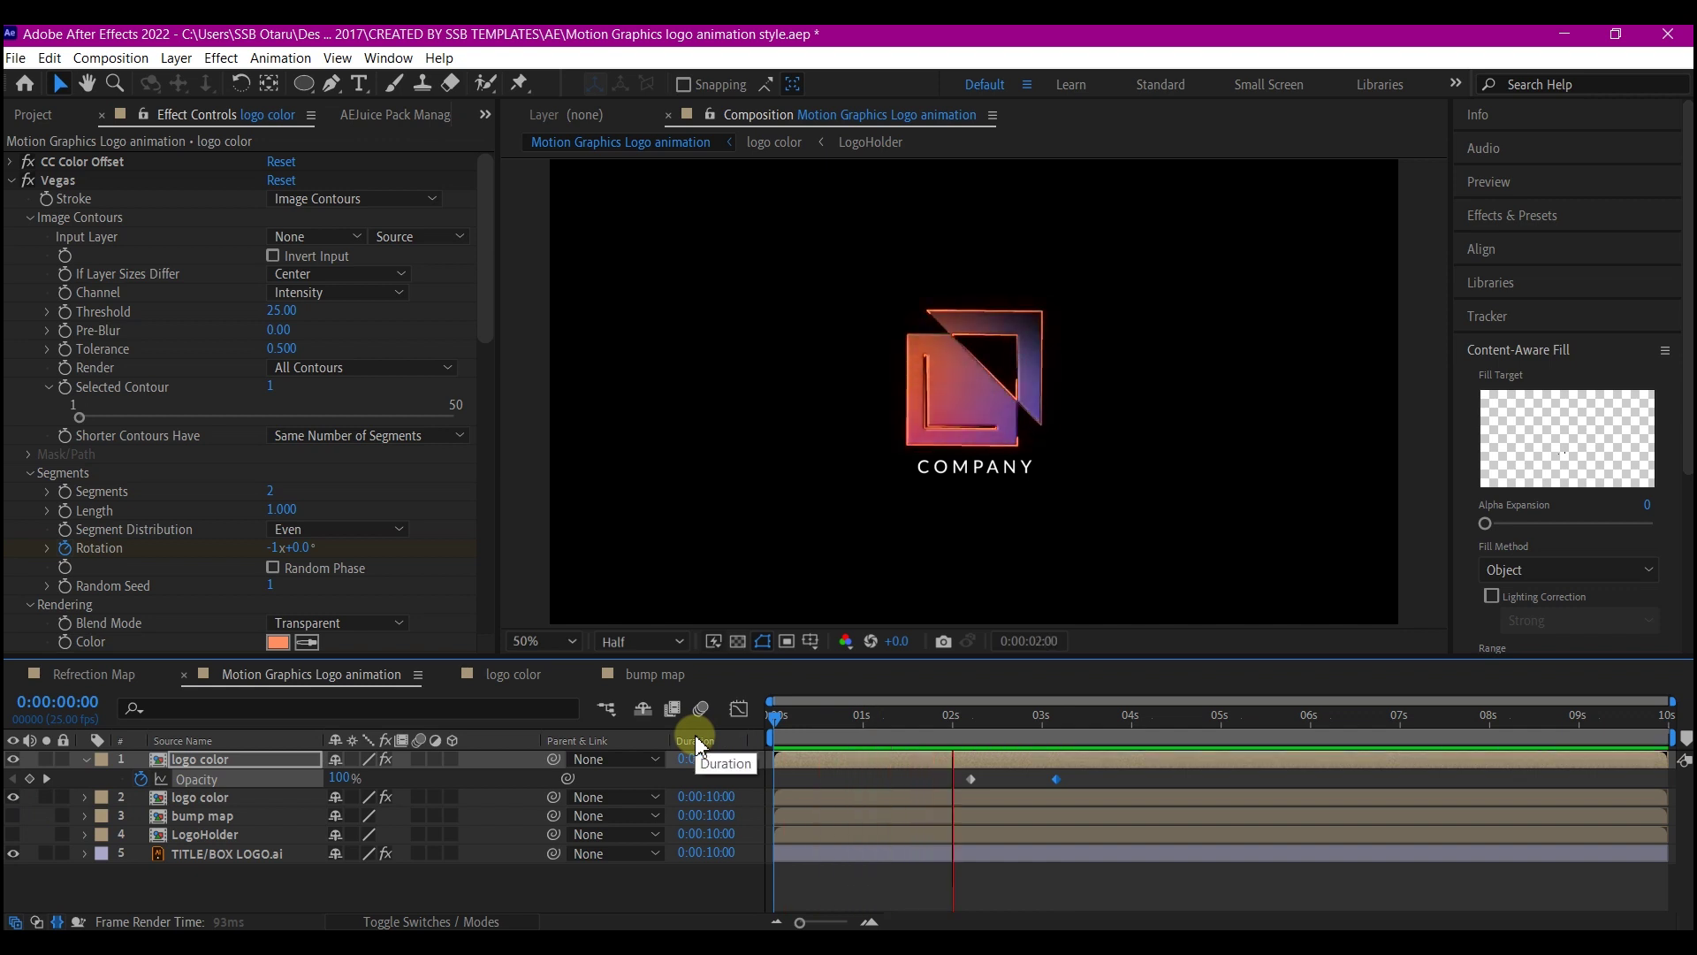
key(space)
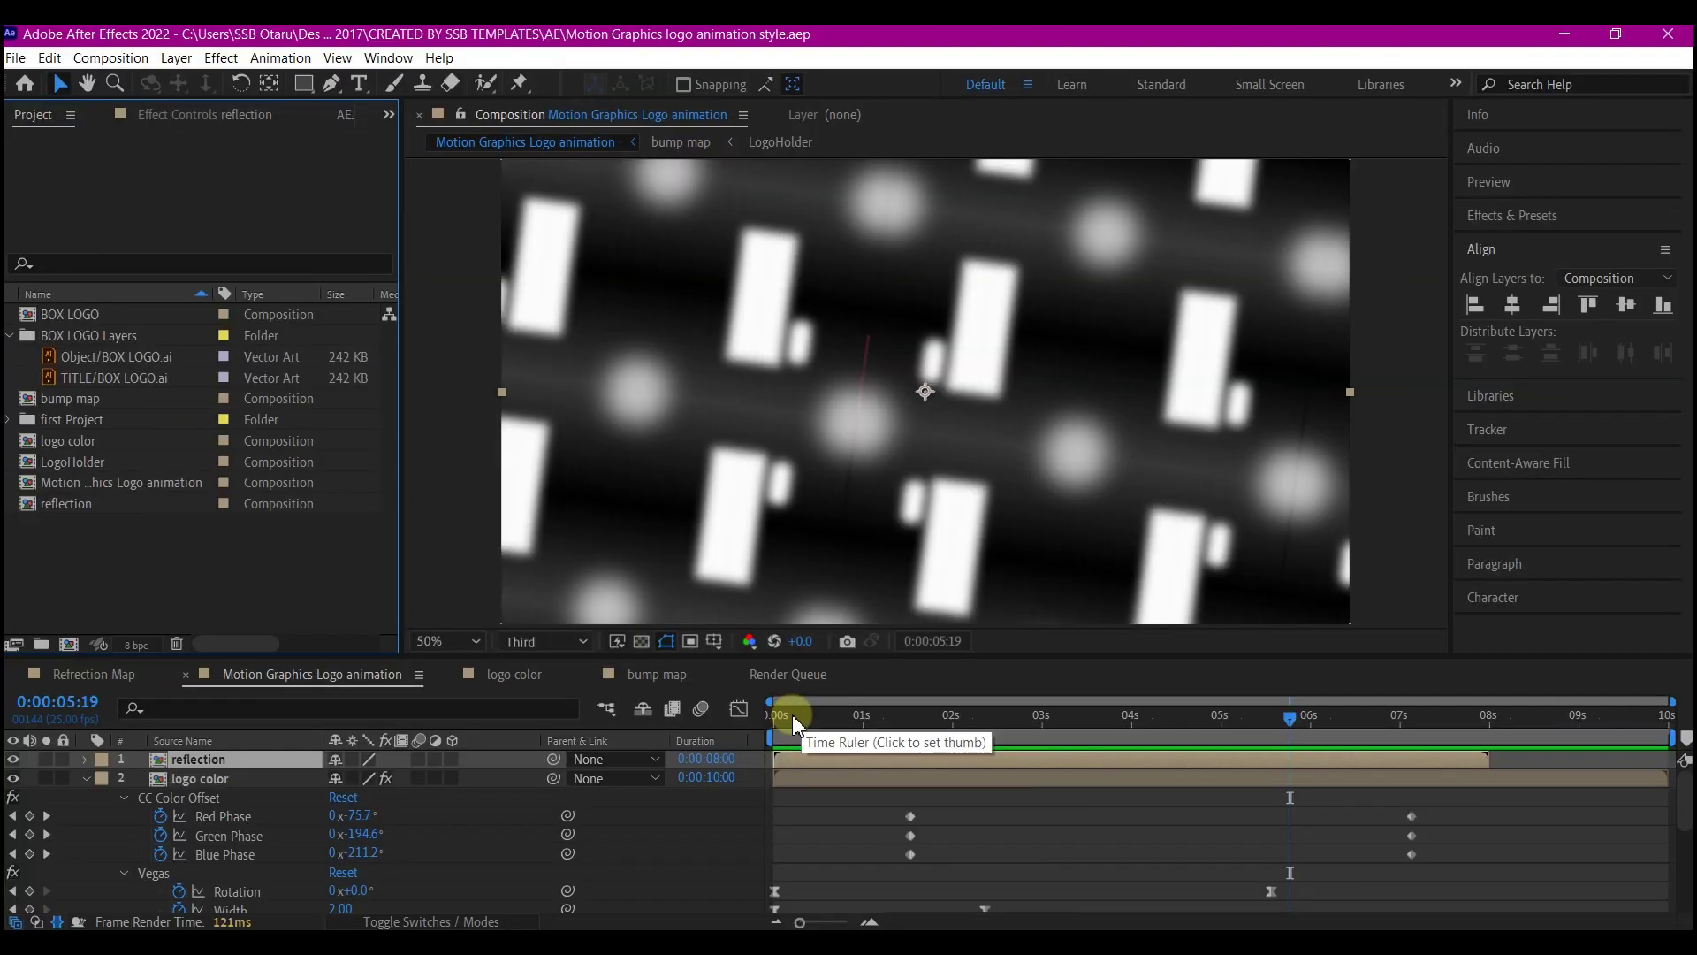
Step: Scrub the reflection animation and add the LogoHolder comp above the reflection layer
drag(792, 714, 1097, 730)
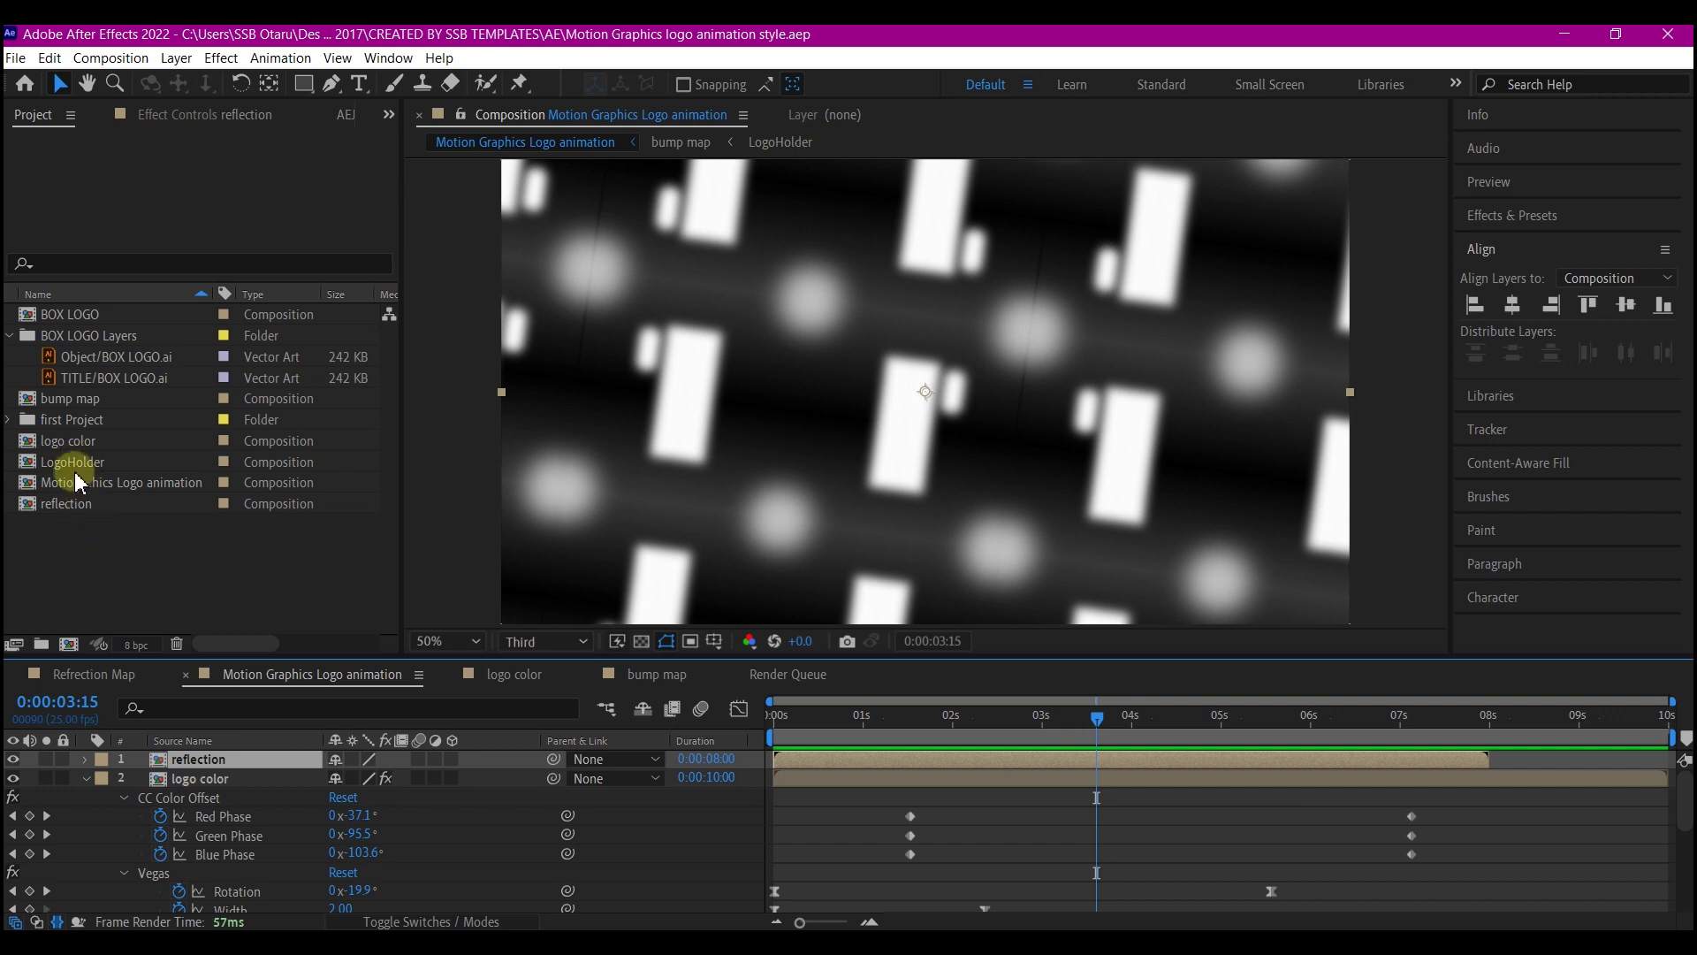
drag(75, 463, 194, 769)
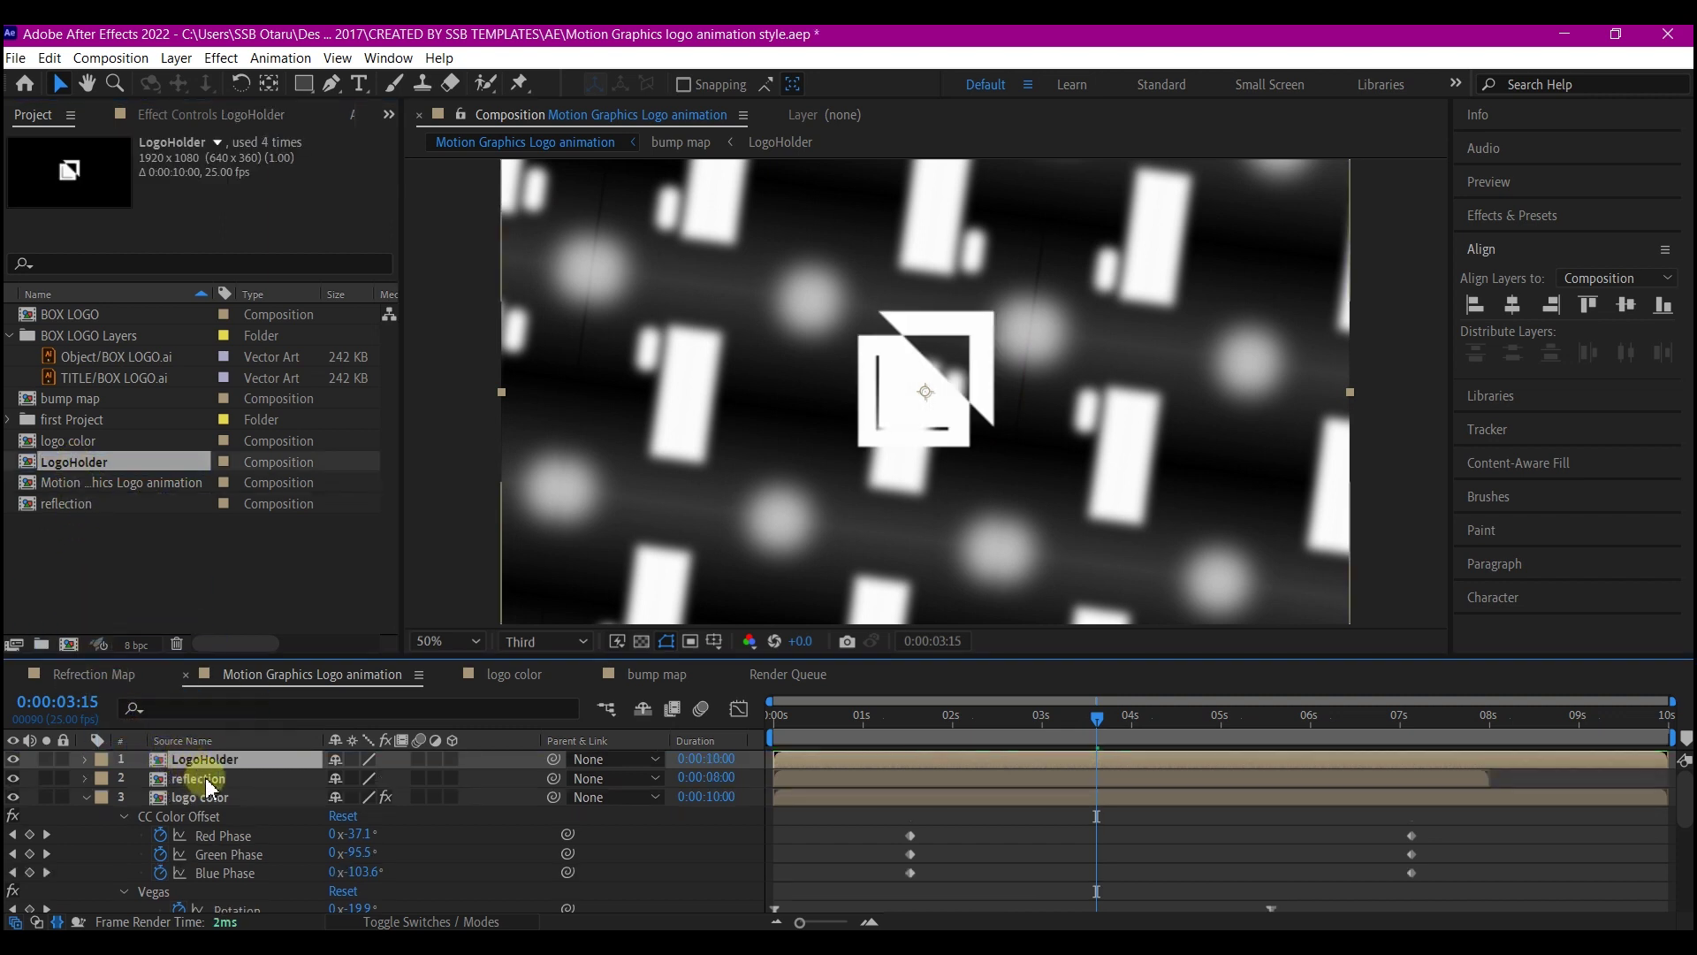
click(212, 785)
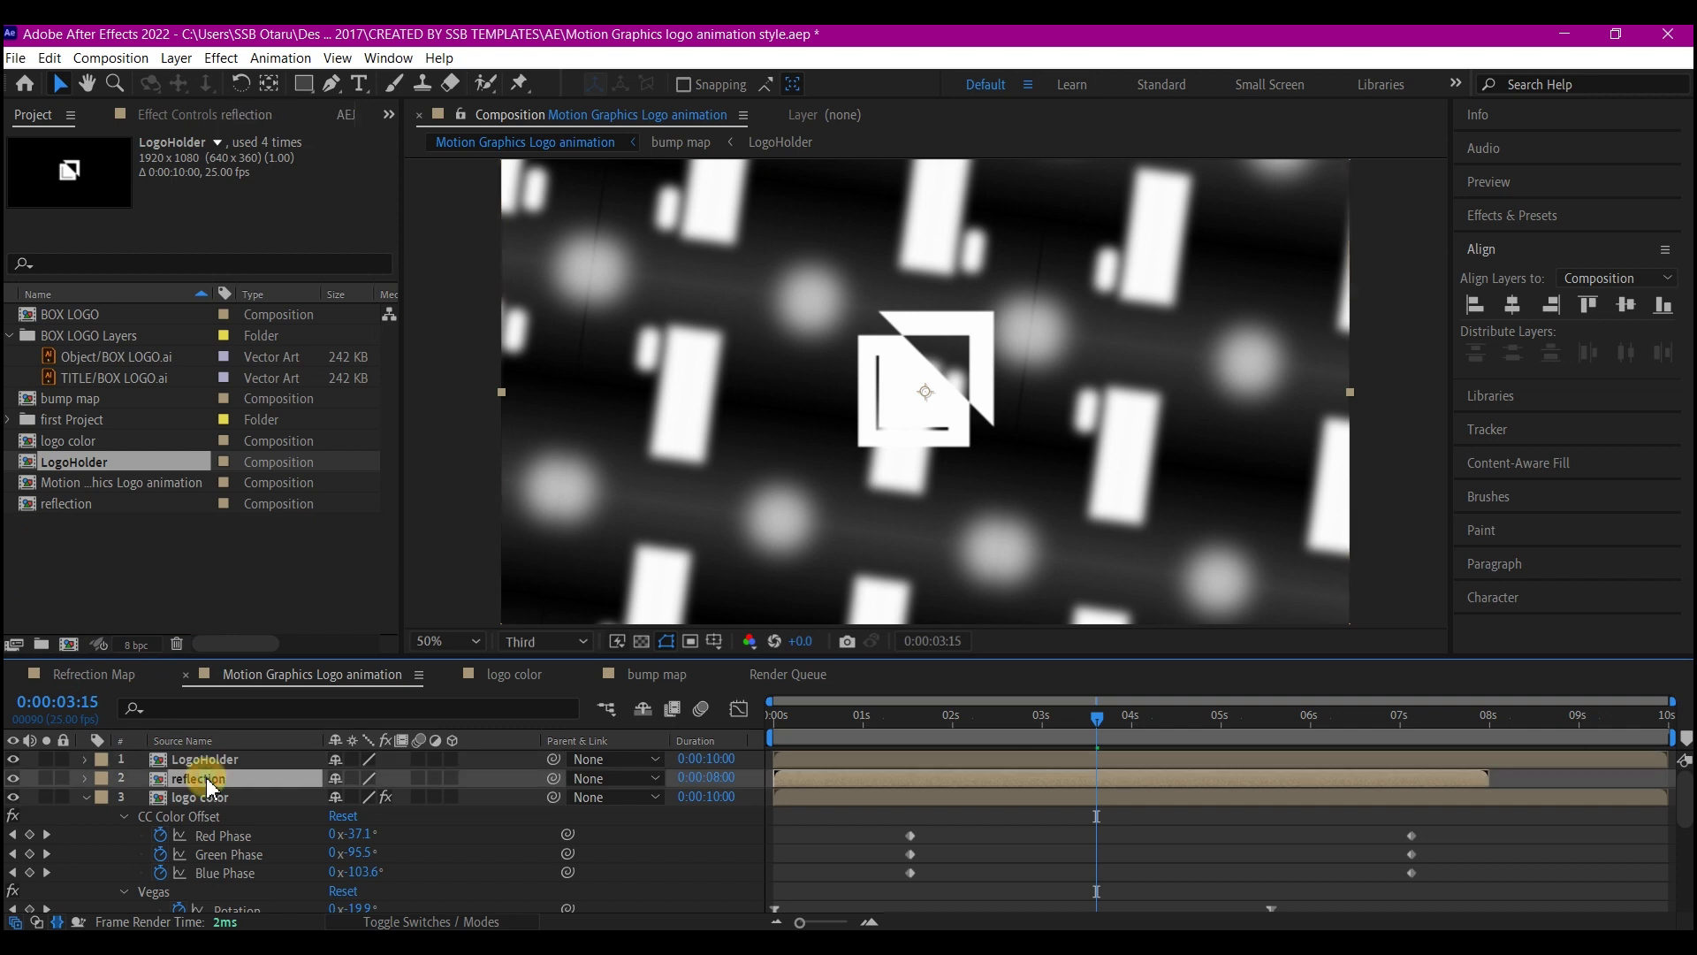
Step: Set reflection's track matte to Alpha Matte 'LogoHolder' and its blend mode to Screen
click(411, 922)
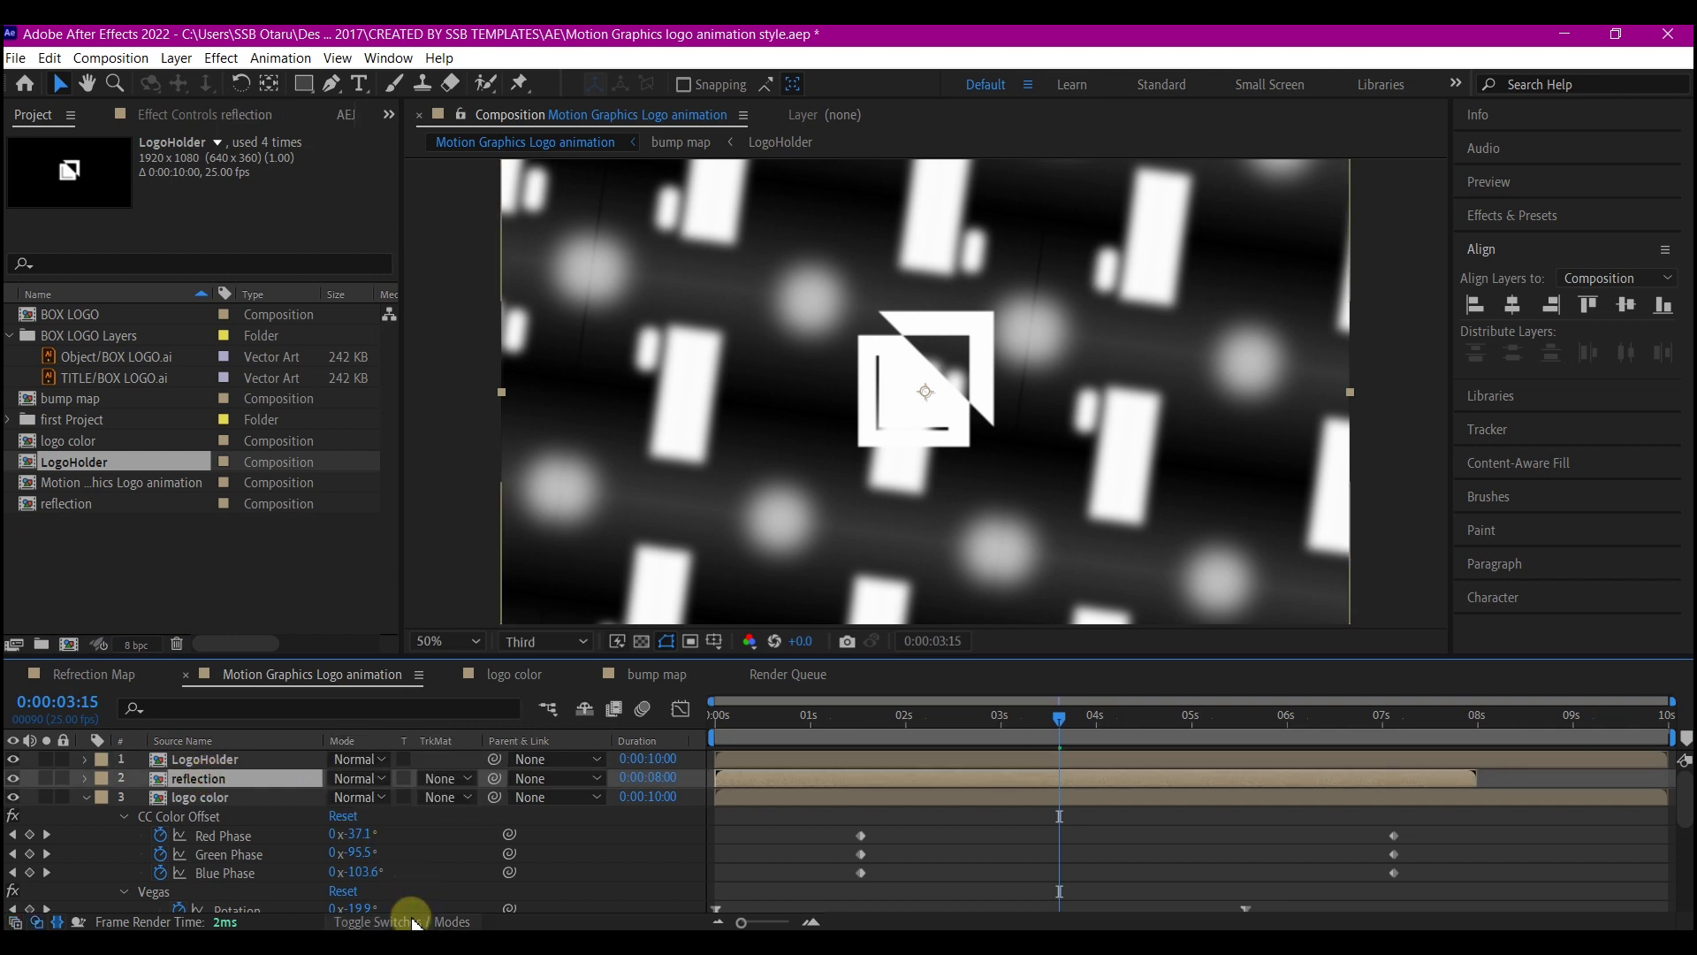
click(444, 777)
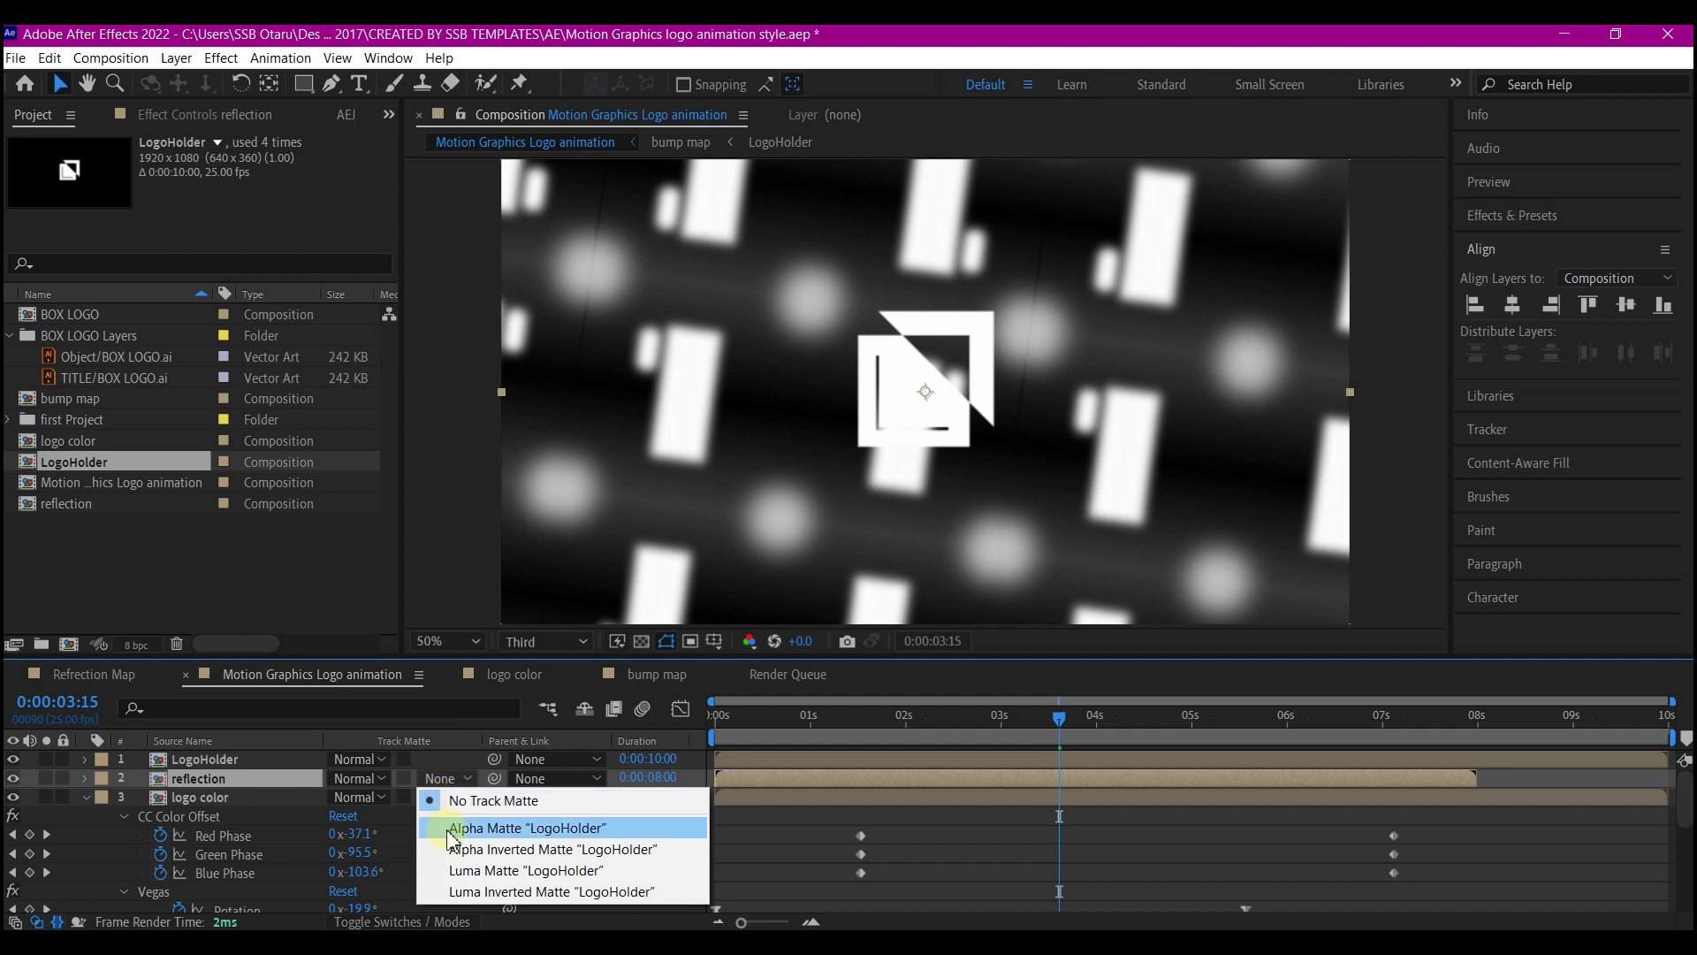
click(510, 827)
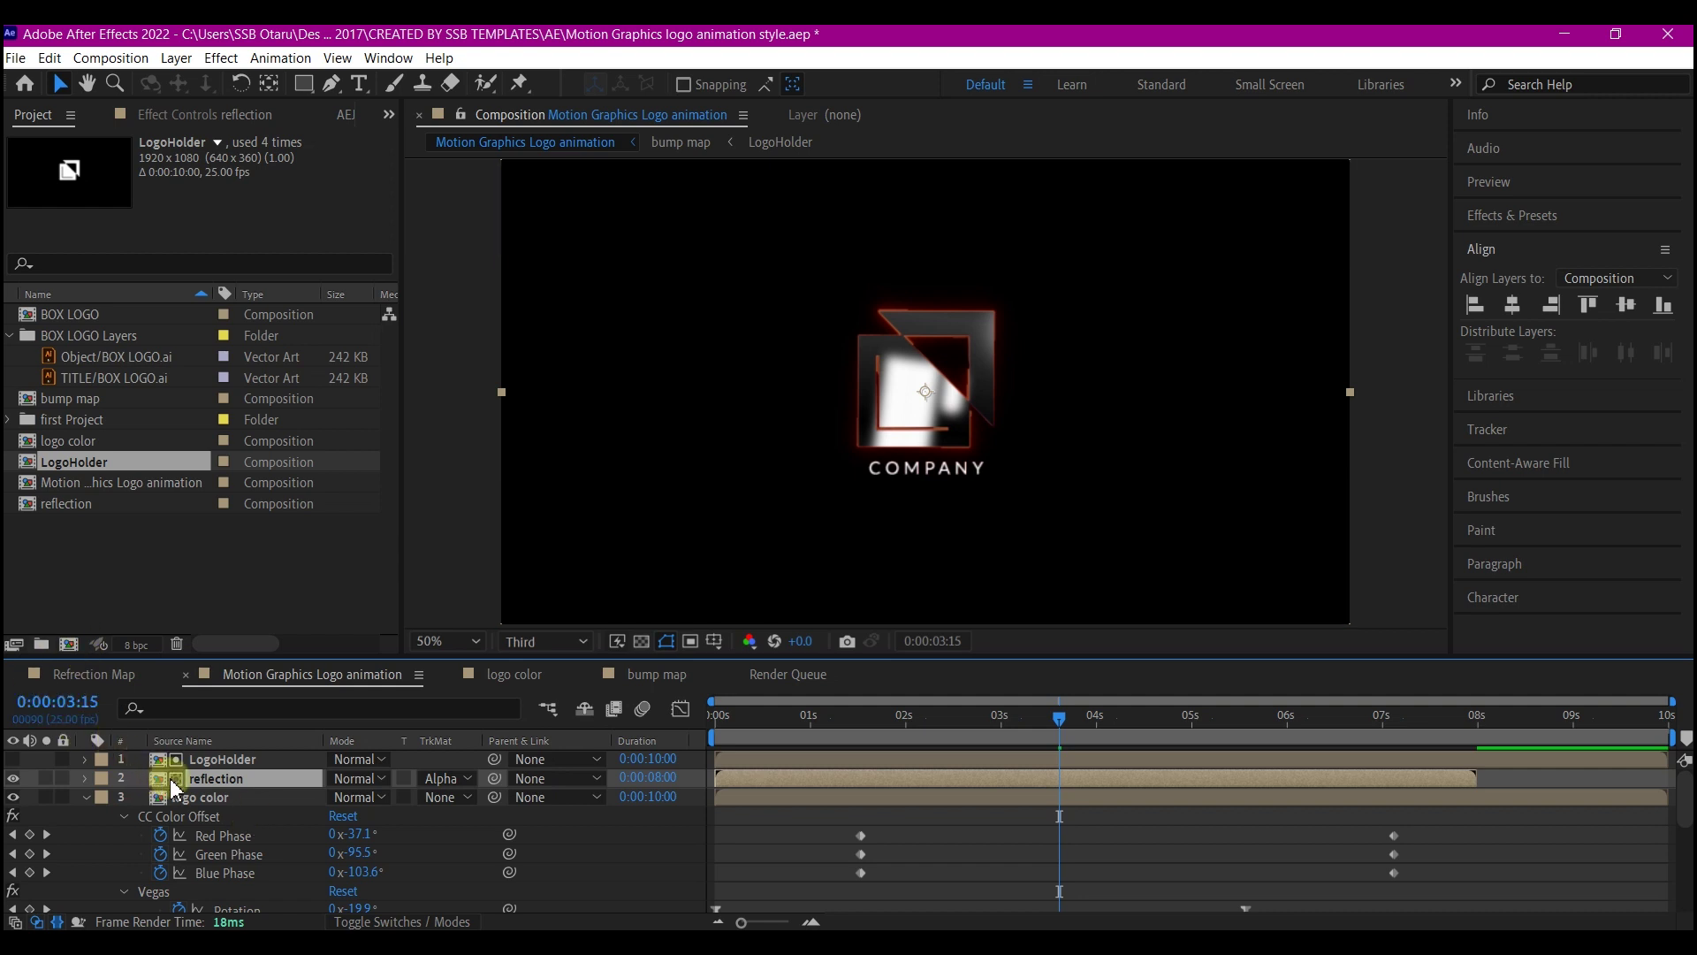
click(366, 778)
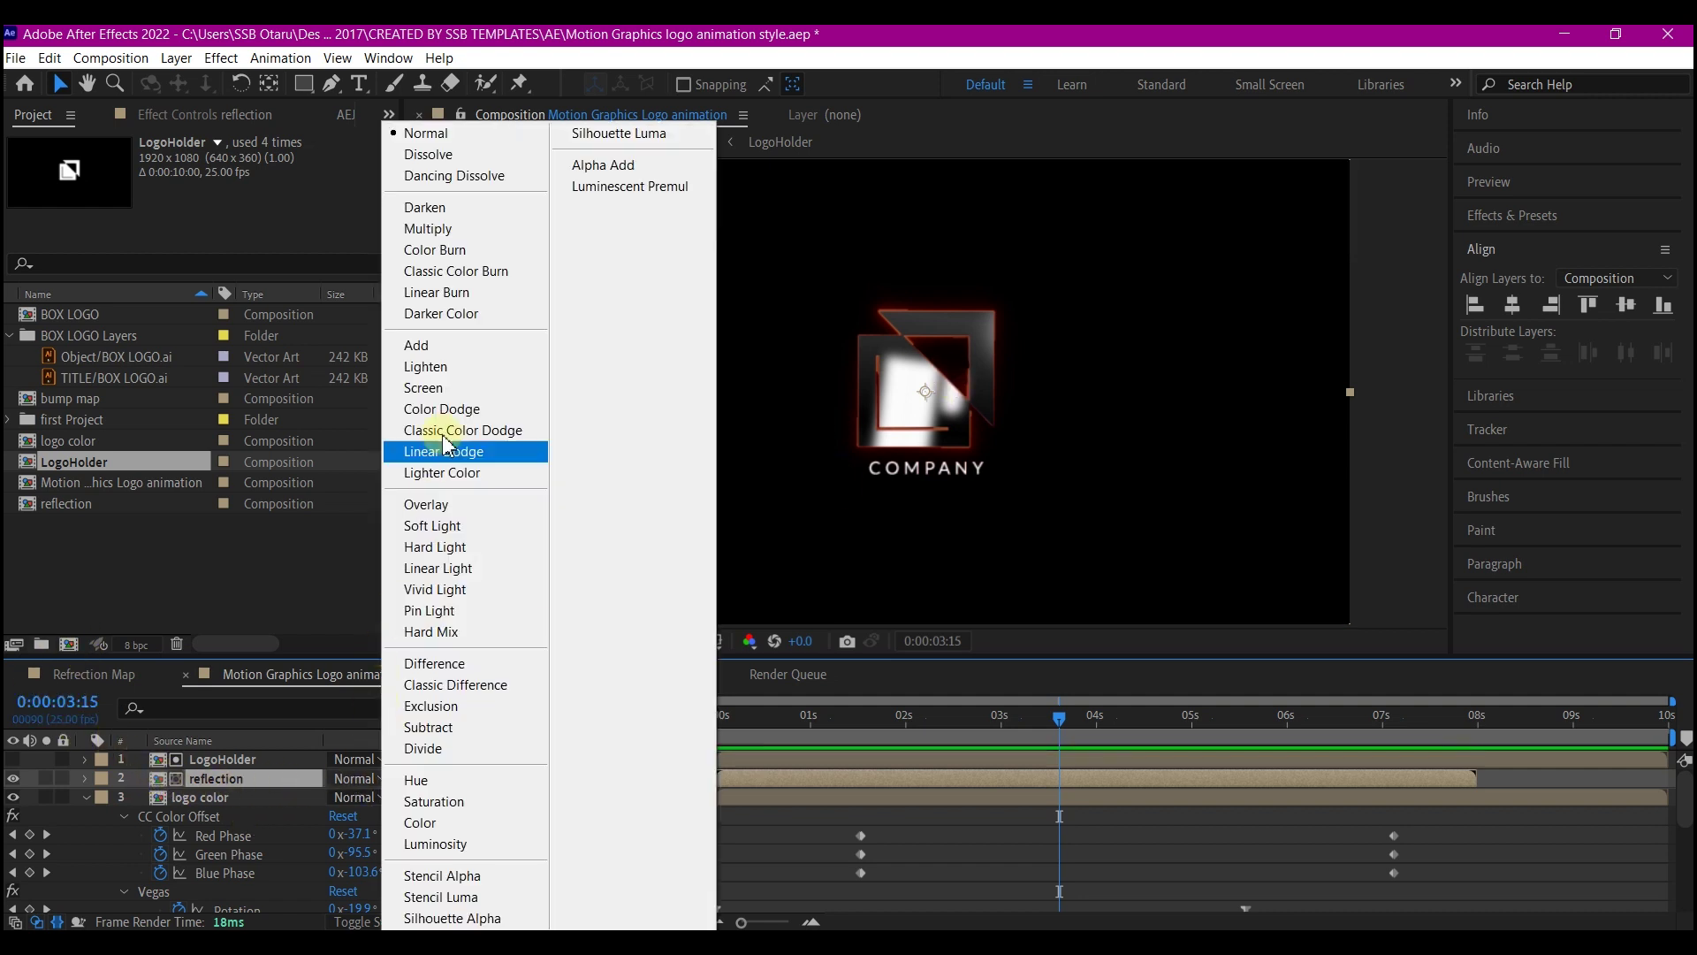
click(430, 387)
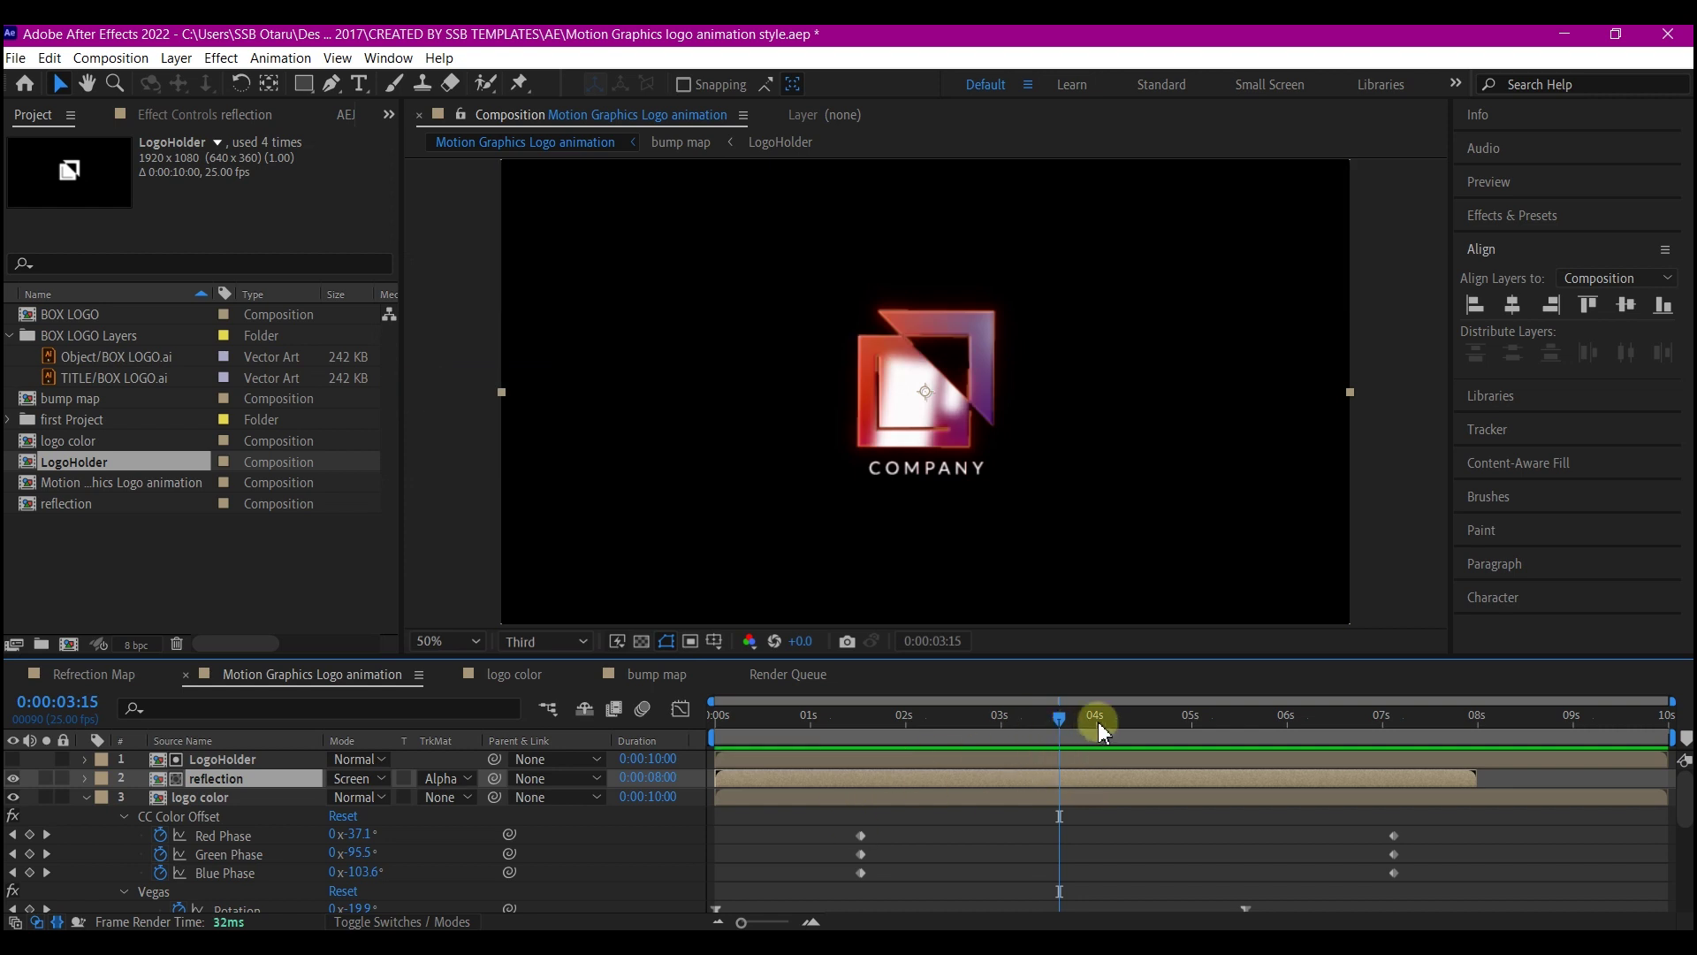
Step: Apply CC Glass to reflection with Bump Map '5. bump map', Softness 15 and Displacement 8
mouse_move(1057, 717)
mouse_down()
mouse_move(992, 716)
mouse_move(1039, 717)
mouse_up()
key(ctrl+space)
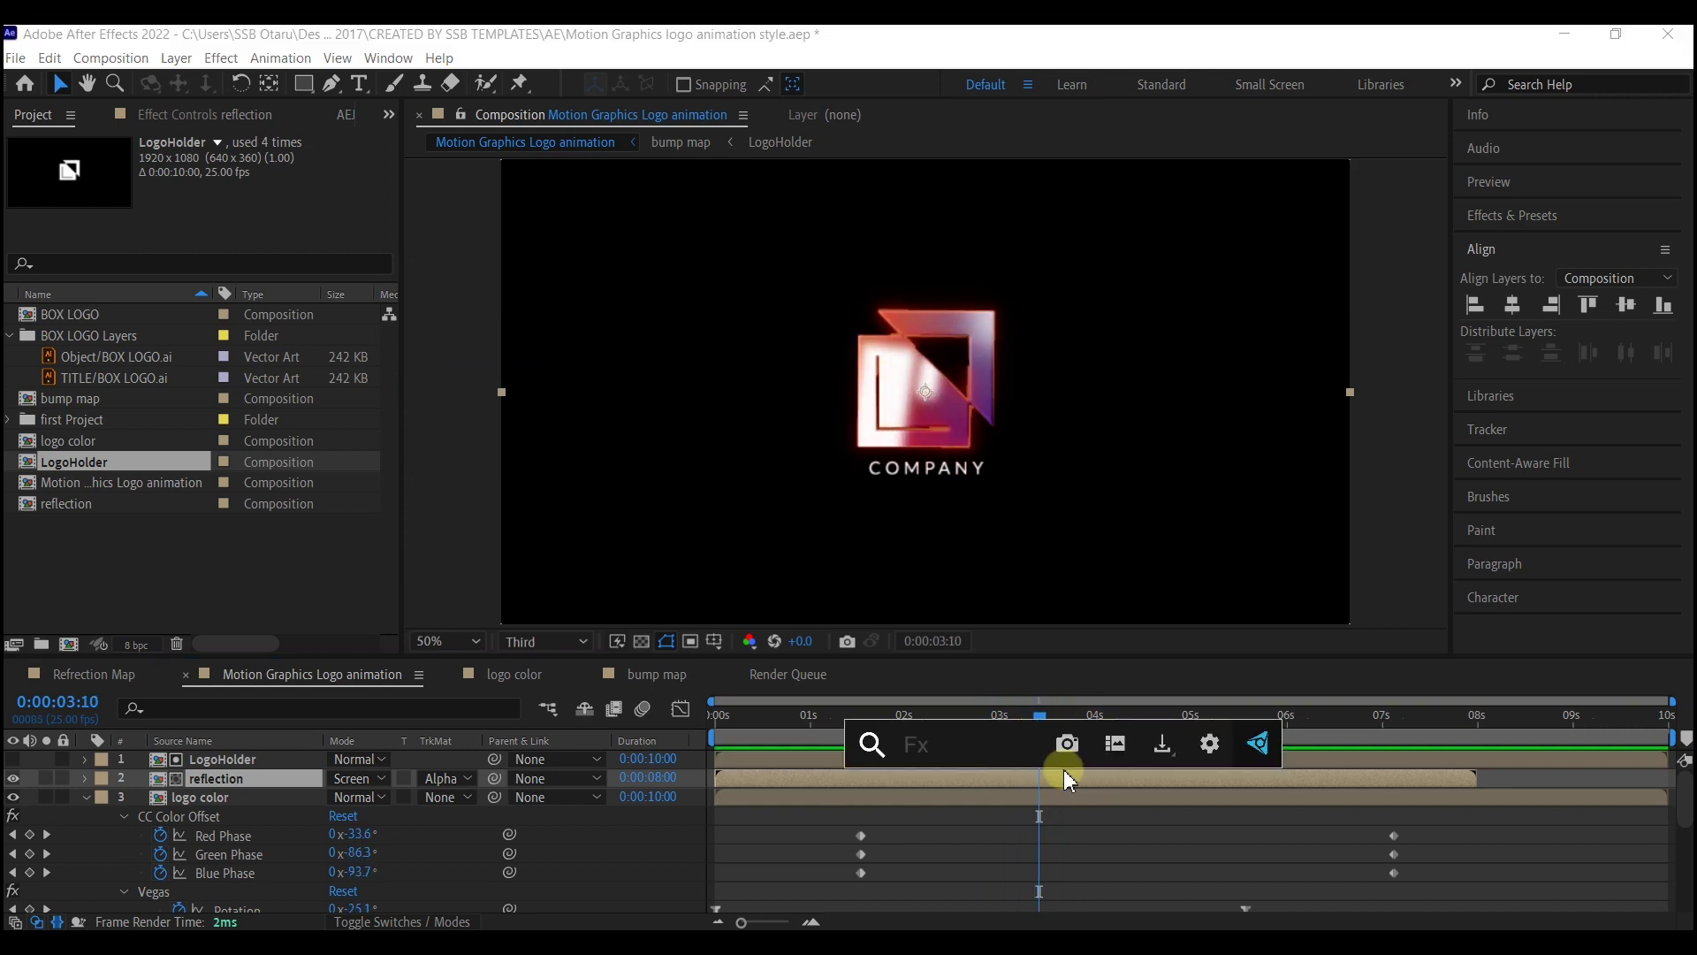
text(cc gla)
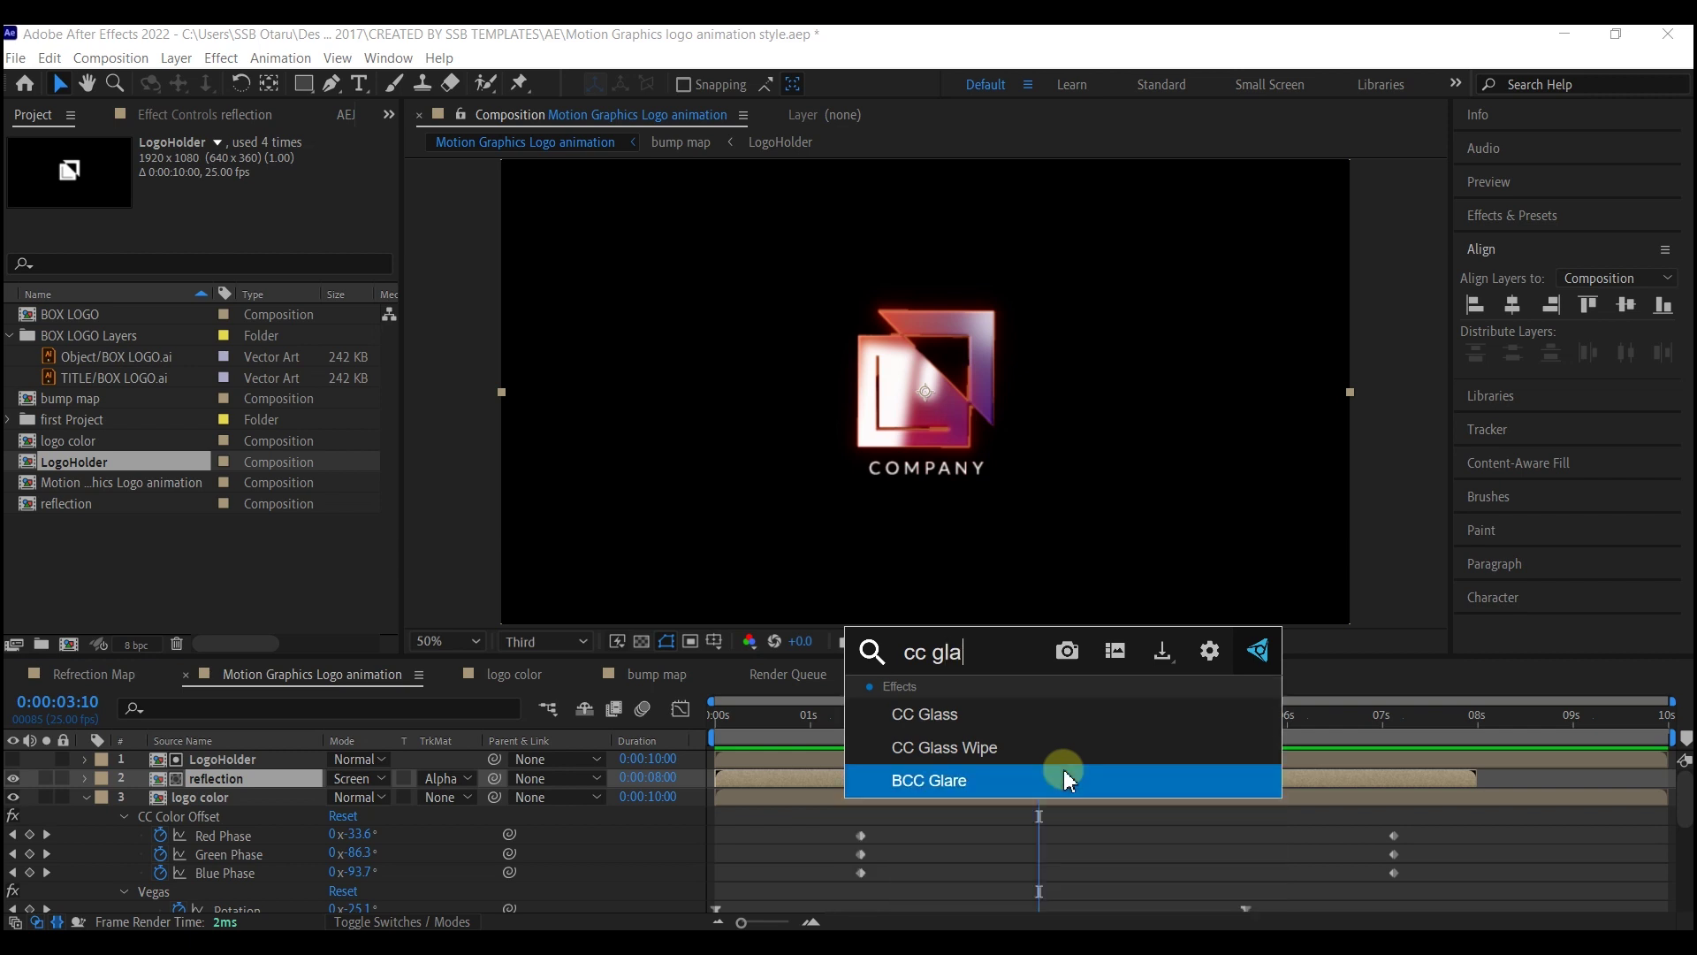
text(ss)
click(977, 713)
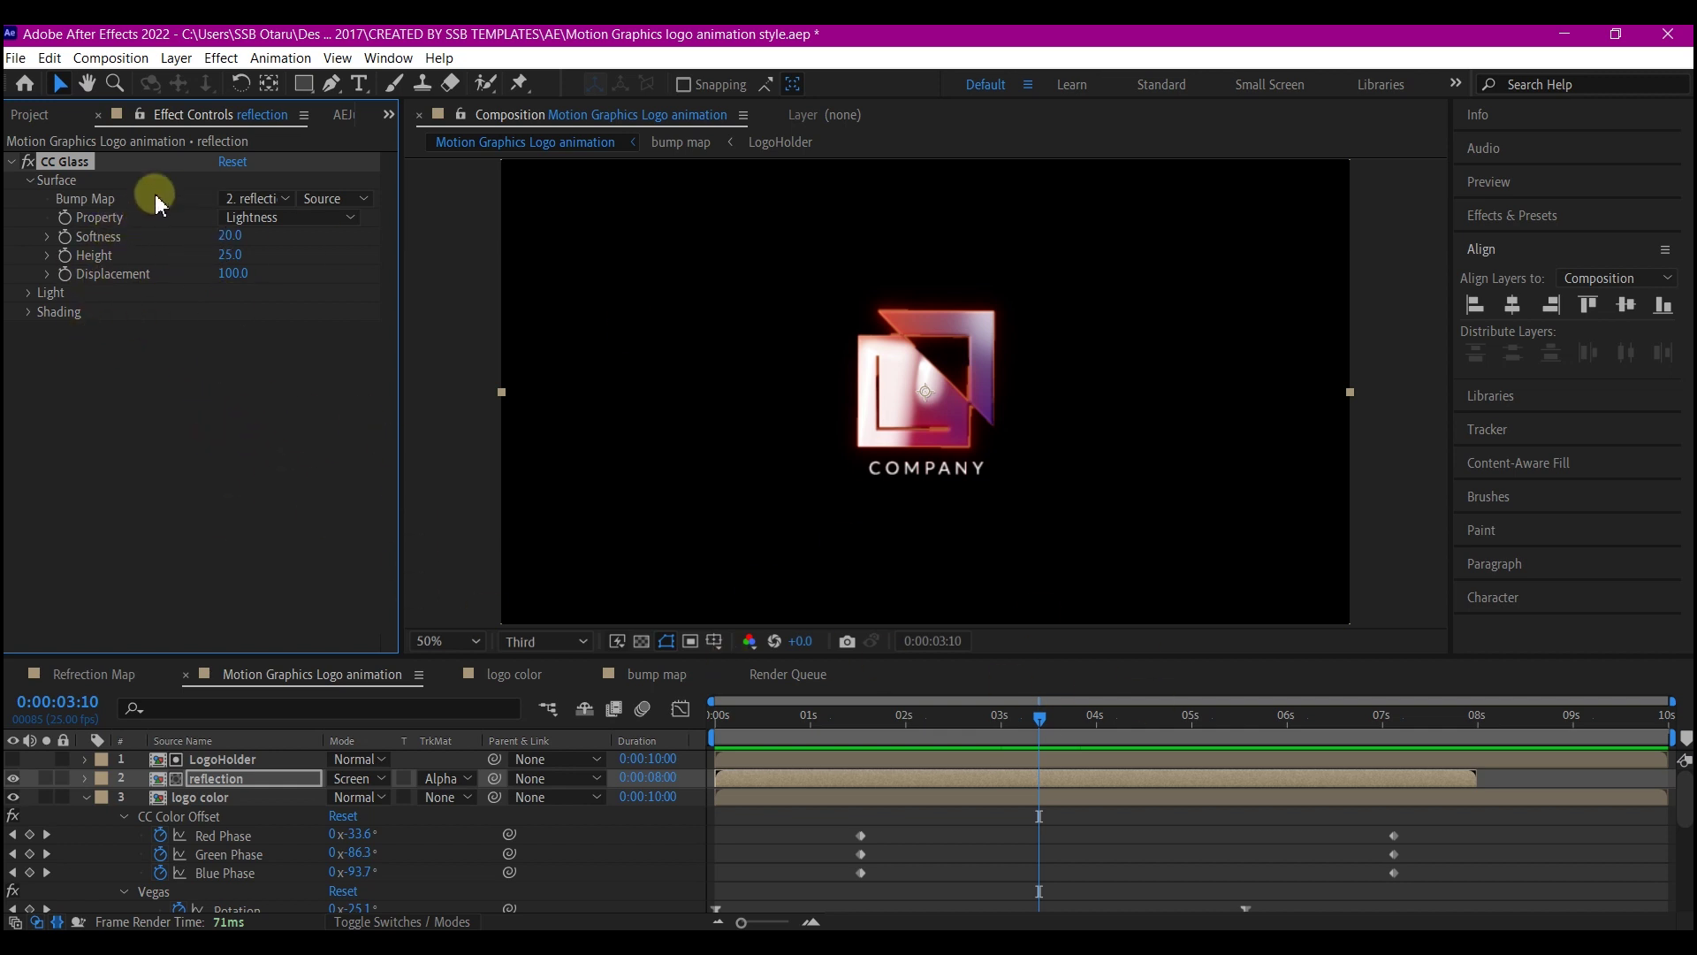
click(261, 199)
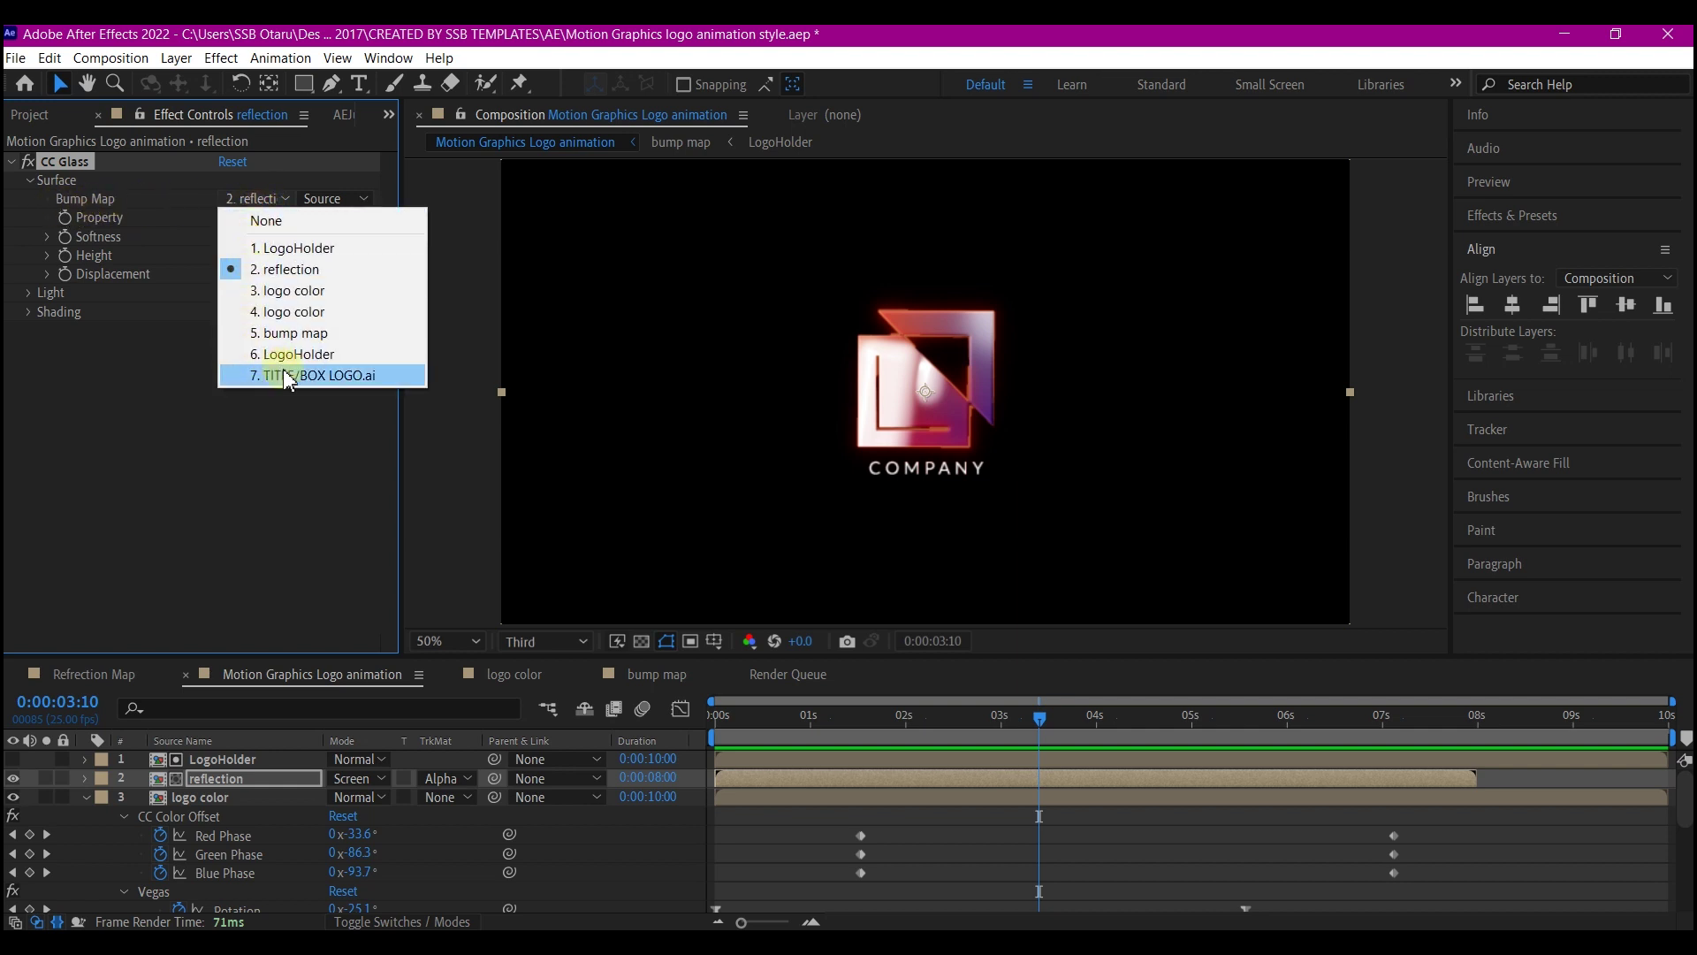
click(311, 336)
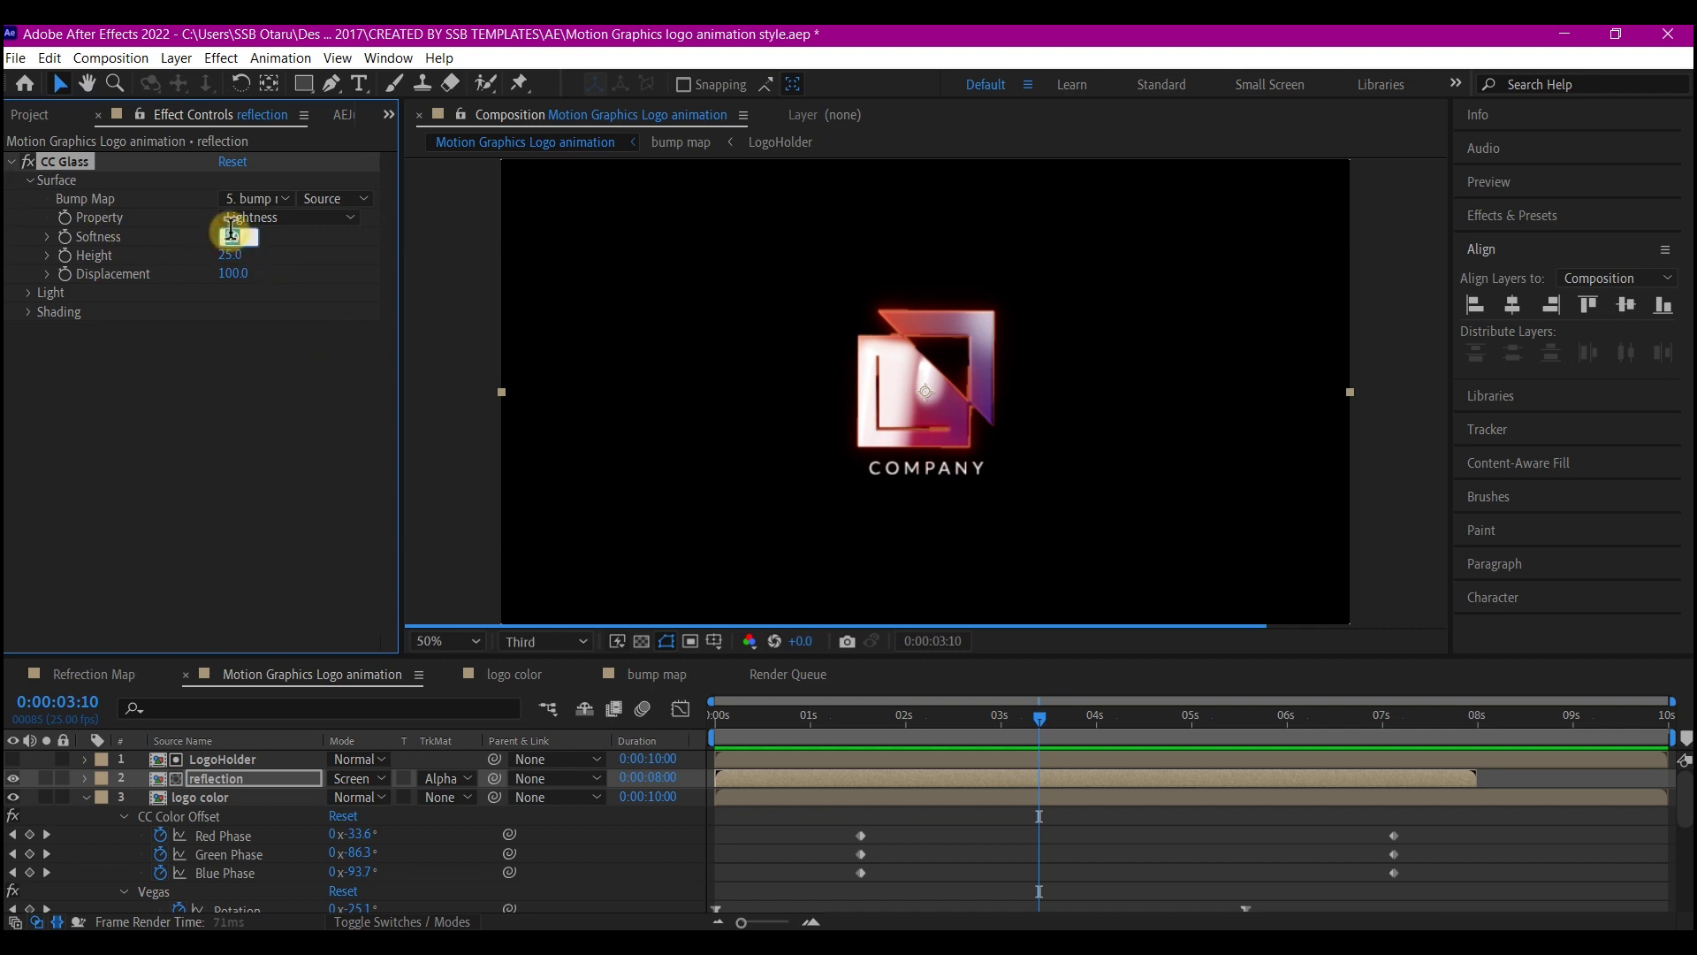
key(Return)
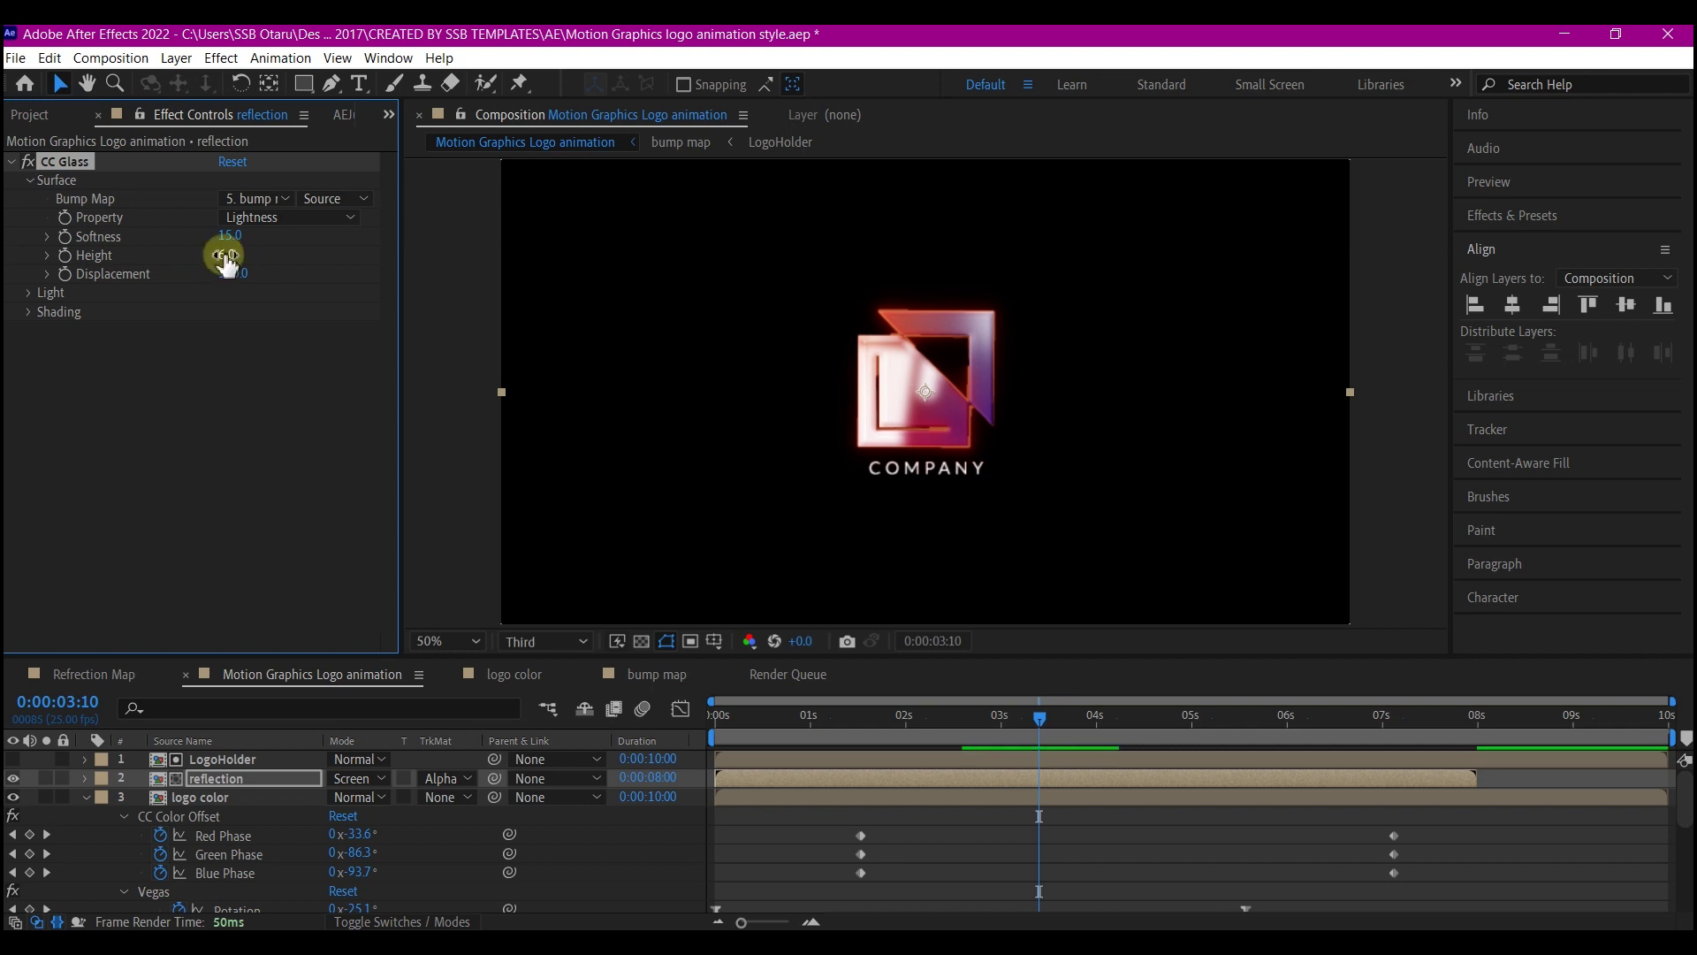
click(223, 276)
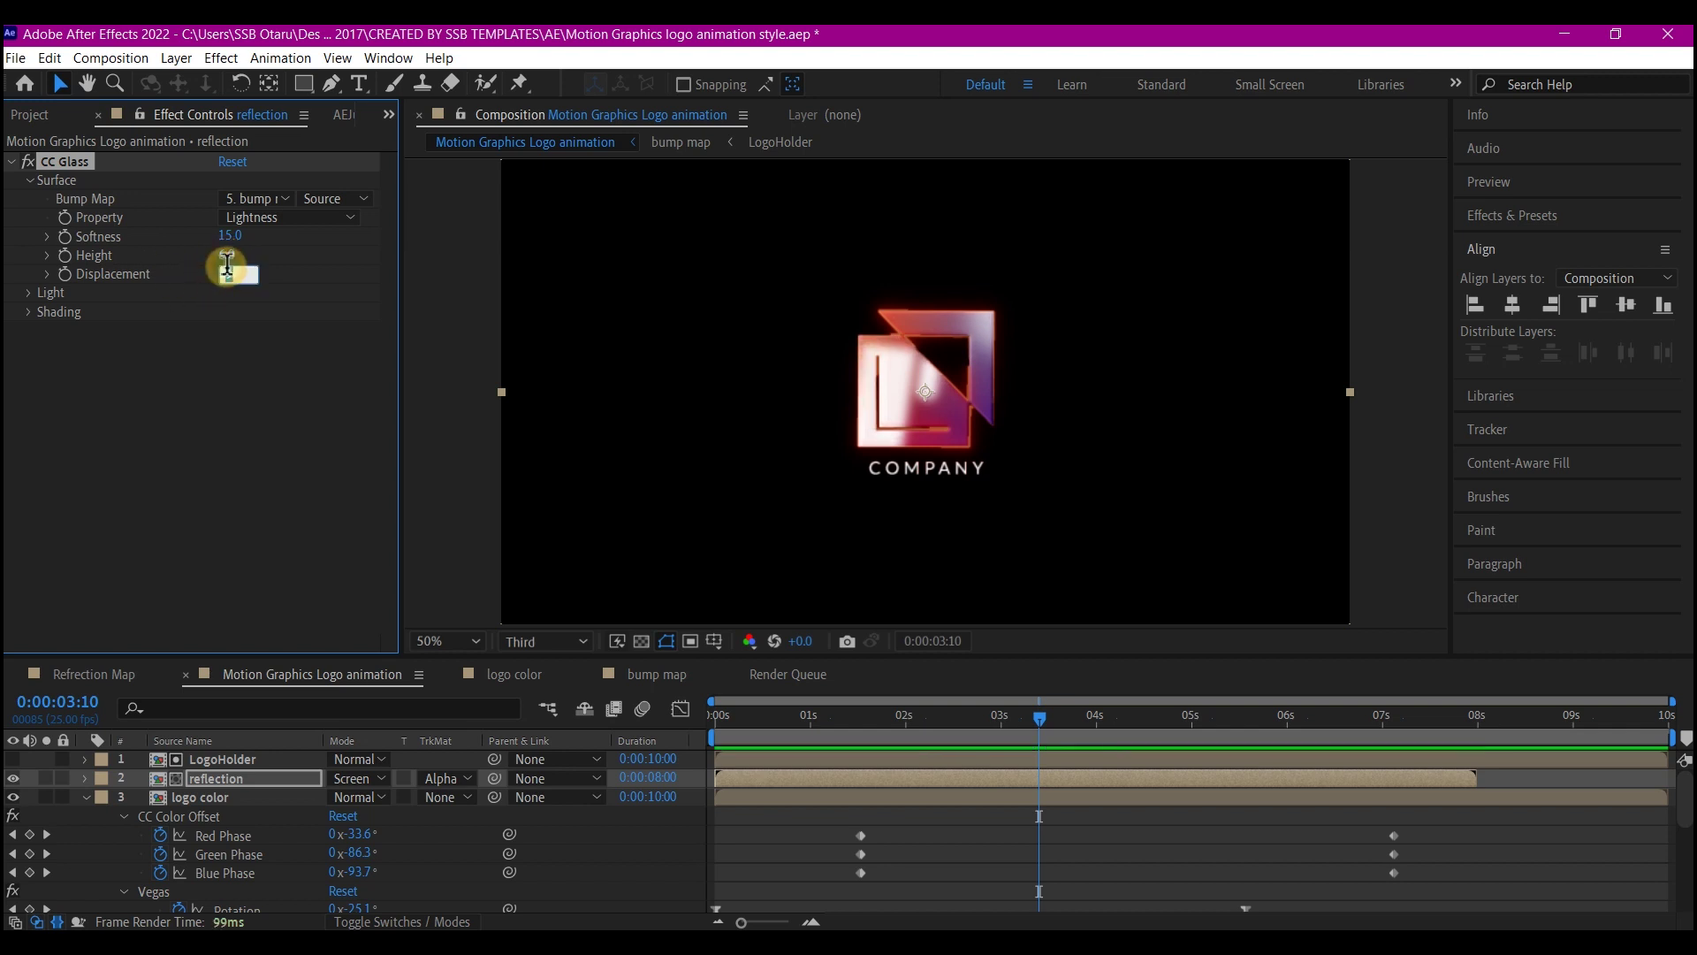
text(8)
click(1026, 777)
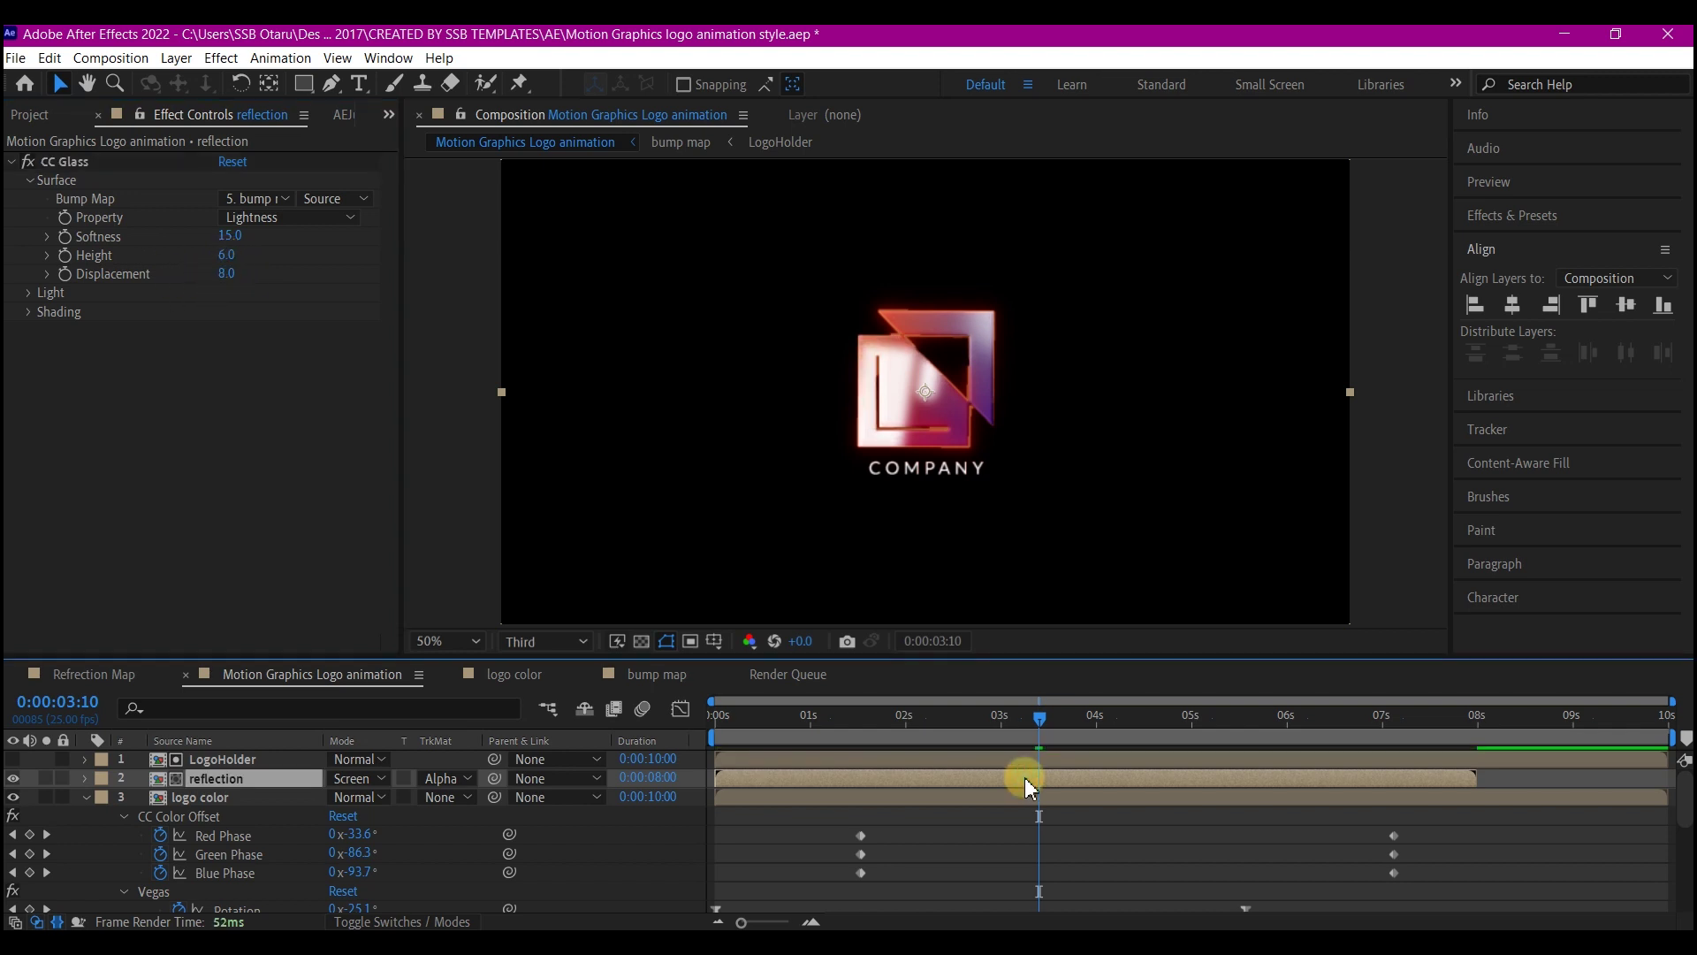
Step: Add CC Blobbylize with the bump map as Blob Layer, Softness 19 and Cut Away 50
key(ctrl+space)
text(cc blo)
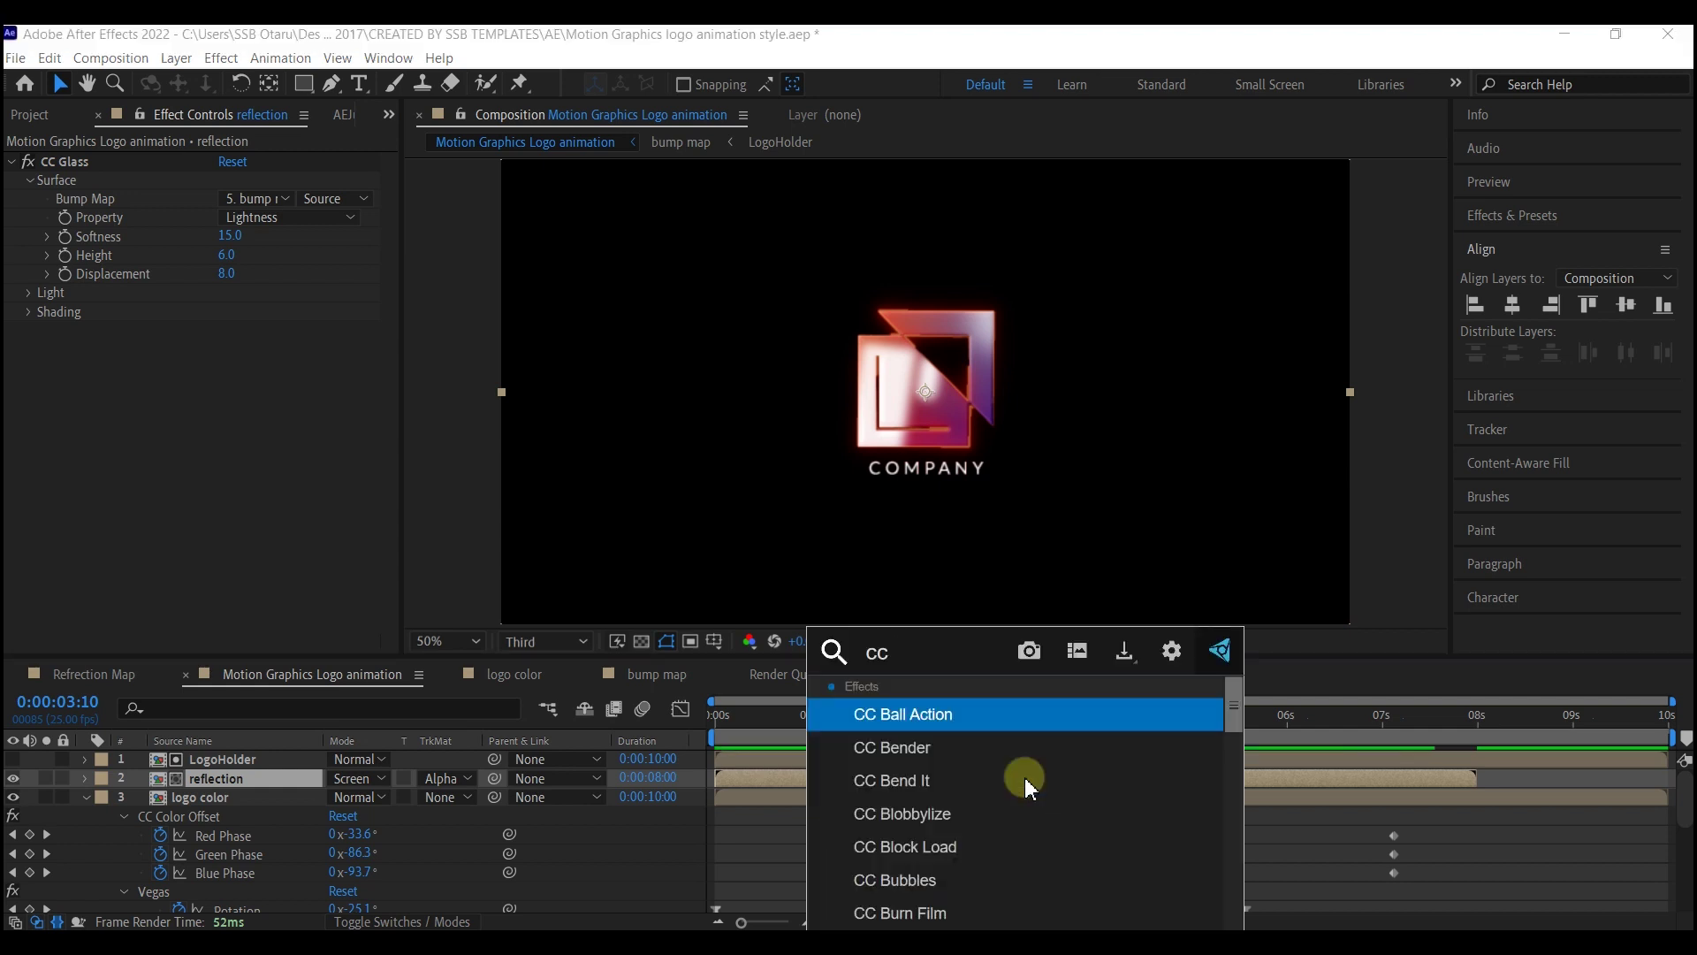
click(919, 712)
click(30, 349)
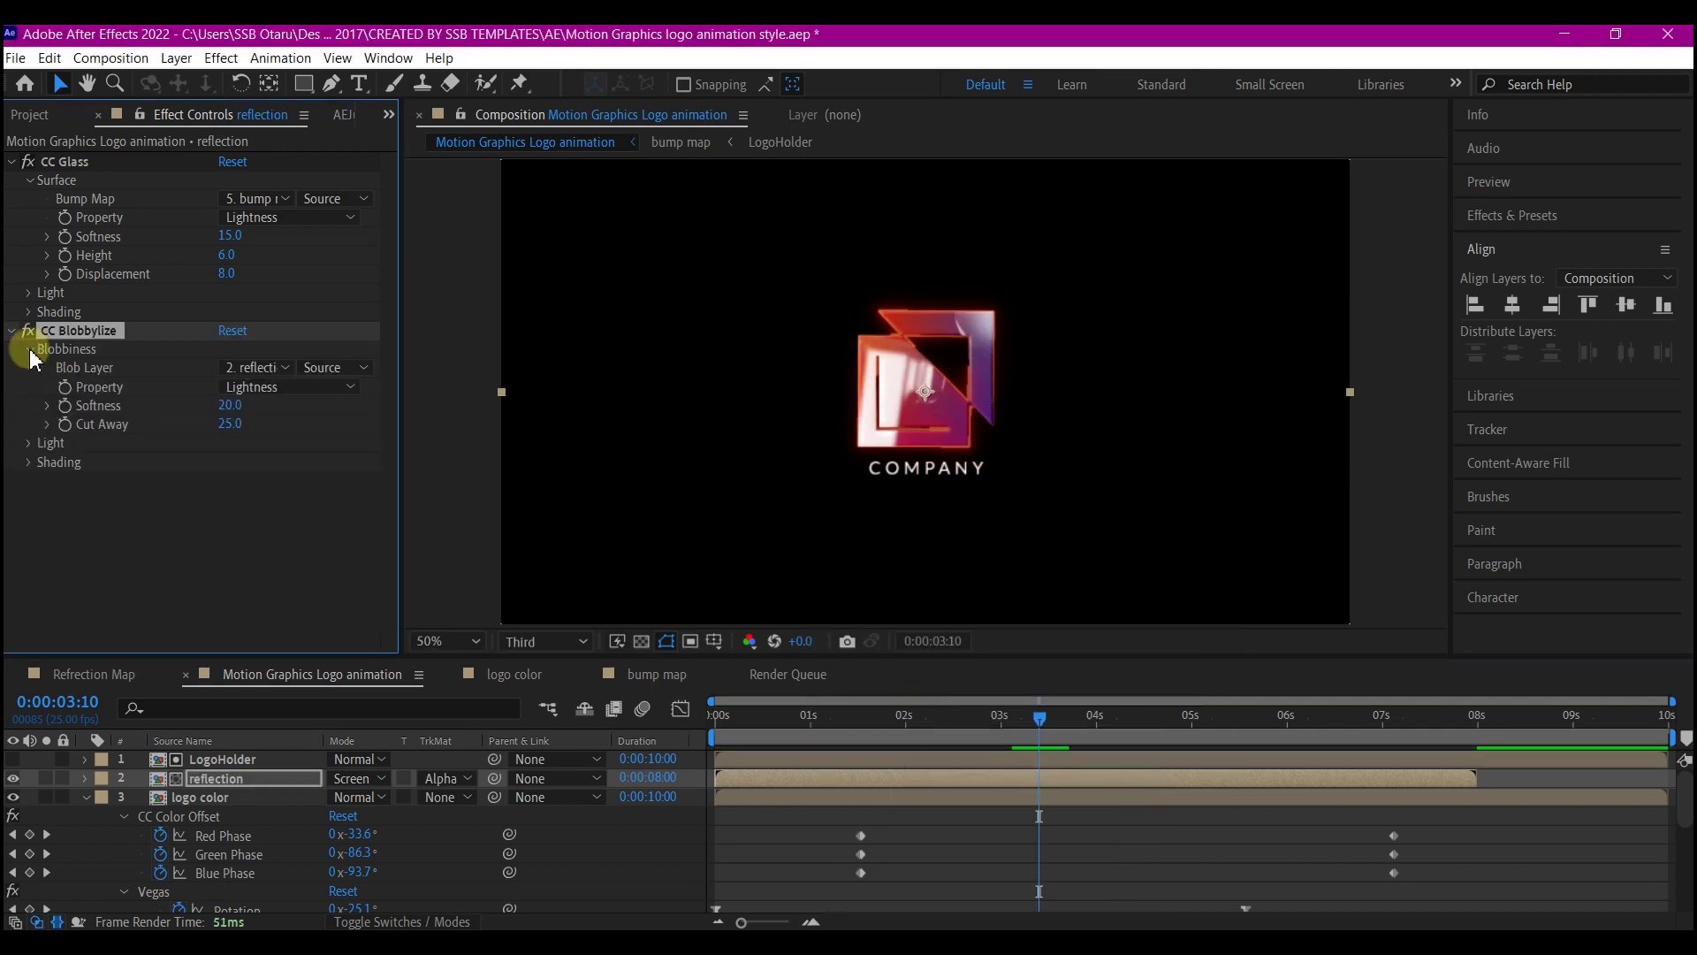
click(263, 367)
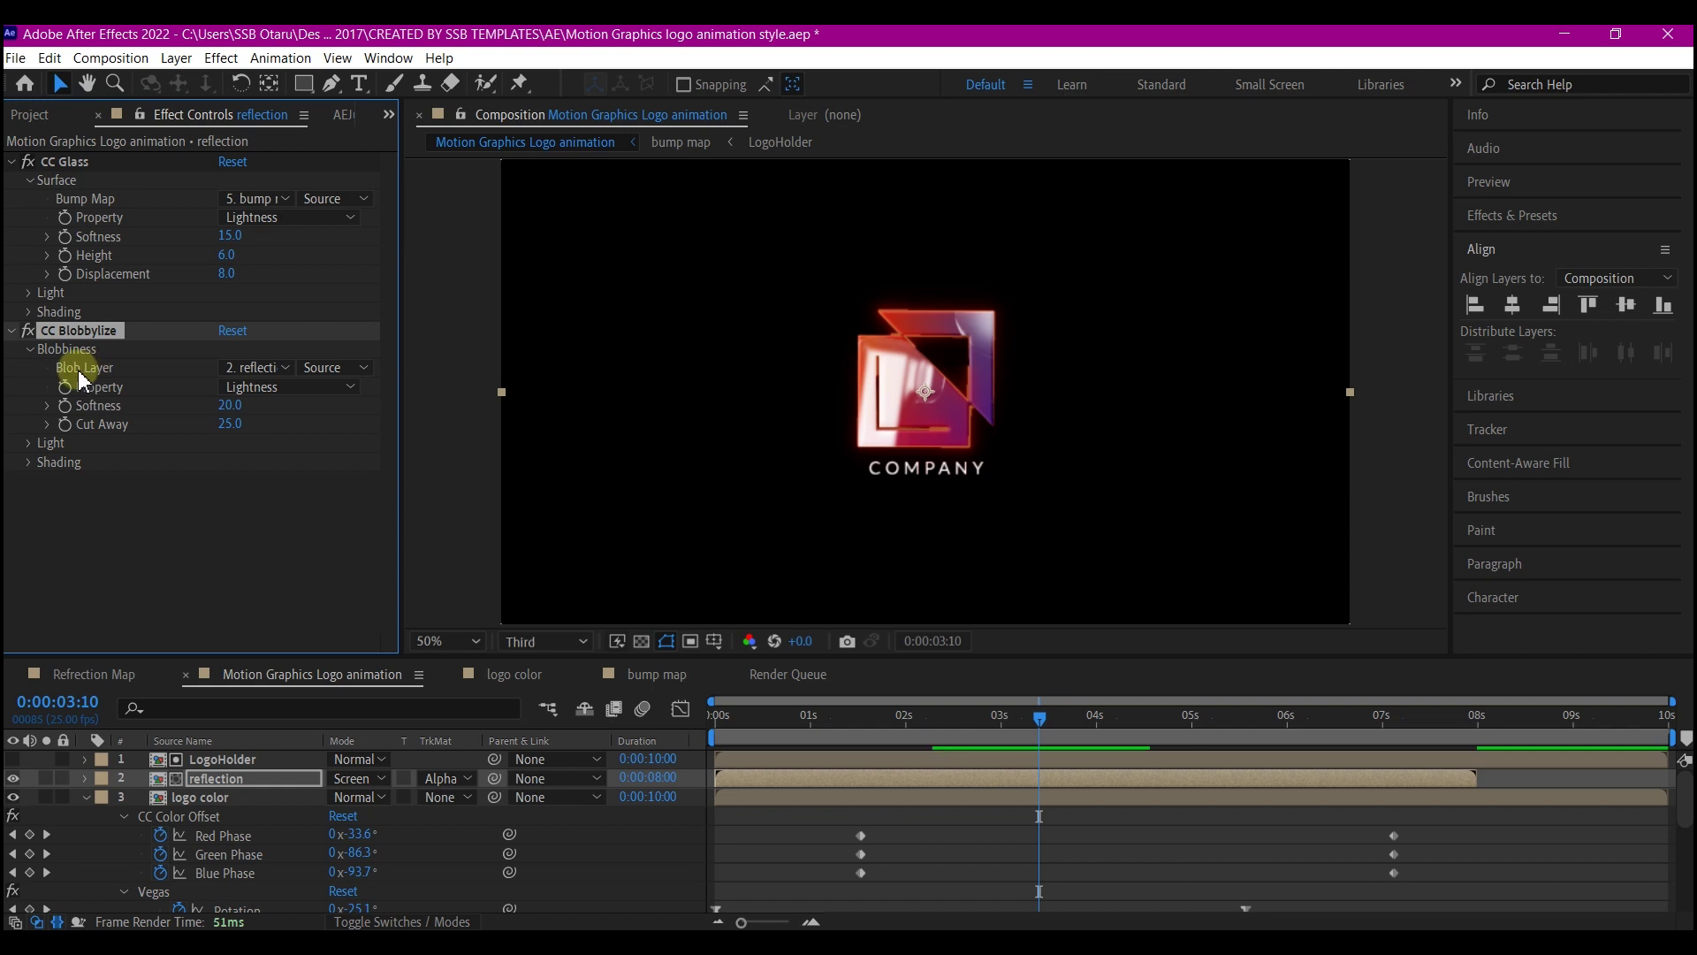
click(259, 367)
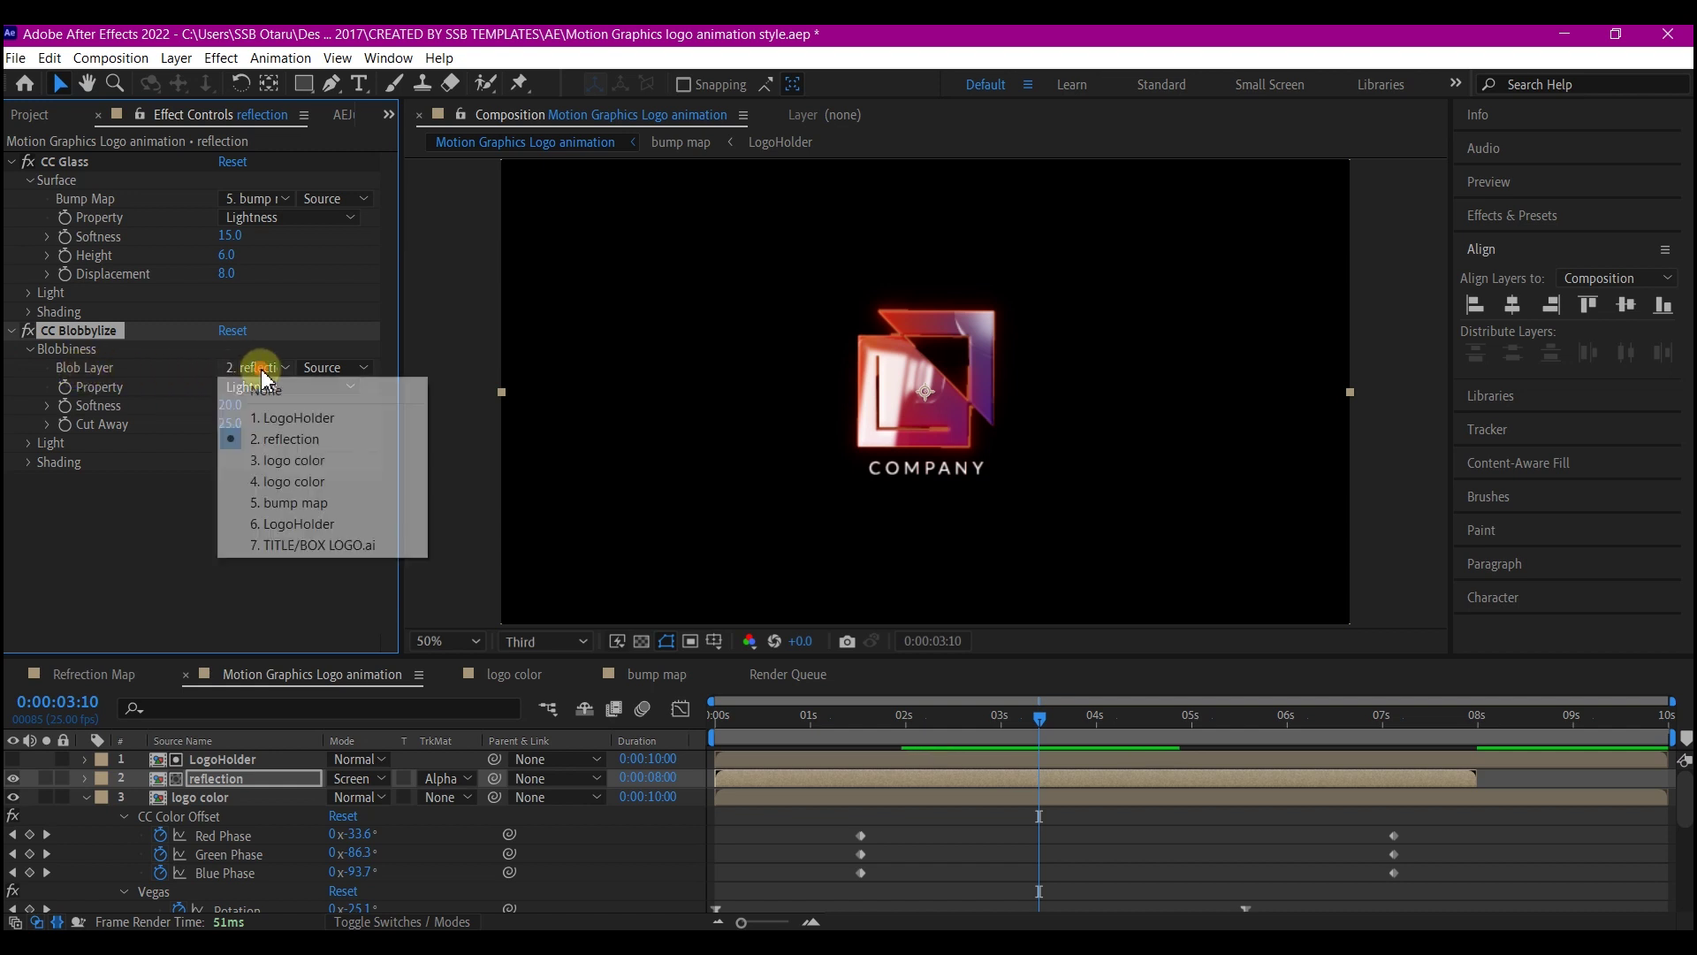
click(265, 502)
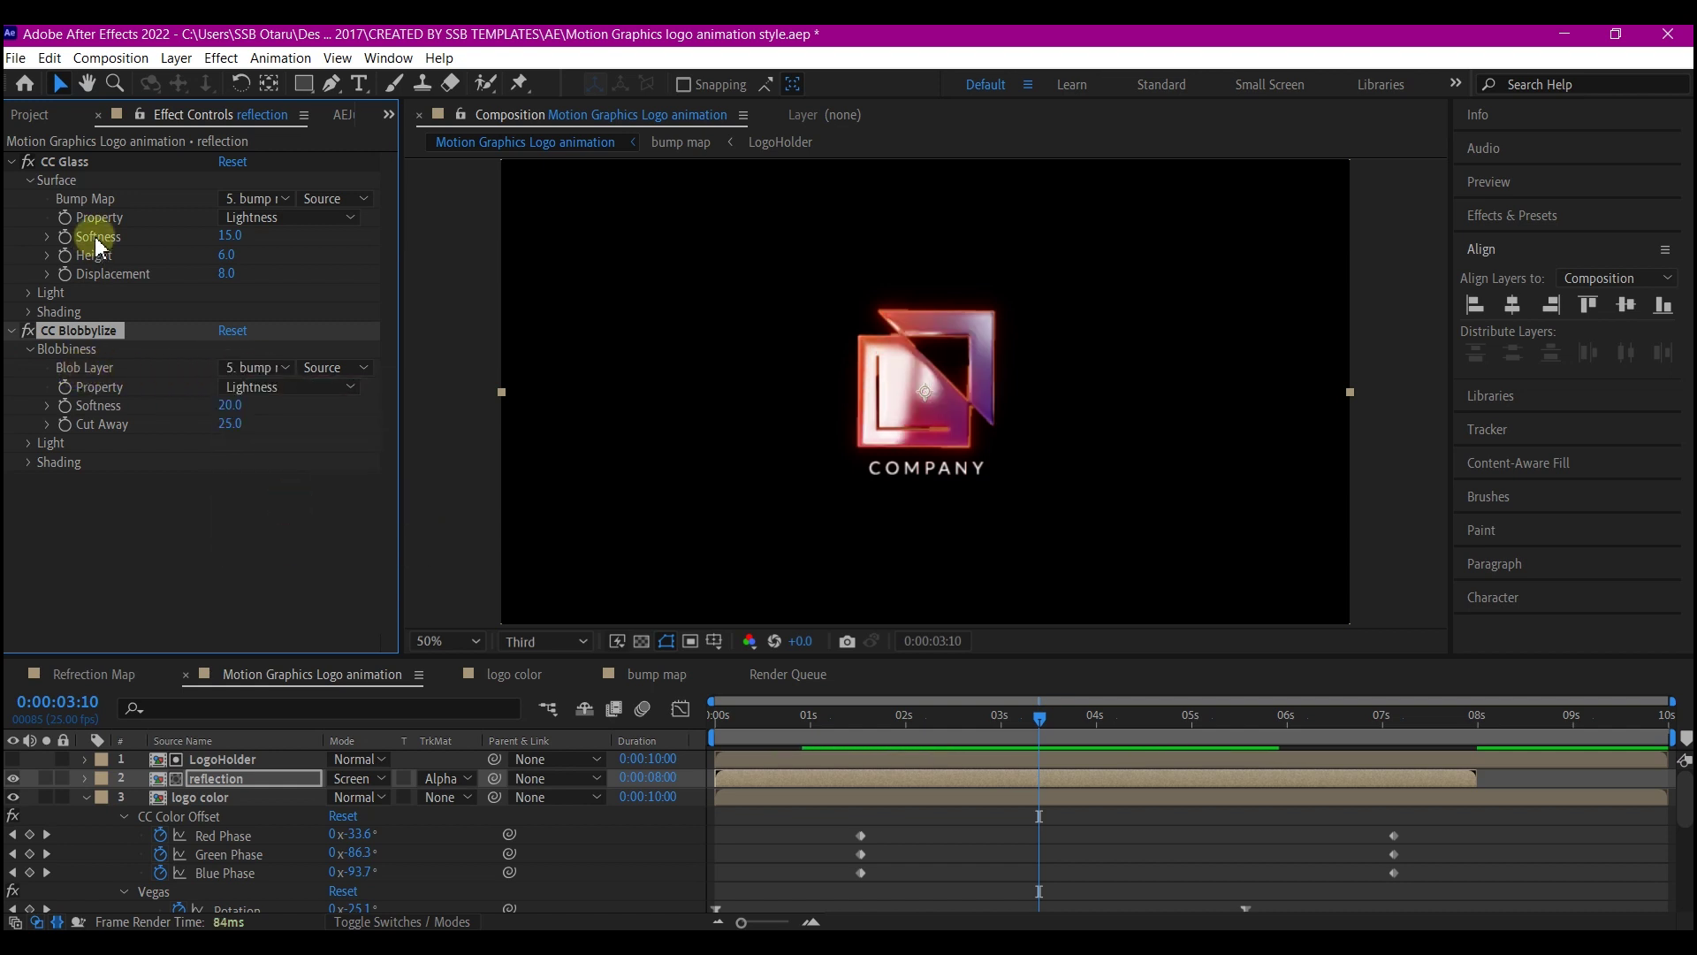
key(Return)
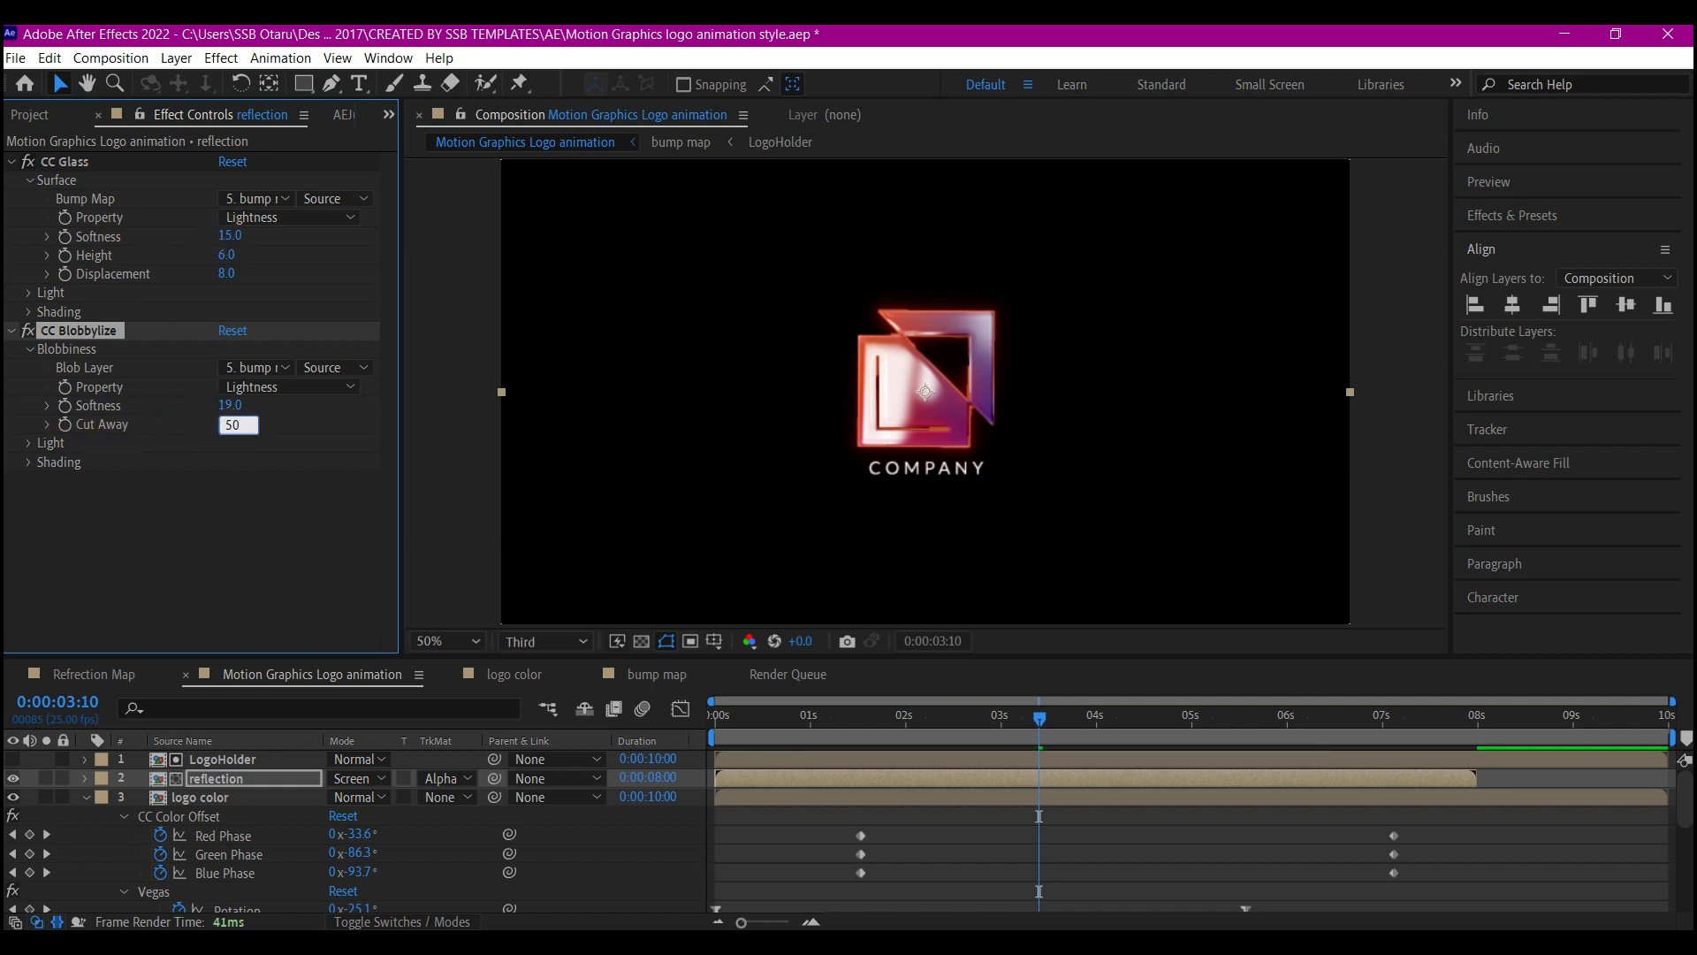
key(Return)
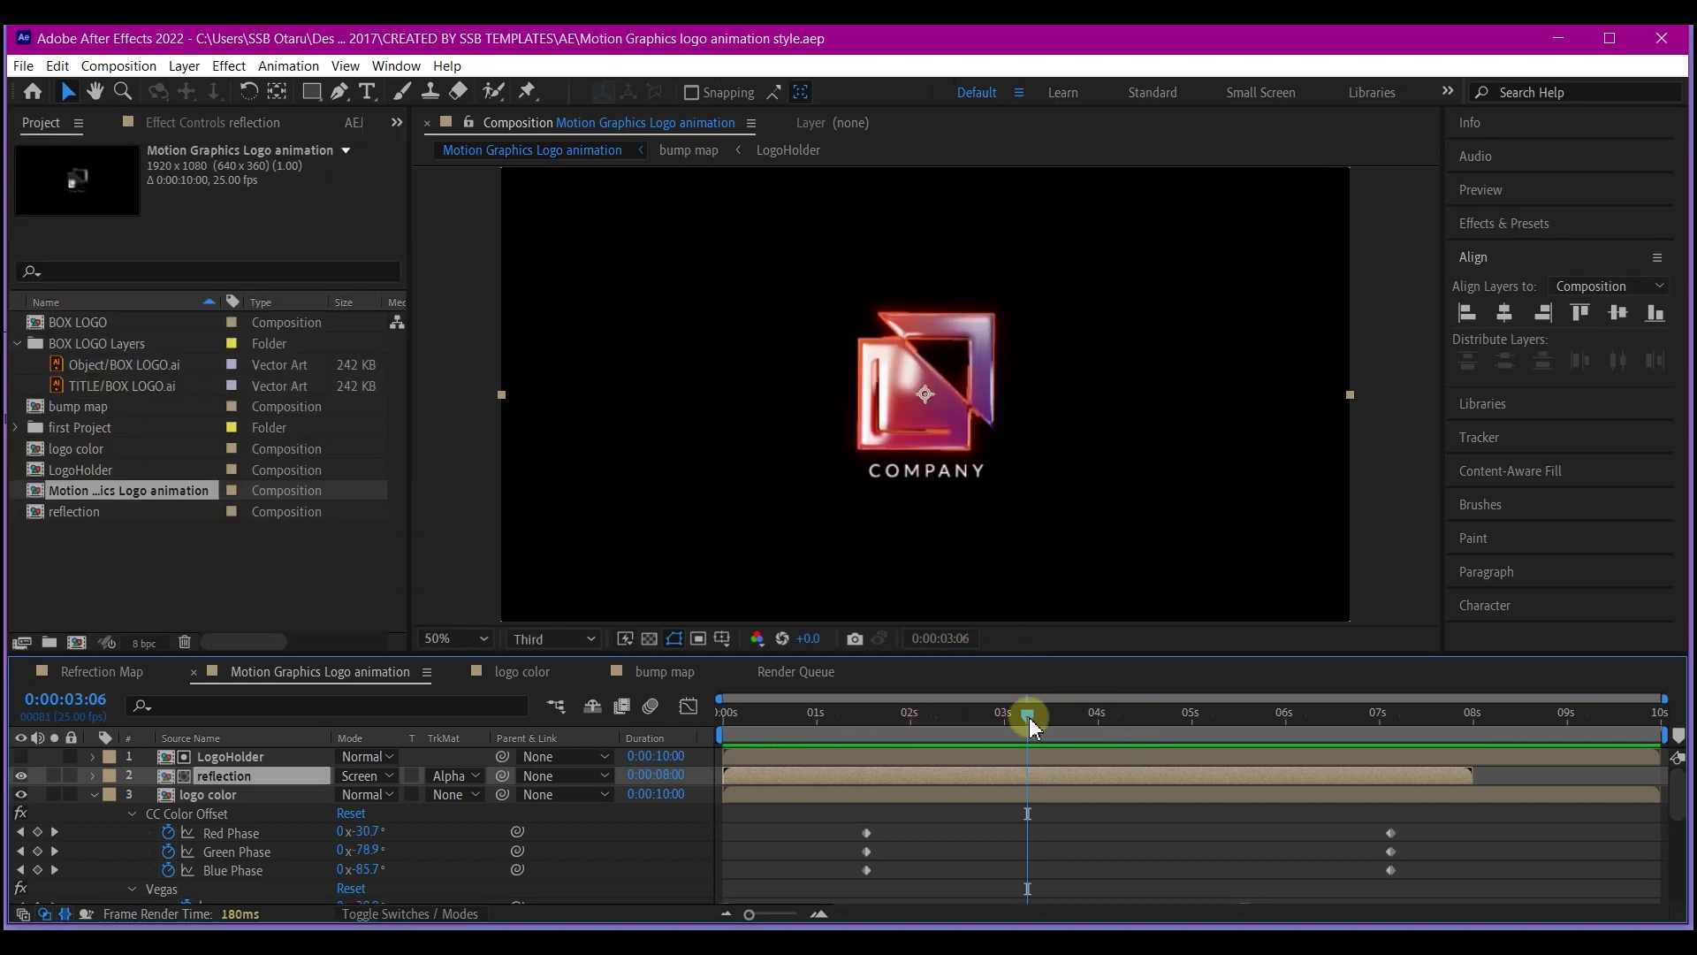
Step: Keyframe reflection's Opacity at 100% at 0:00:04:04 and 0% at 0:00:03:03
drag(1028, 717, 1117, 735)
click(227, 848)
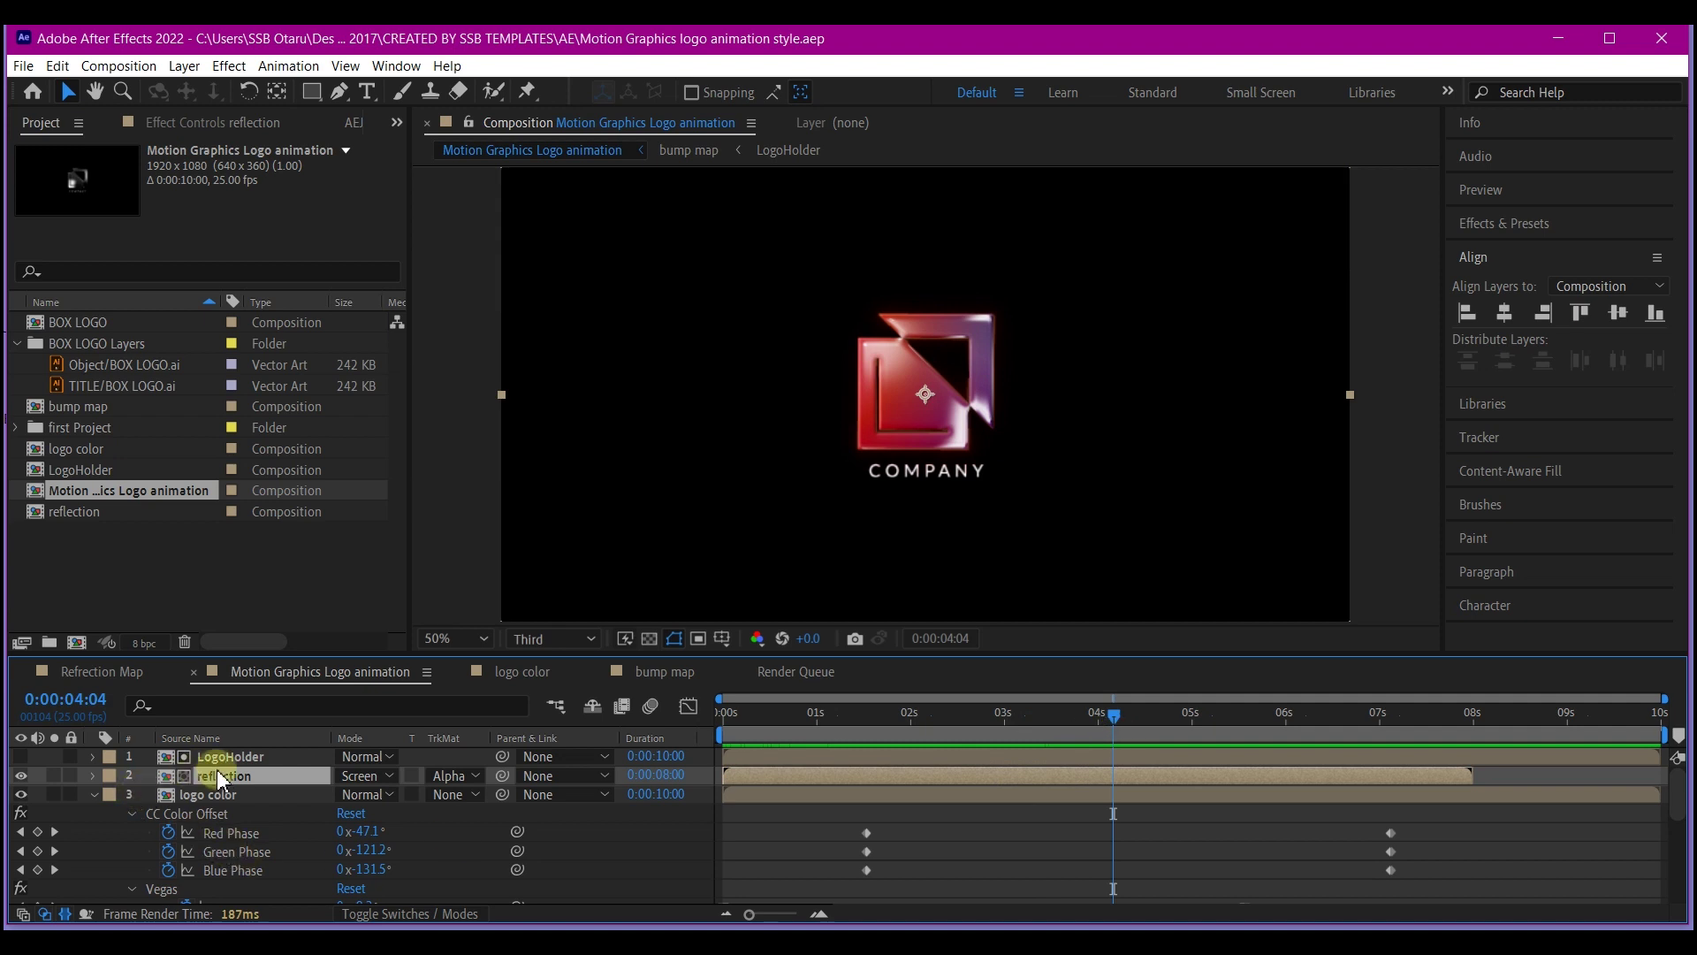
key(t)
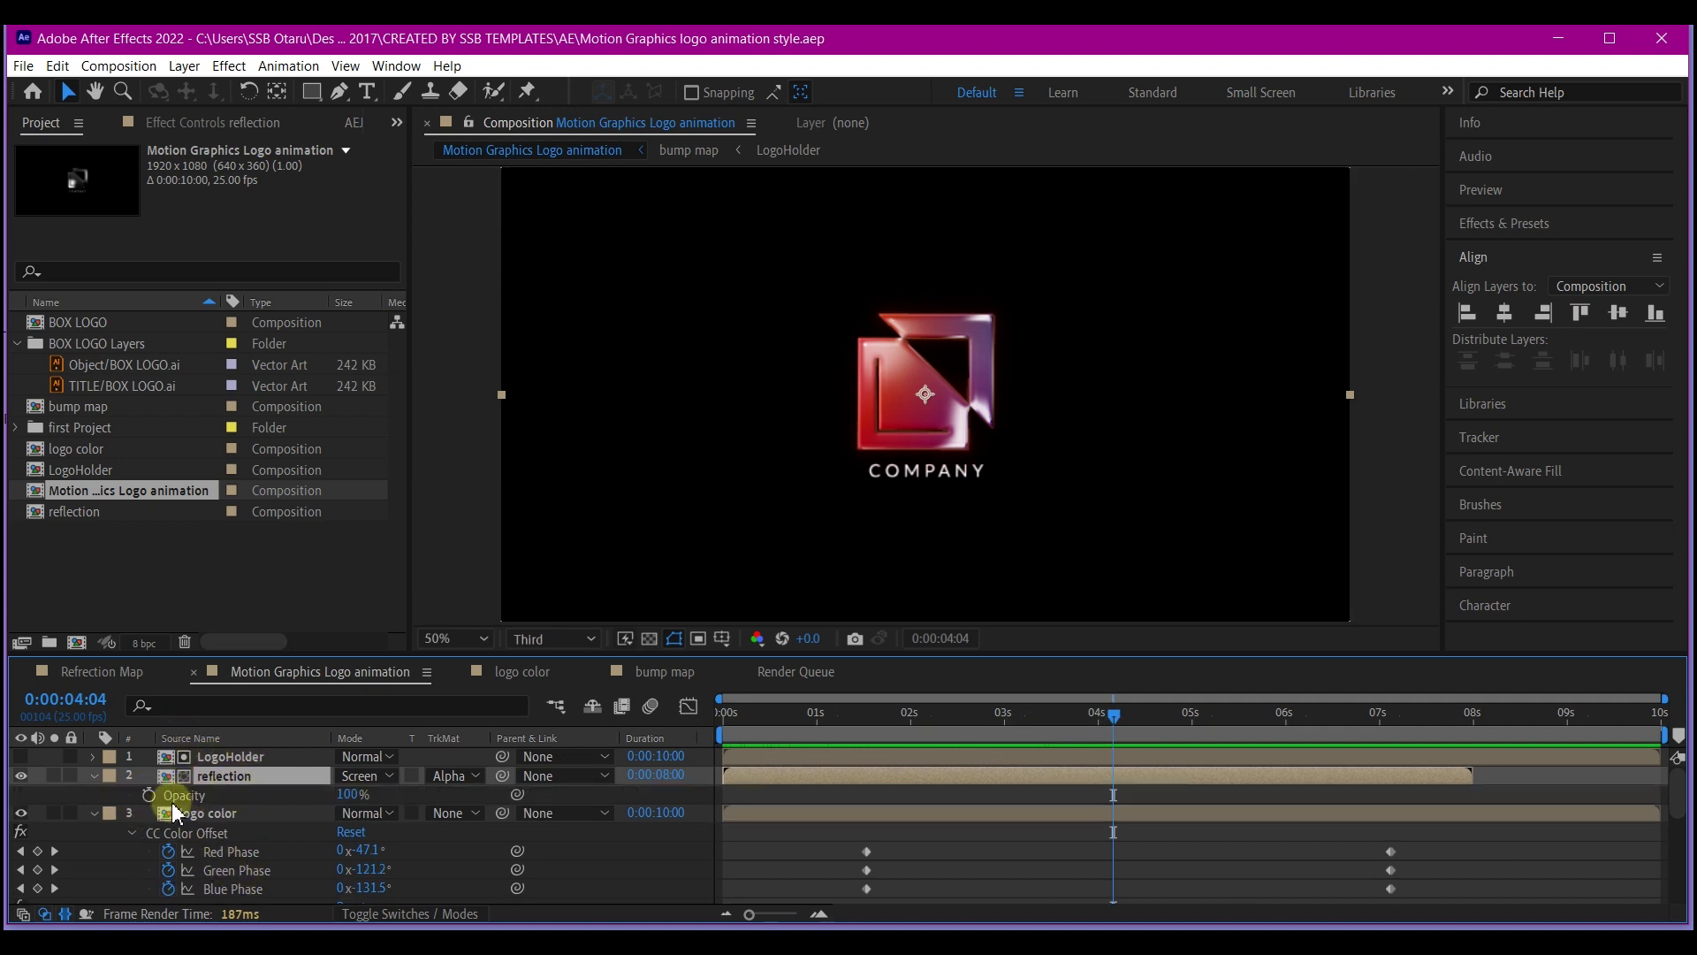
click(149, 794)
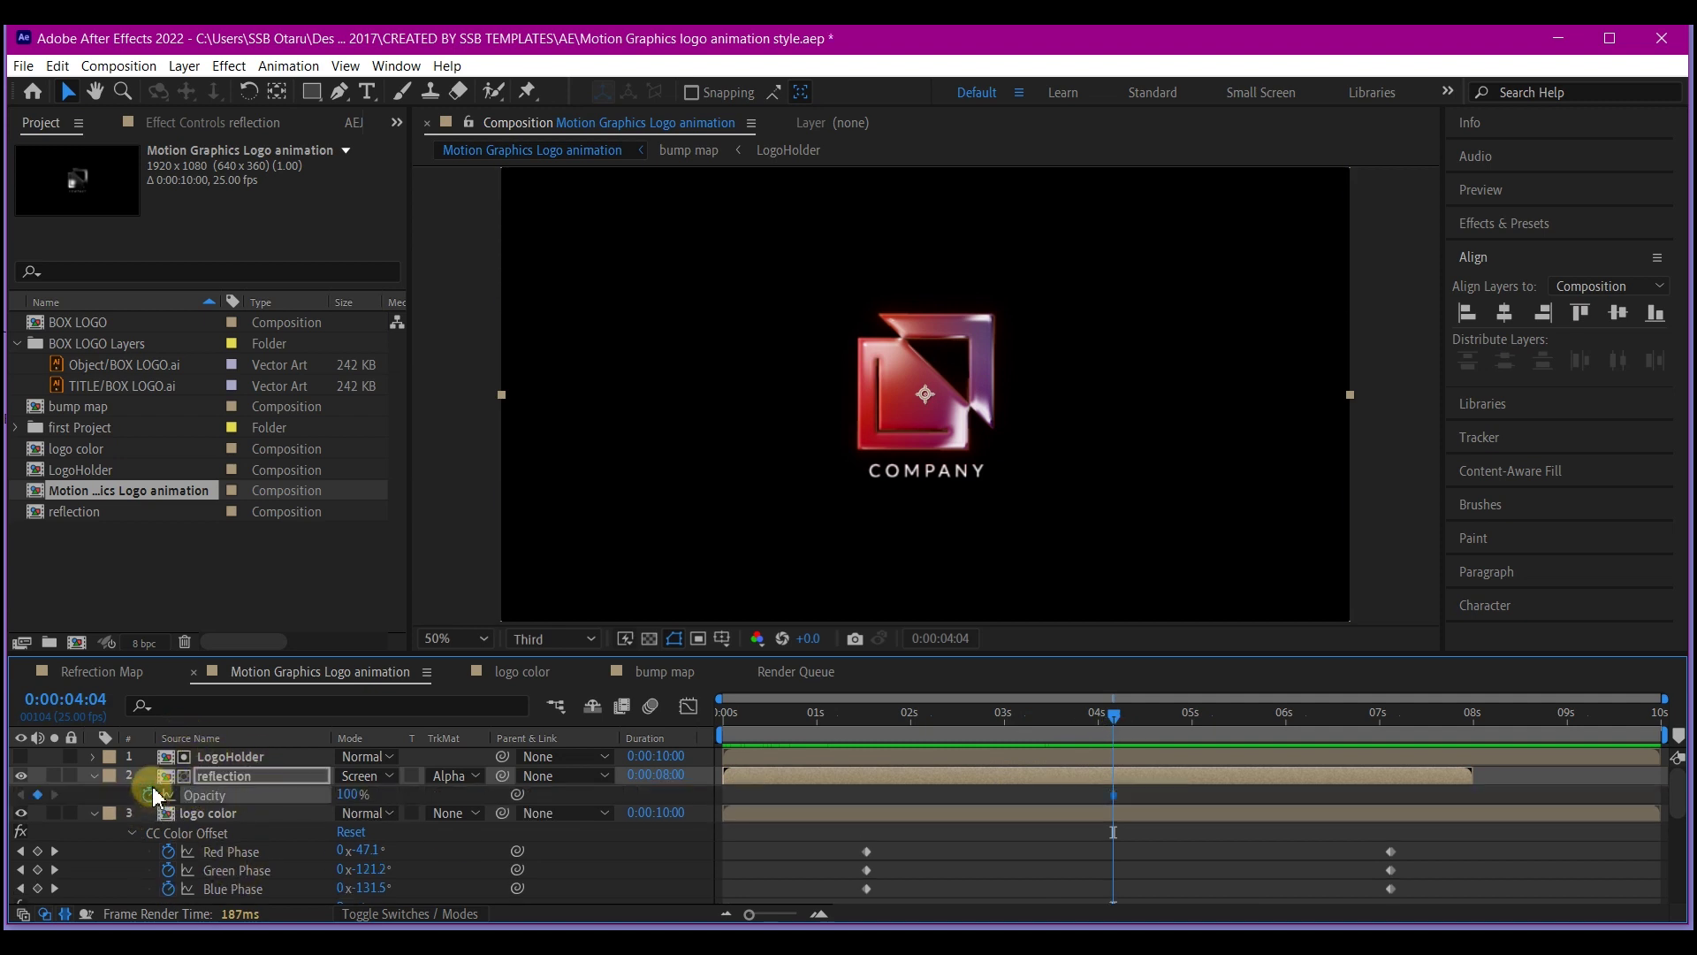
click(1015, 710)
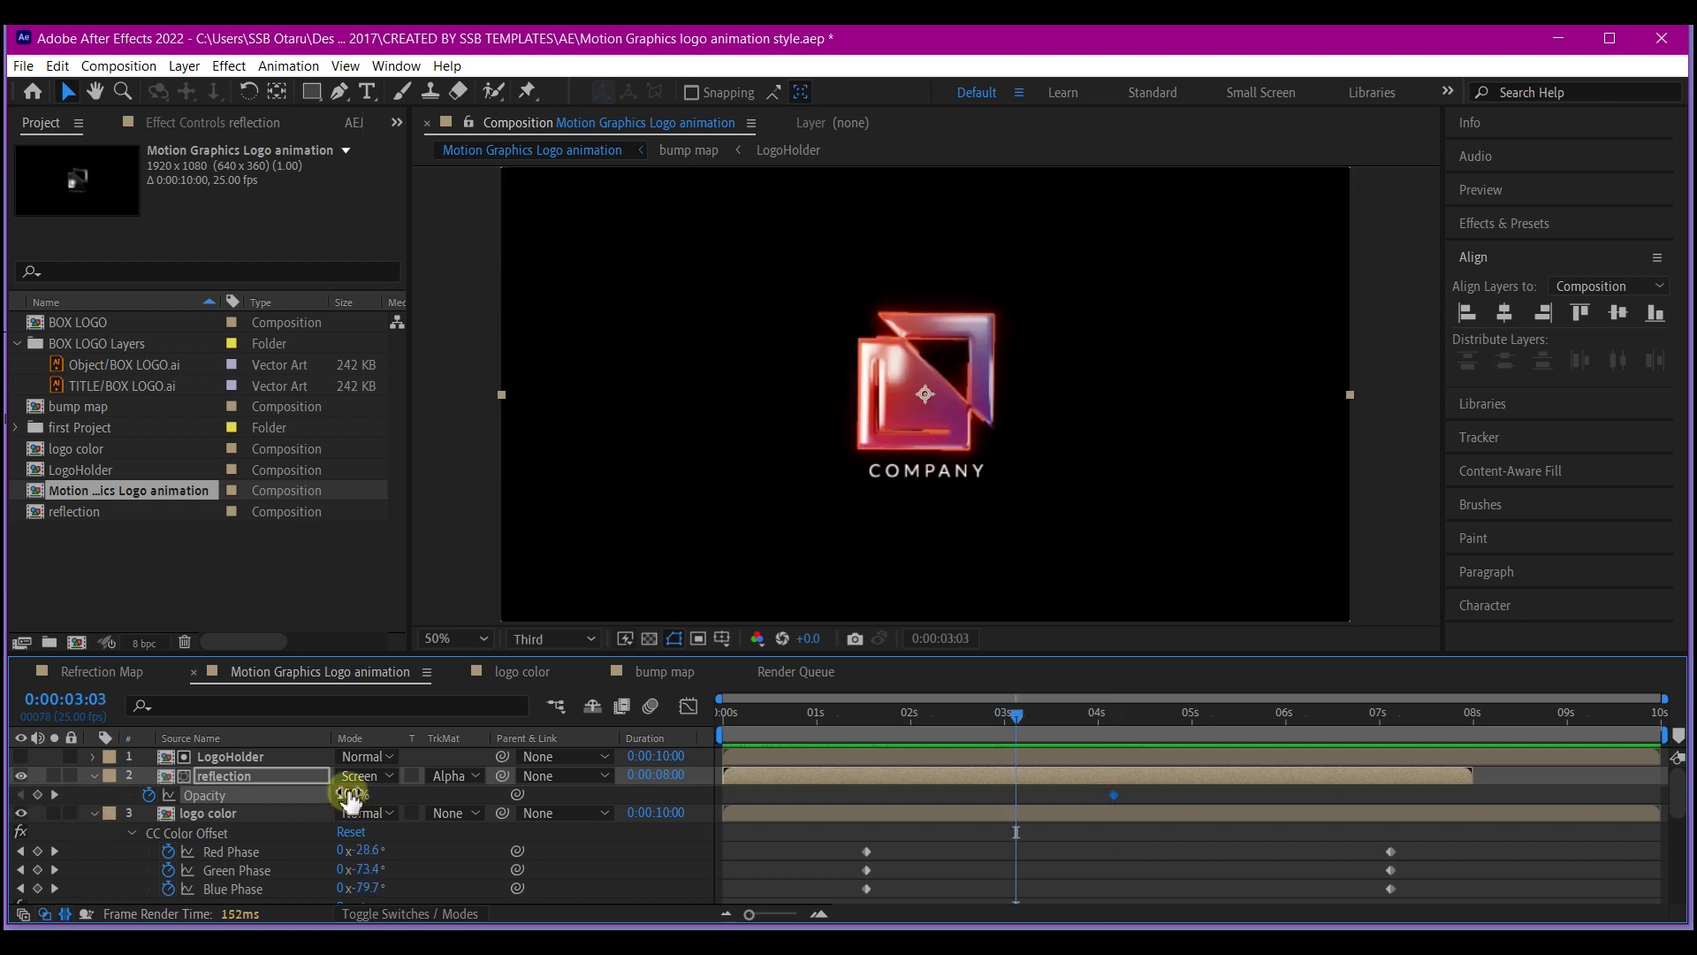
drag(351, 800, 92, 814)
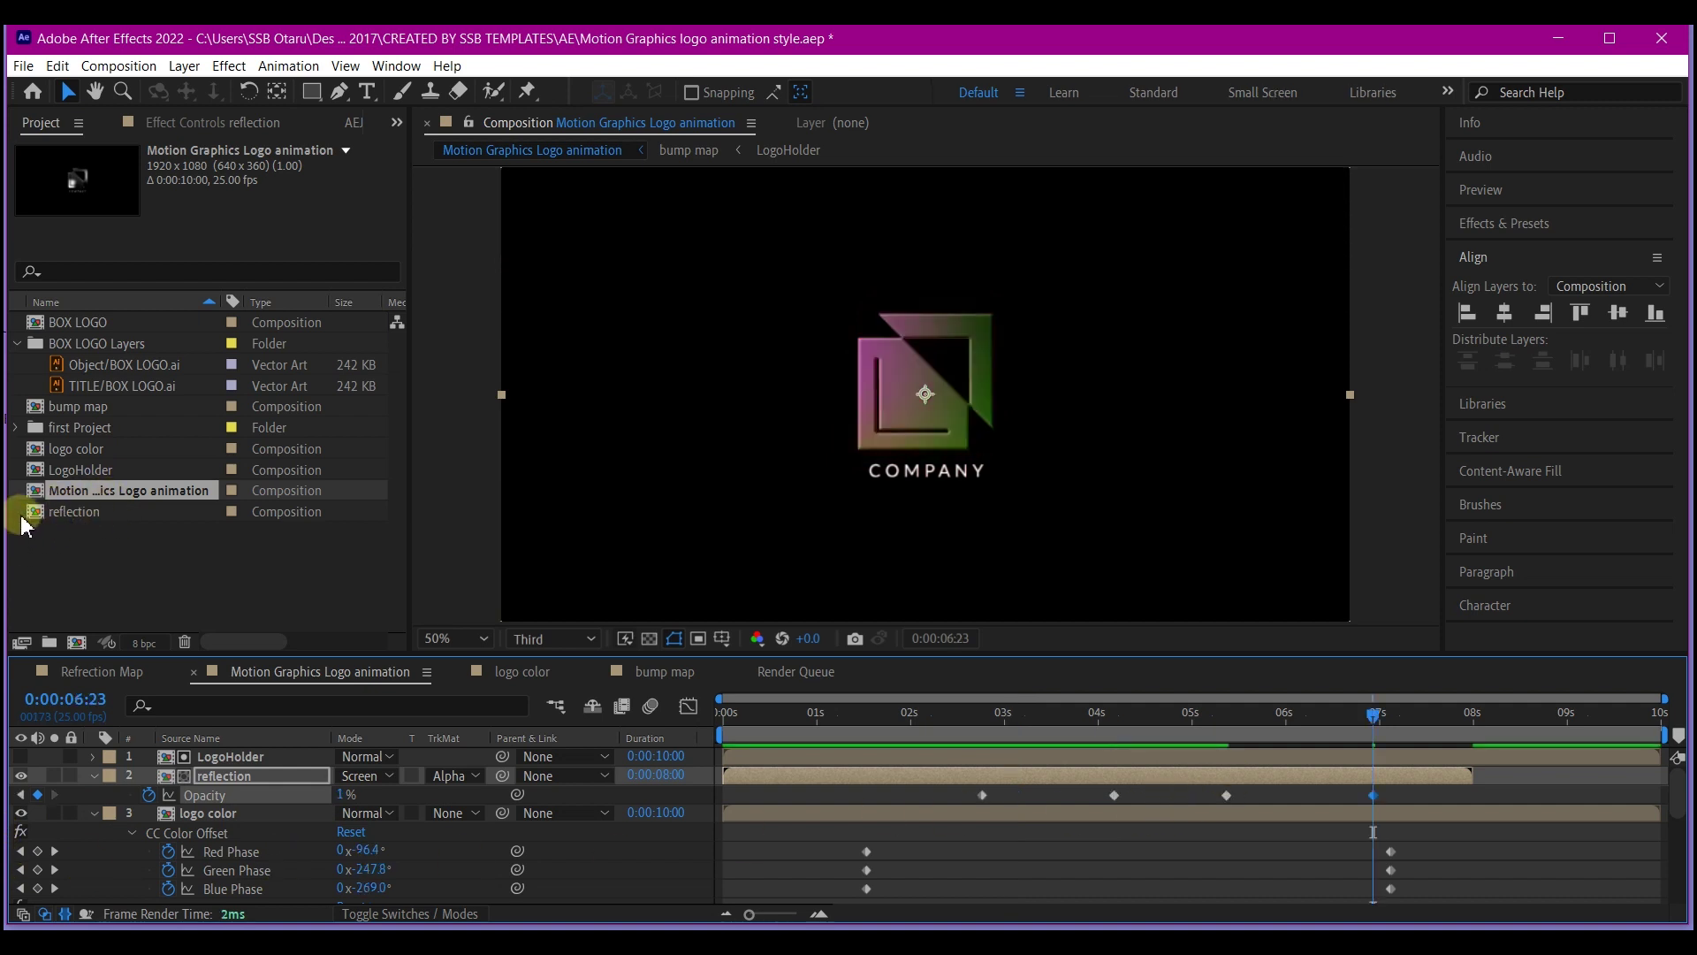
Step: Add another LogoHolder layer on top and fade its Opacity from 0% near 5:21 to 100% at 7:03, then preview
click(102, 469)
drag(102, 469, 246, 751)
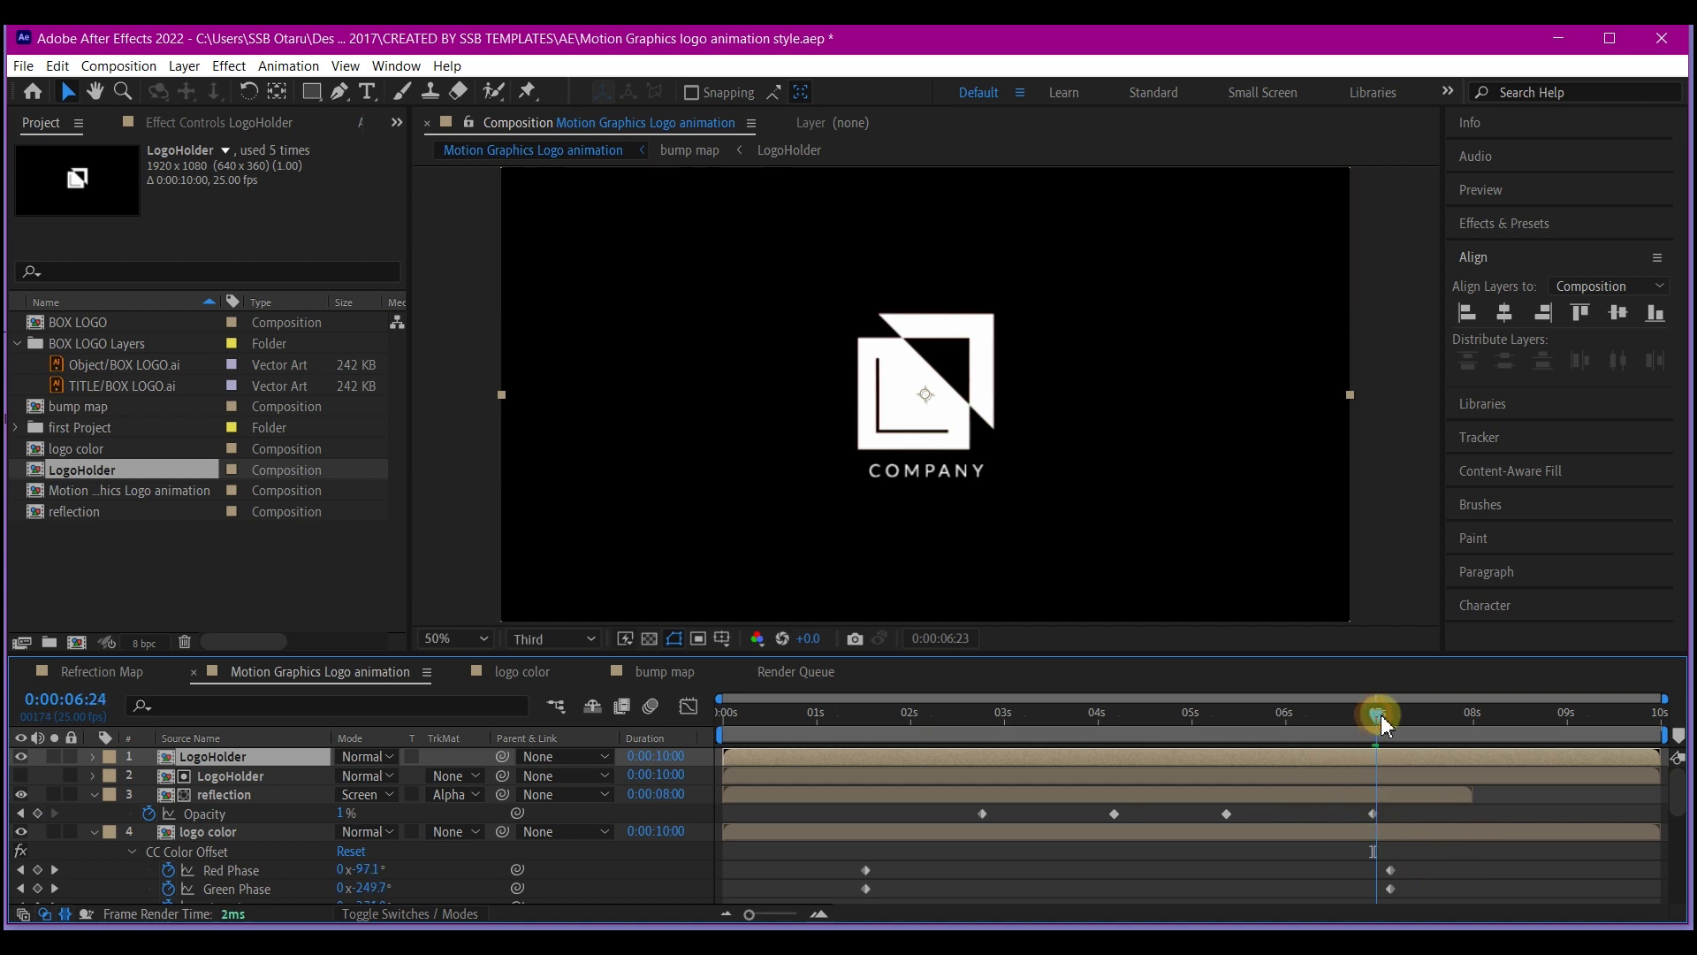
drag(1380, 718, 1394, 720)
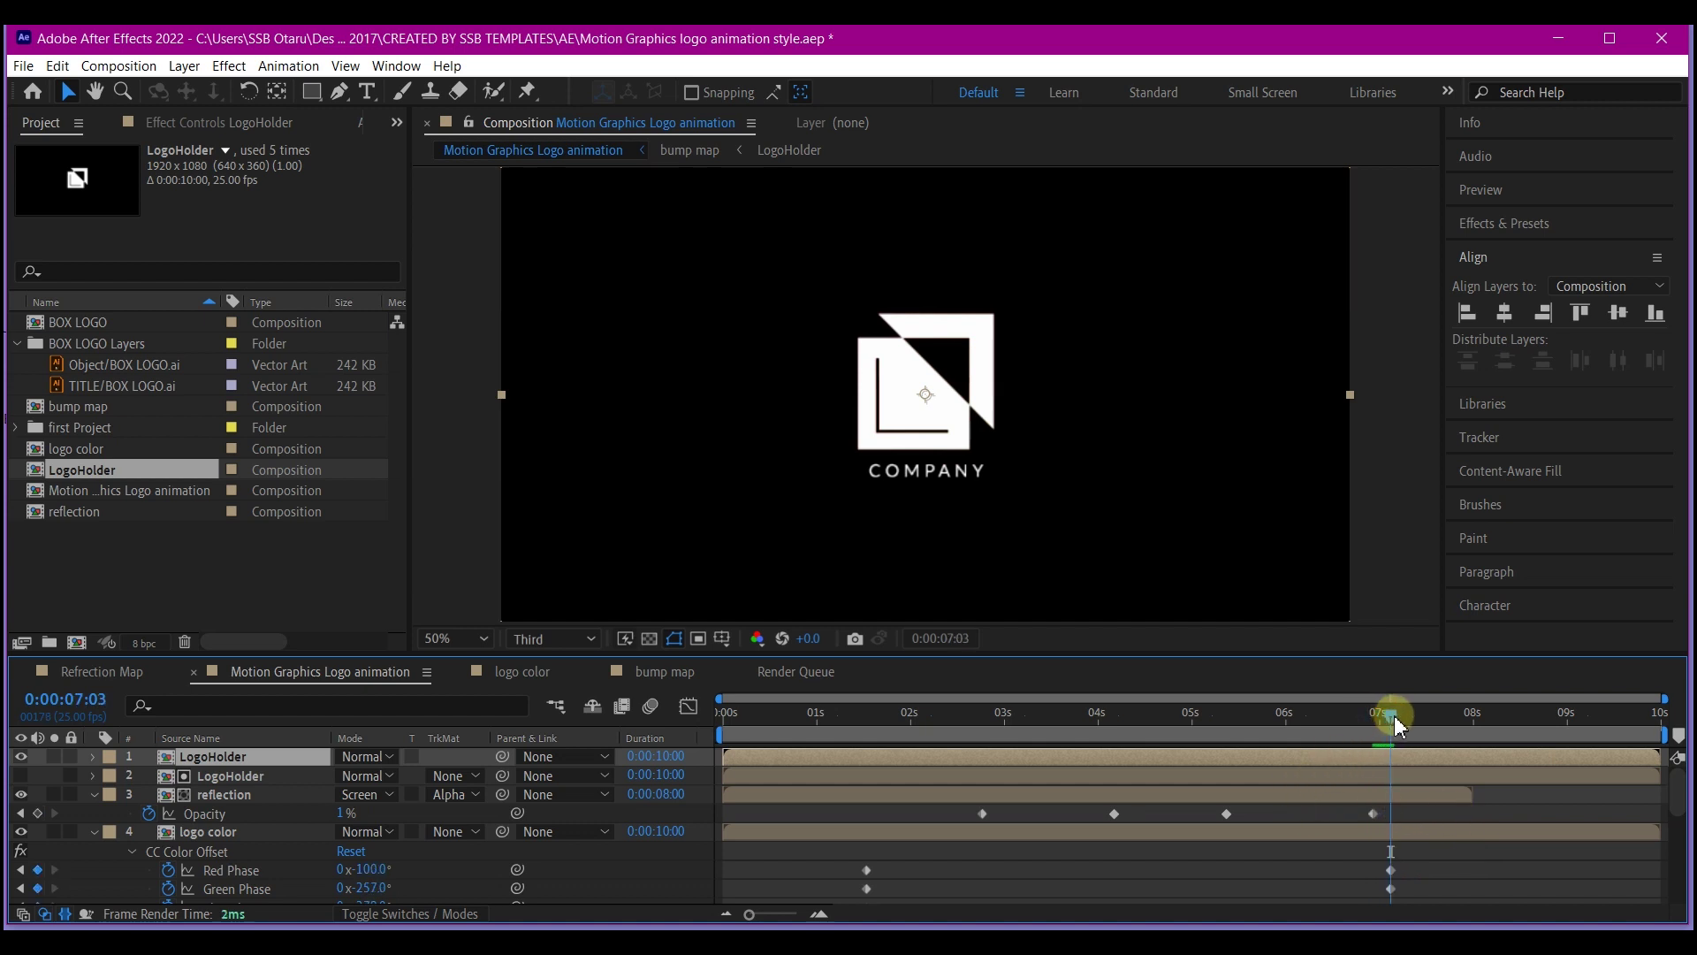
key(t)
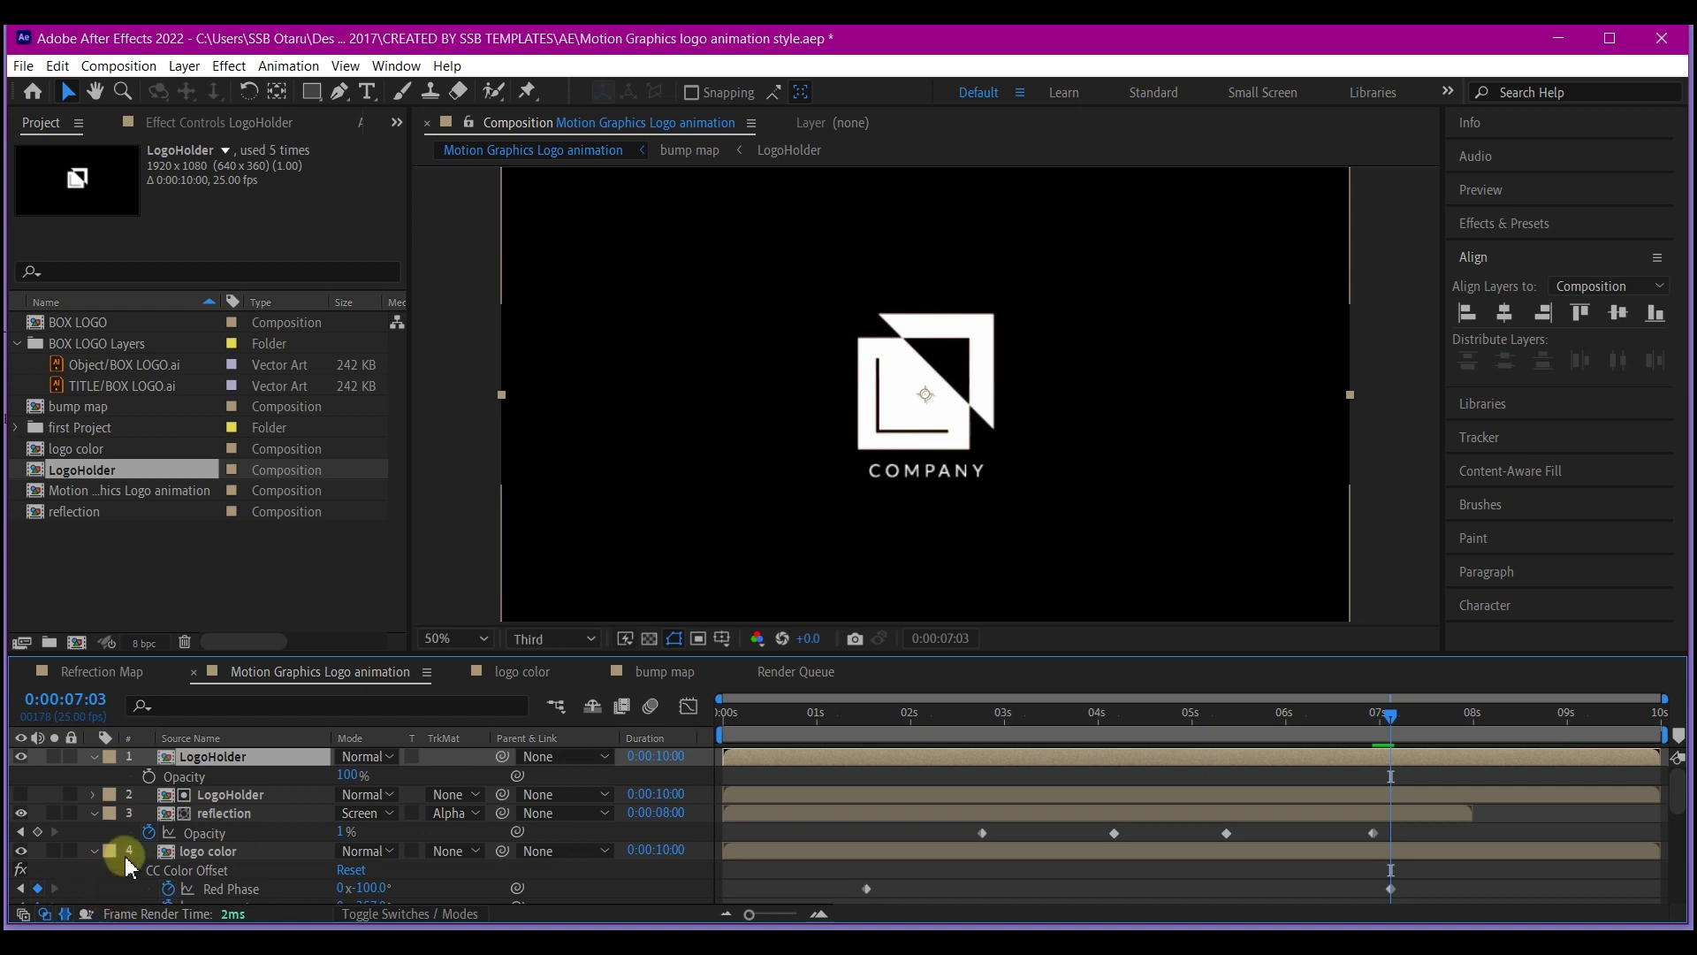
click(149, 776)
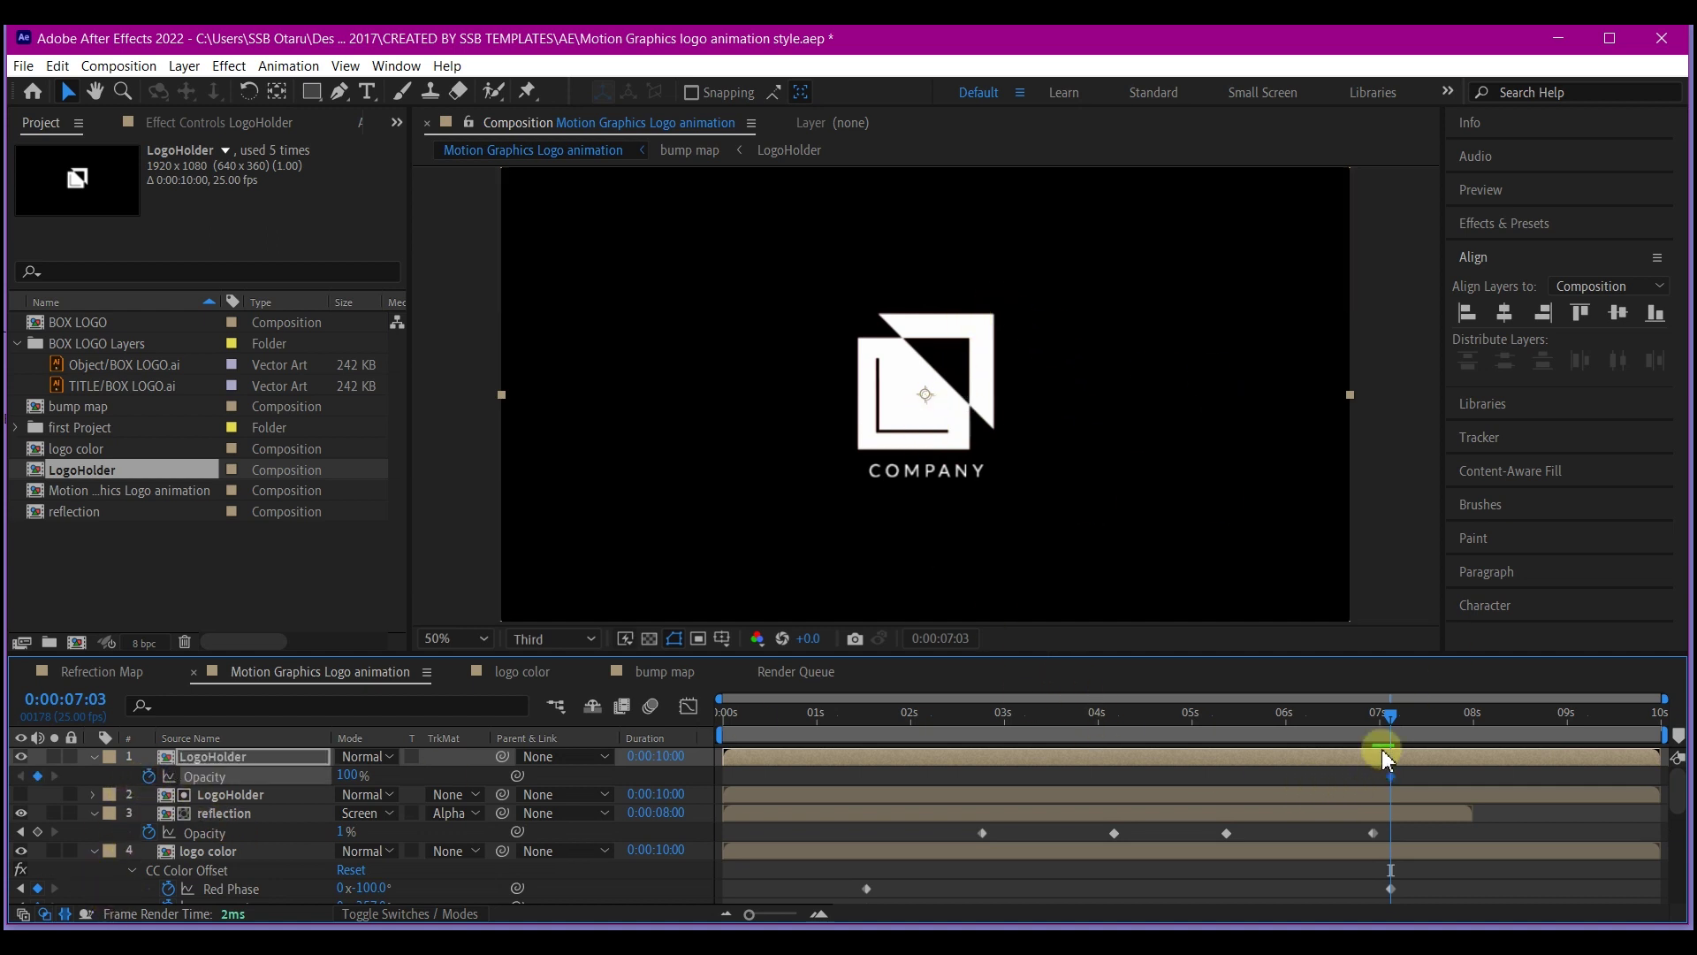
drag(1390, 723, 1308, 731)
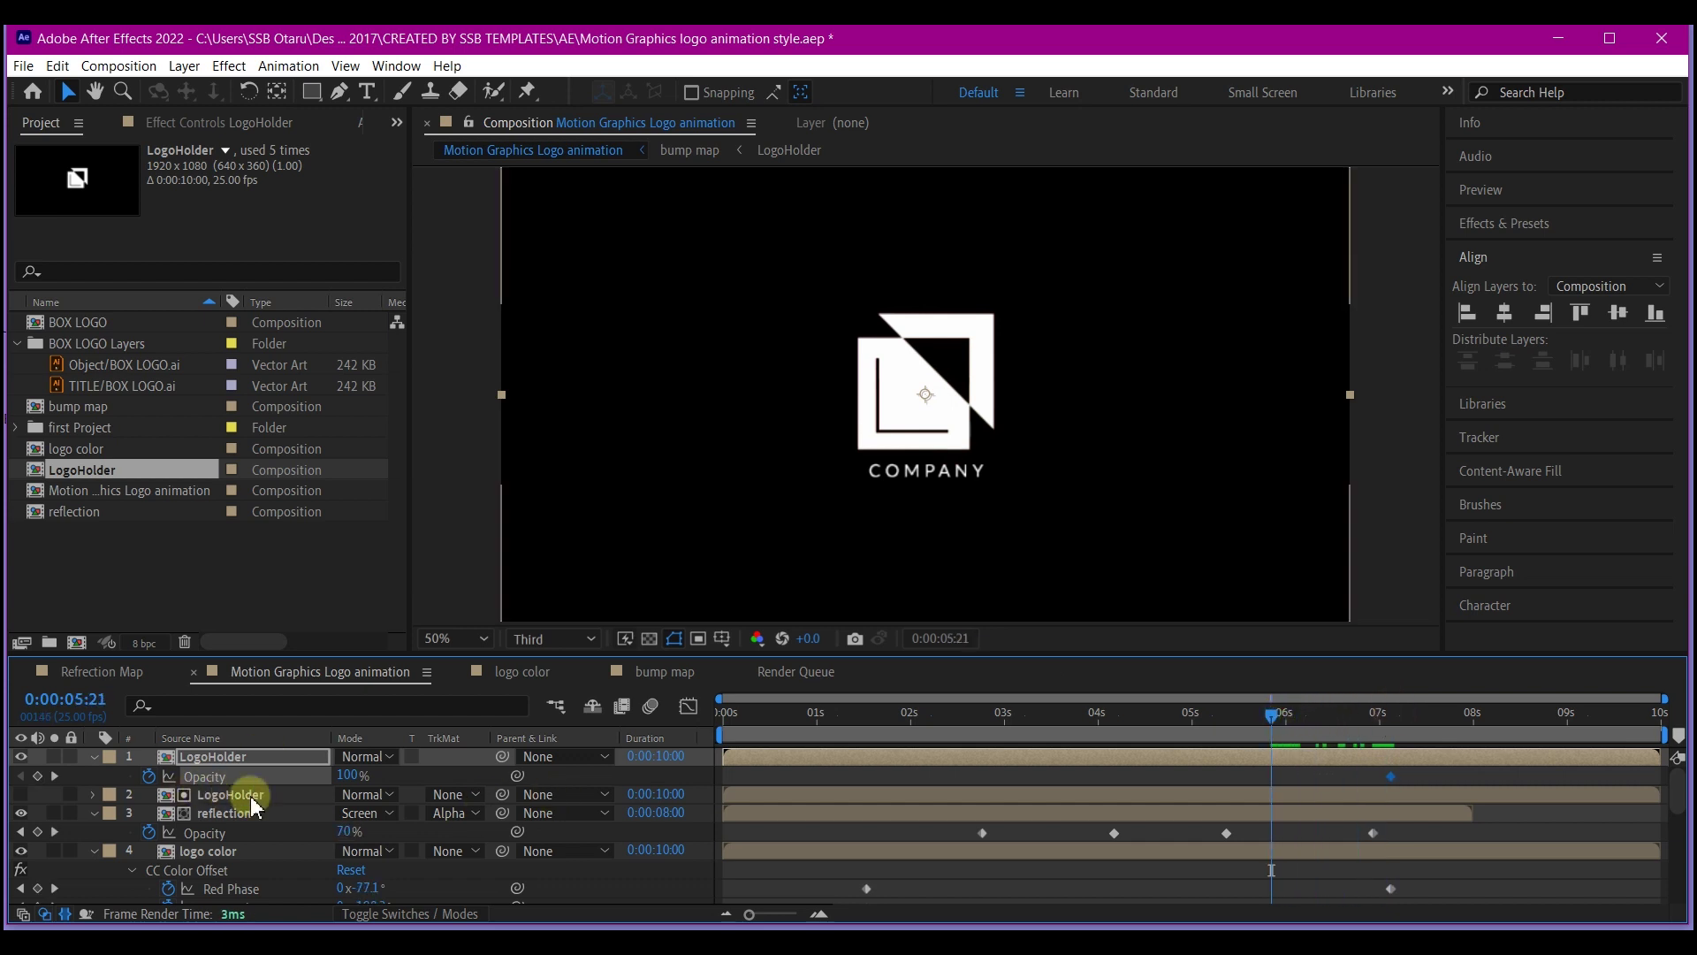
drag(323, 776, 84, 787)
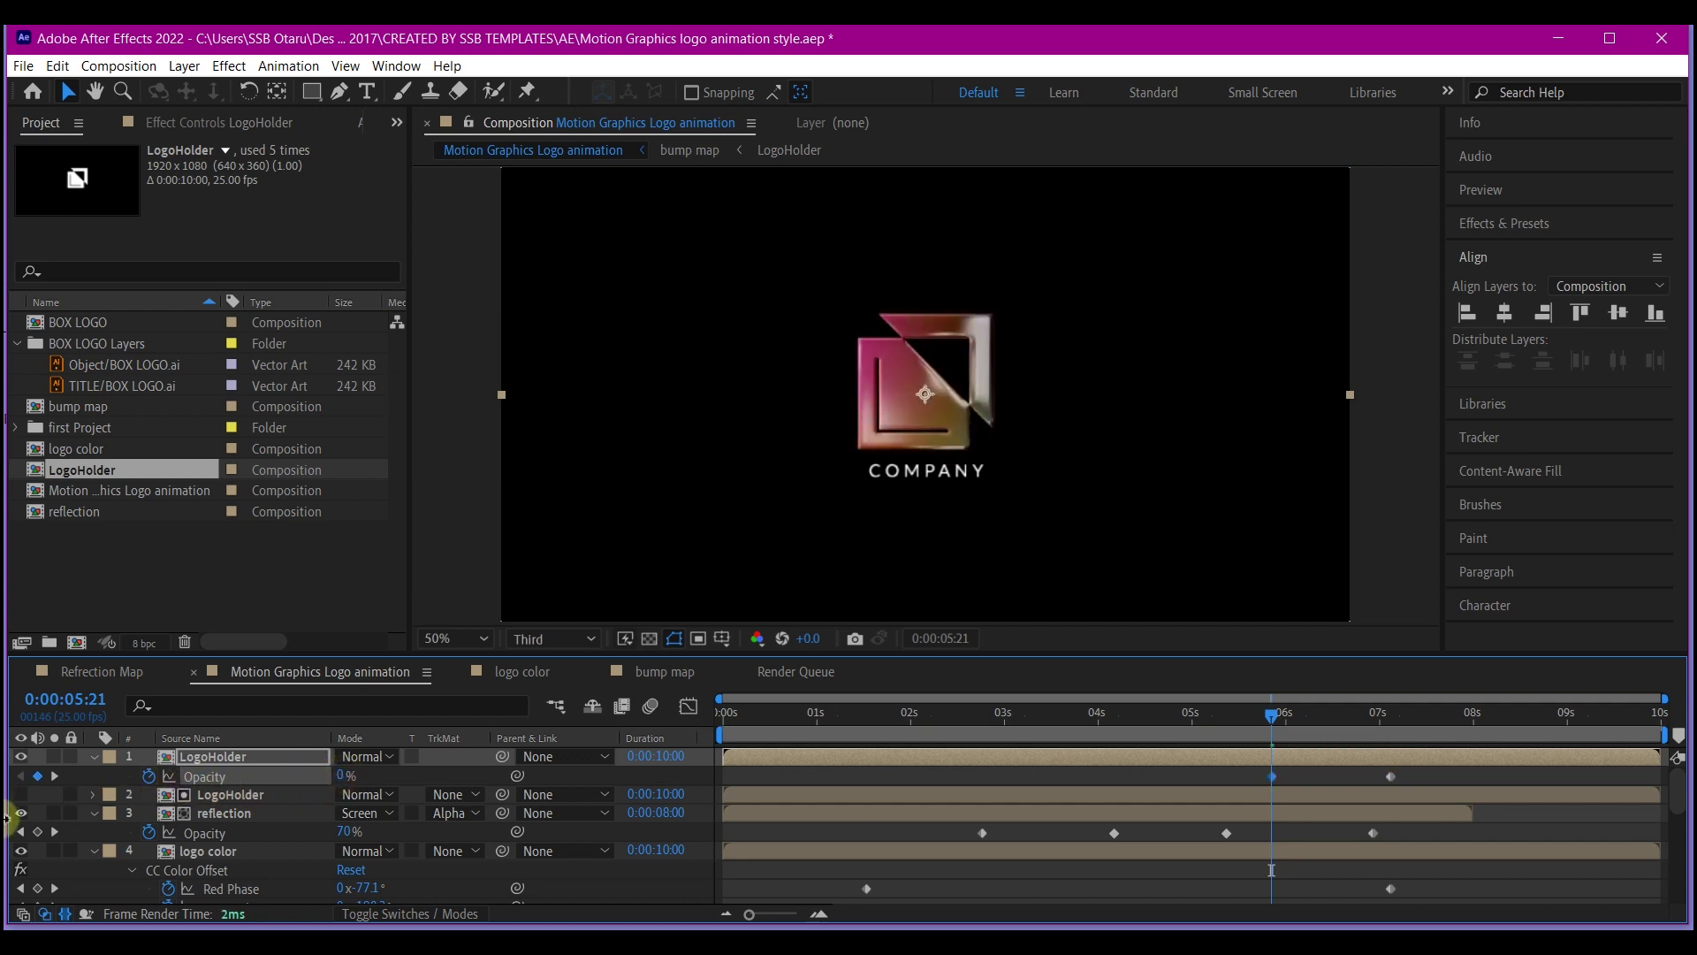
key(space)
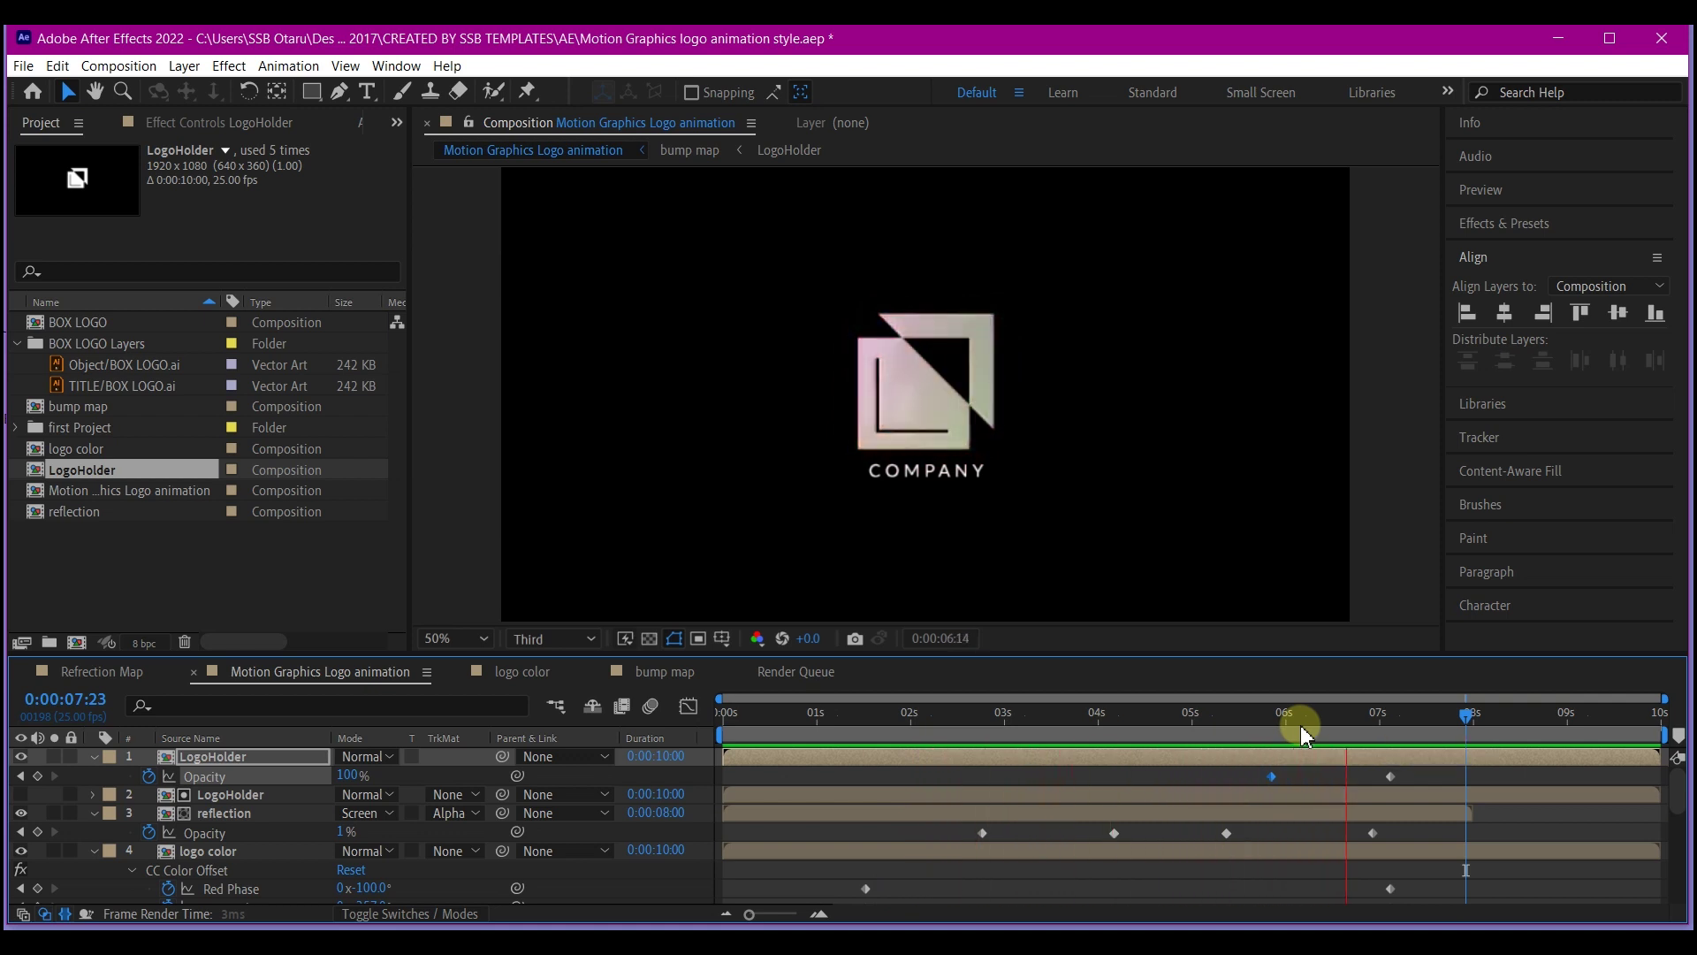
Step: Draw a rectangle over COMPANY, place it above TITLE/BOX LOGO.ai, and make it the title's alpha matte
key(space)
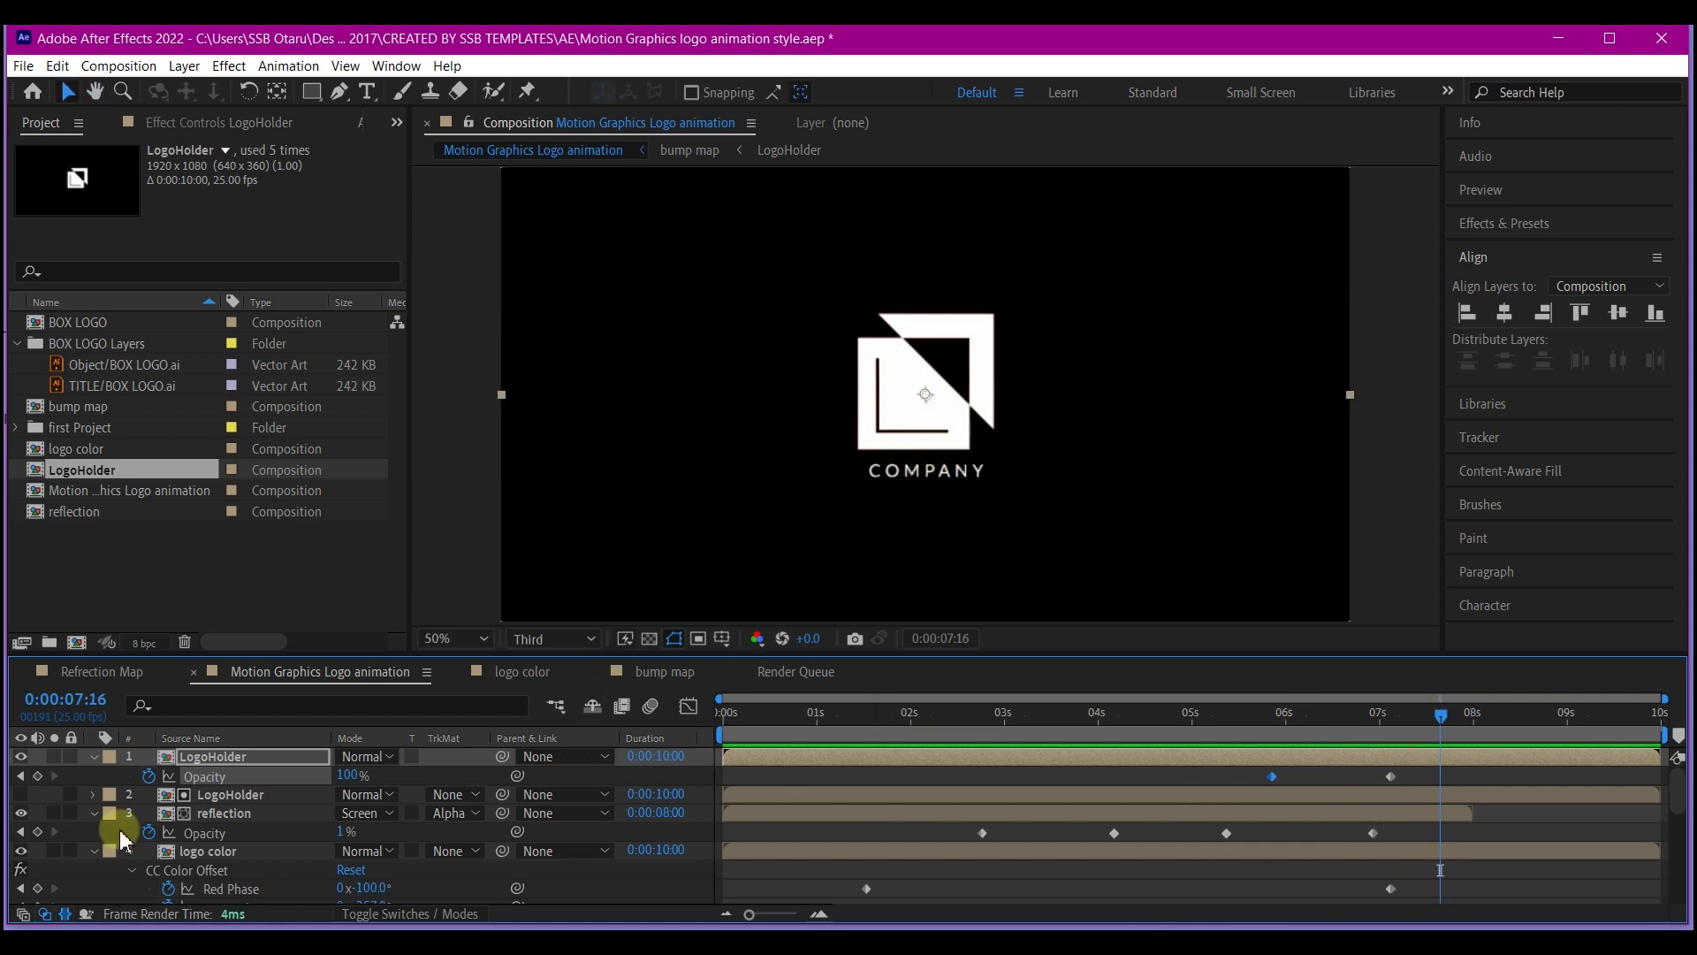
key(ctrl+a)
key(u)
click(311, 91)
drag(311, 103, 395, 97)
mouse_move(757, 455)
mouse_down()
mouse_move(1099, 522)
mouse_move(1114, 557)
mouse_move(1098, 592)
mouse_up()
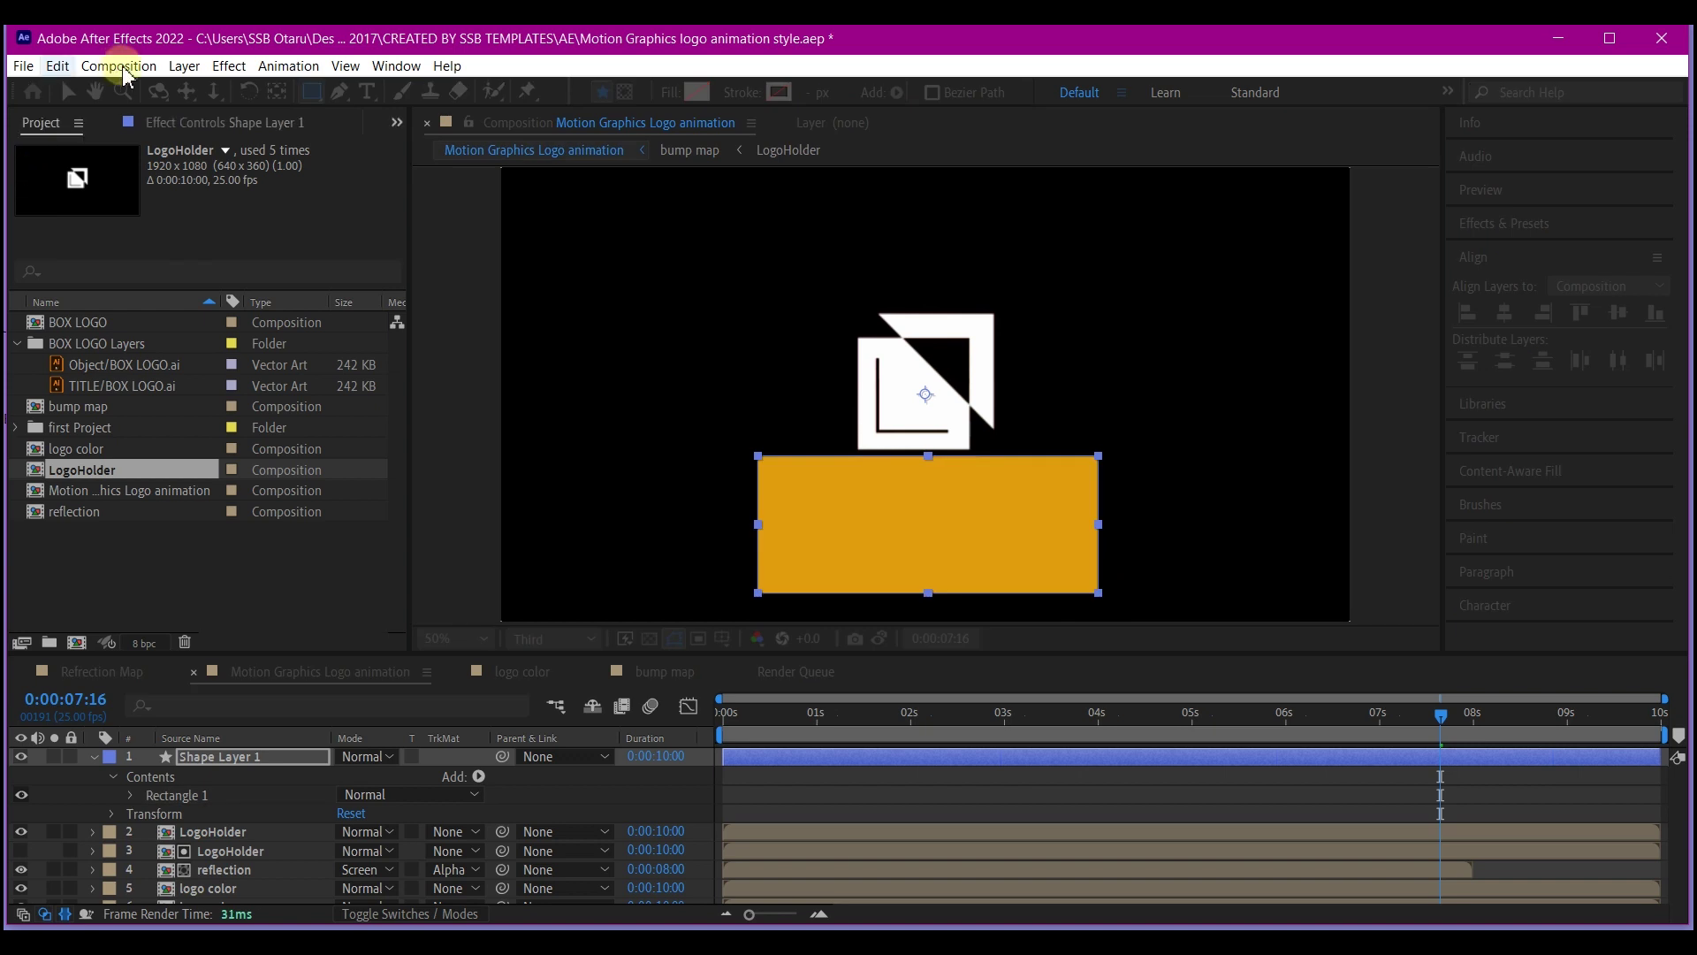
key(v)
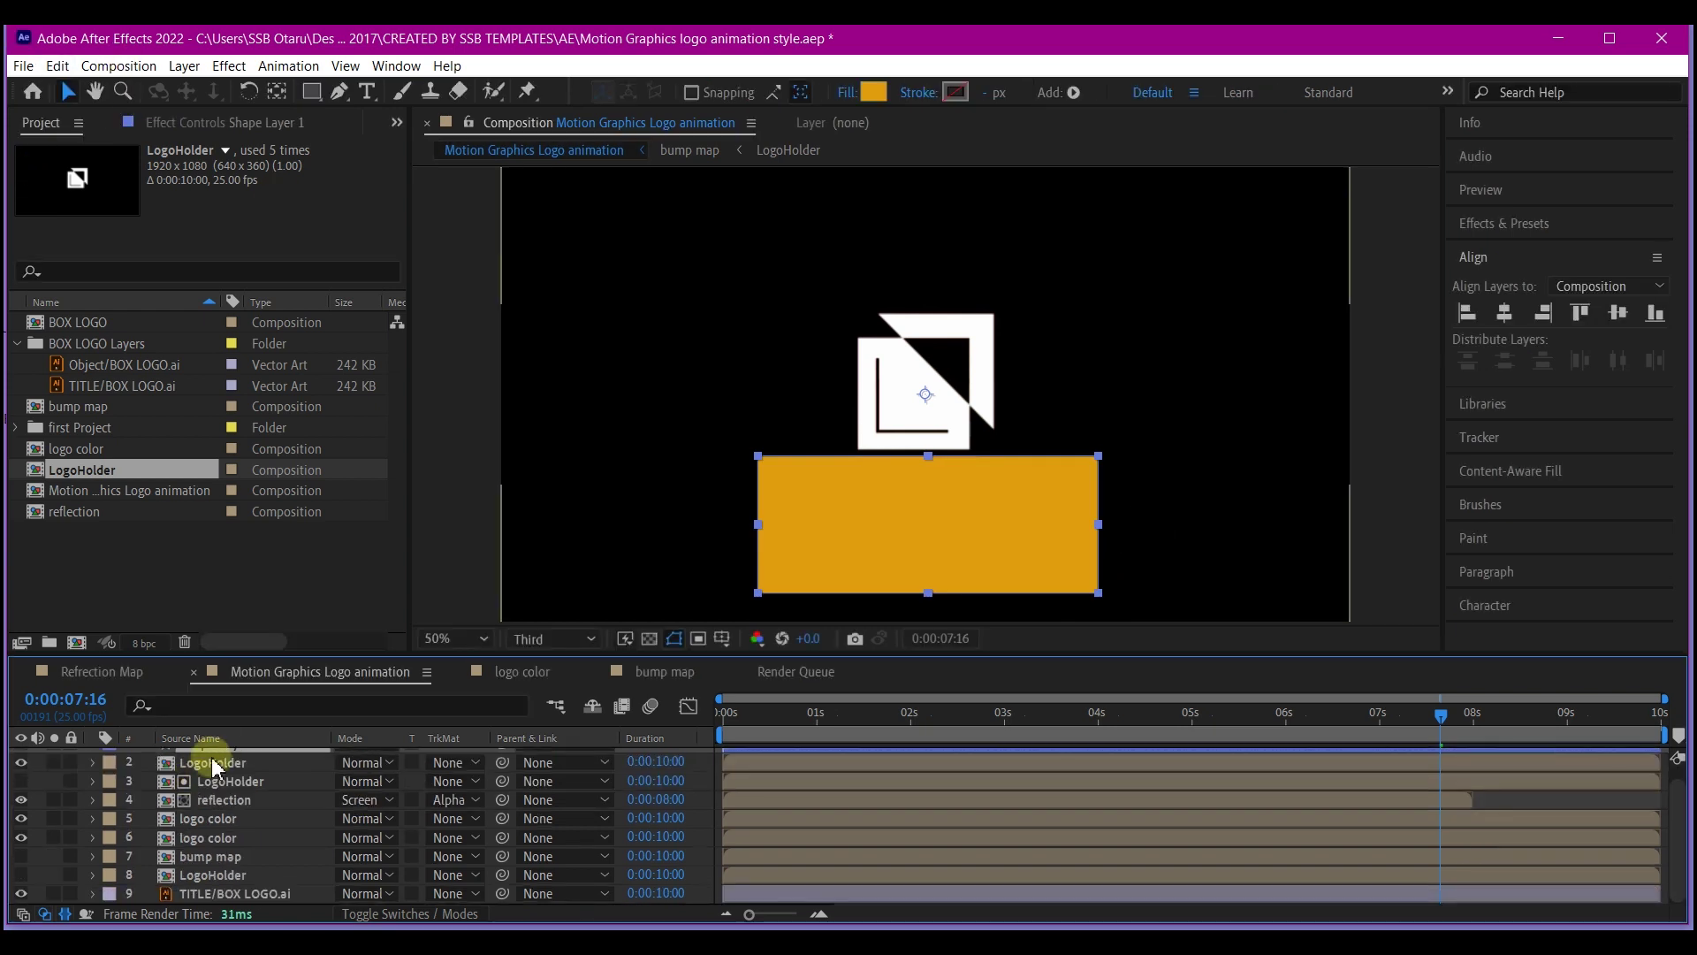
drag(237, 755, 252, 874)
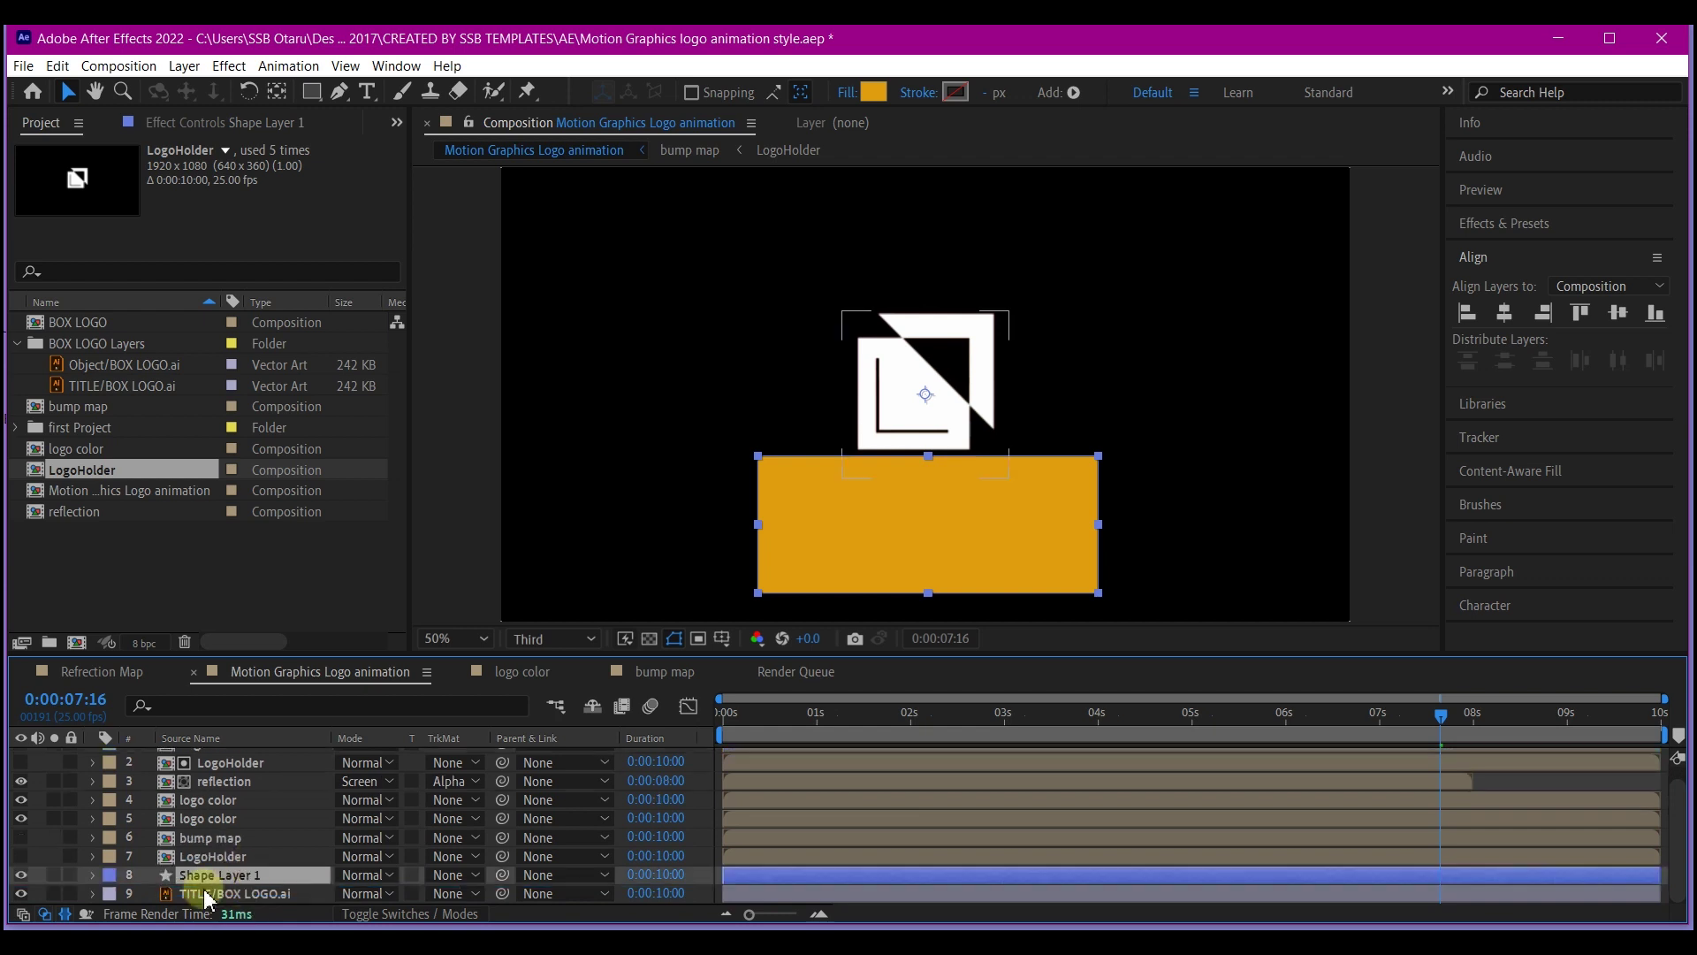
click(406, 897)
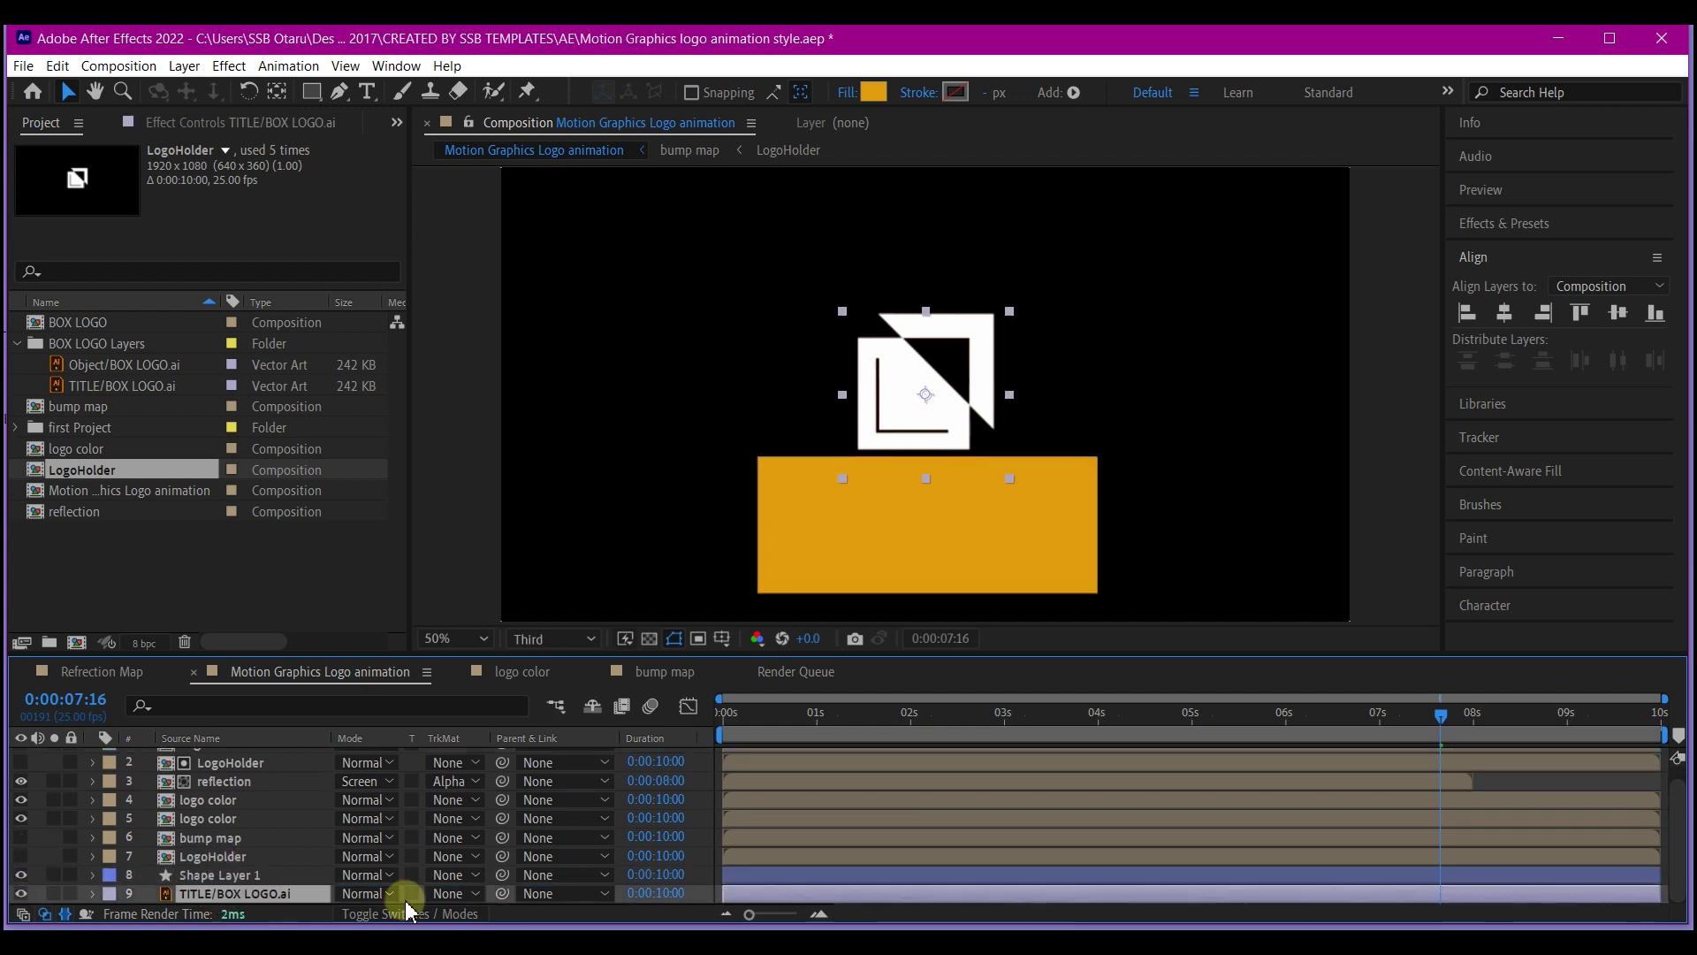
click(444, 894)
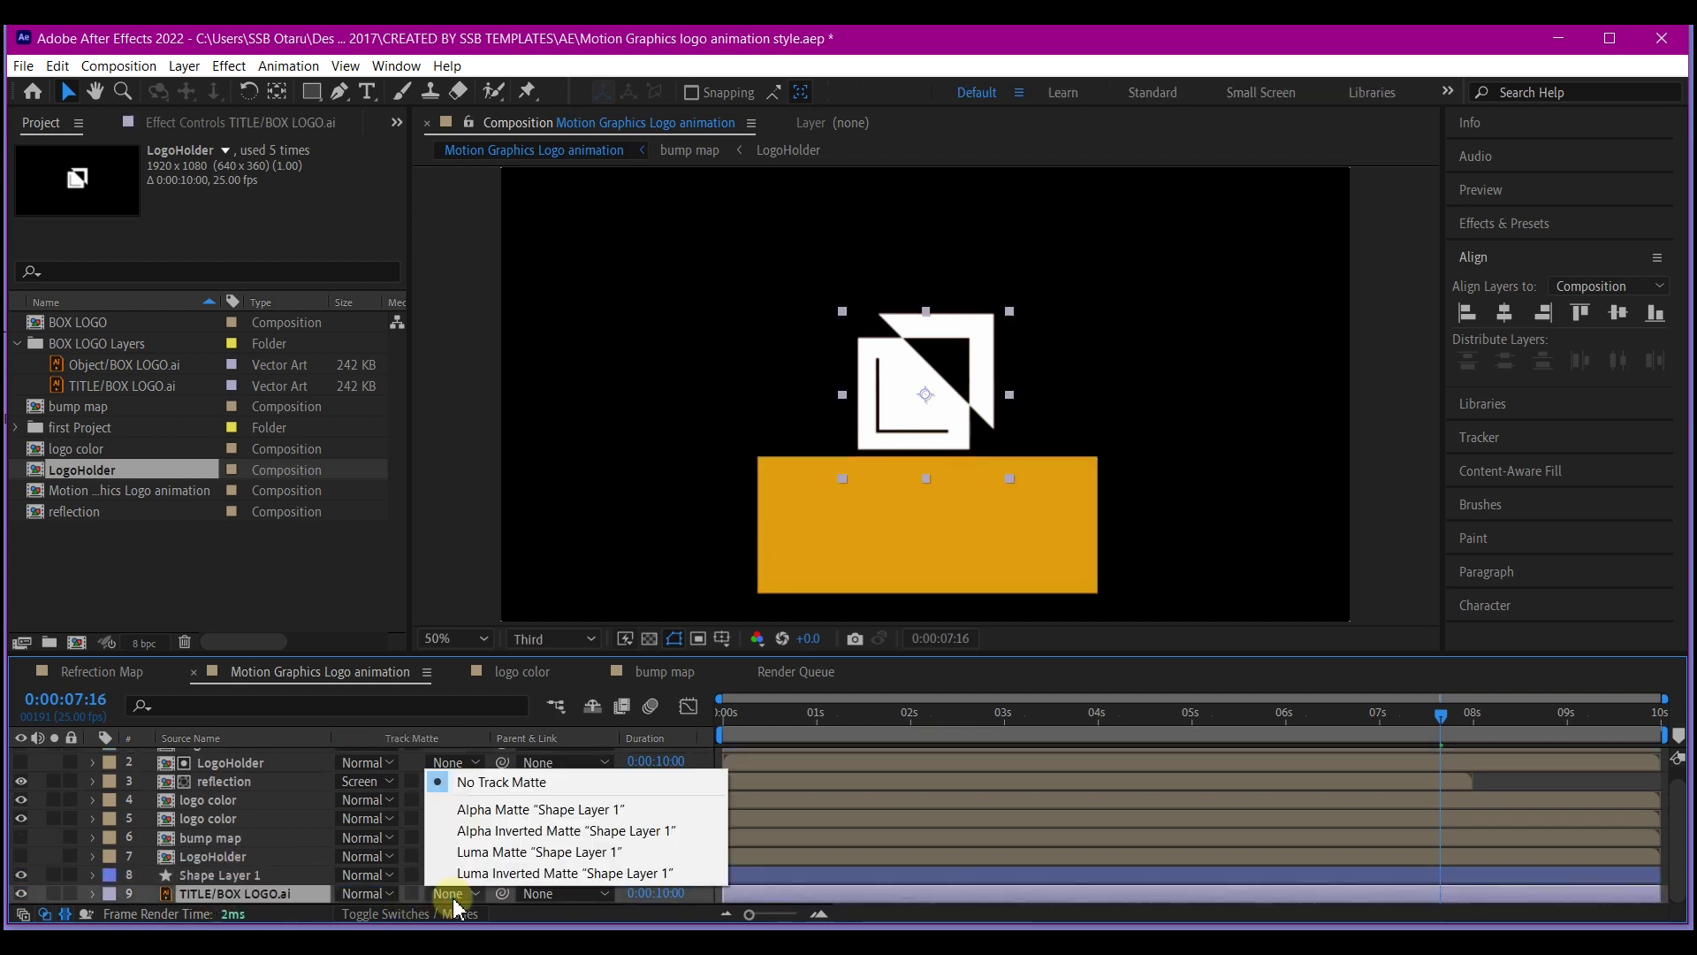
click(477, 809)
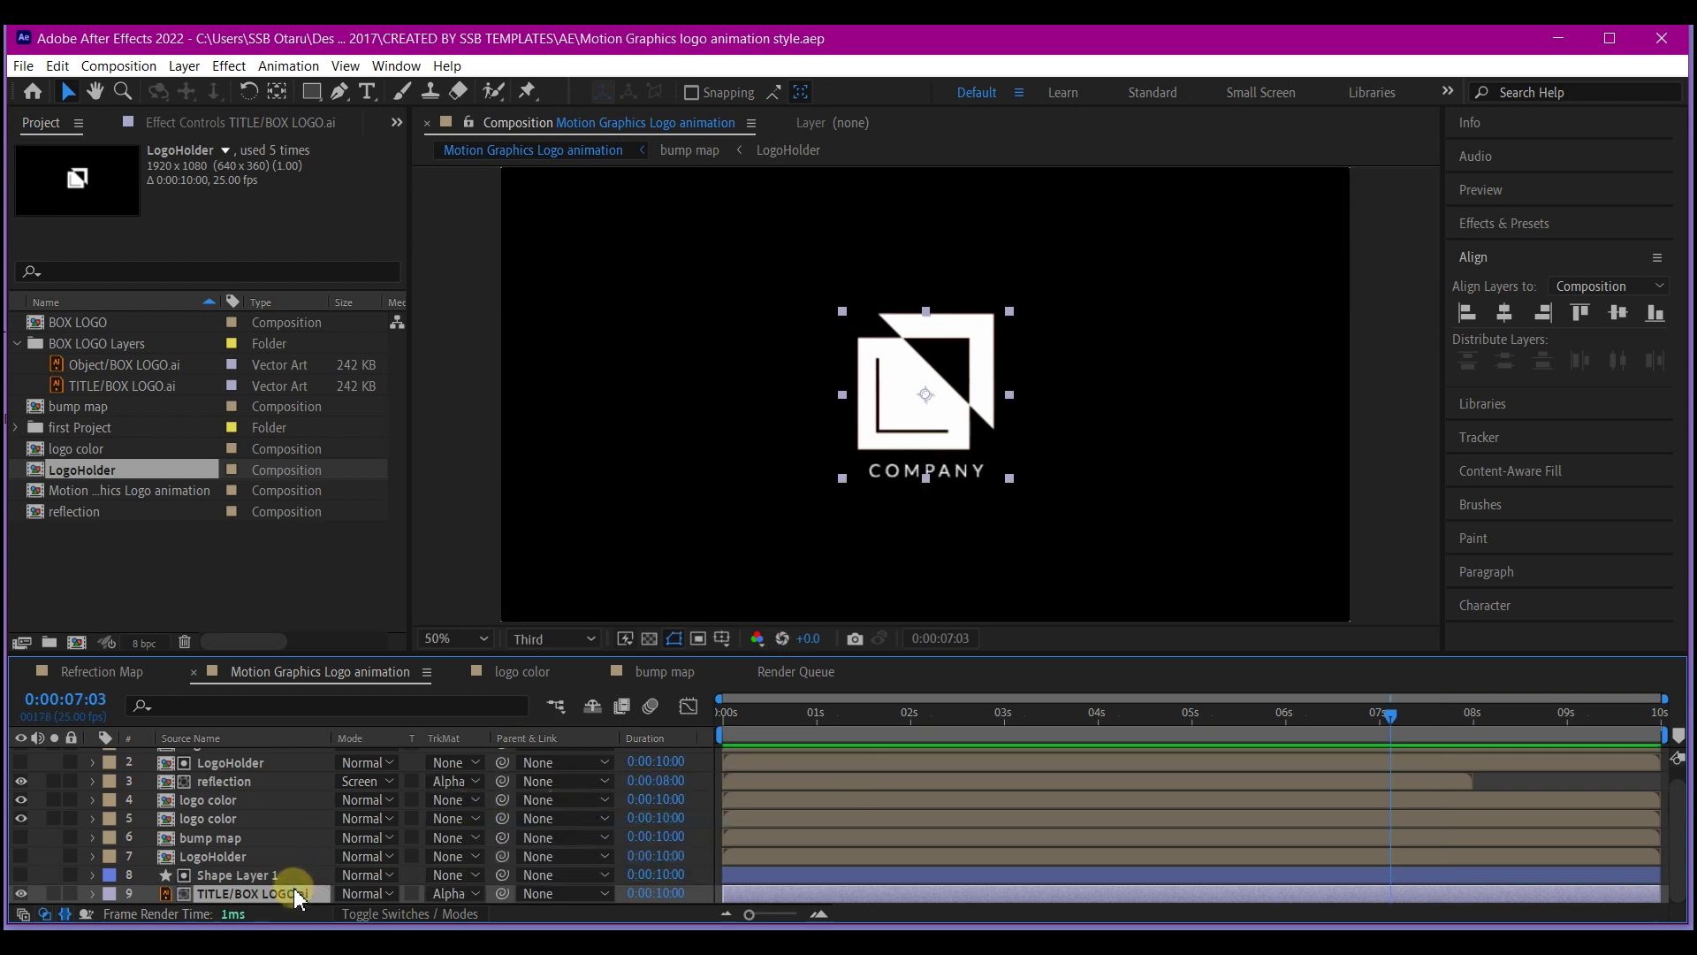
Step: Keyframe the title's Position from 960,228 near 5:24 to 960,540 so it slides down, then preview
key(p)
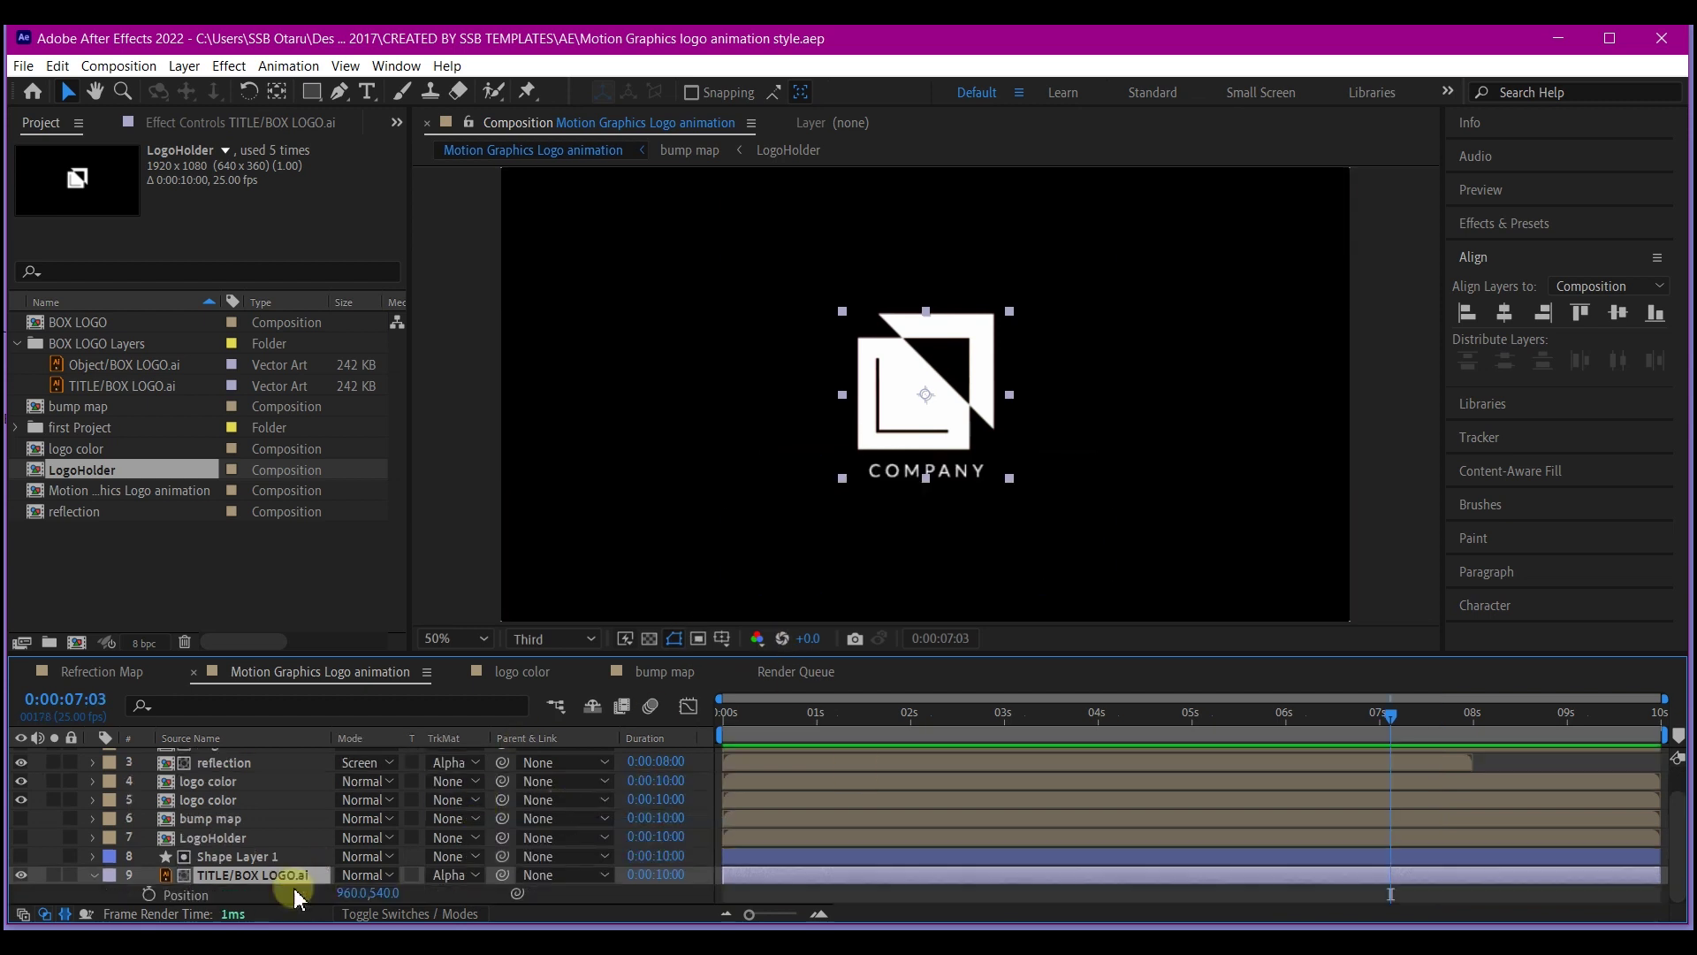
click(150, 893)
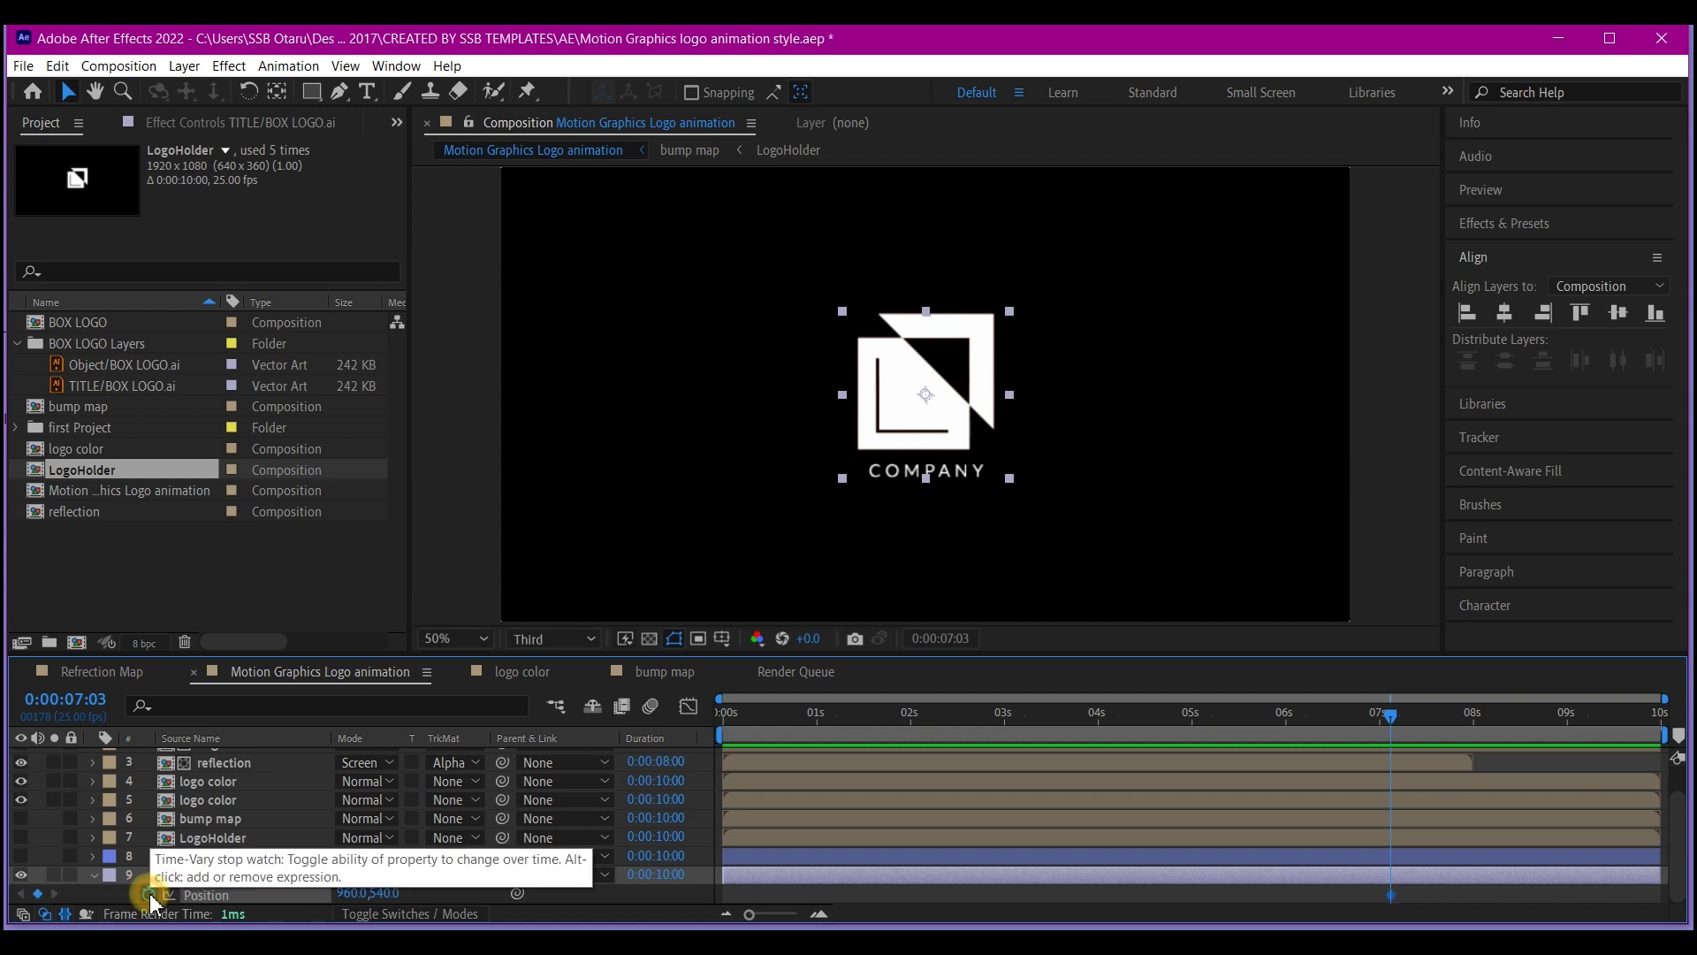
click(1283, 718)
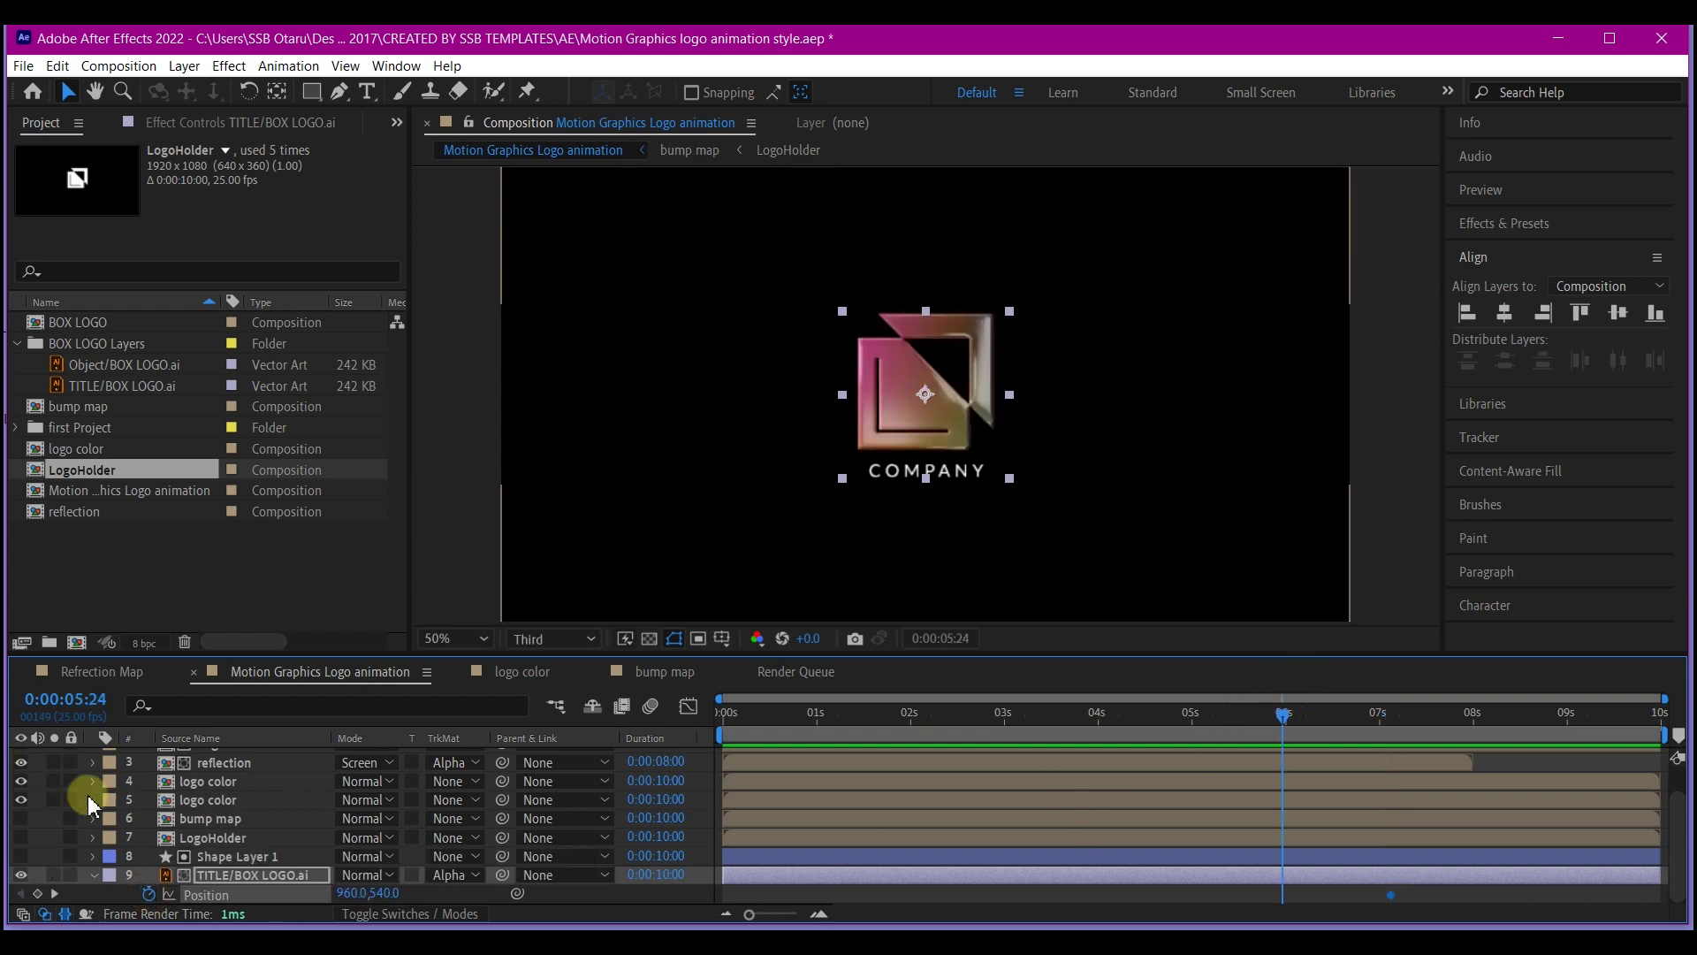
drag(382, 901, 236, 893)
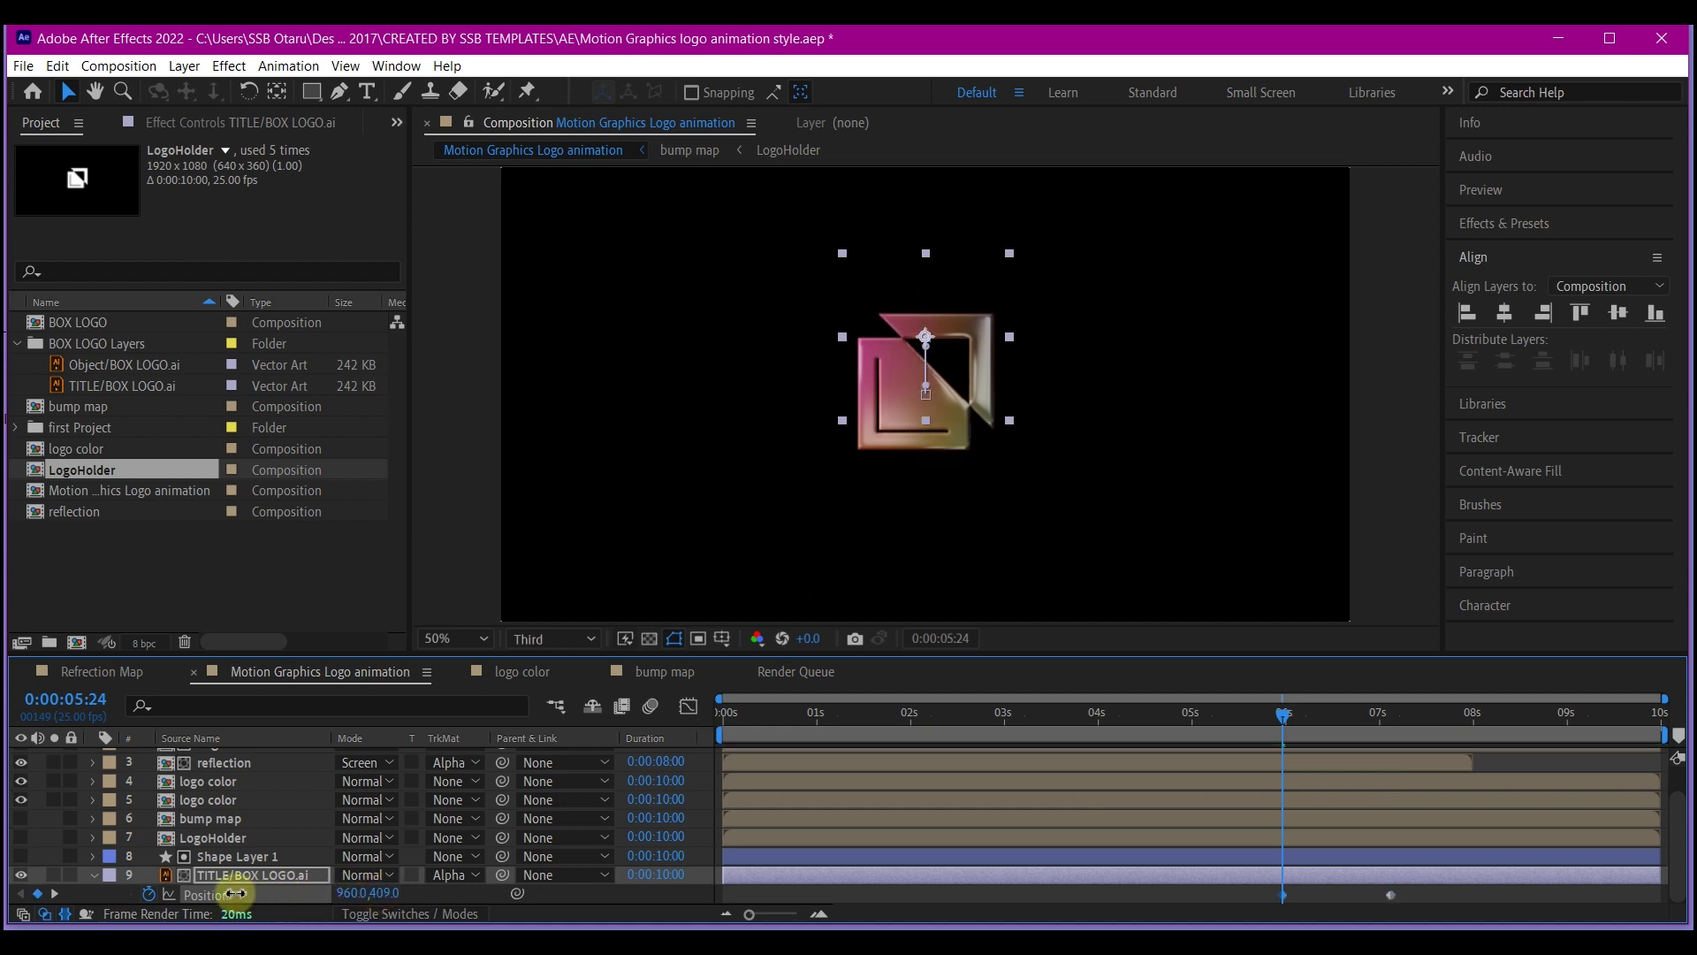
drag(577, 849, 300, 890)
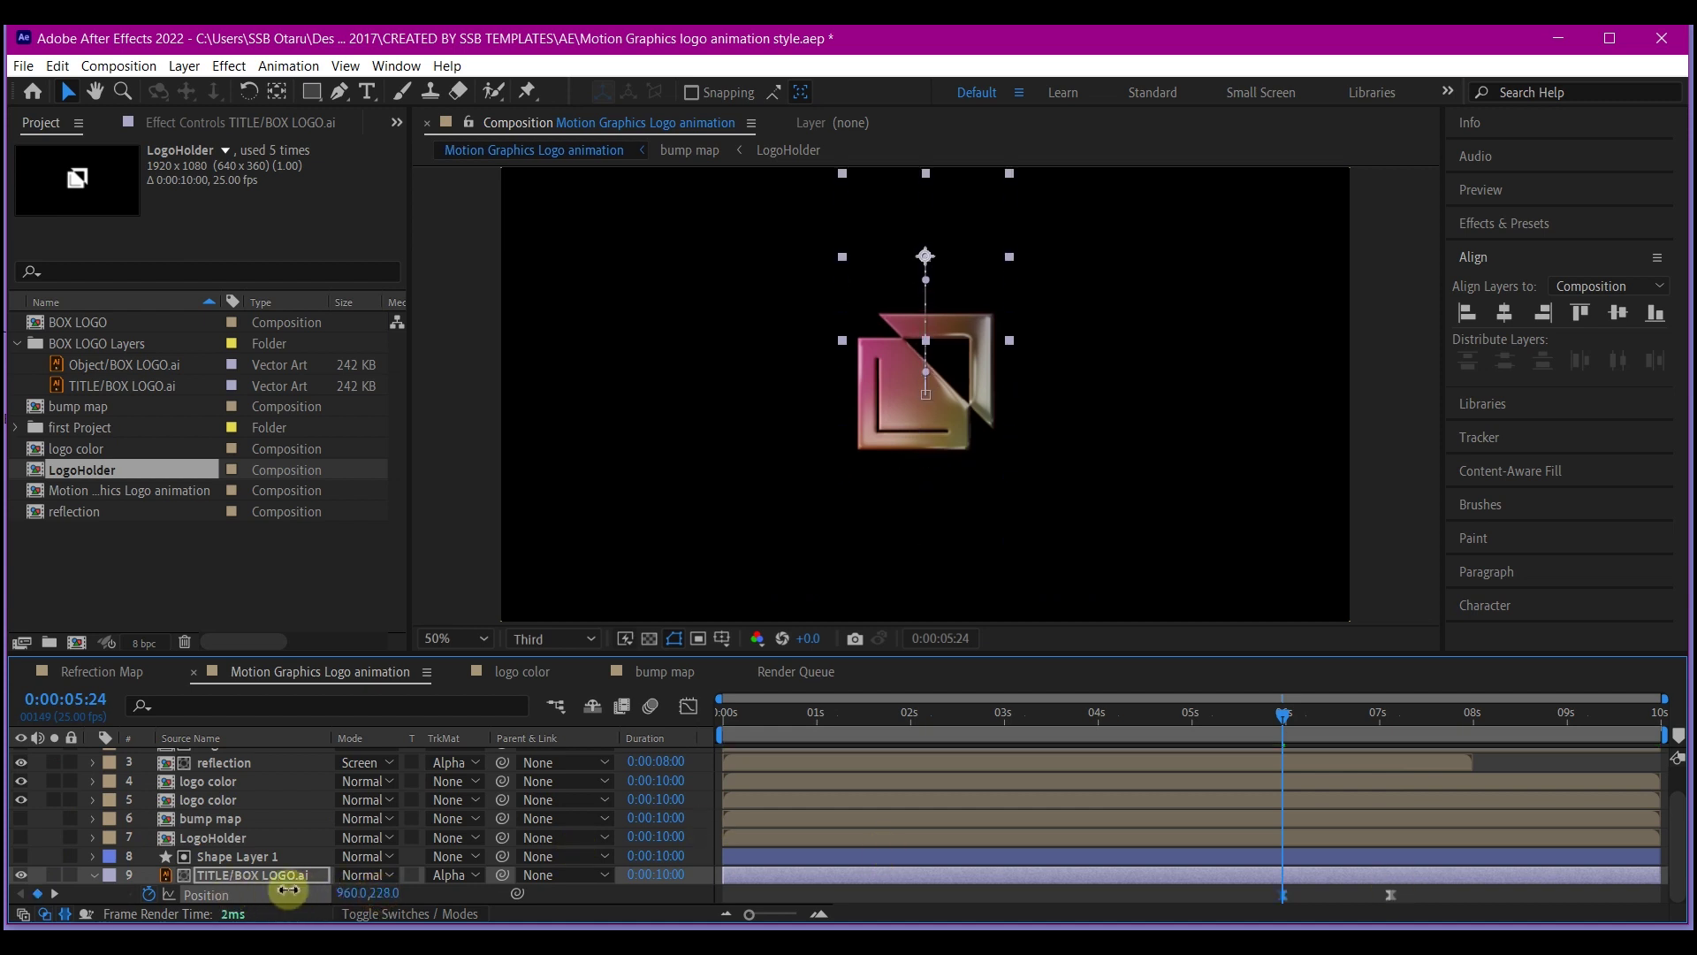
key(Home)
key(space)
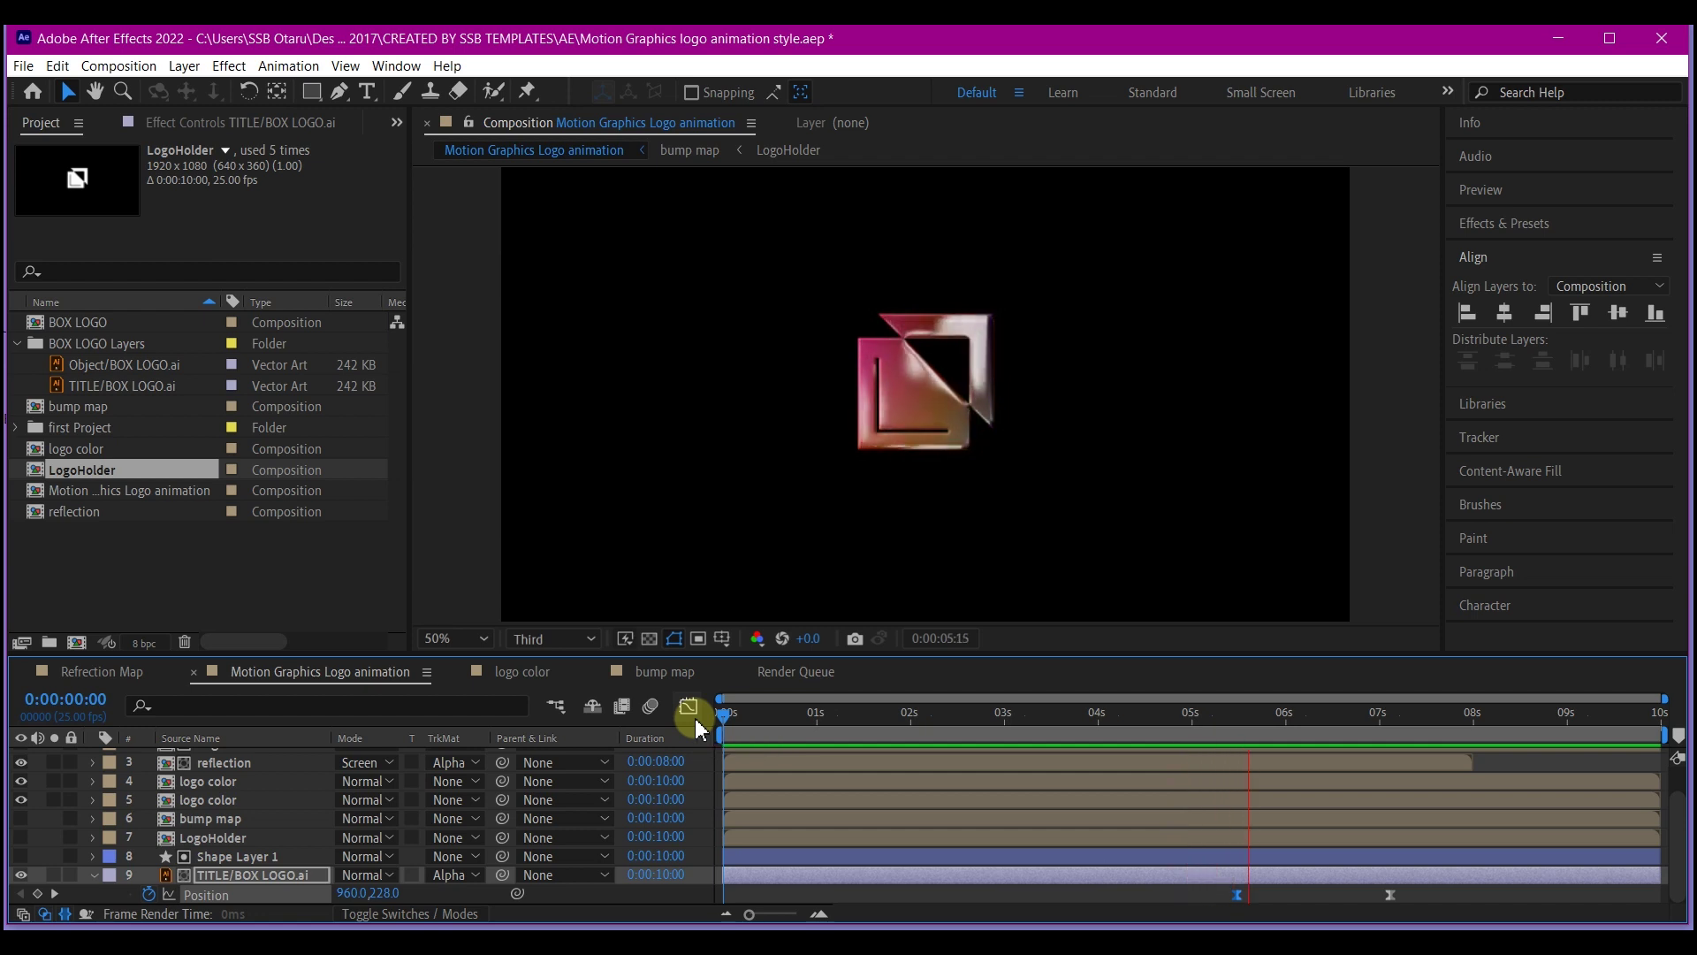
key(space)
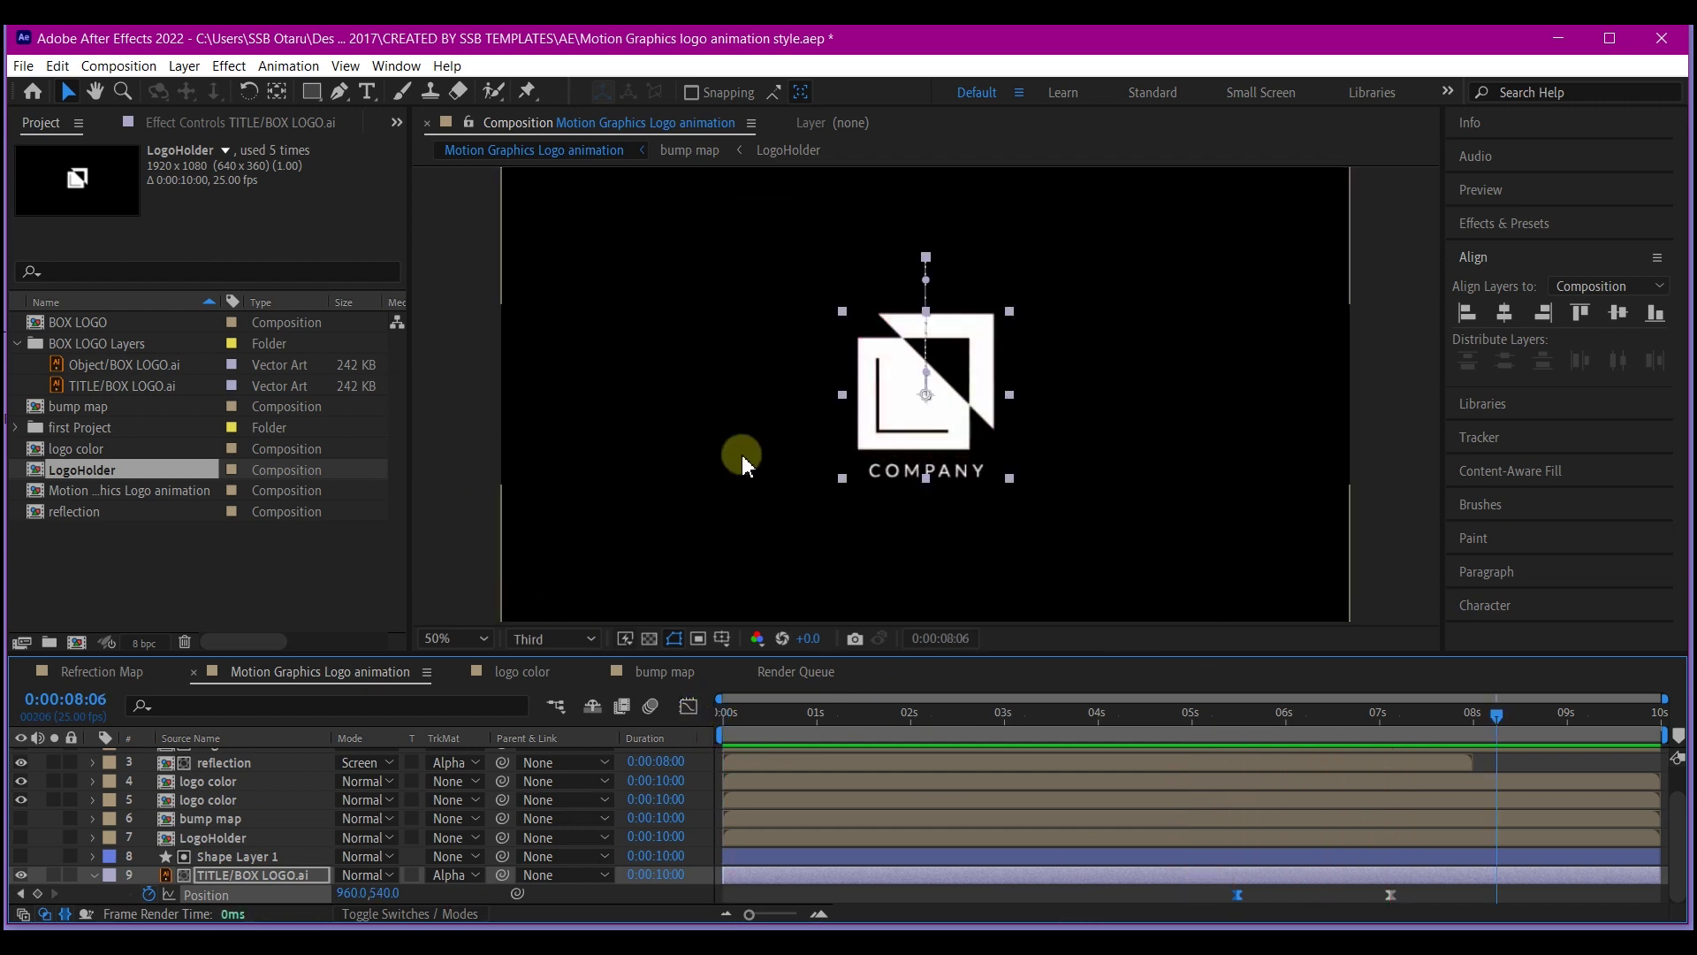
Step: Add a null object layer named logocont
click(1007, 378)
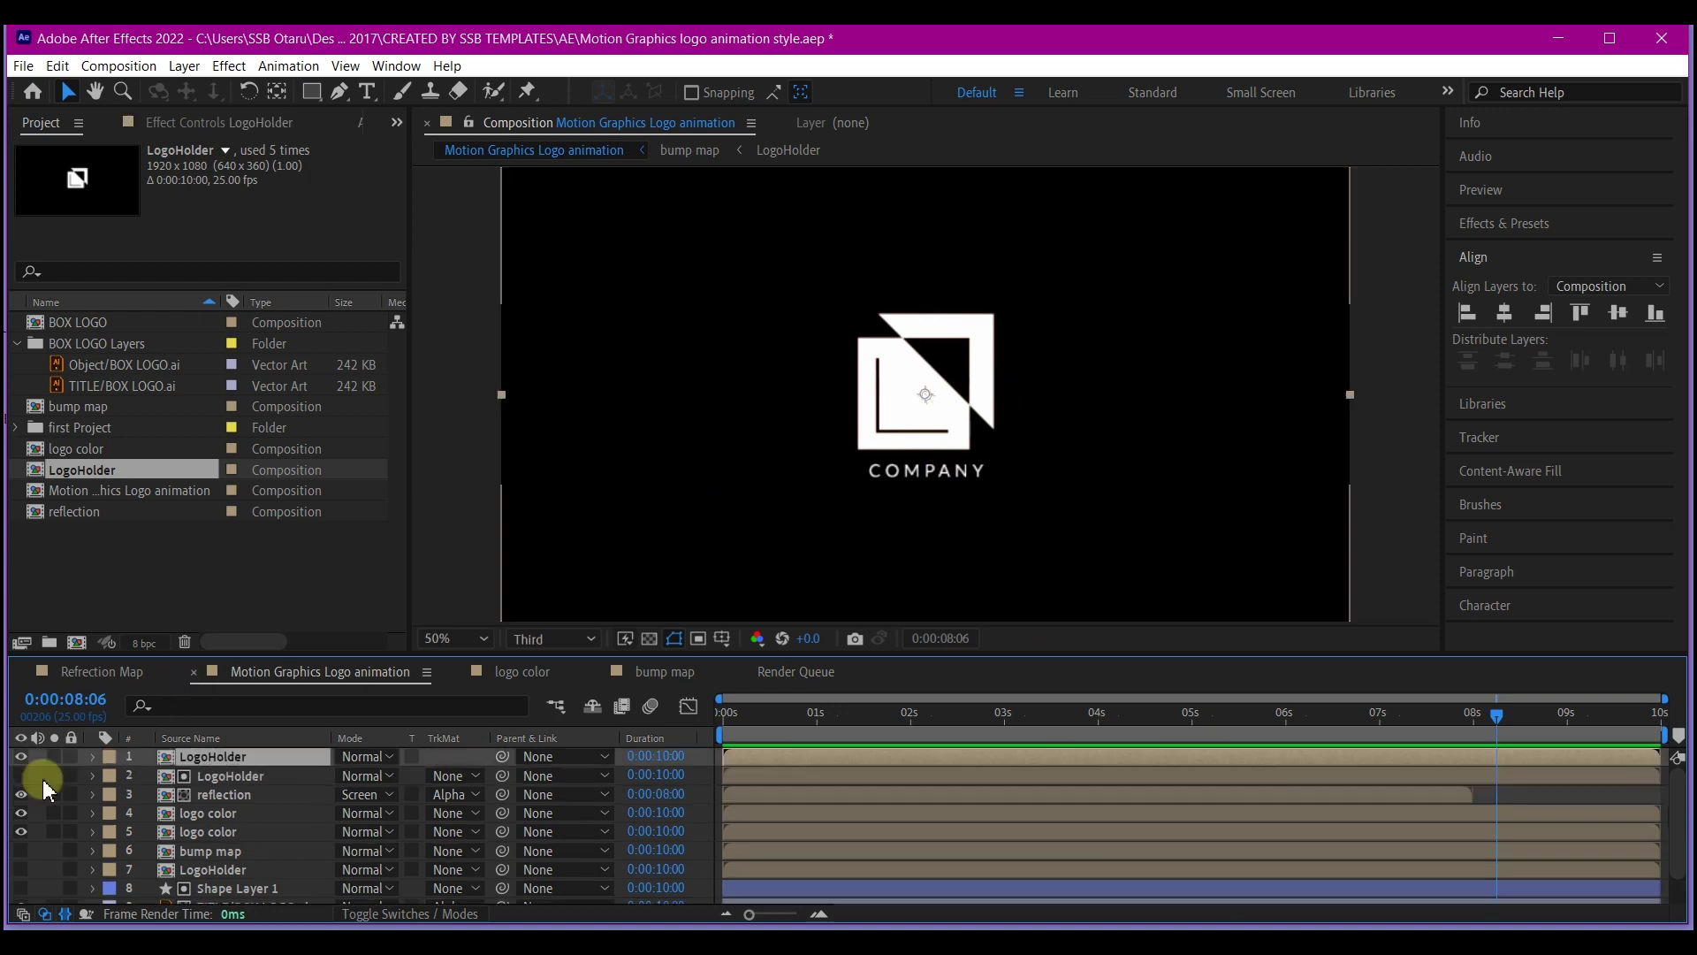
right_click(41, 778)
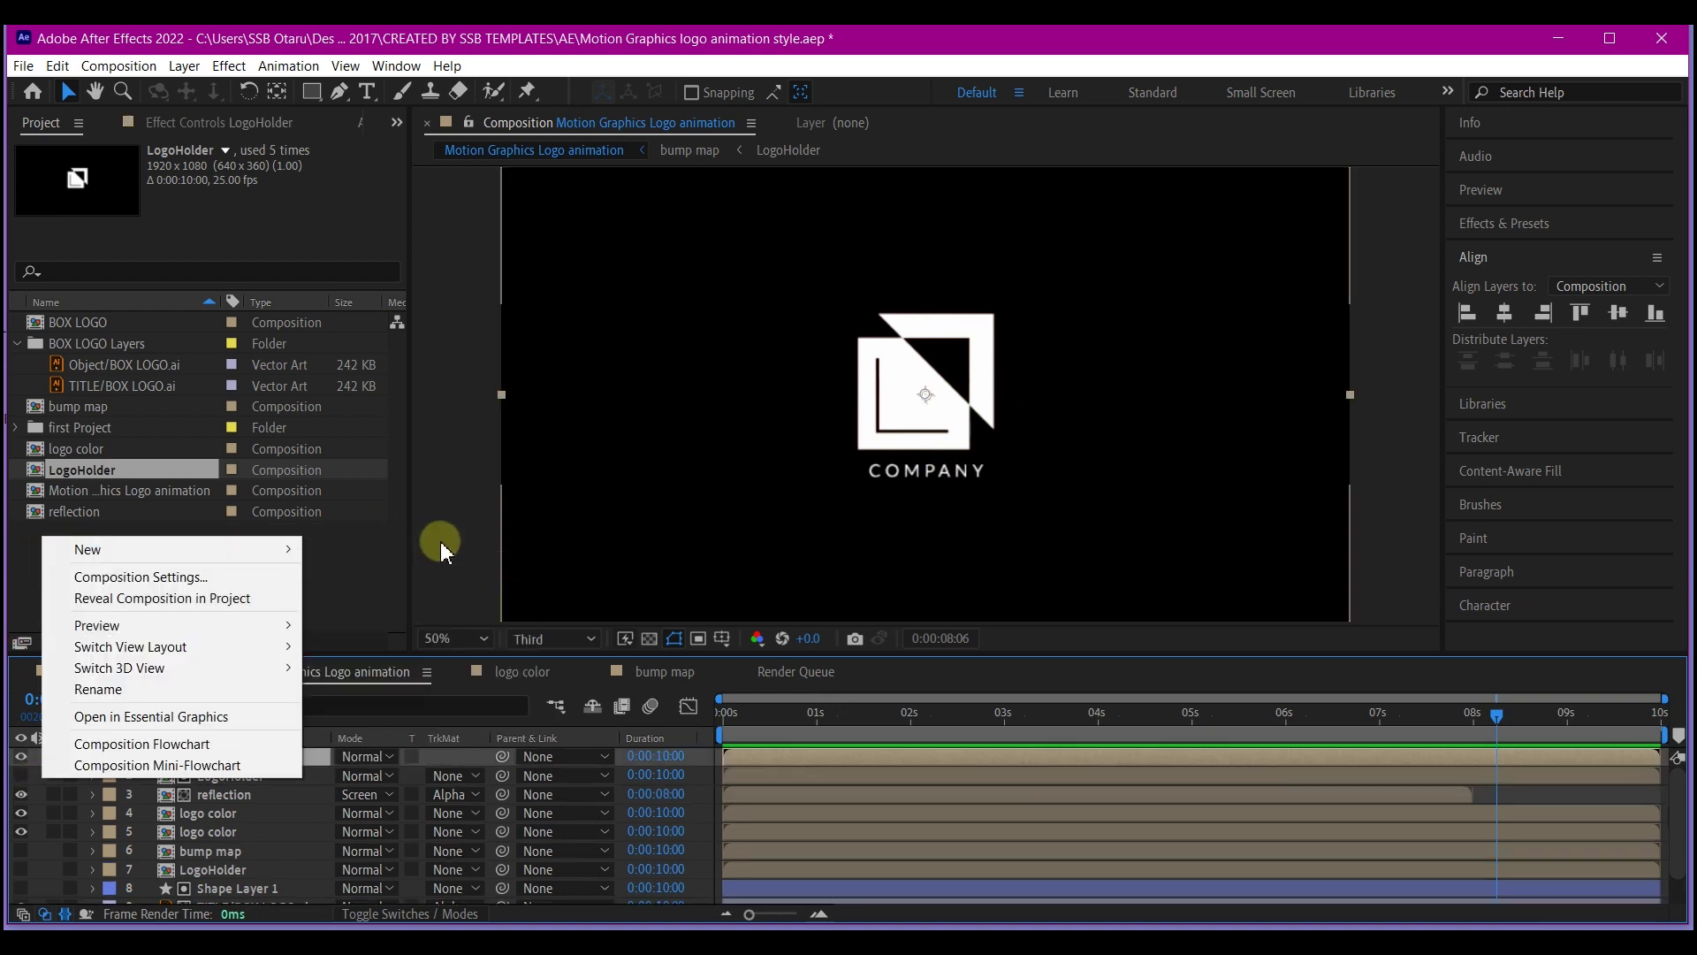
mouse_move(258, 552)
click(370, 665)
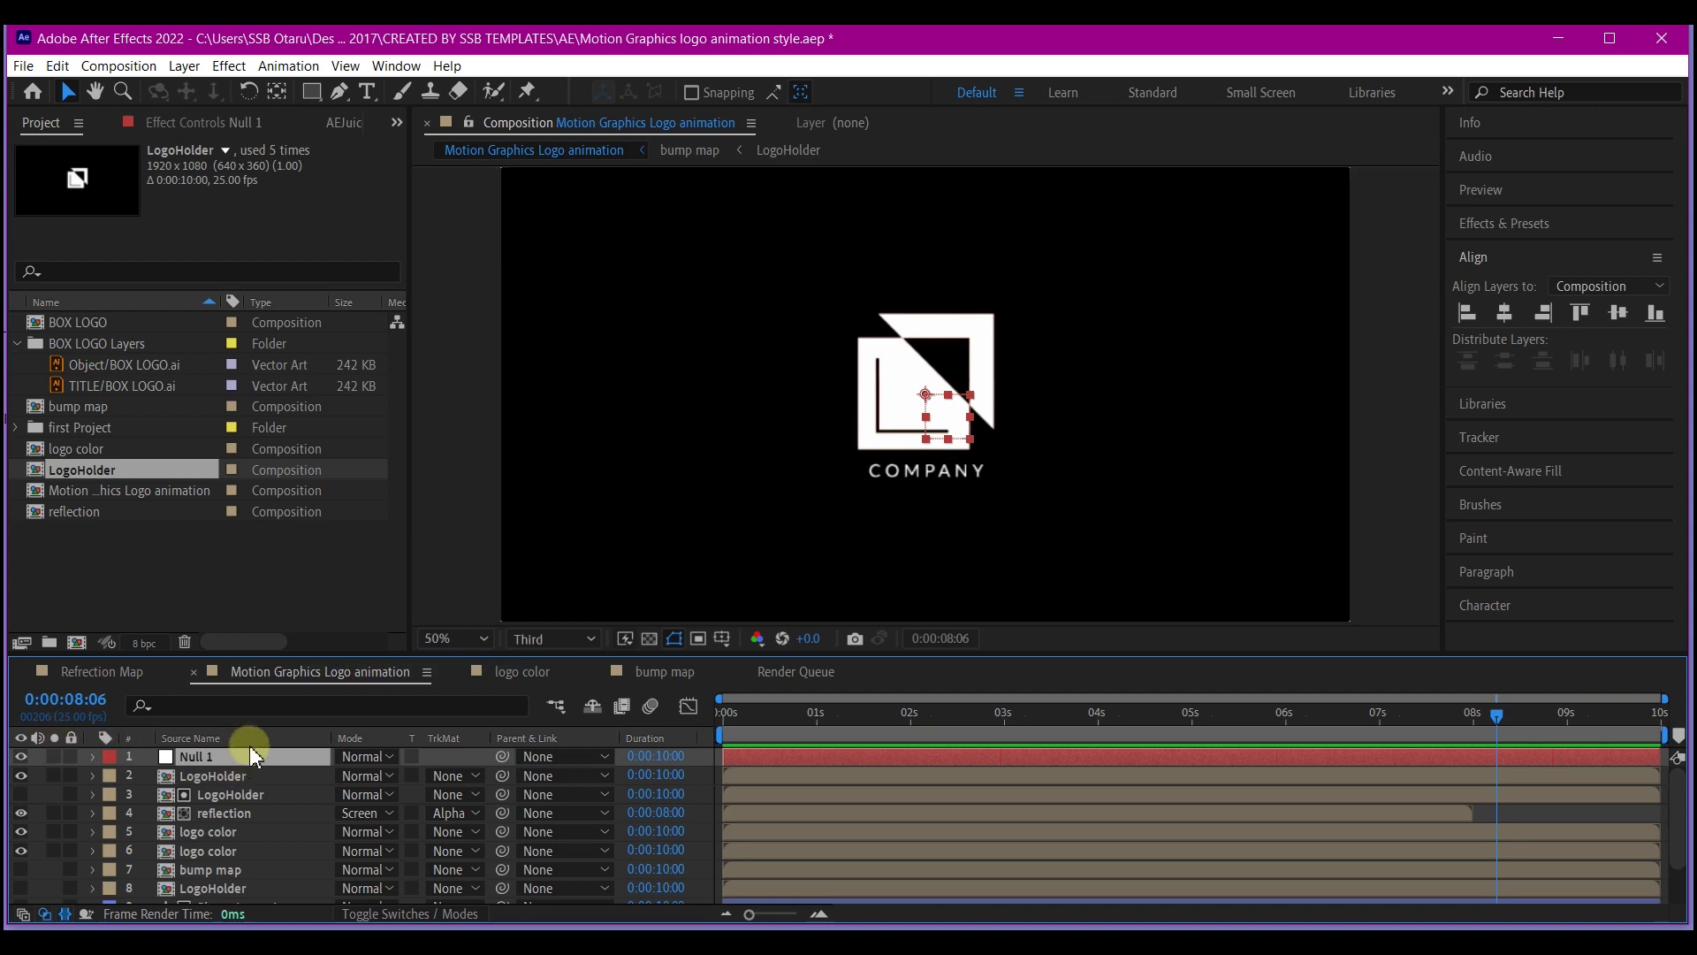
key(Return)
text(logocont)
key(Return)
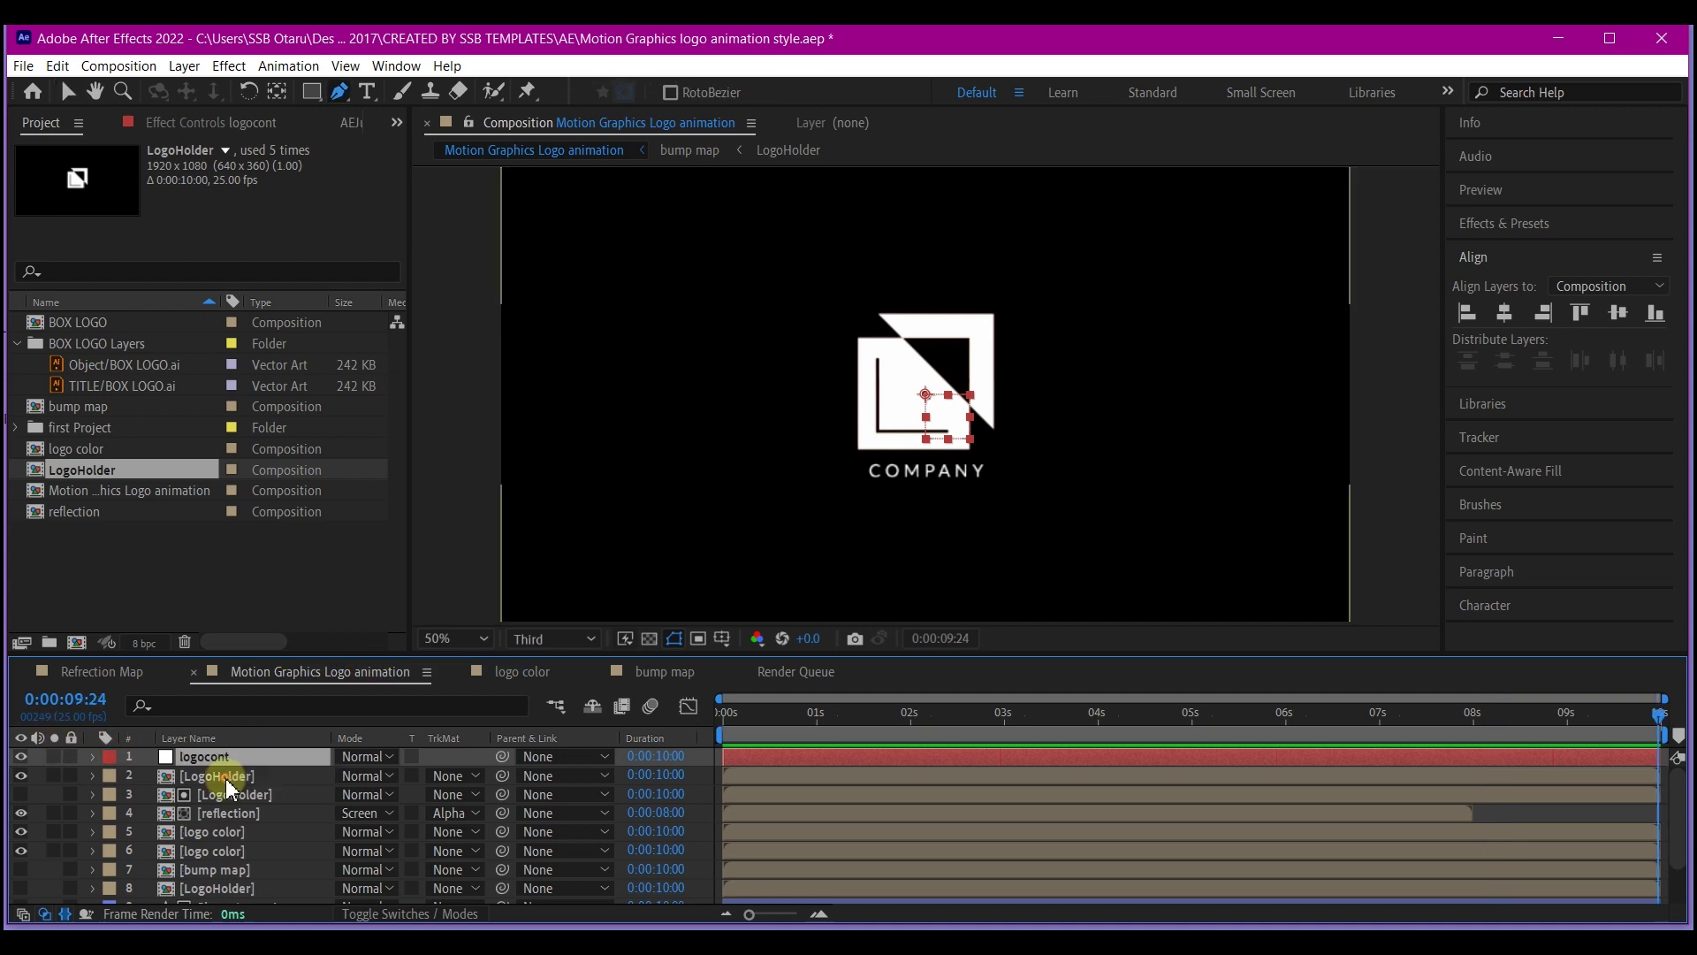
Step: Parent LogoHolder through the TITLE layer to the logocont null
click(221, 777)
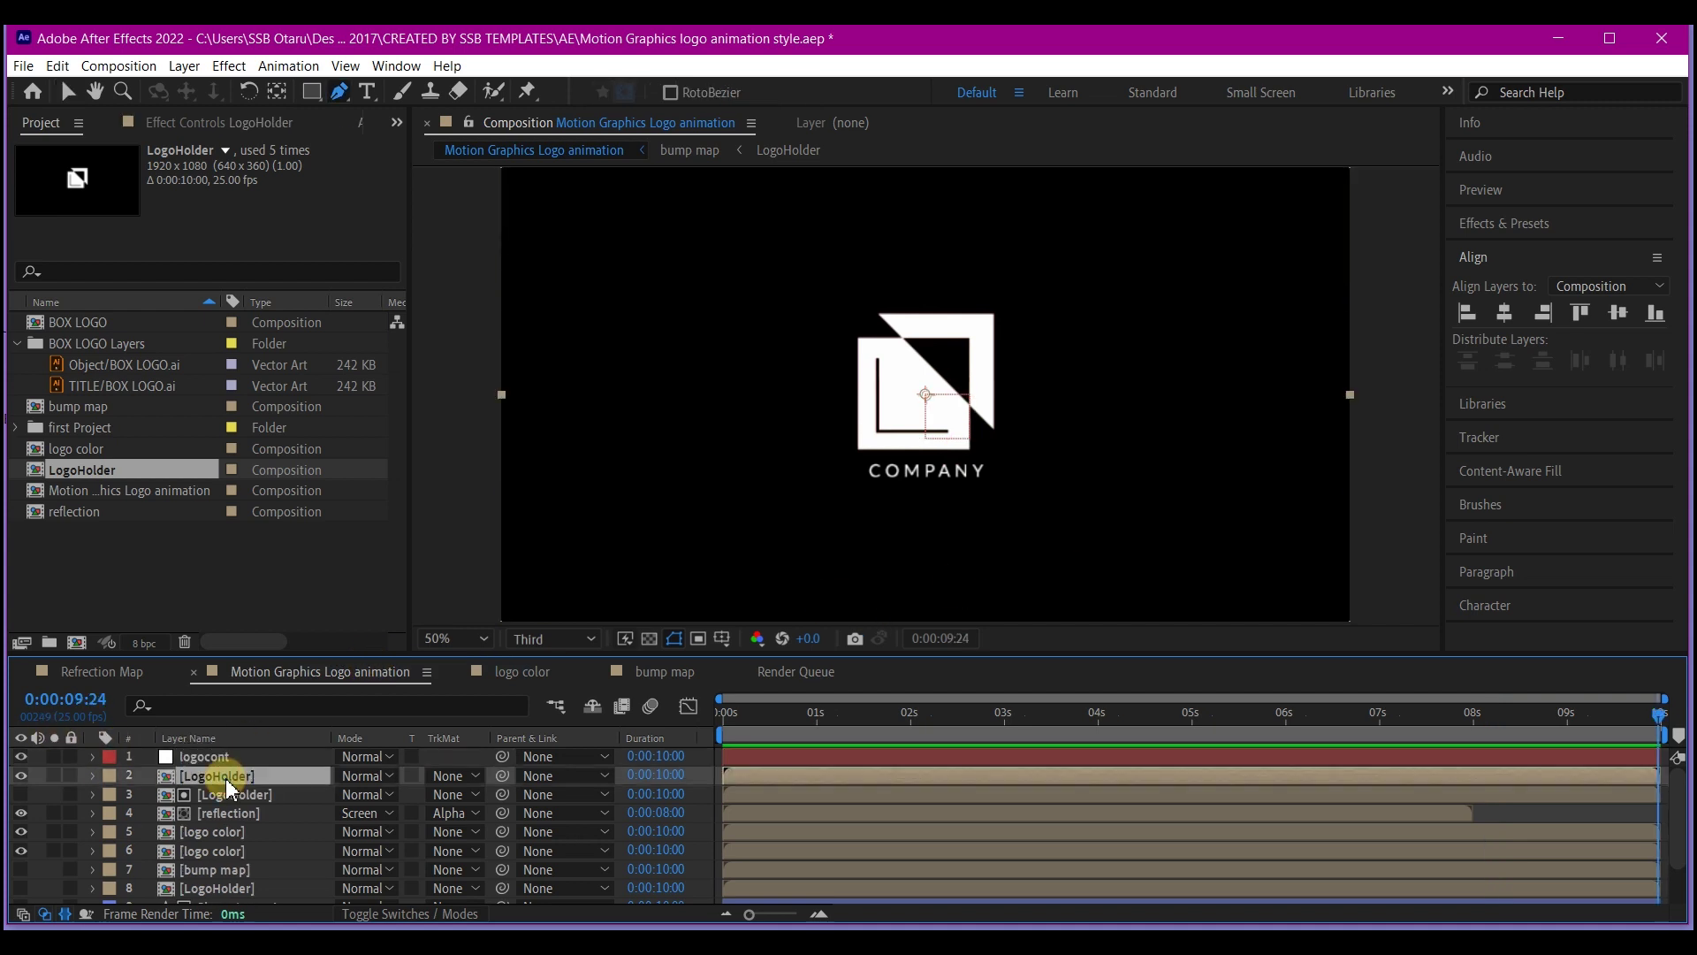
scroll(250, 801, down, 3)
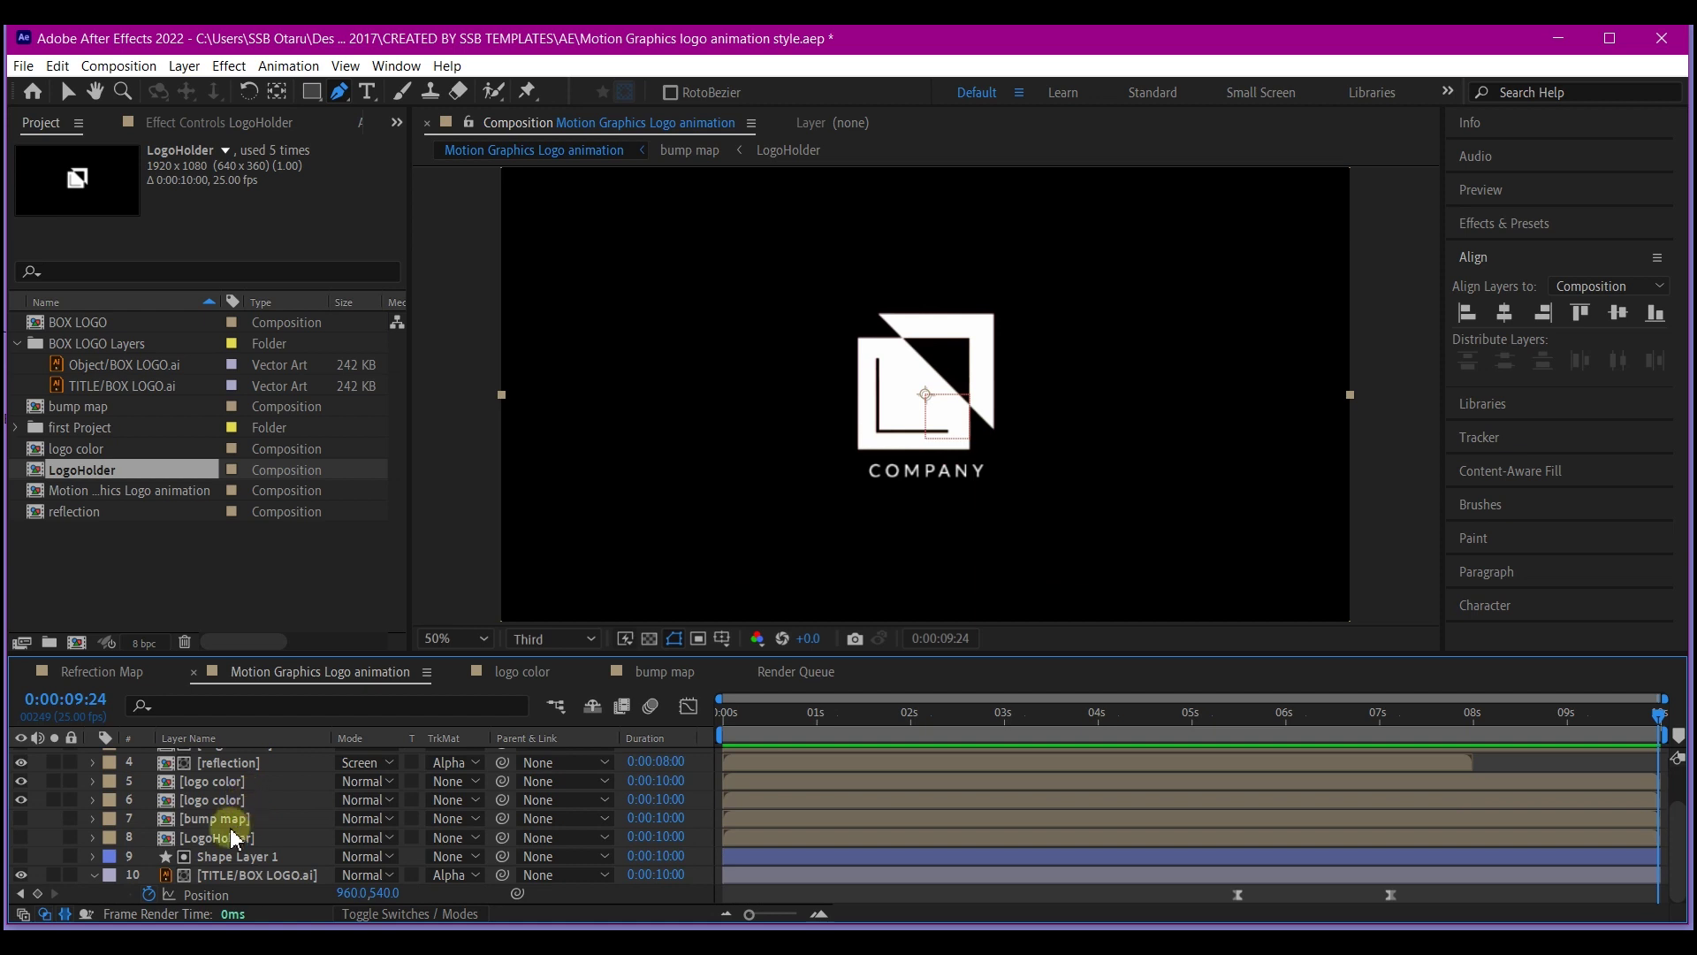
shift+click(252, 875)
scroll(278, 841, up, 3)
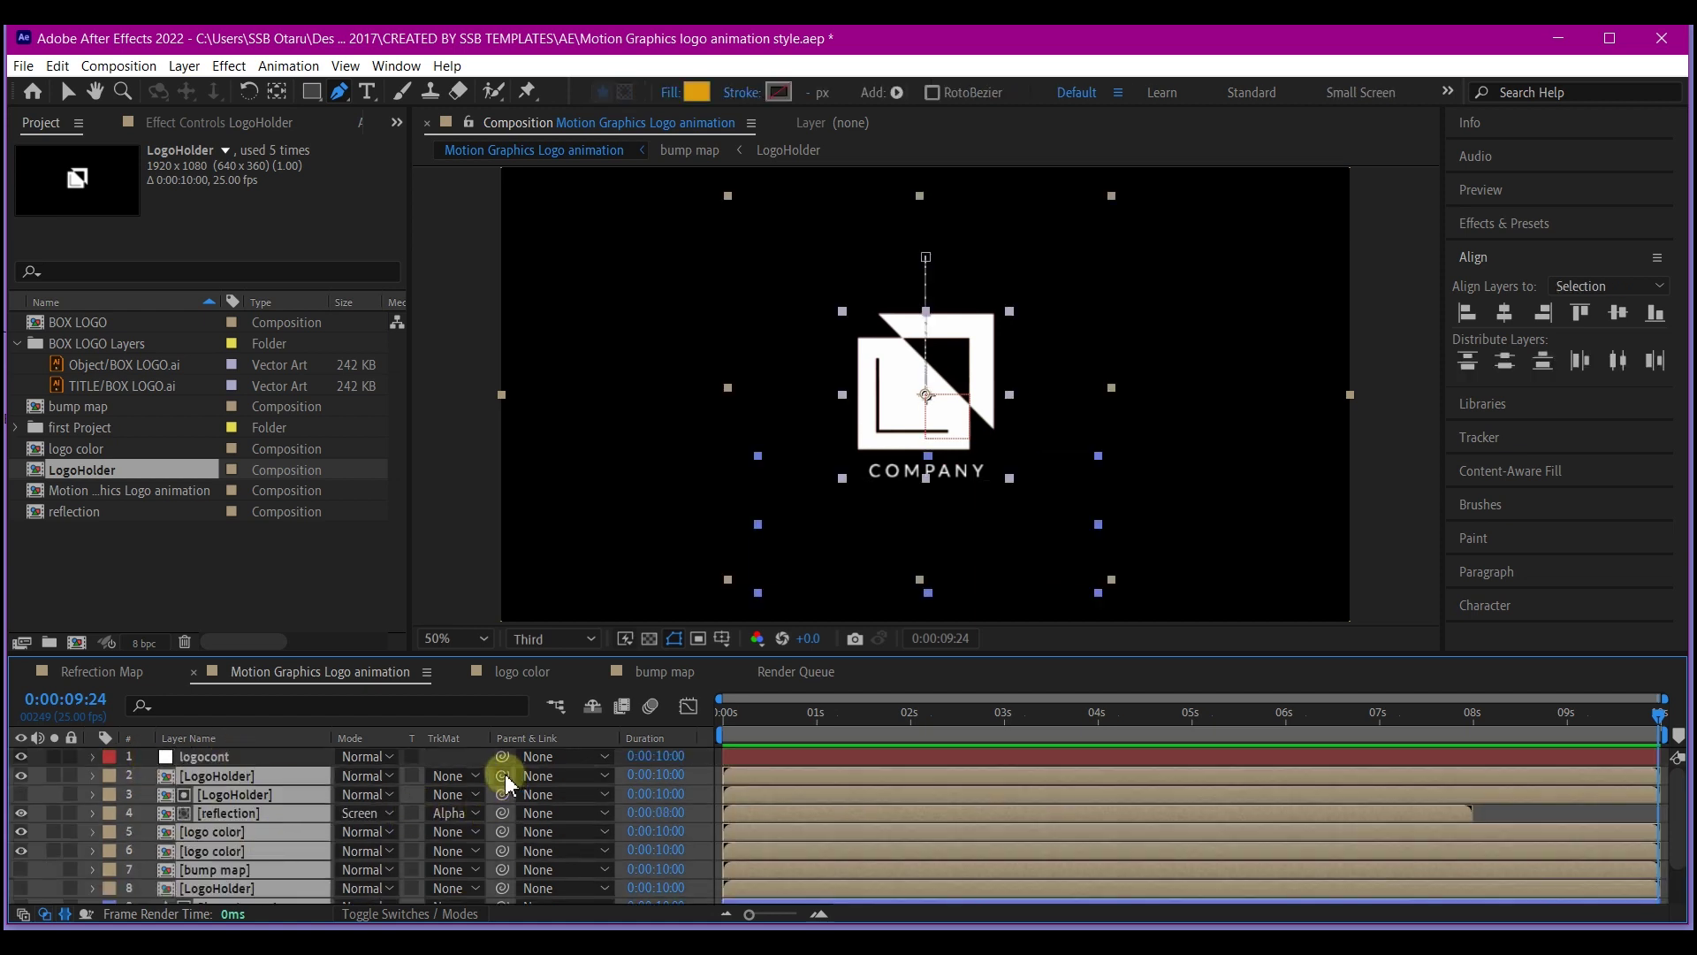
drag(503, 775, 236, 755)
click(225, 757)
Step: Keyframe logocont's Scale from enlarged at the start to 100% at 4 seconds with Easy Ease, then preview
drag(764, 718, 908, 713)
key(s)
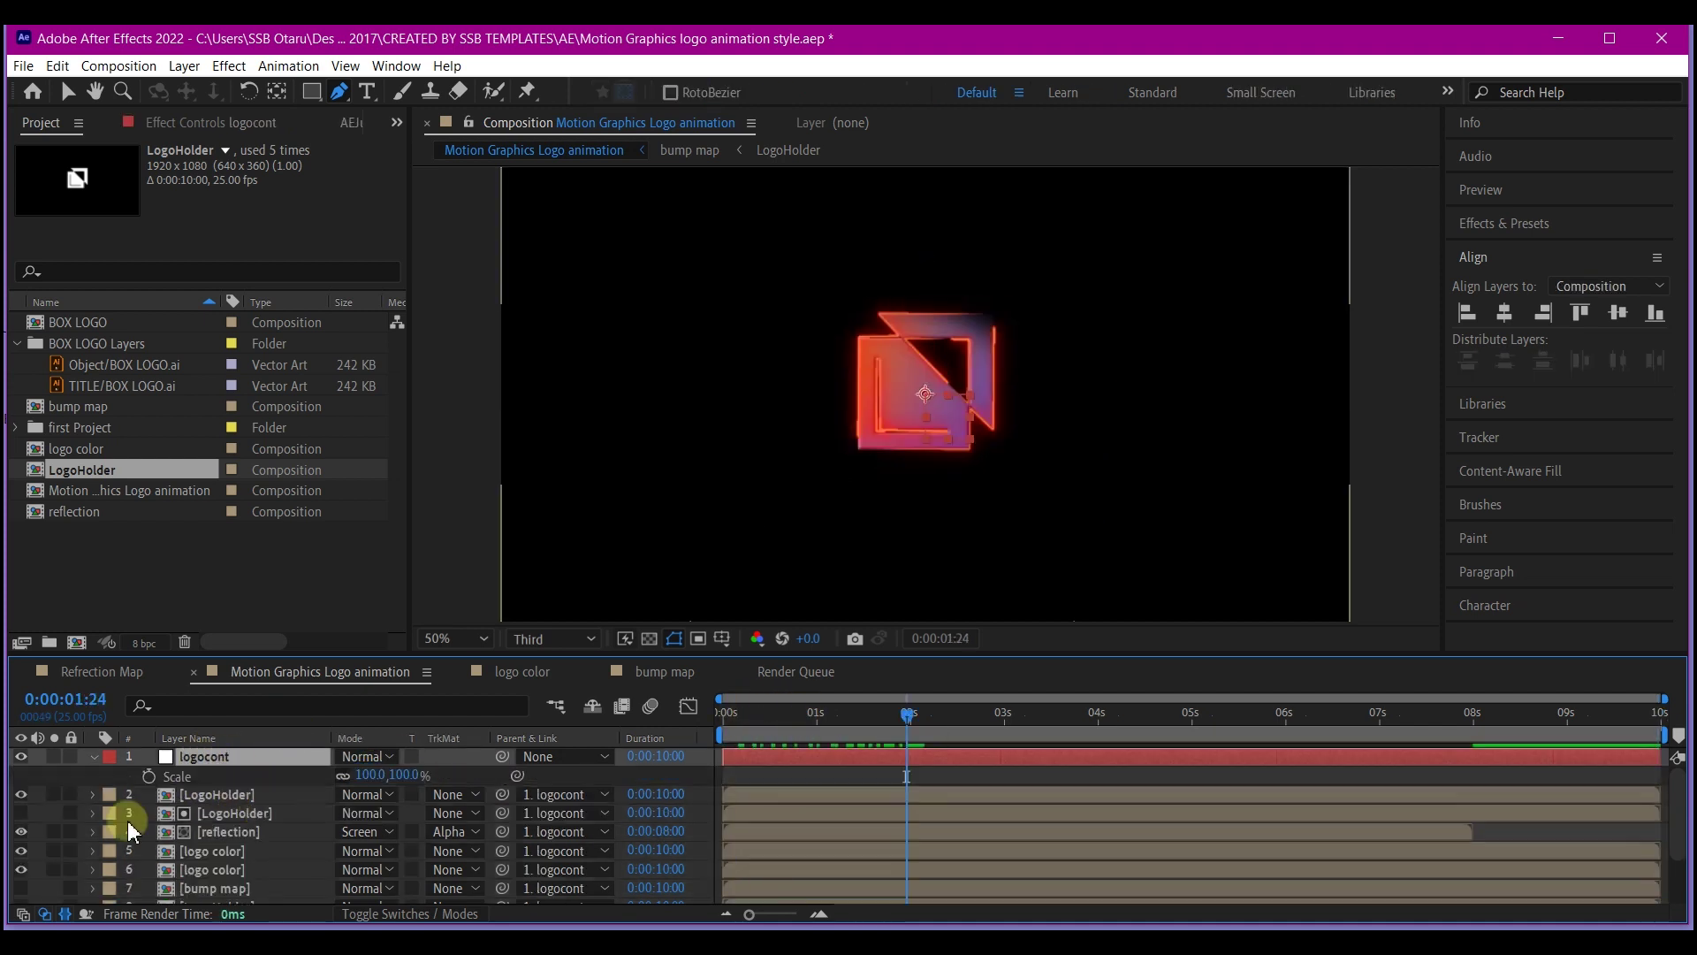
click(148, 776)
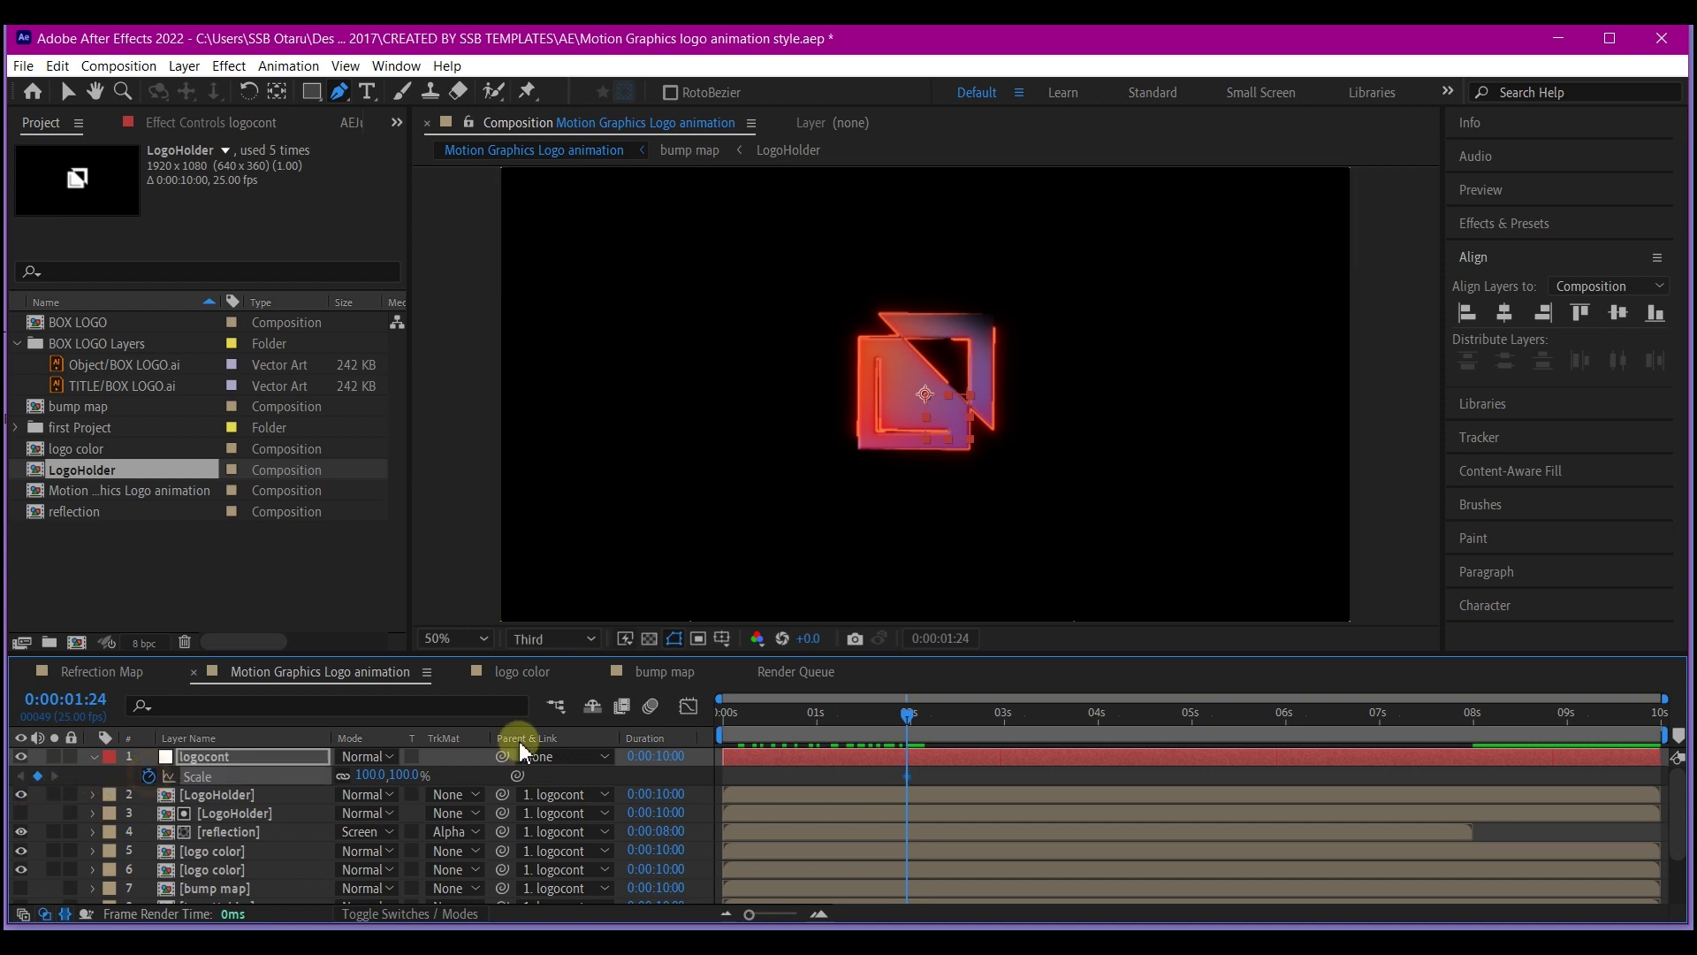
click(726, 712)
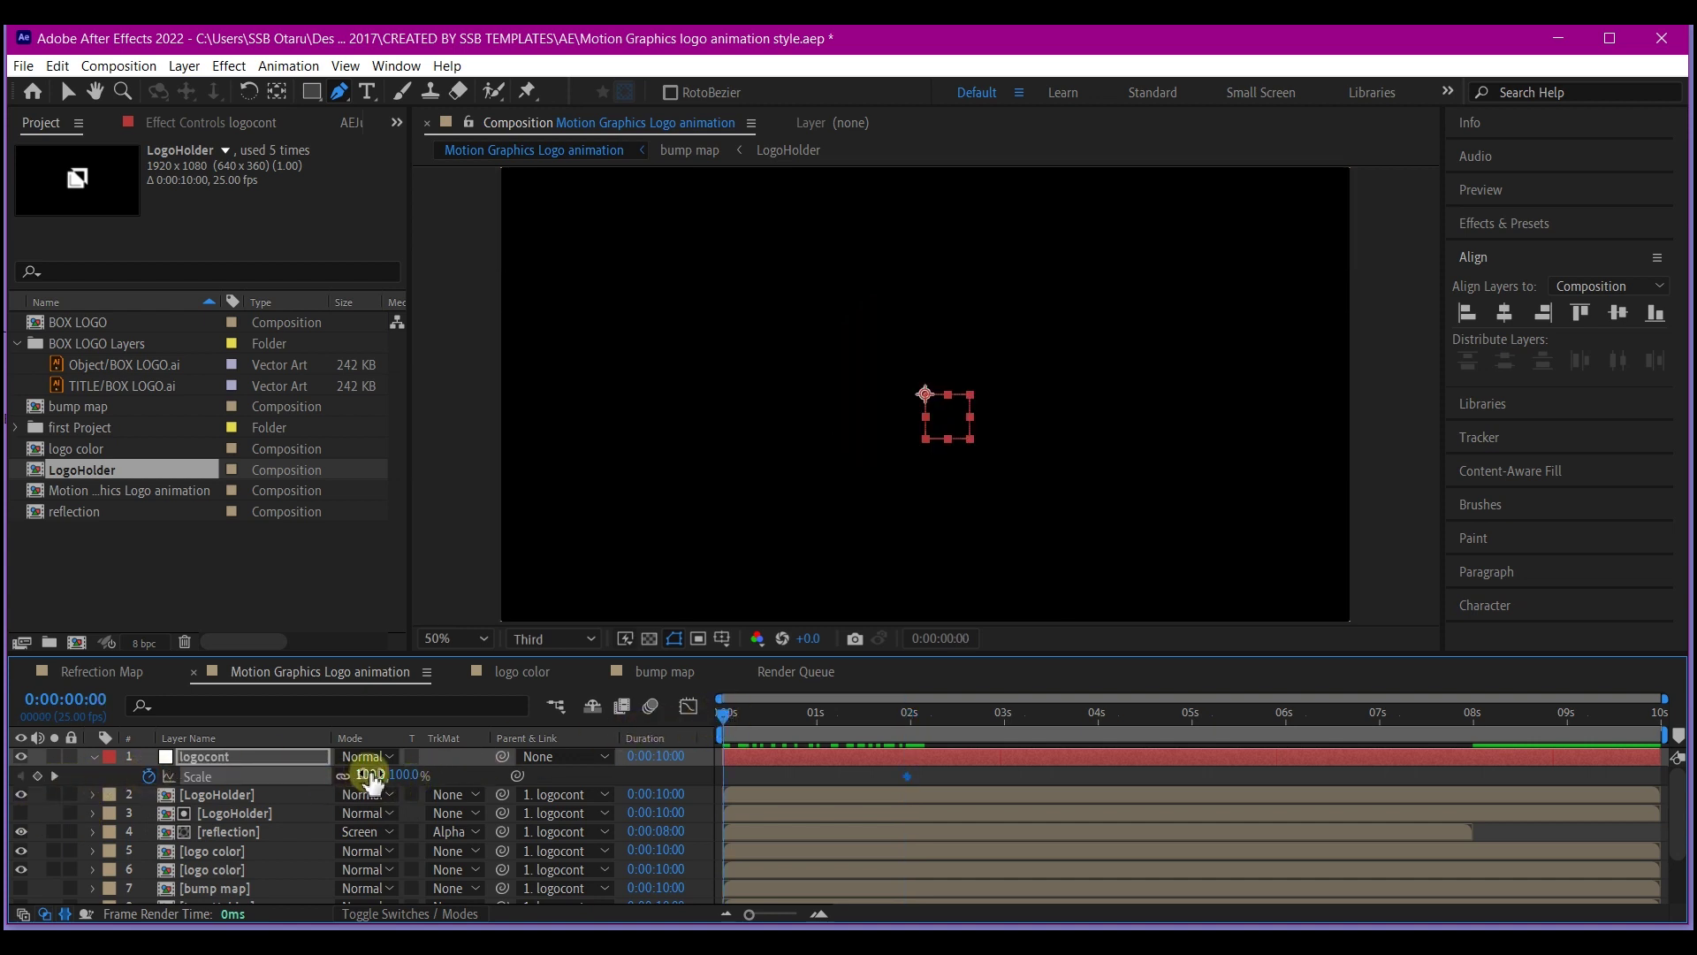
drag(366, 775, 446, 763)
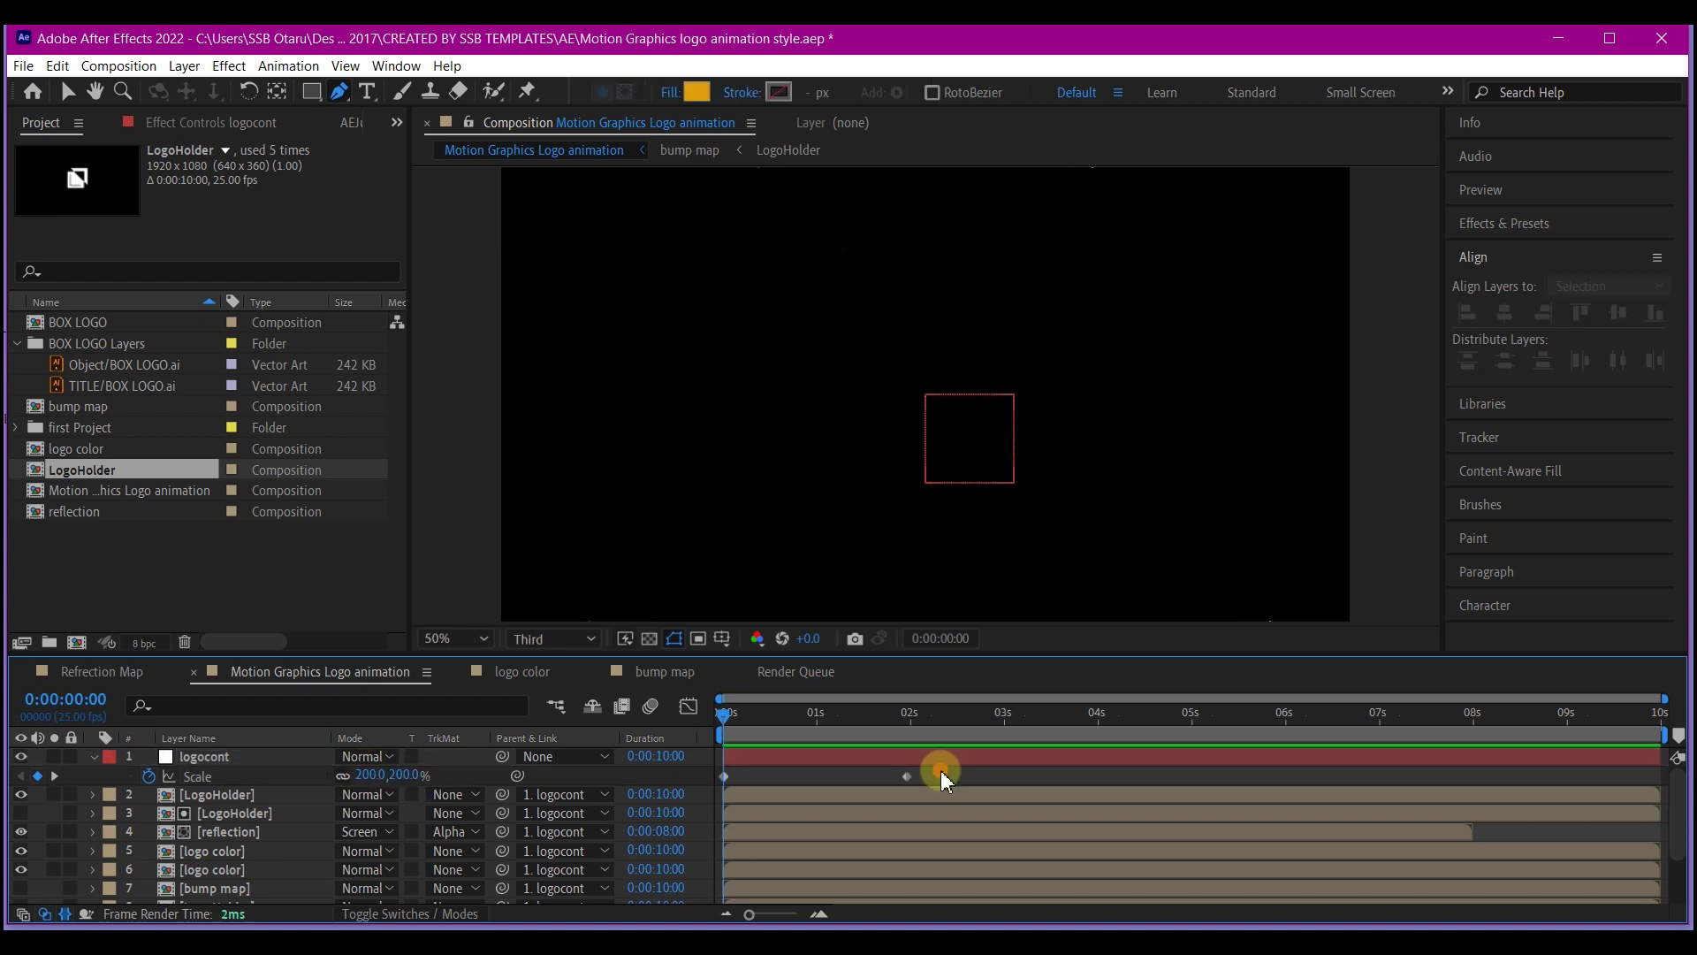
drag(941, 771, 751, 788)
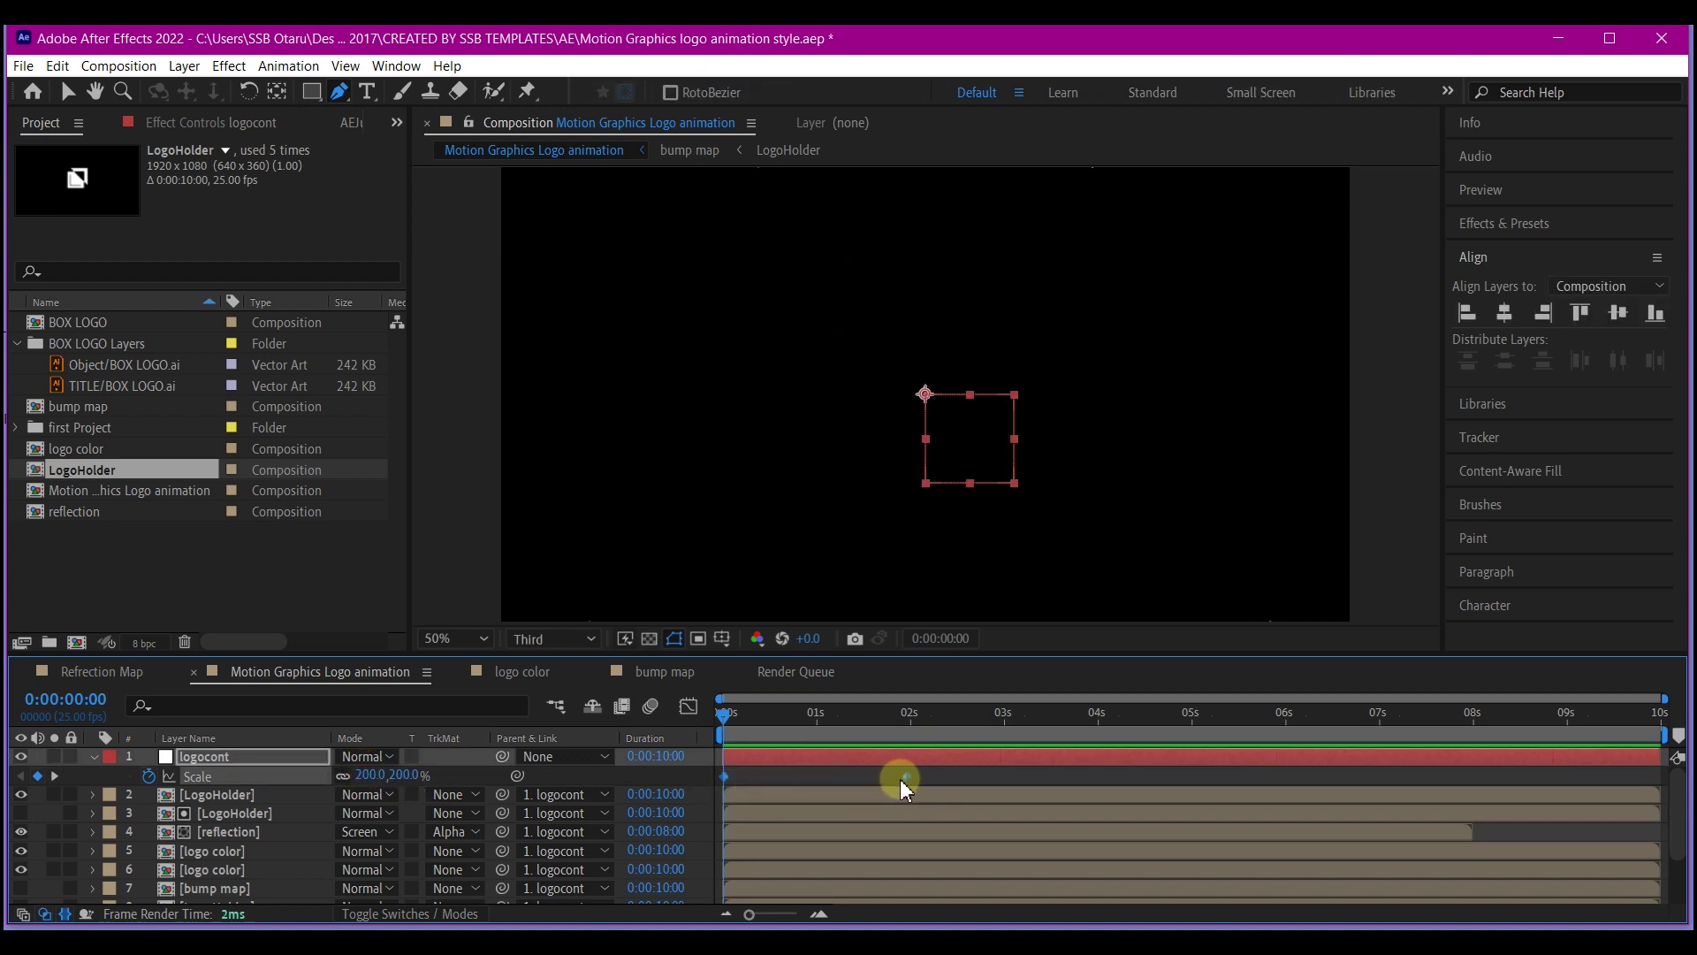
drag(901, 778, 1098, 776)
key(F9)
key(space)
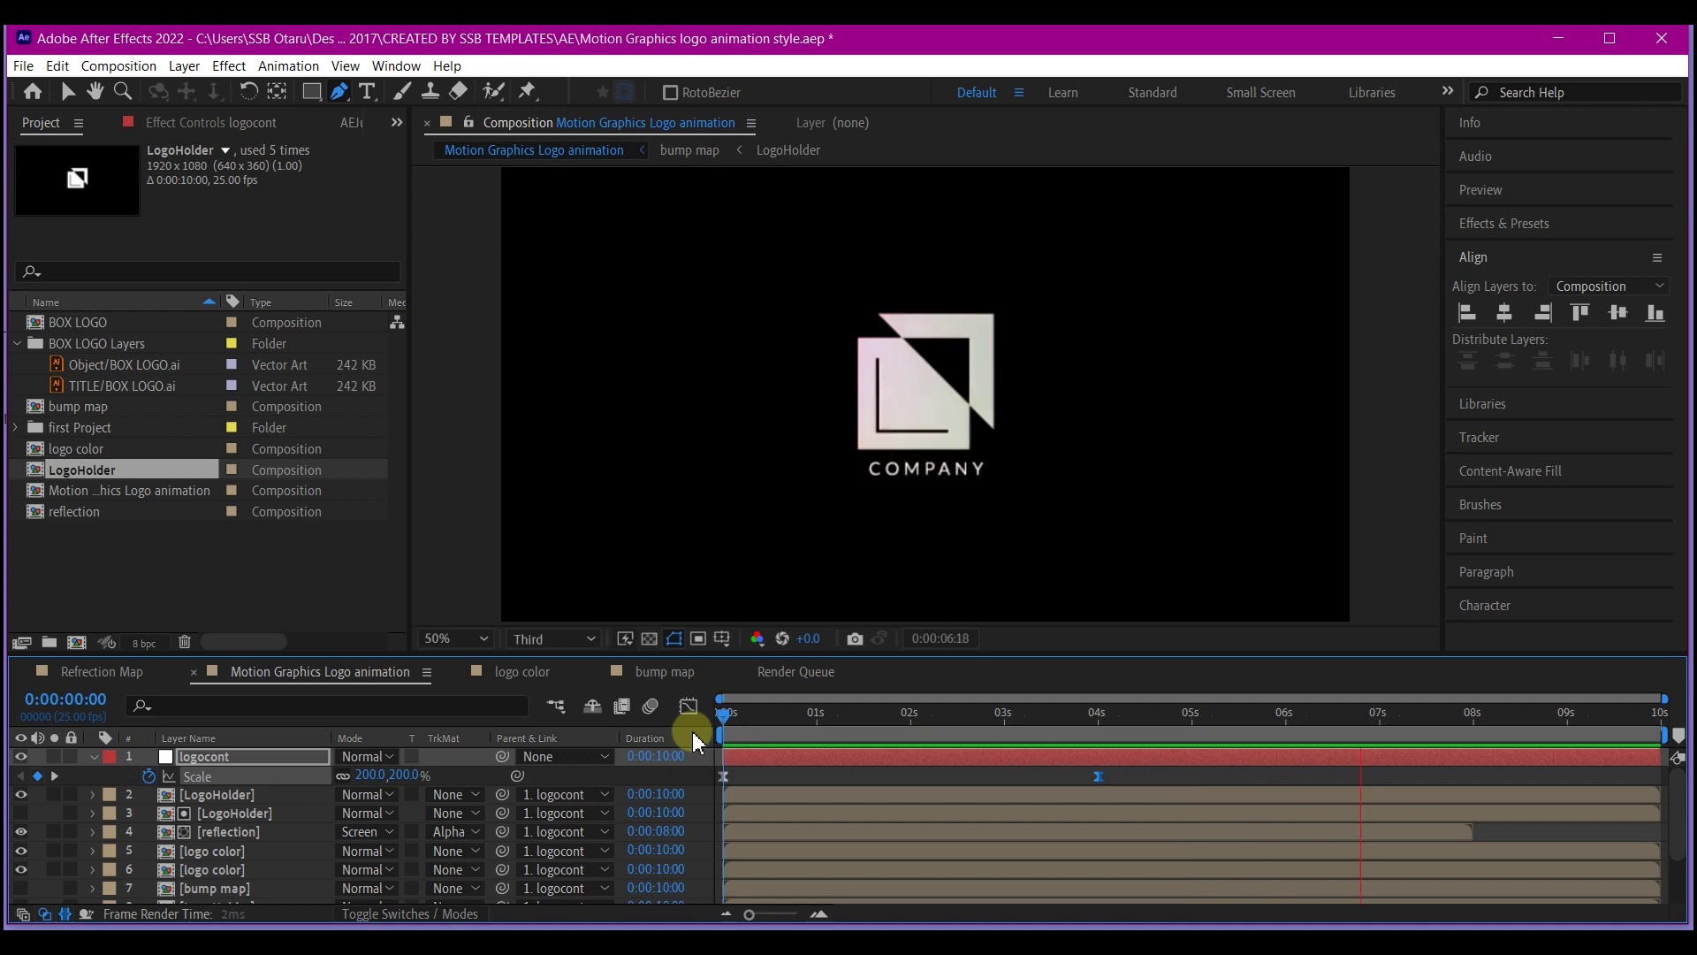
Step: Add a 1920×1080 comp-size black solid called bg at the bottom of the layer stack
key(space)
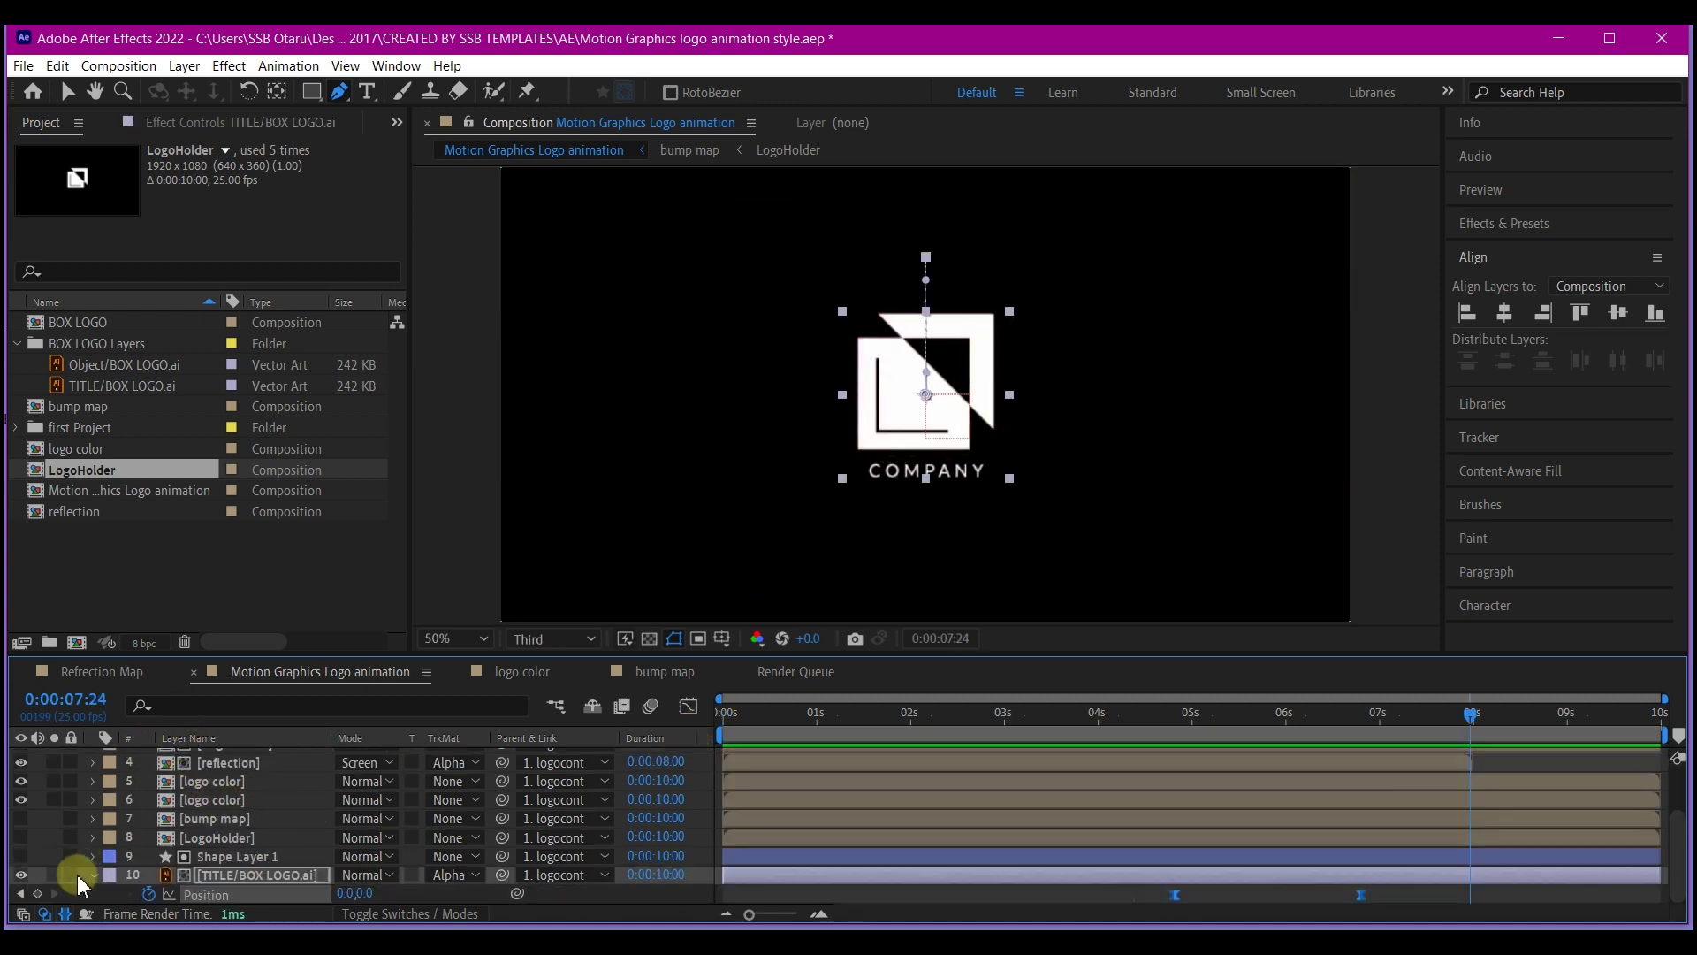
click(93, 877)
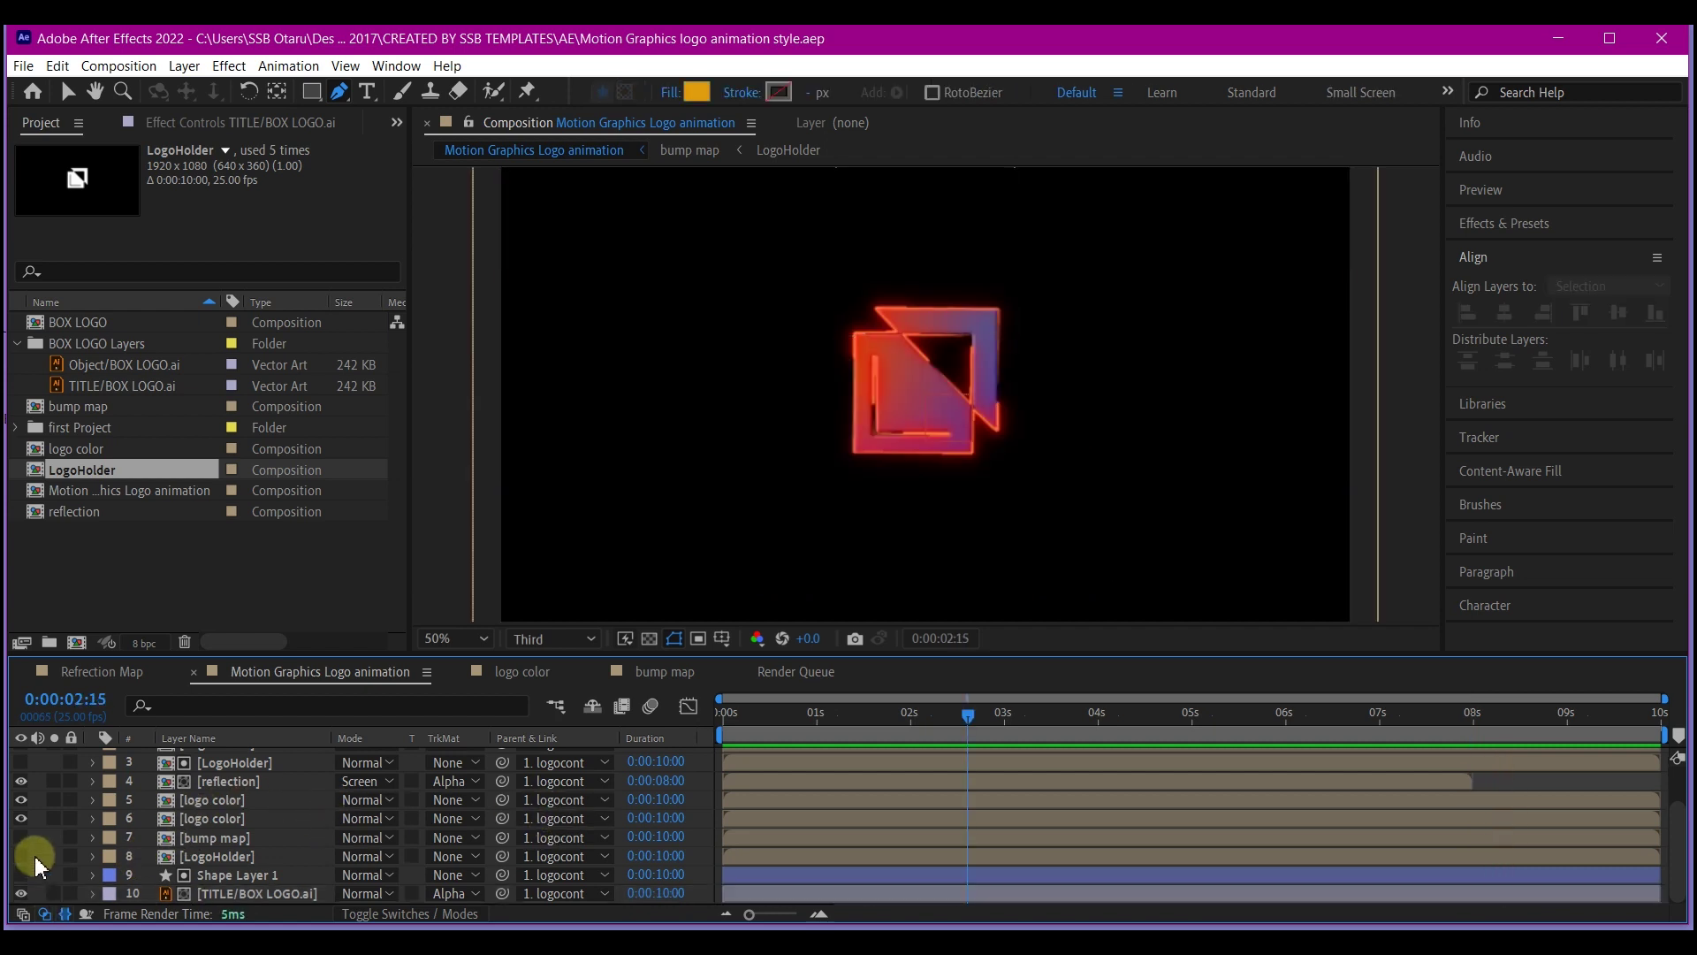
right_click(38, 853)
mouse_move(76, 622)
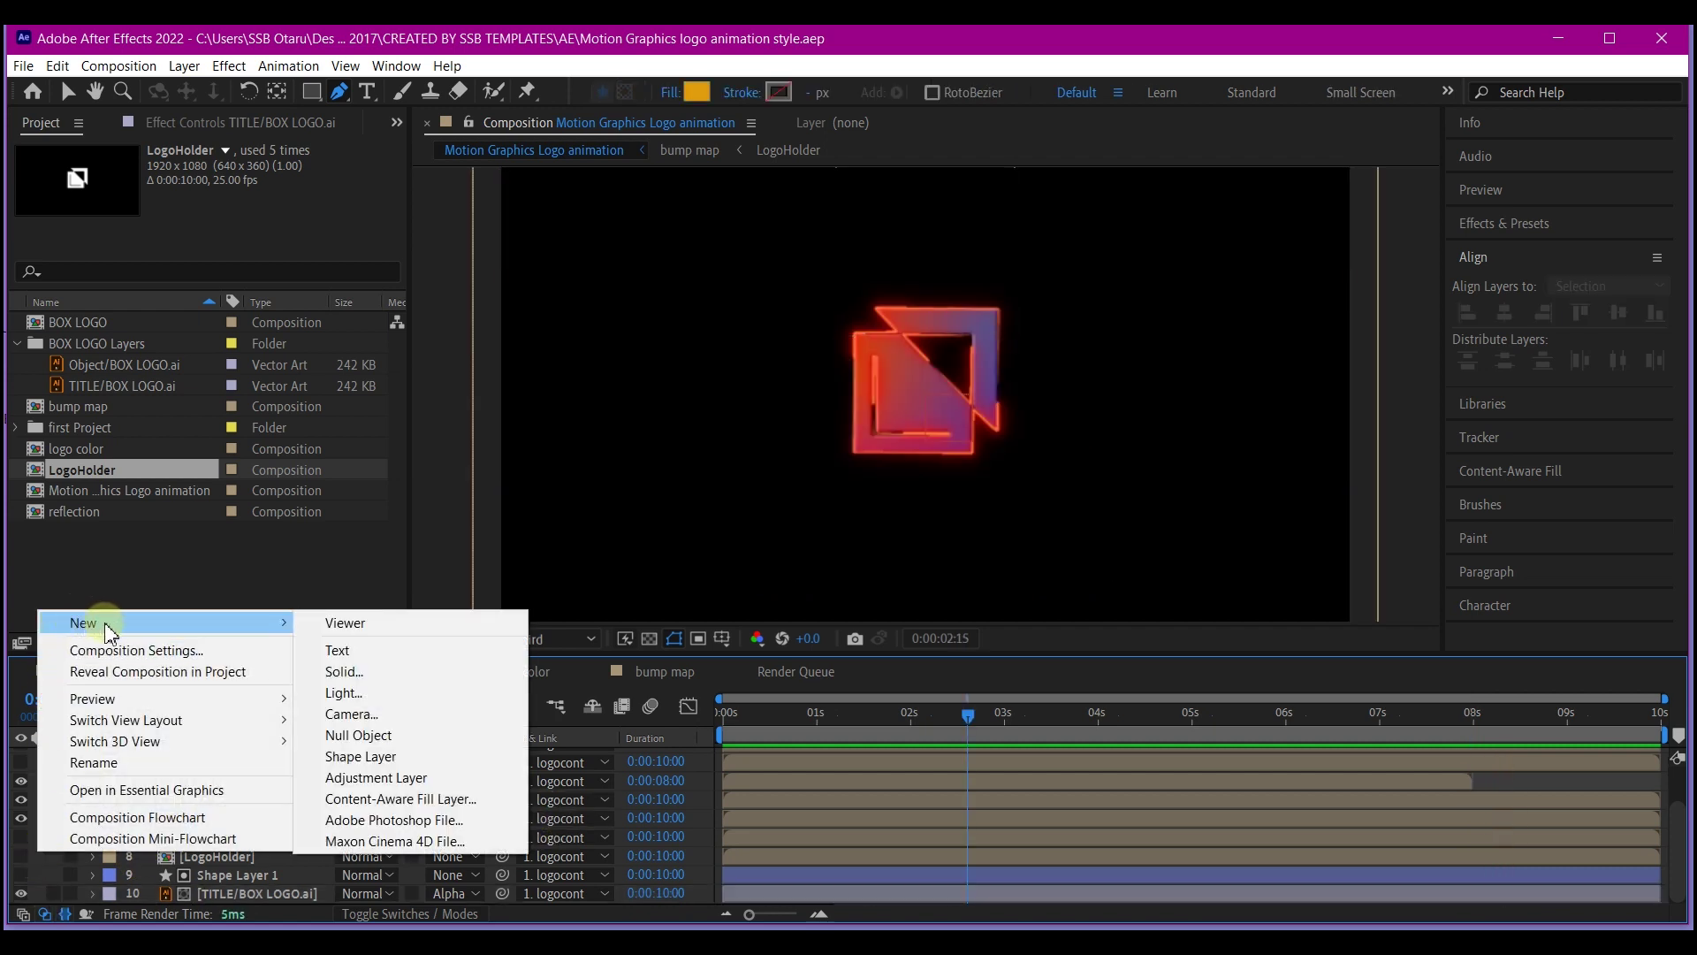
click(347, 674)
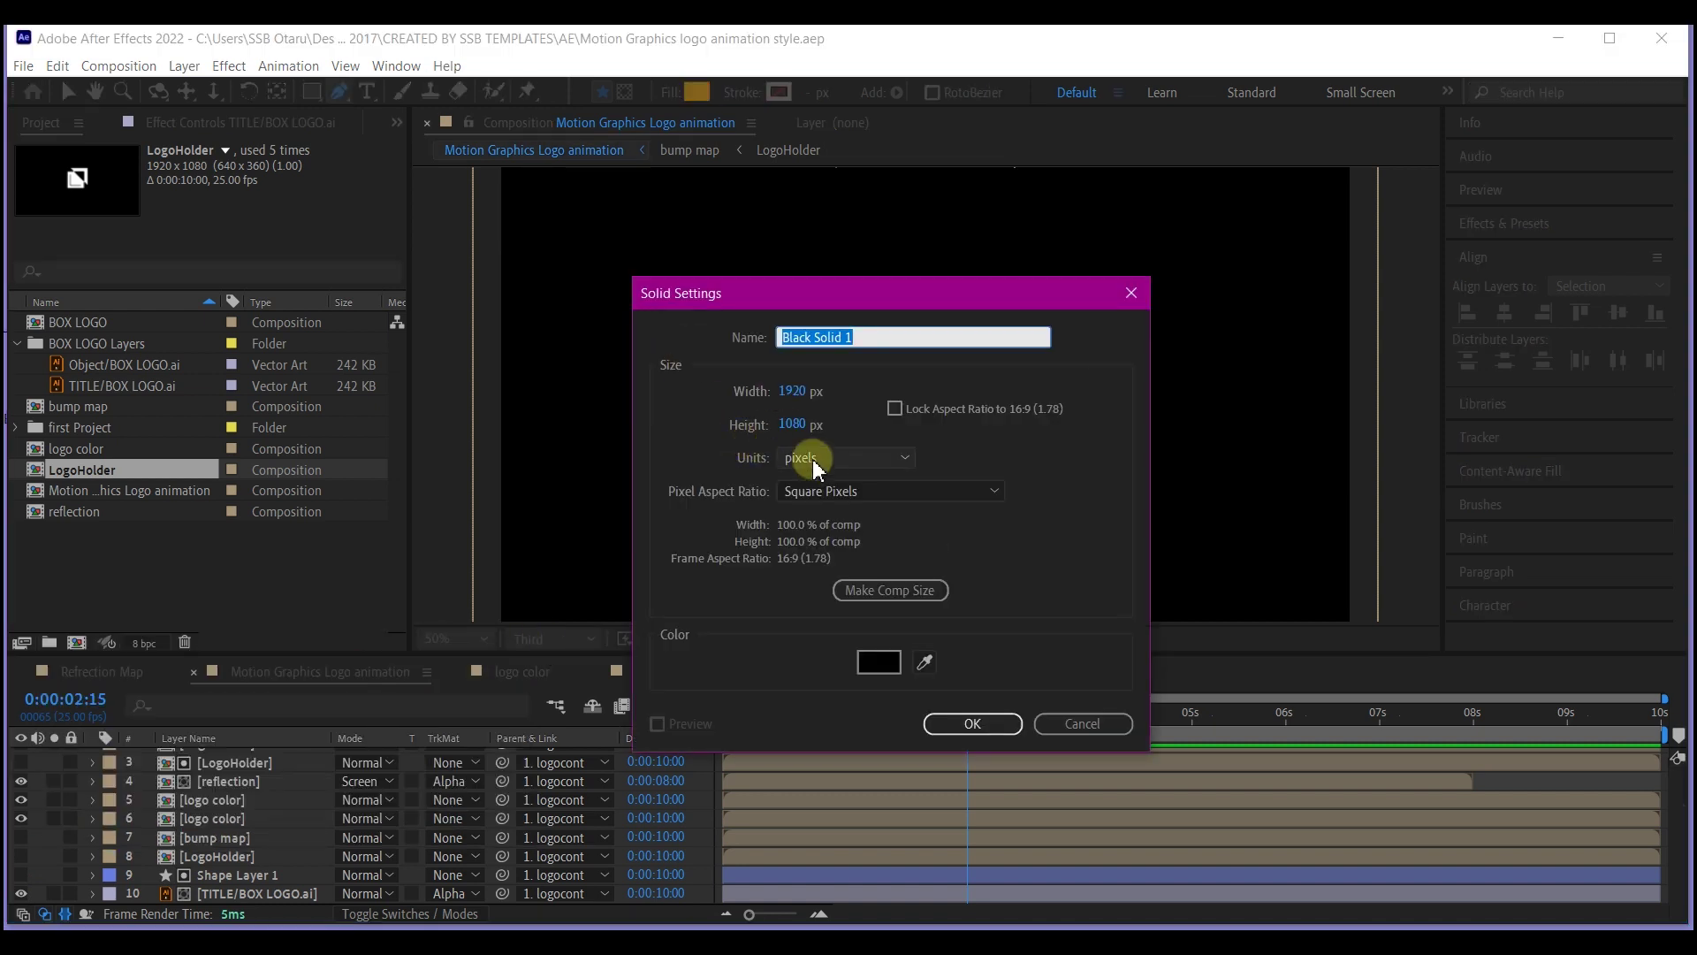
click(890, 589)
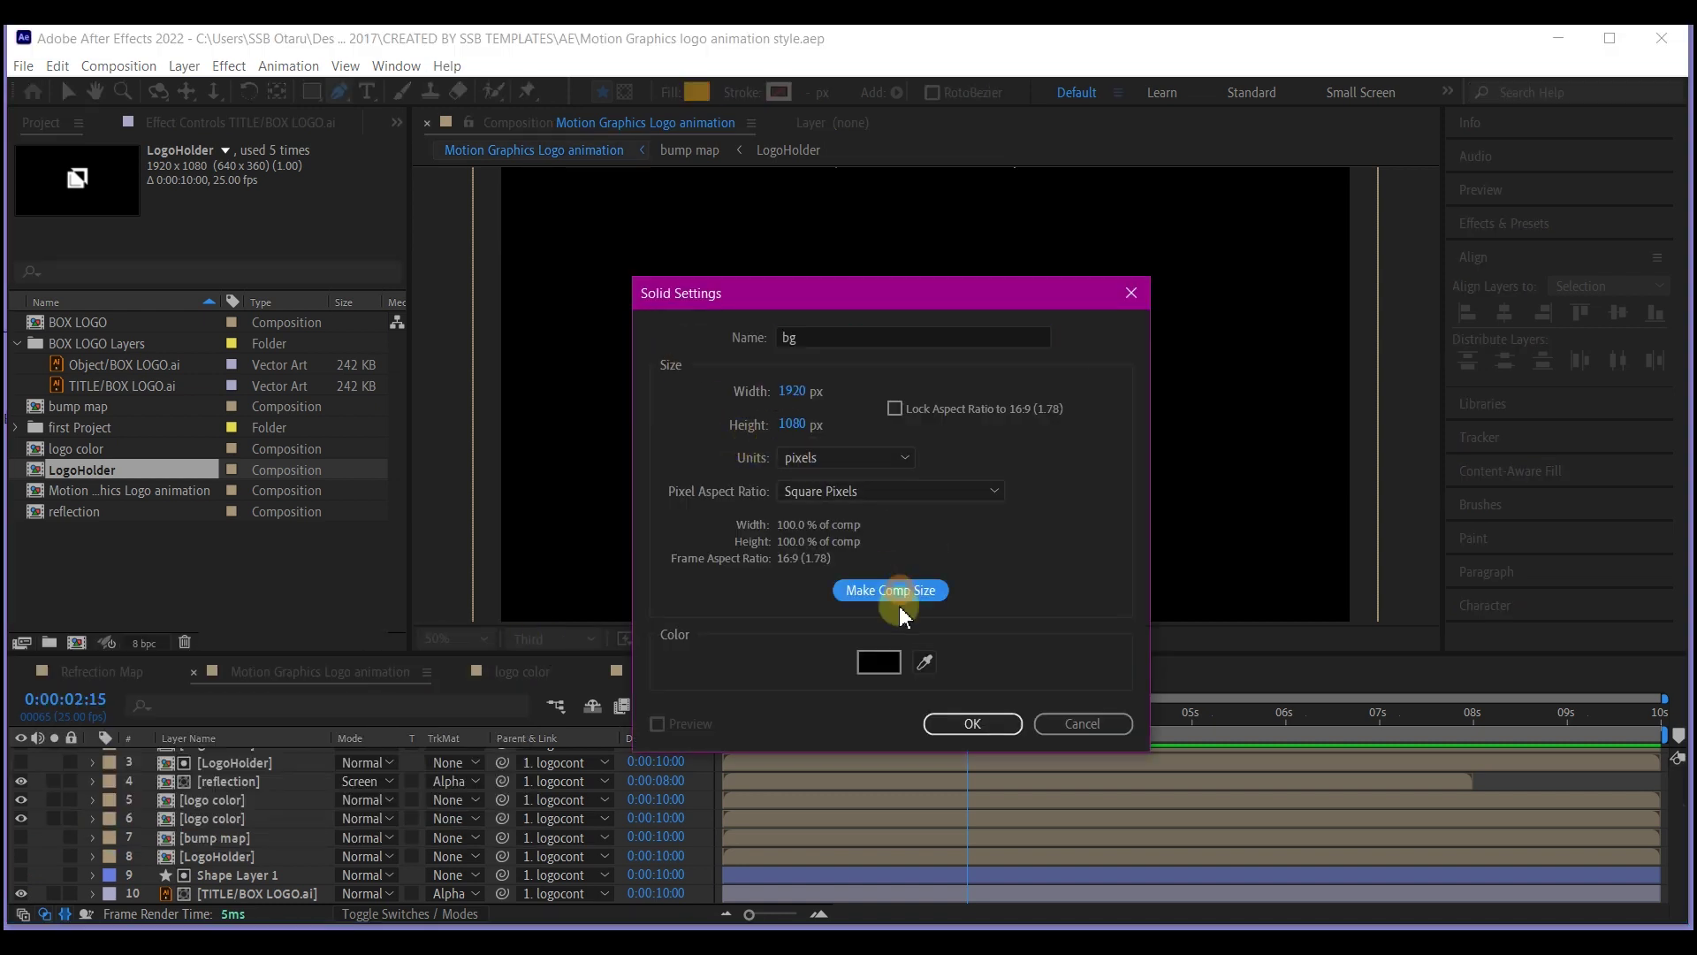
click(979, 727)
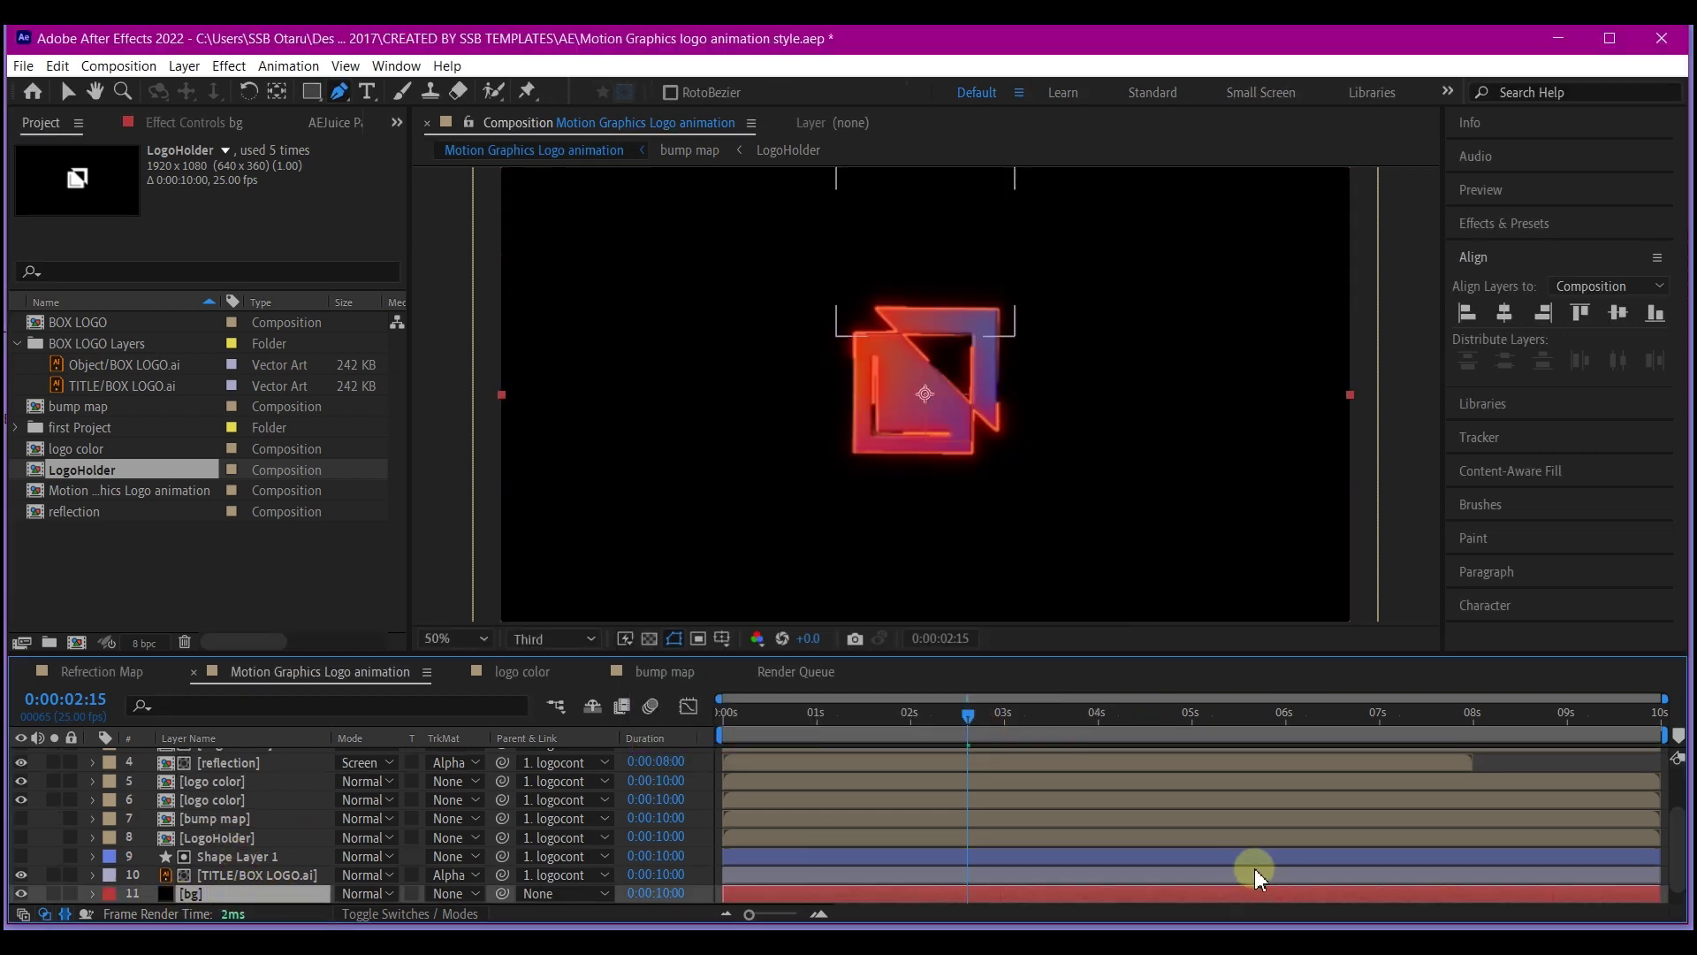
Step: Apply Fractal Noise to bg as Dynamic Progressive with Contrast 513 and Brightness -87
key(ctrl+space)
text(frac)
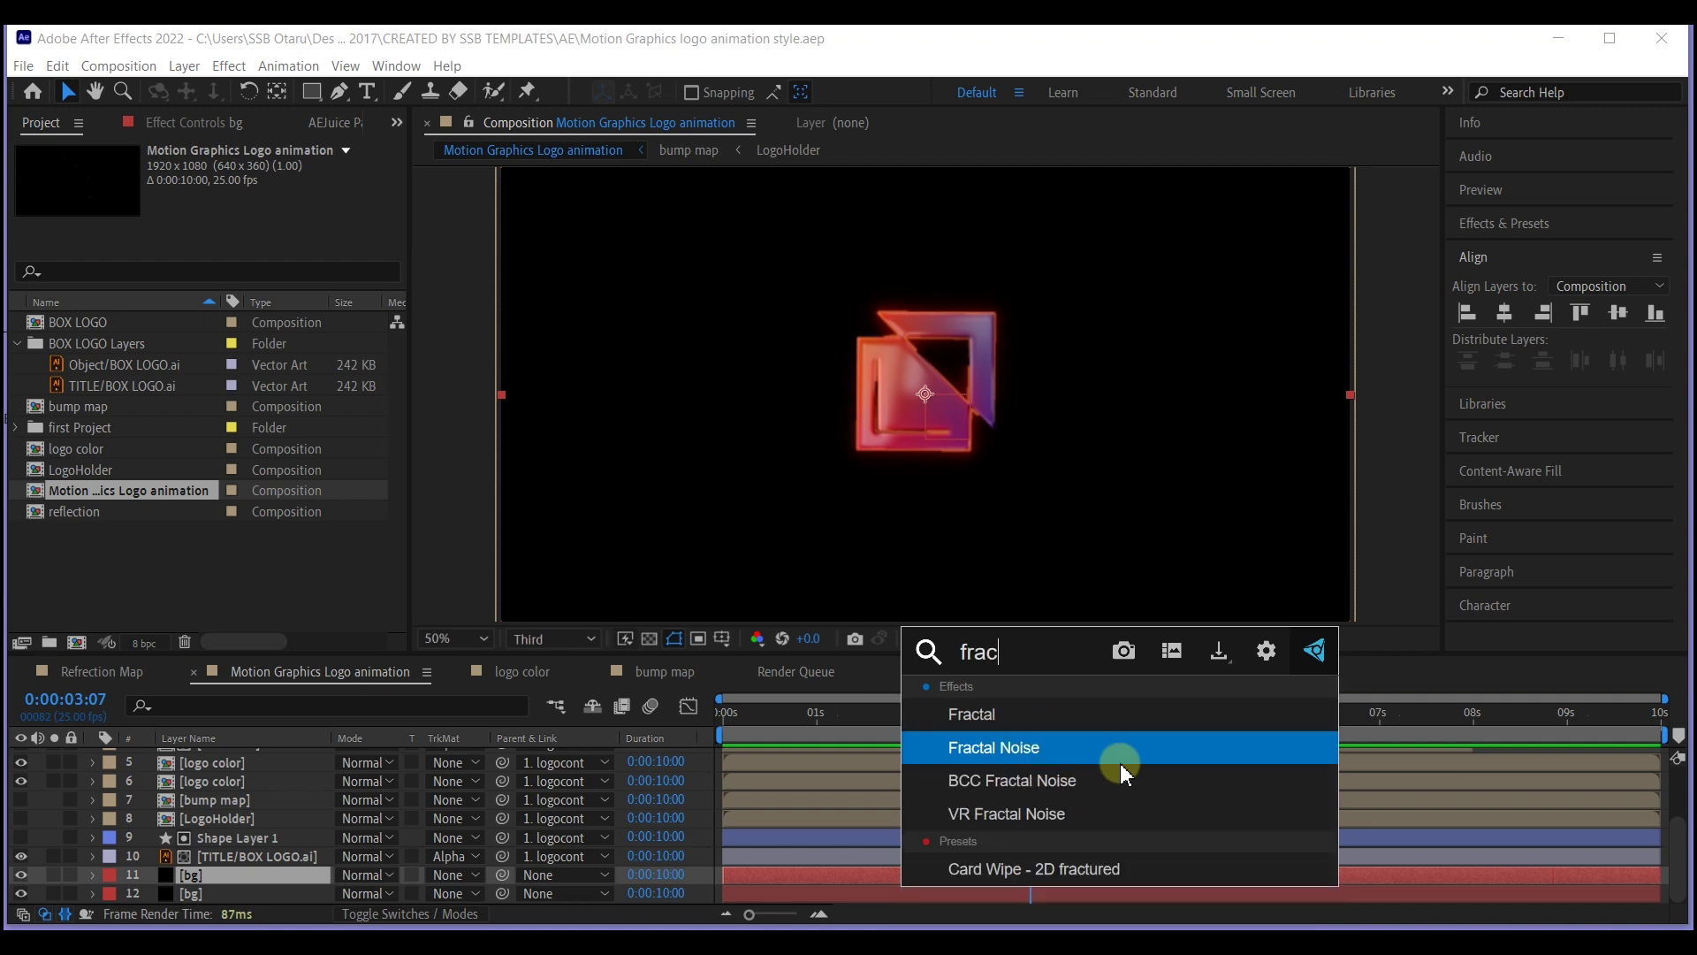
click(1112, 742)
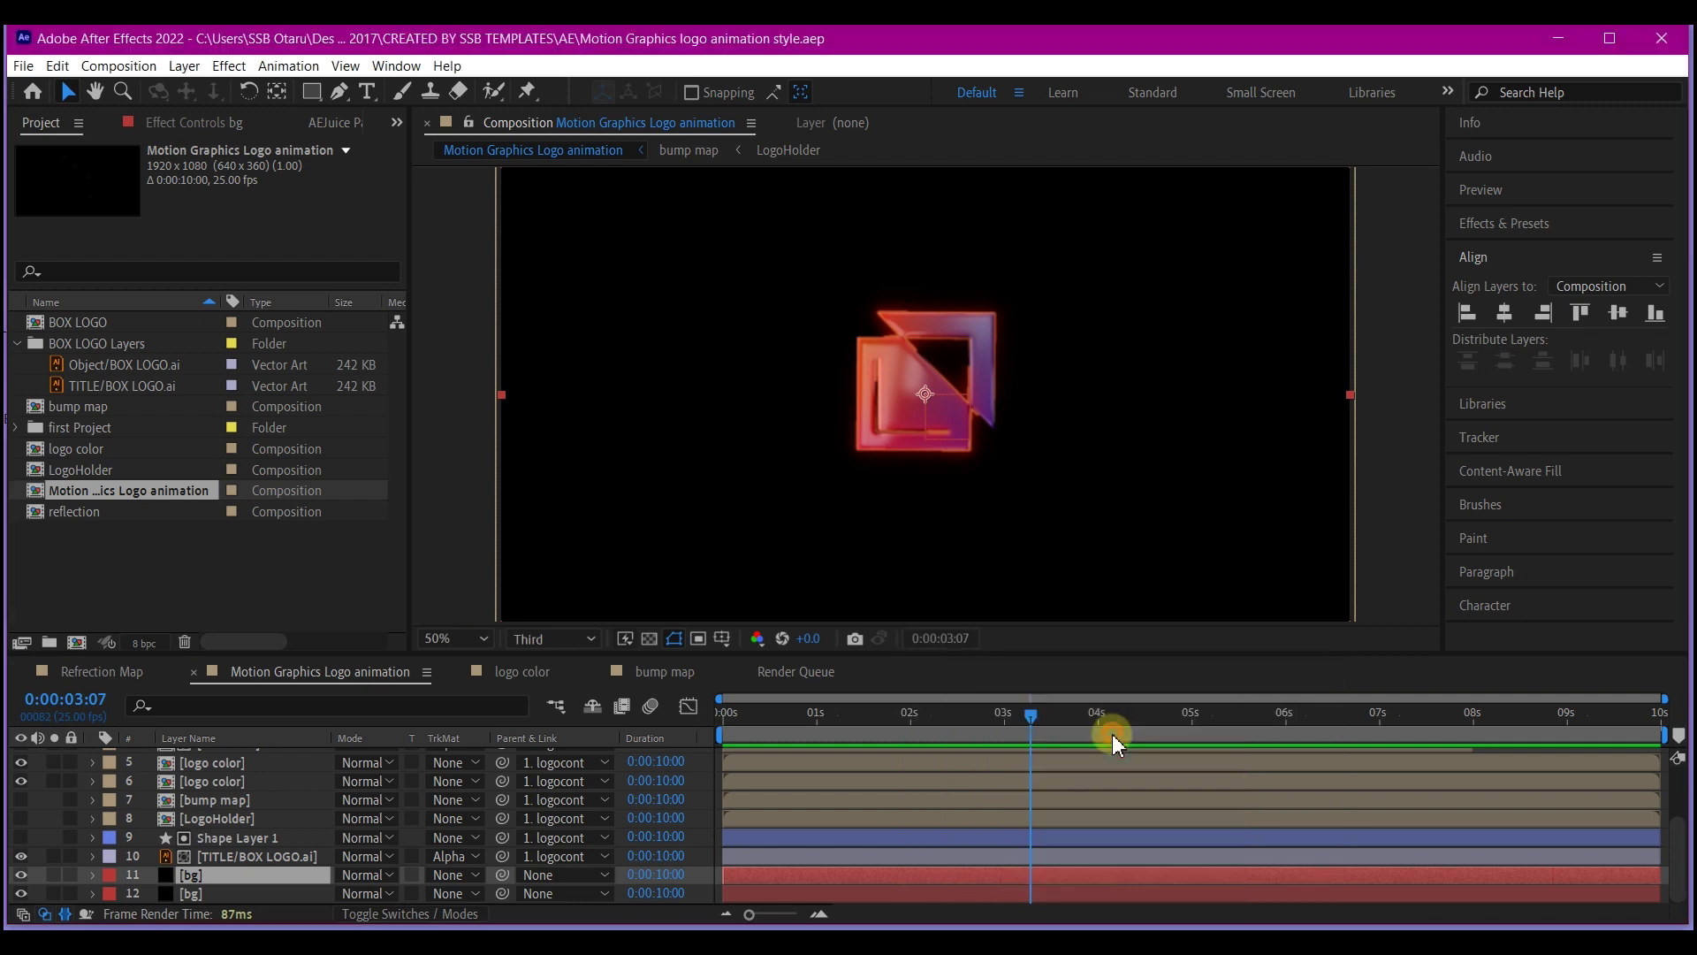
click(265, 189)
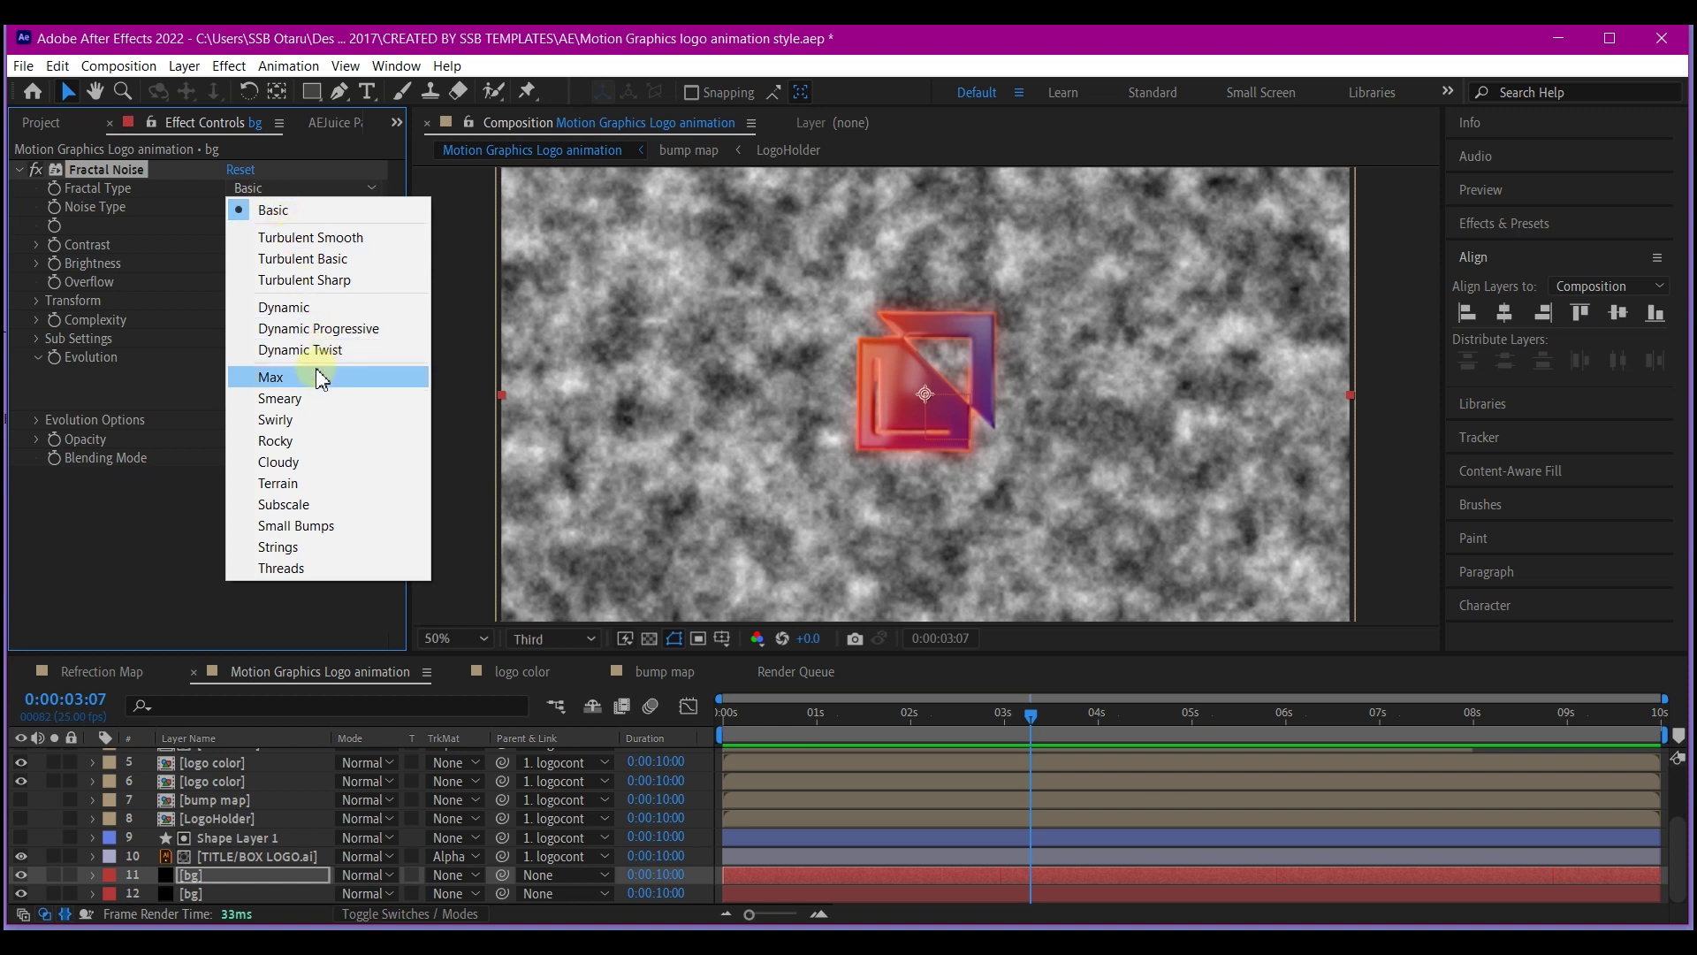
click(340, 328)
drag(237, 243, 522, 214)
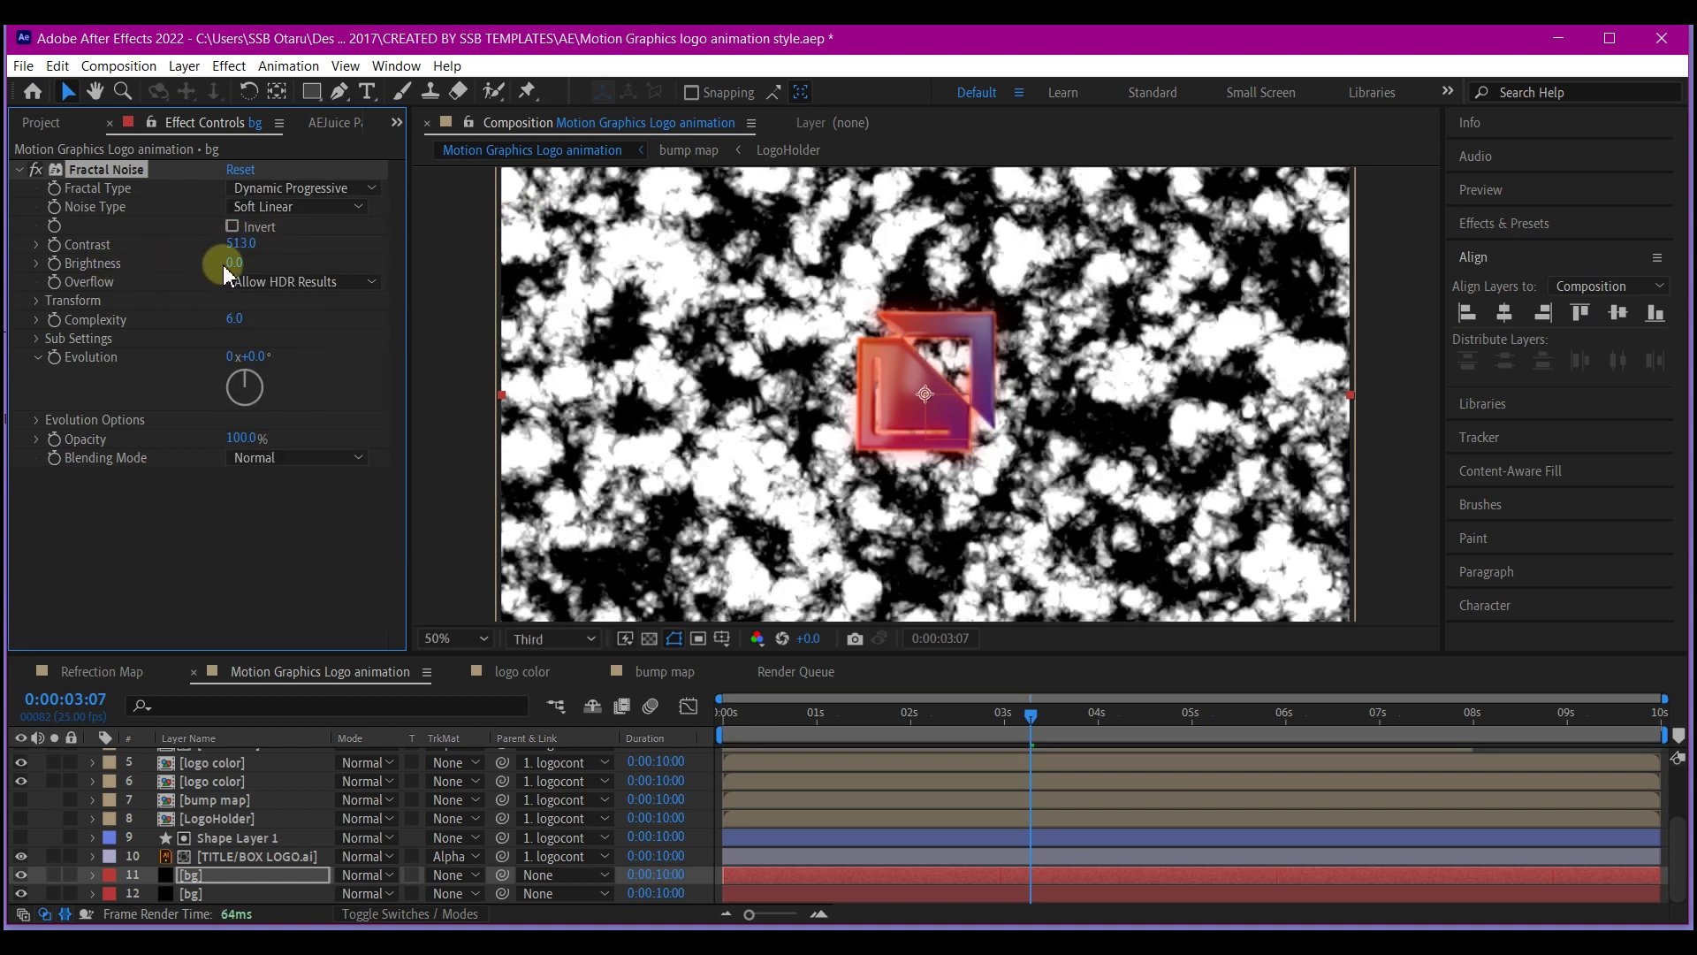
drag(205, 261, 128, 262)
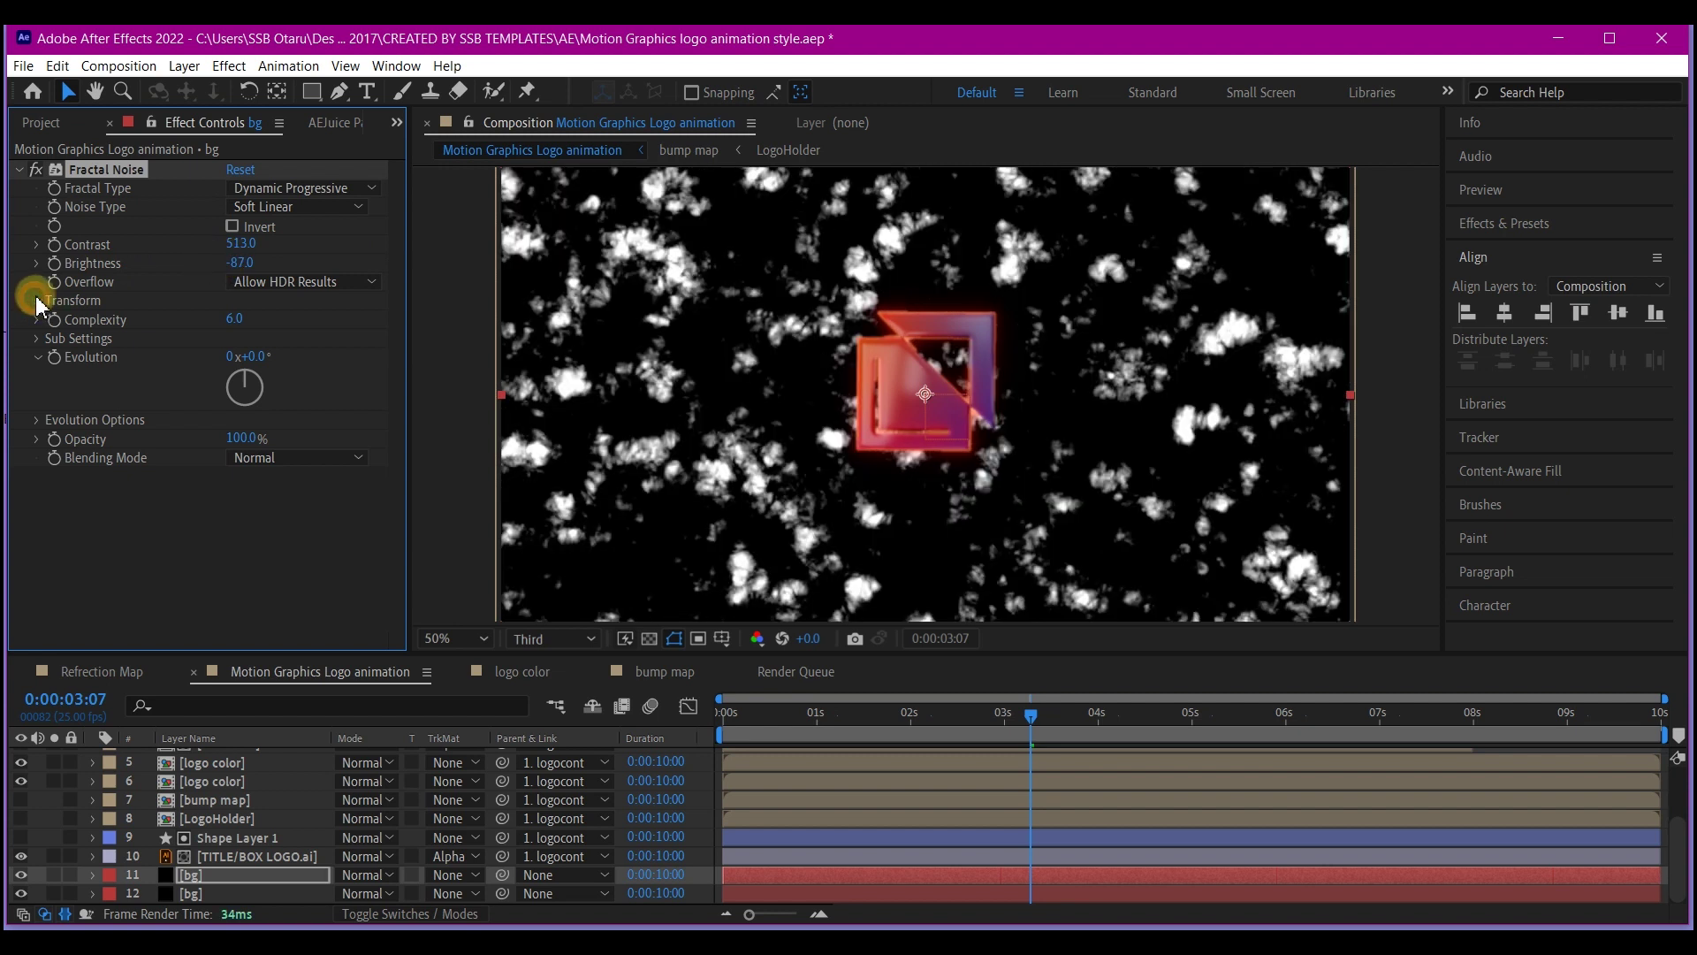
Step: Set the noise Scale to 3720 and drive Evolution with a time expression
click(37, 301)
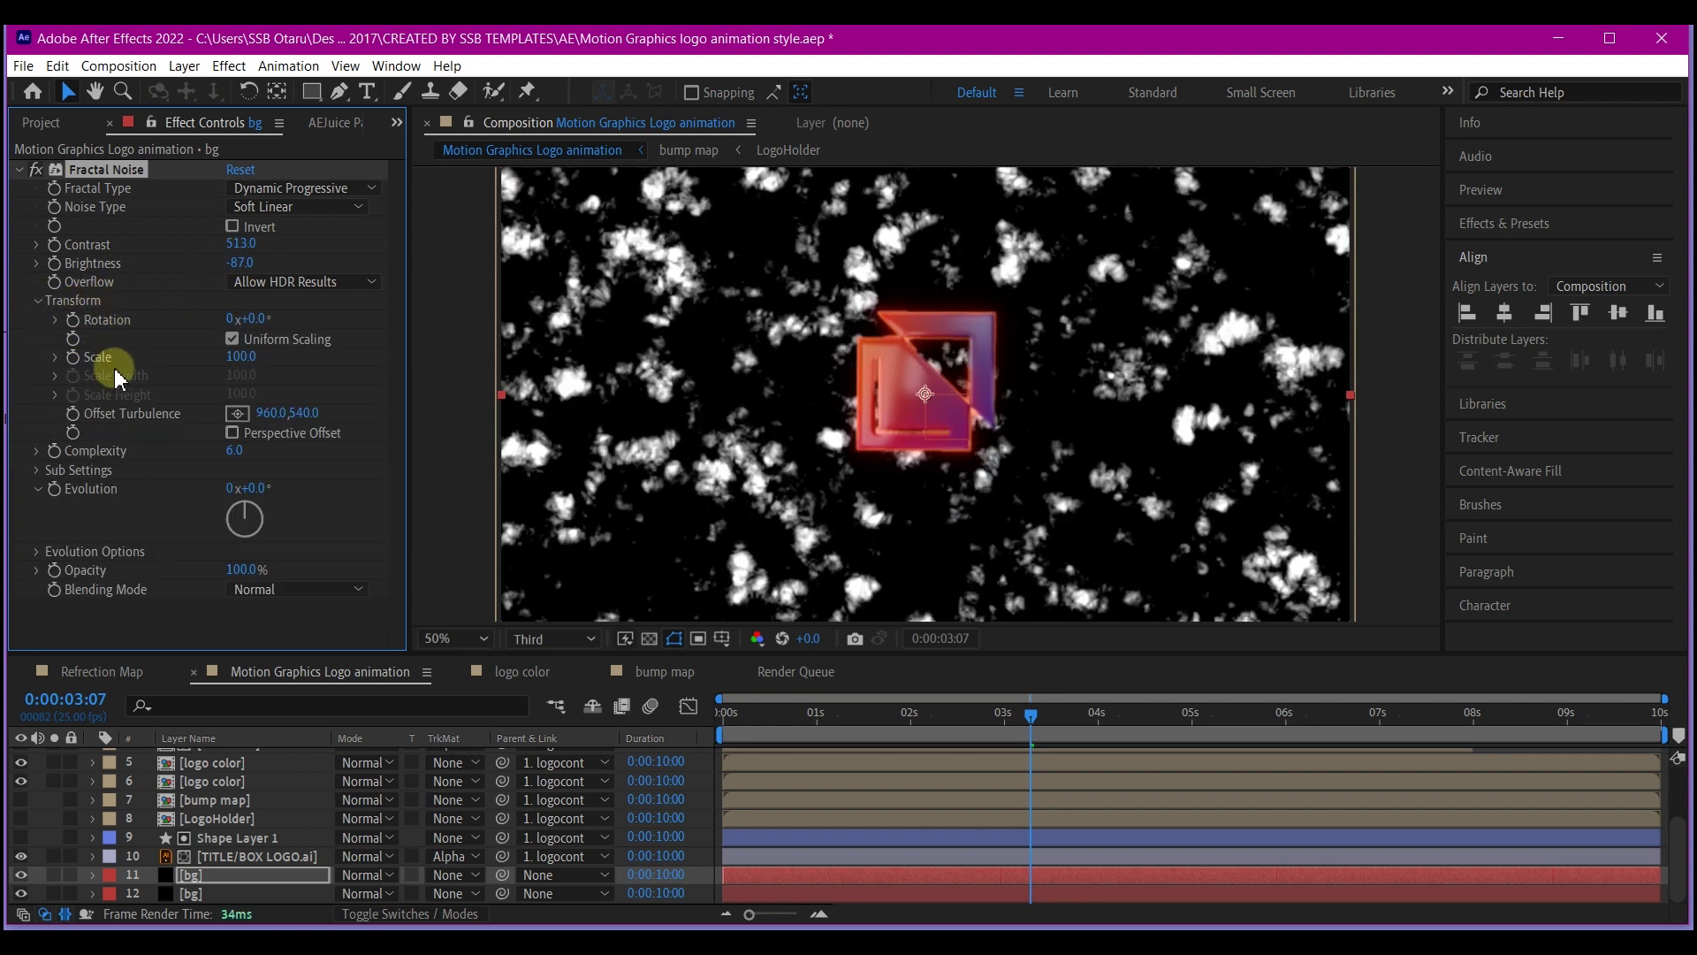
drag(238, 362, 848, 348)
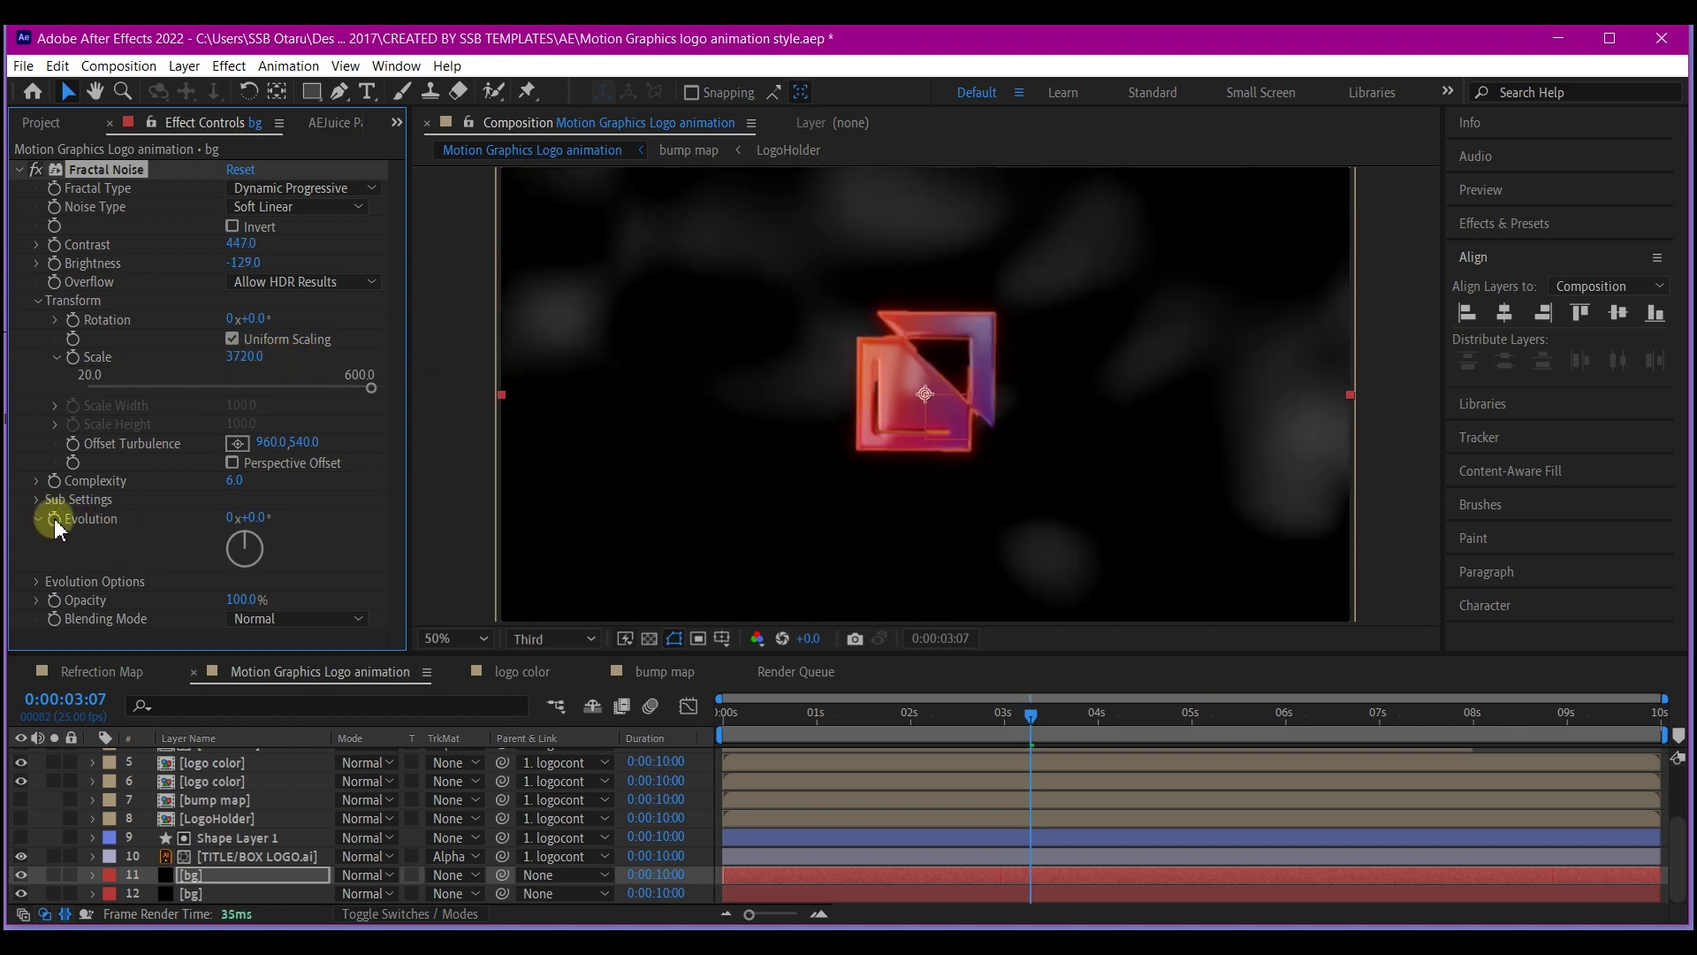
alt+click(55, 520)
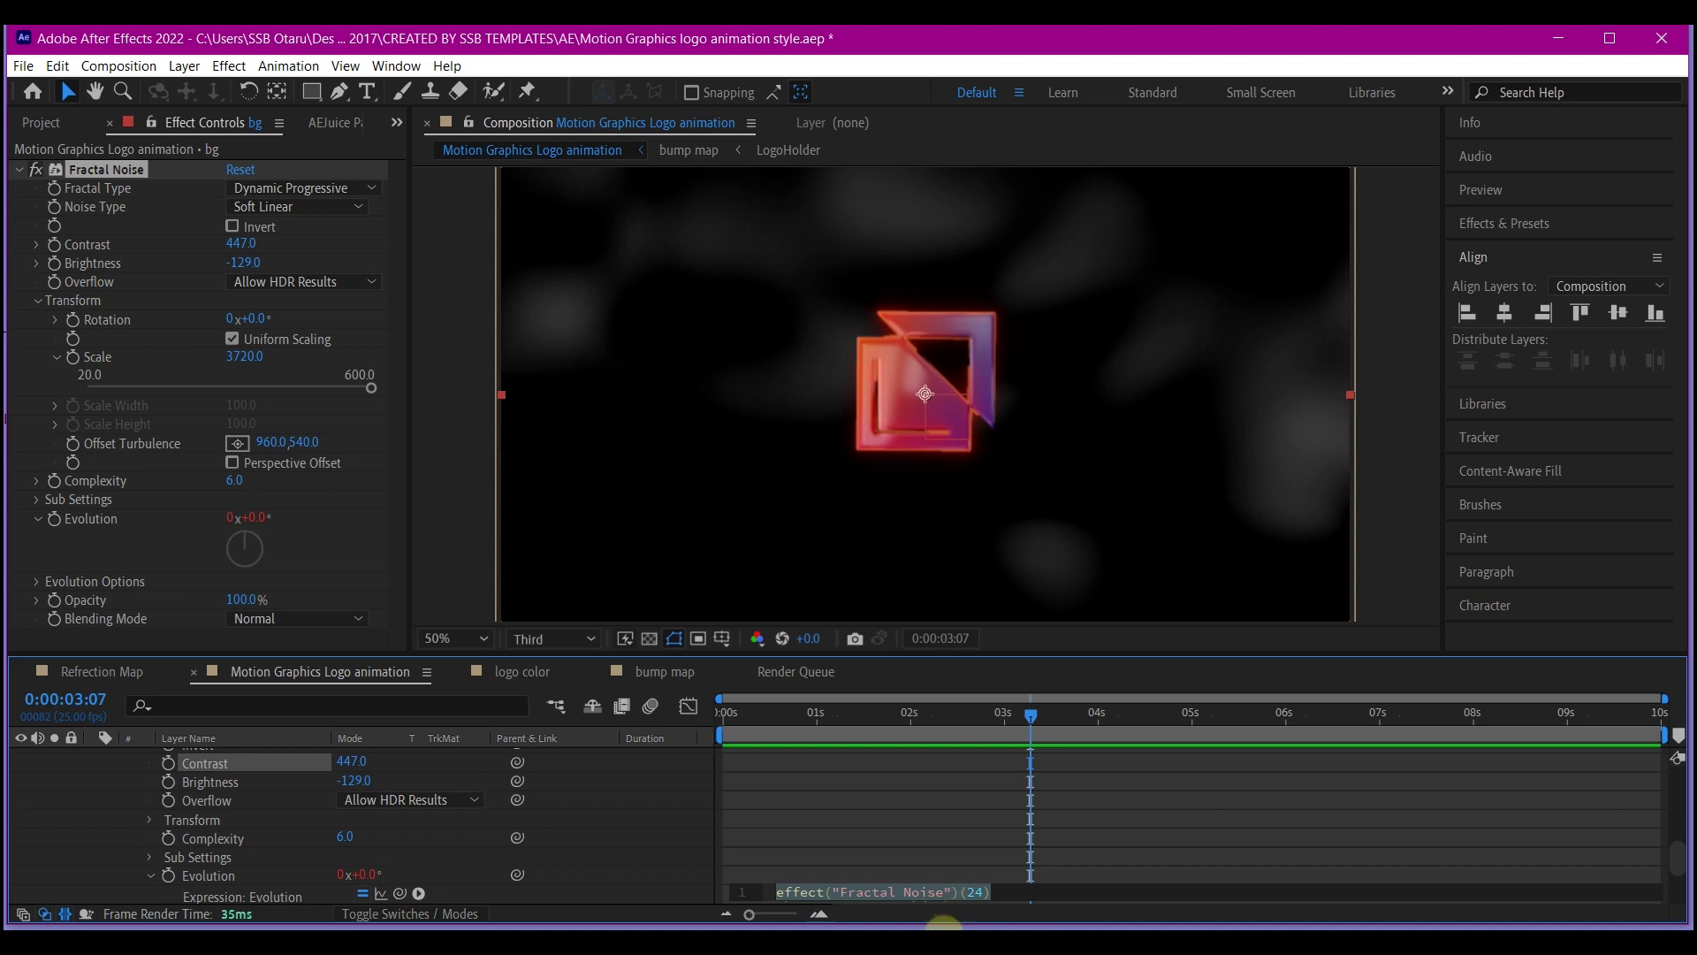
text(tim)
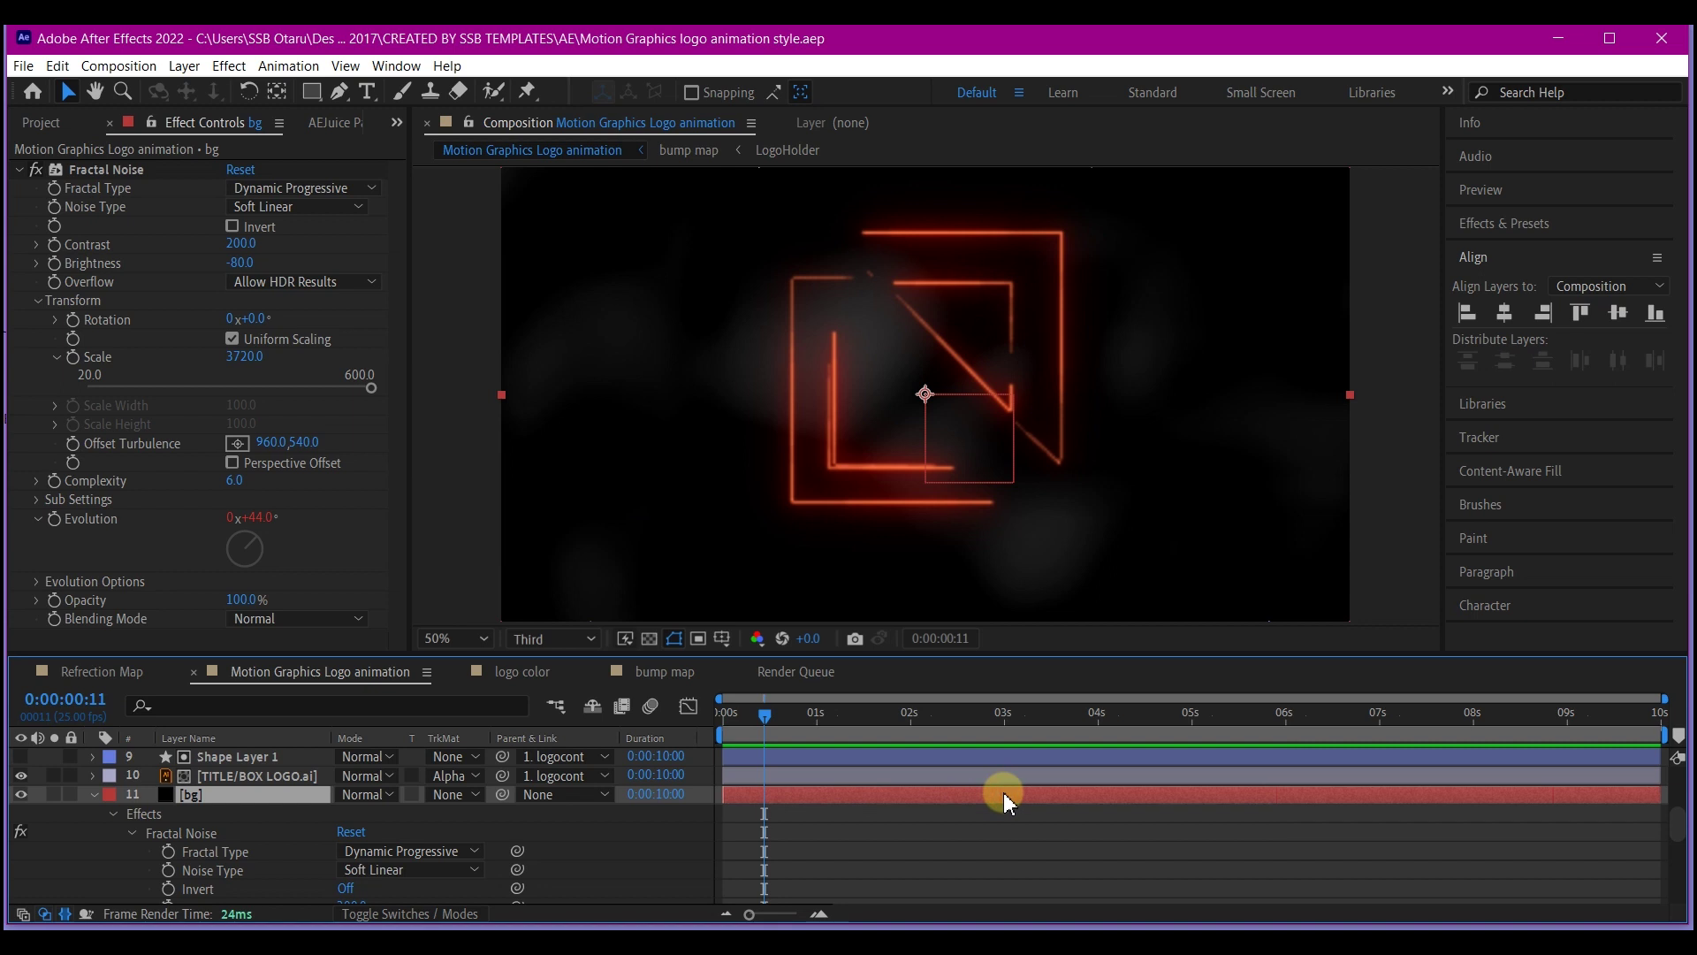
Step: Apply the Colorama effect to the bg layer using the effect search
key(ctrl+space)
text(color)
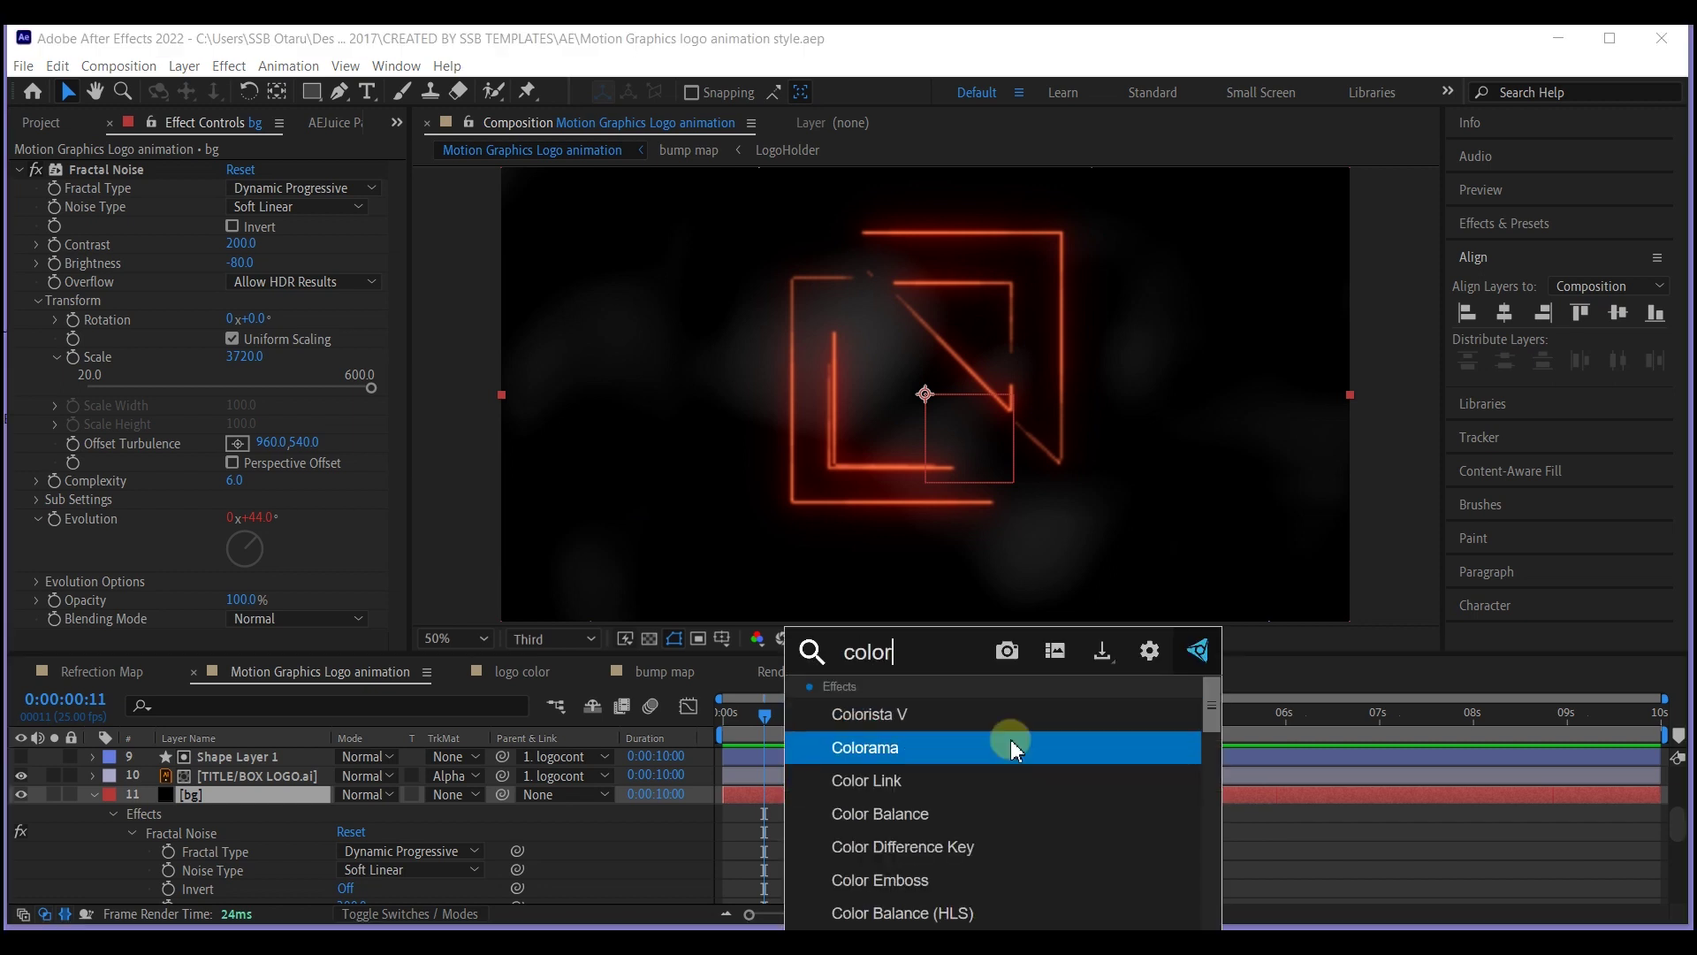
click(1006, 747)
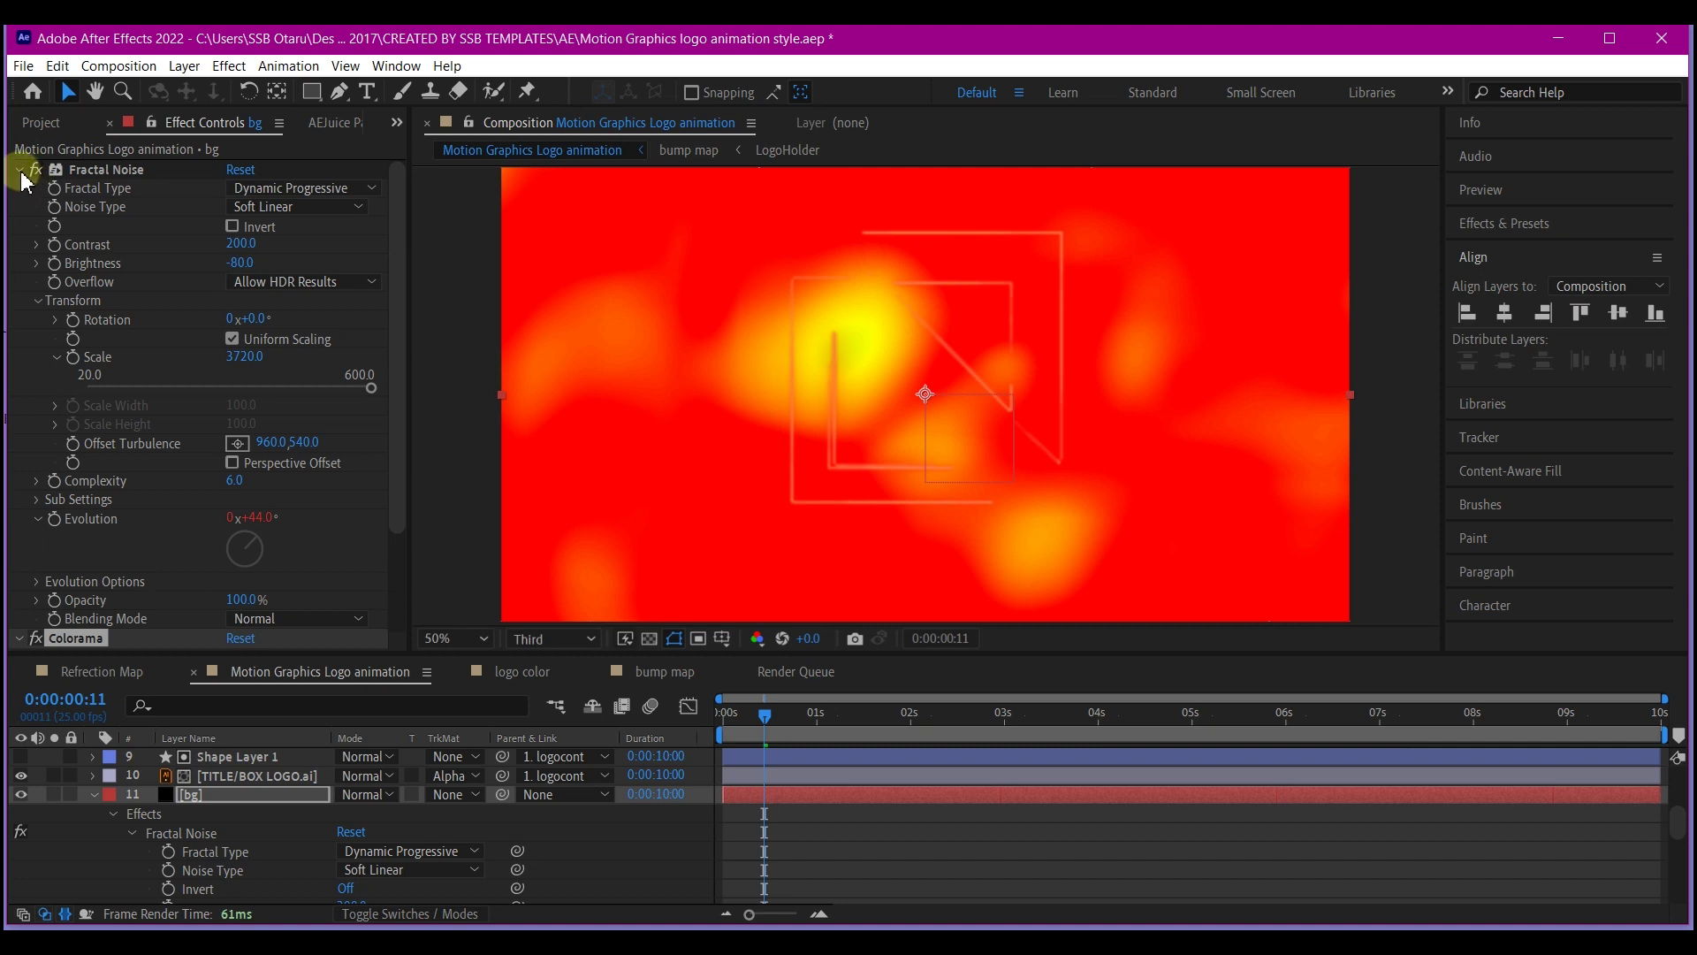
Step: Set Colorama's Output Cycle preset palette to Ramp Red
click(19, 172)
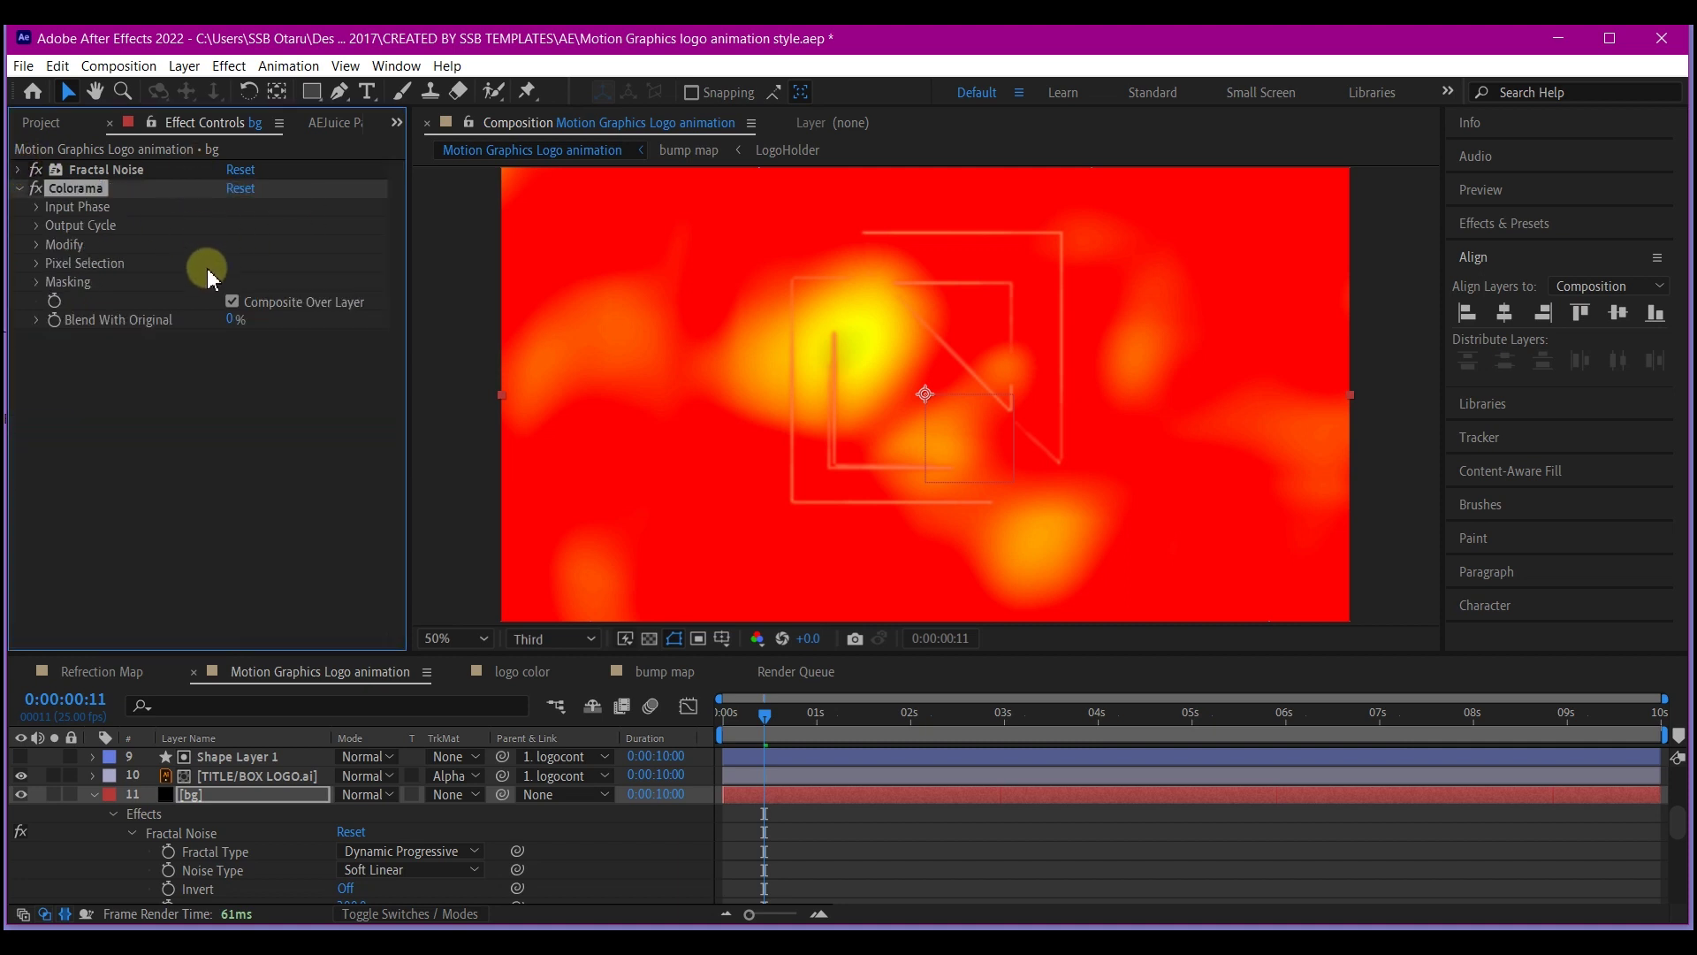
click(36, 207)
click(37, 365)
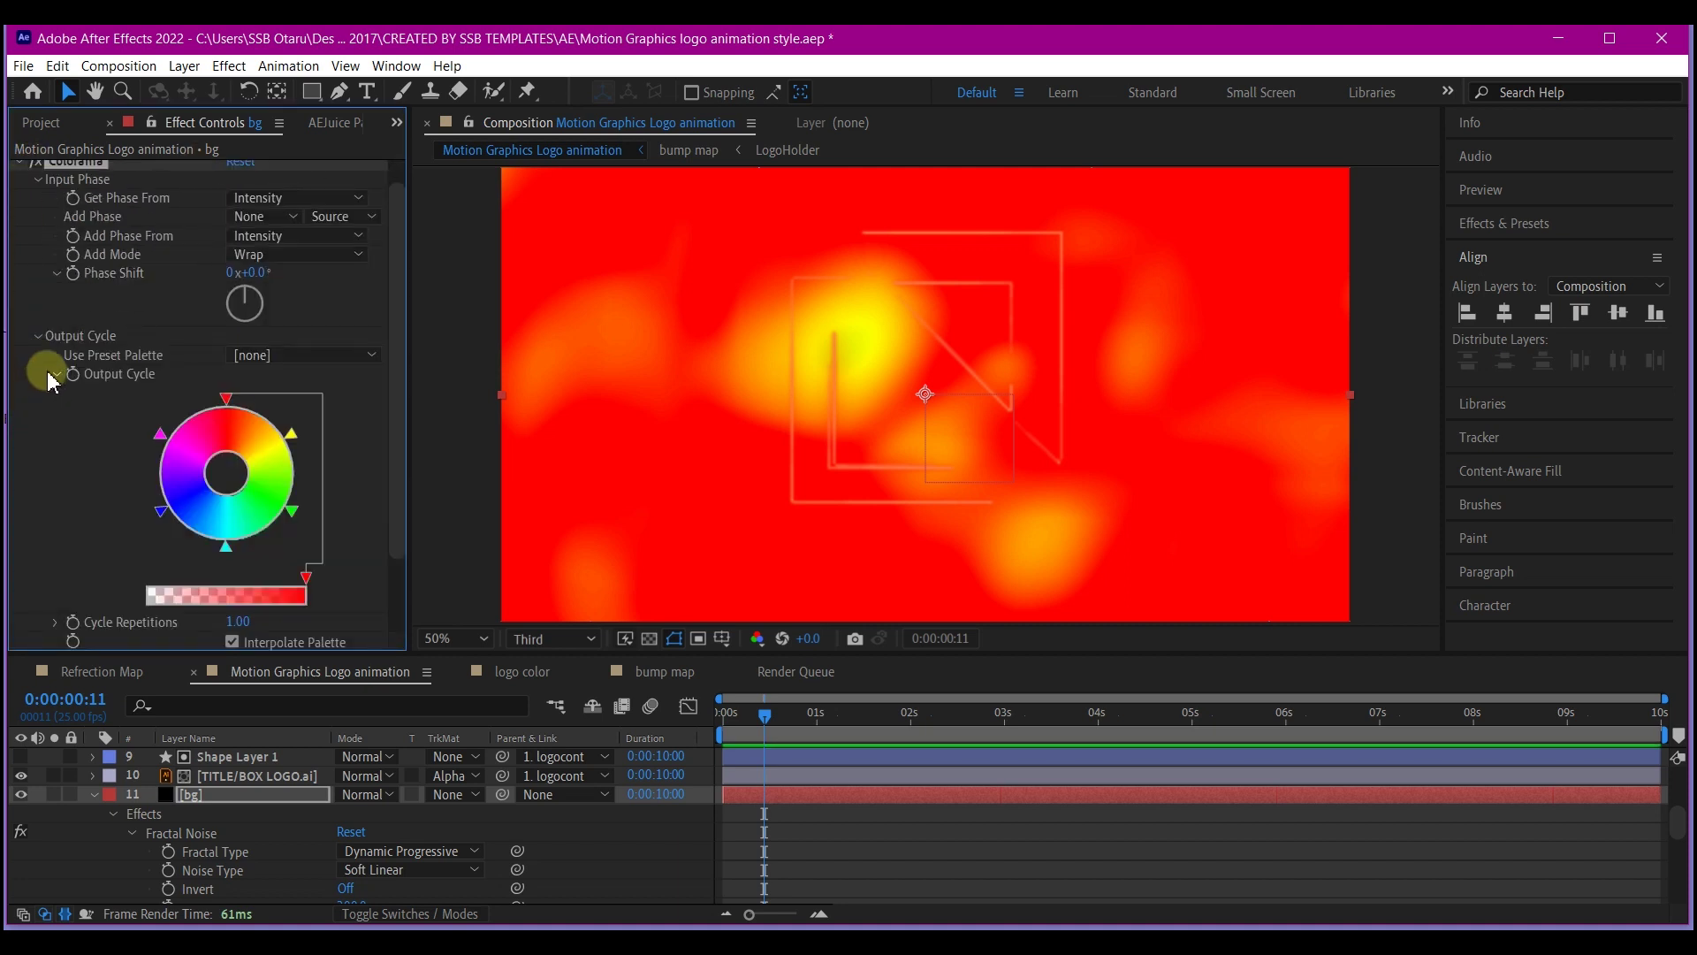
click(265, 354)
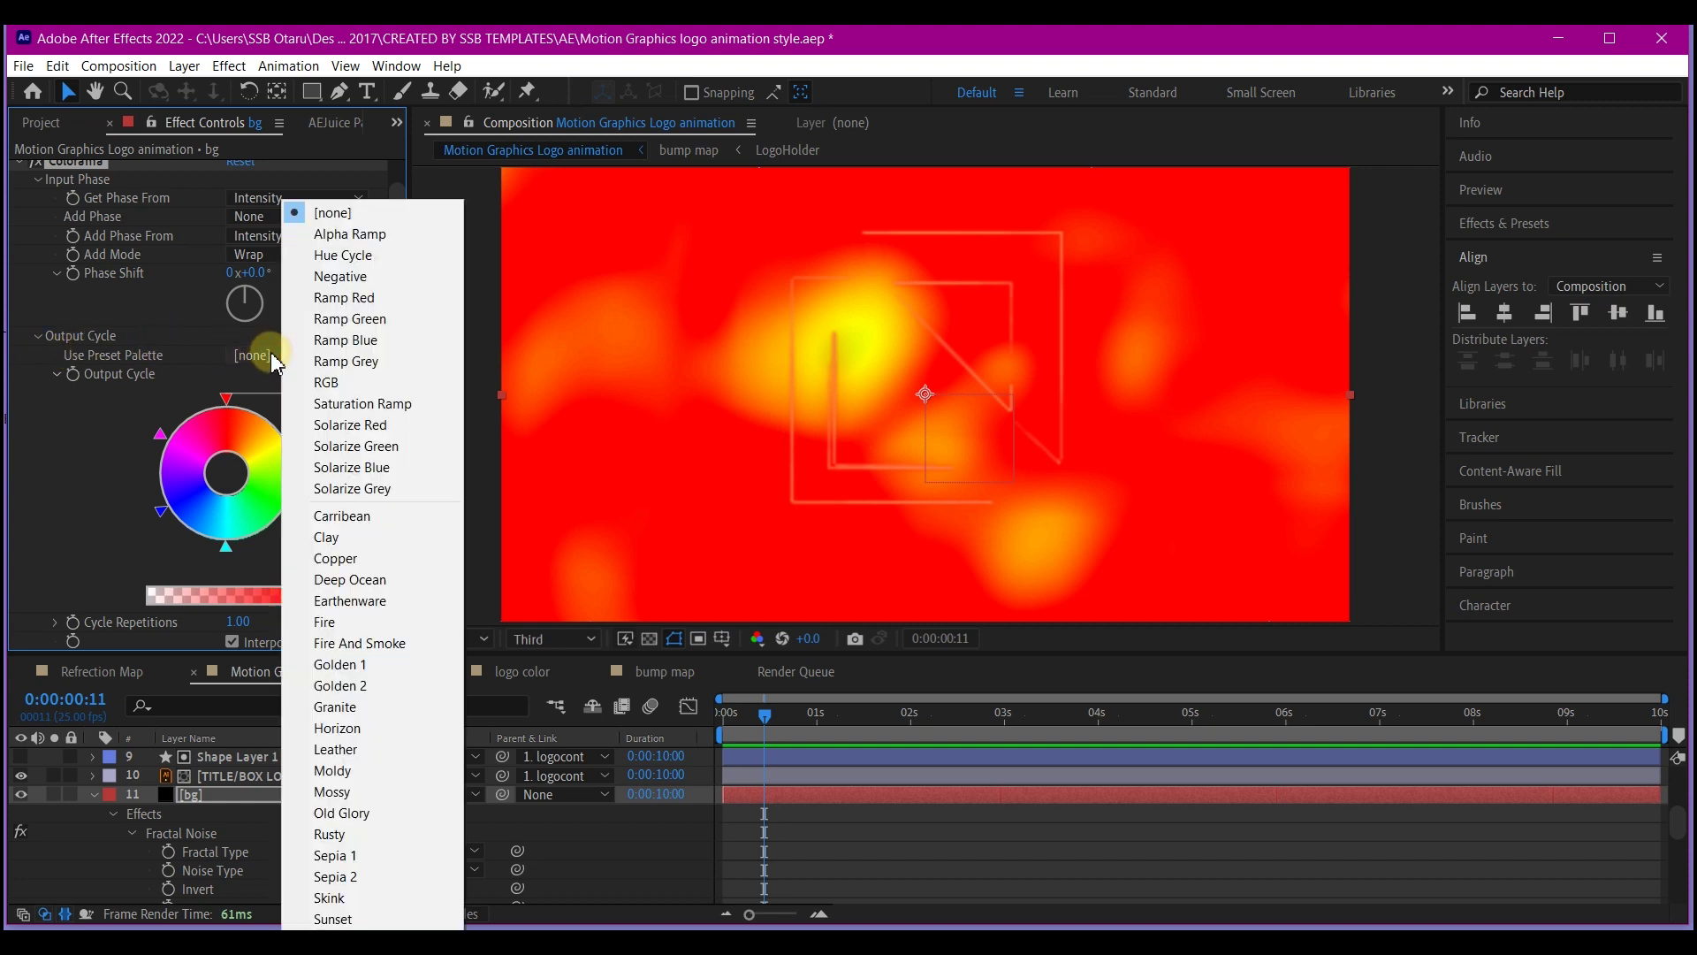
click(362, 298)
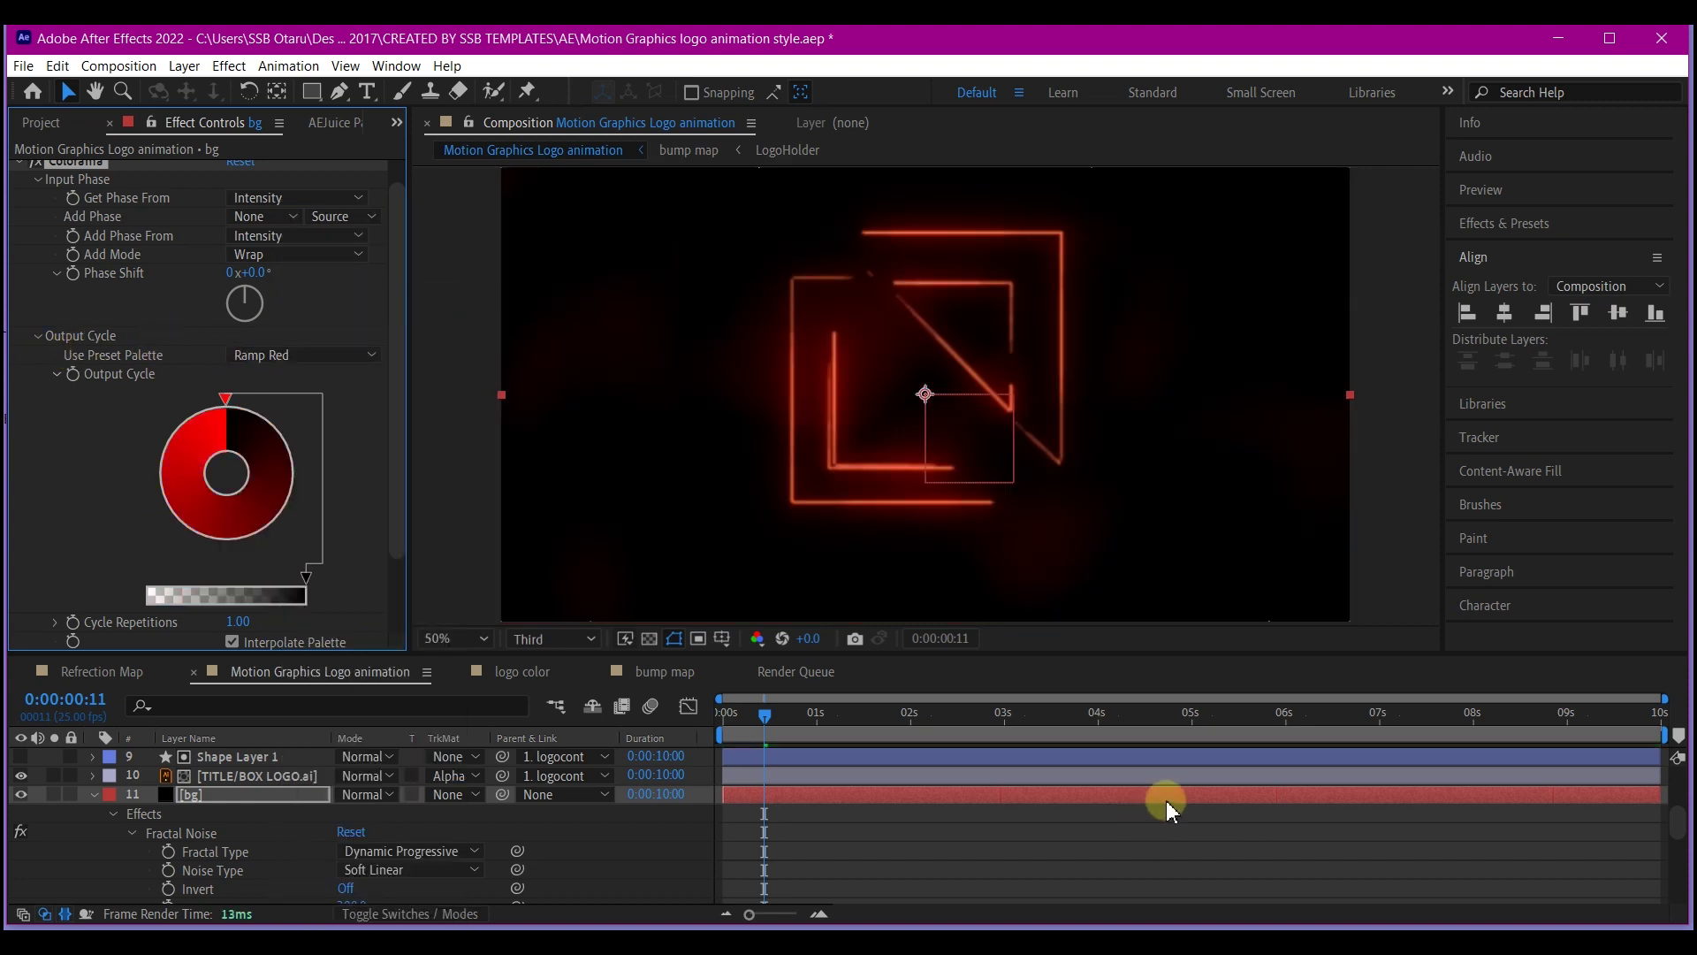
Step: Keyframe the bg layer's Opacity at 100% near 6 seconds, then fade it to 17% by 0:00:07:16
key(t)
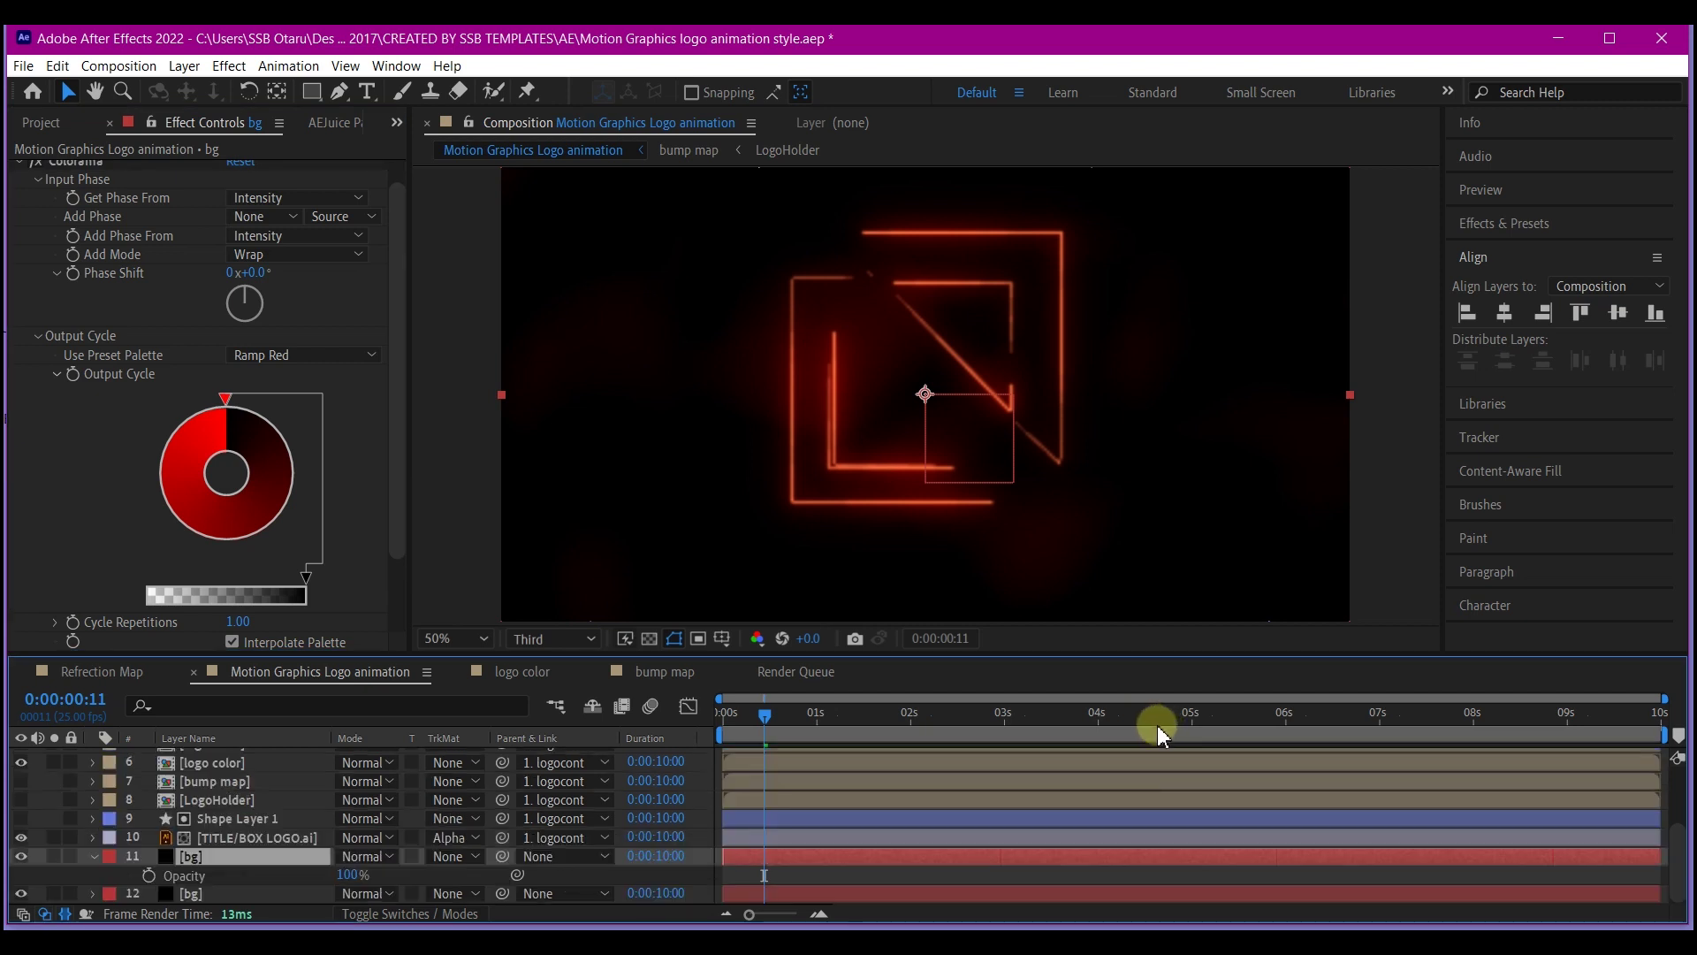
drag(1152, 717, 1445, 725)
click(149, 875)
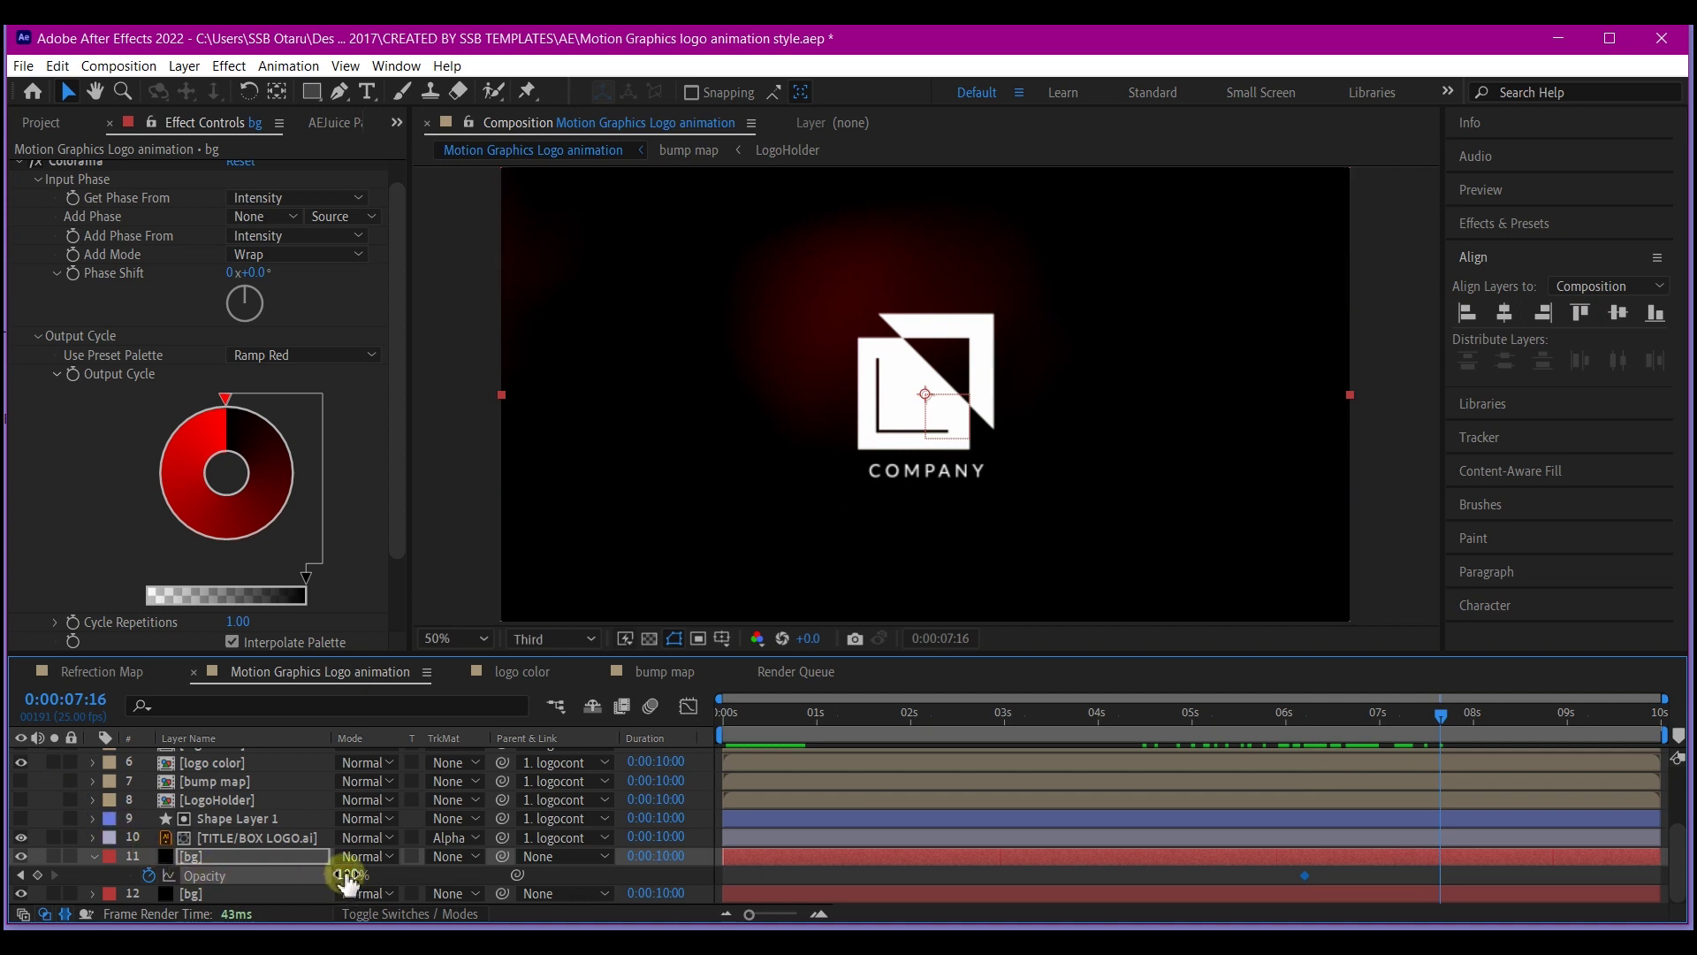
drag(348, 881, 225, 770)
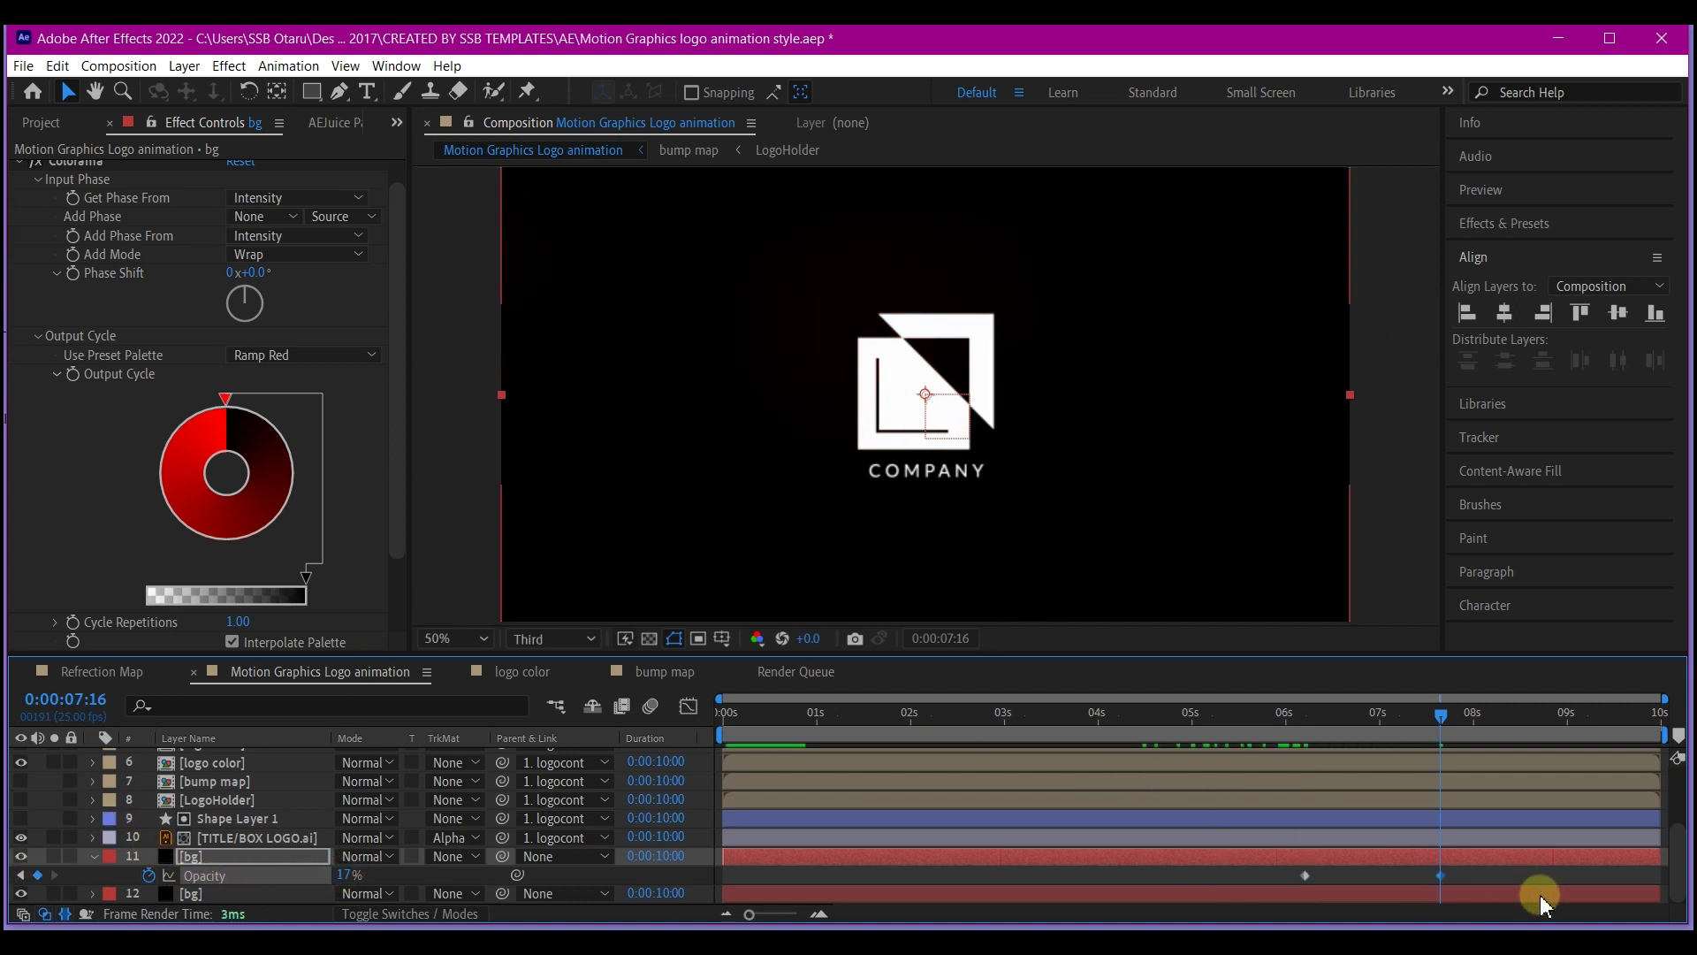